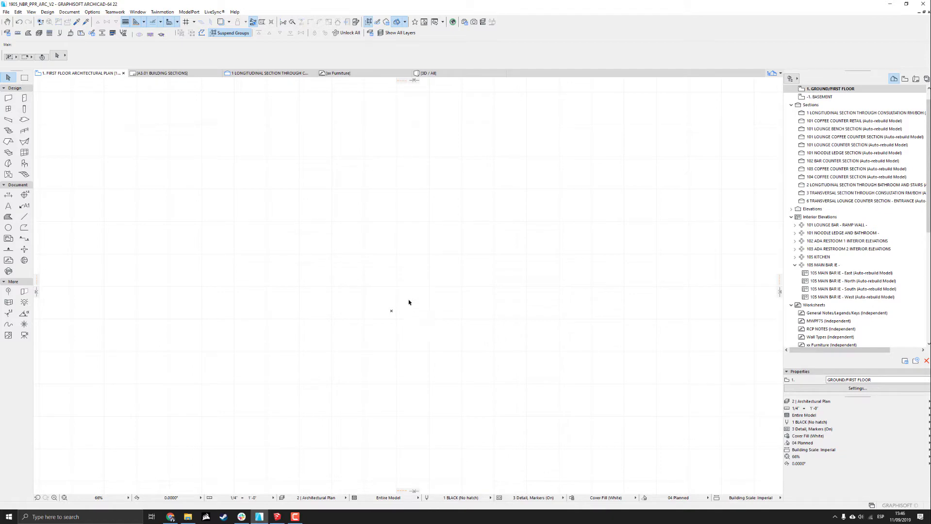
Switch to SketchUp to view the stool model, and look over Vitra's HAL Ply Stool Medium product page in the browser.
click(277, 516)
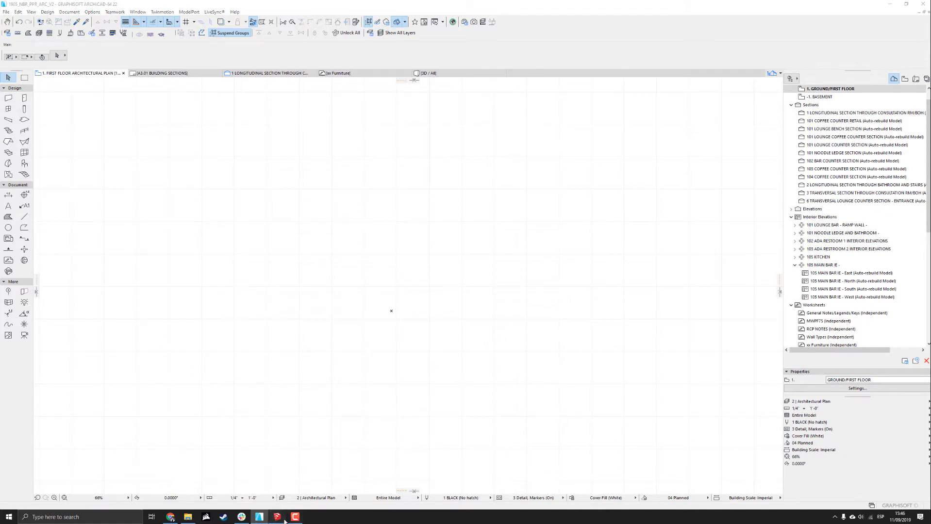
middle_drag(482, 292, 399, 337)
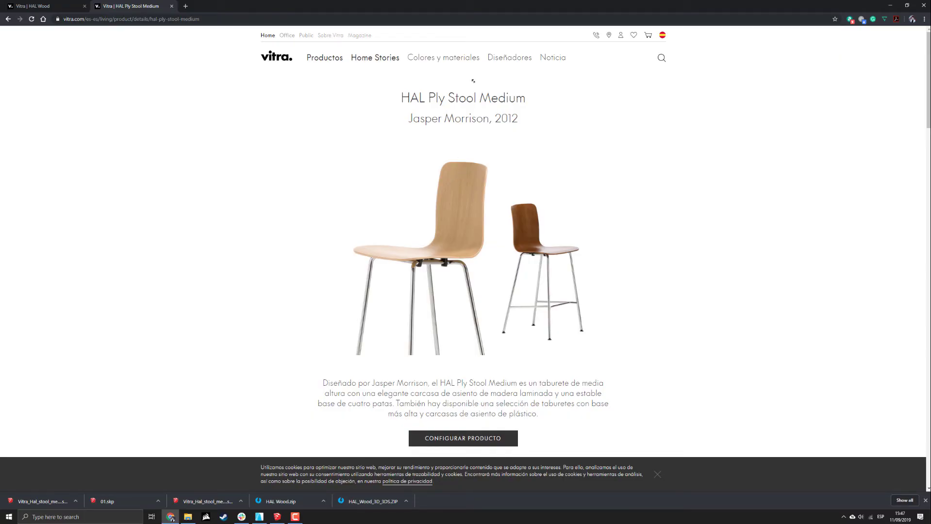
scroll(520, 197, down, 4)
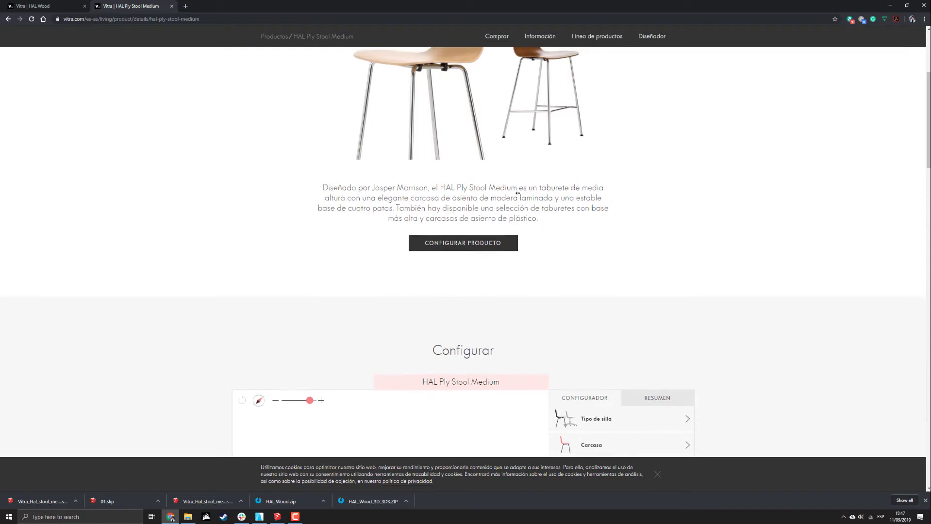
scroll(520, 197, up, 4)
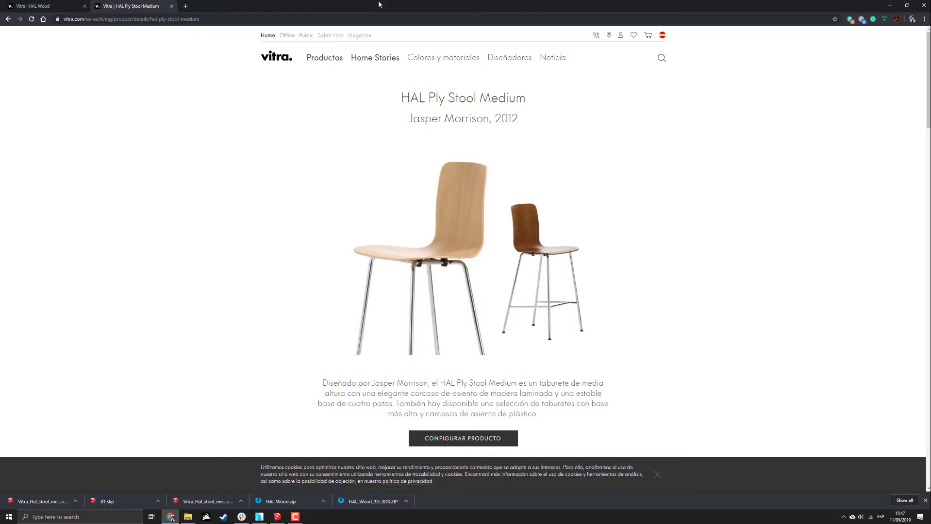
click(890, 6)
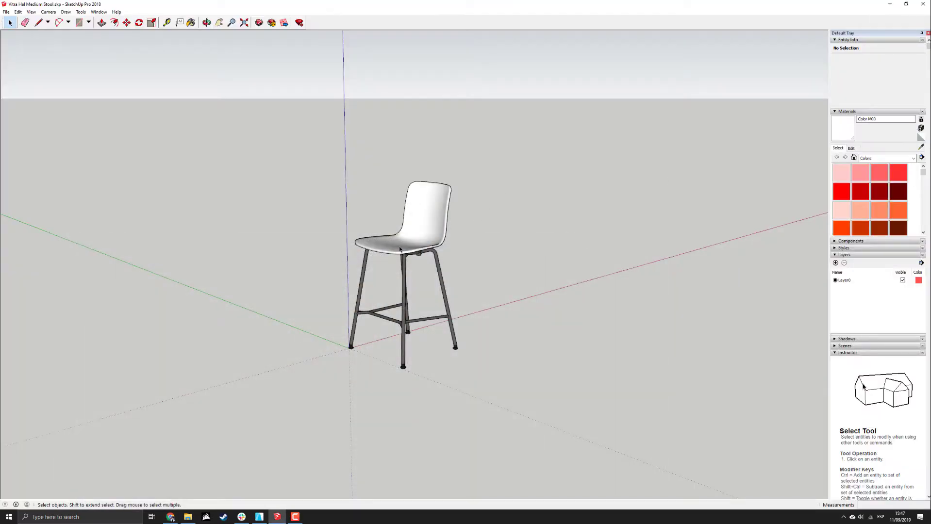
Examine the stool model's seat, legs and underside from several sides in SketchUp.
scroll(420, 262, up, 5)
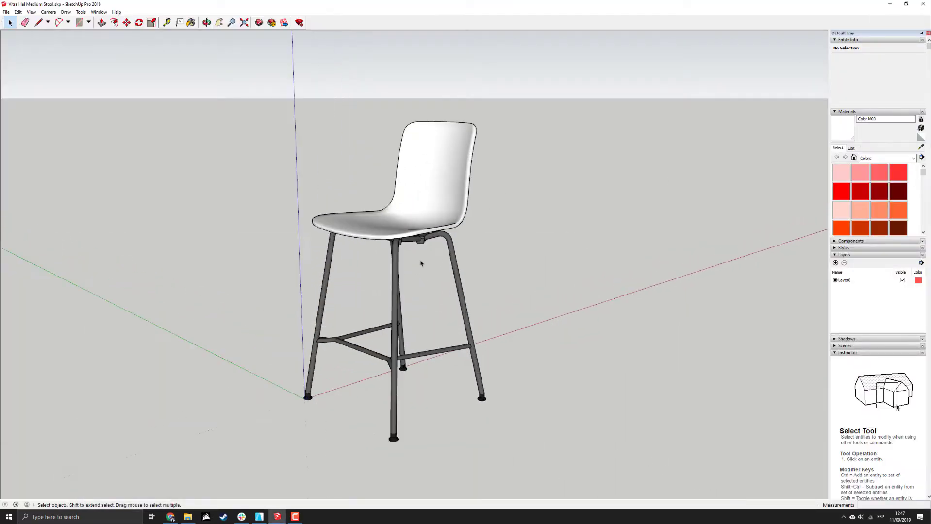
middle_drag(419, 260, 376, 285)
scroll(376, 289, down, 4)
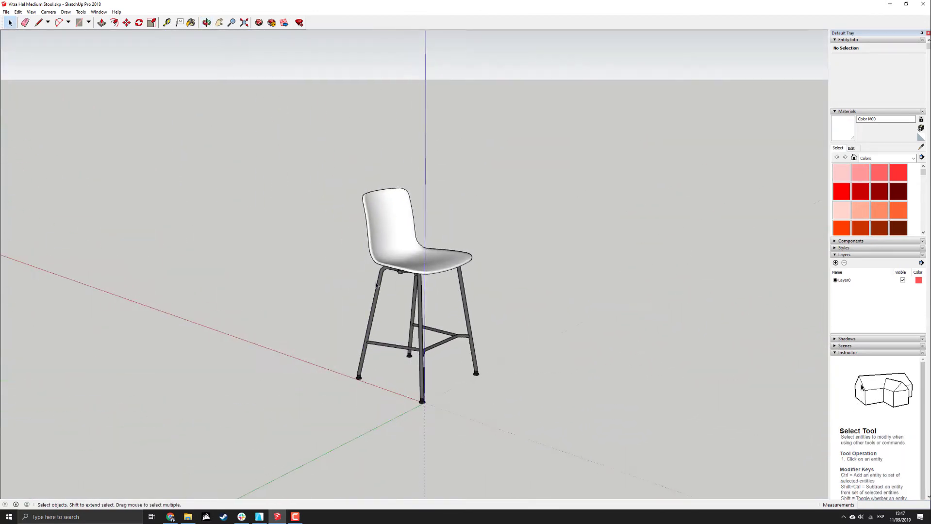
scroll(422, 324, up, 3)
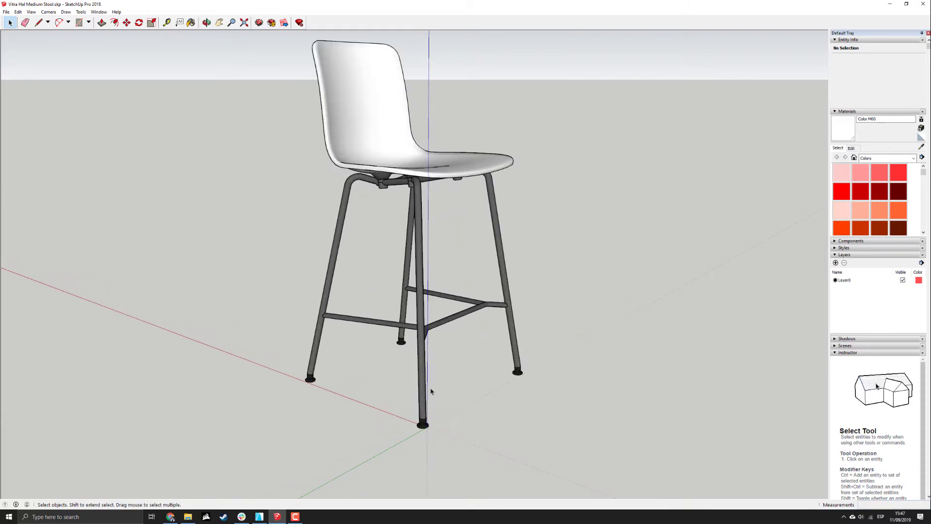
scroll(431, 391, up, 3)
middle_drag(430, 391, 281, 384)
middle_drag(386, 356, 361, 266)
scroll(423, 384, down, 5)
Select the stool component and begin a 3D model export with the Desktop as the destination folder.
click(381, 238)
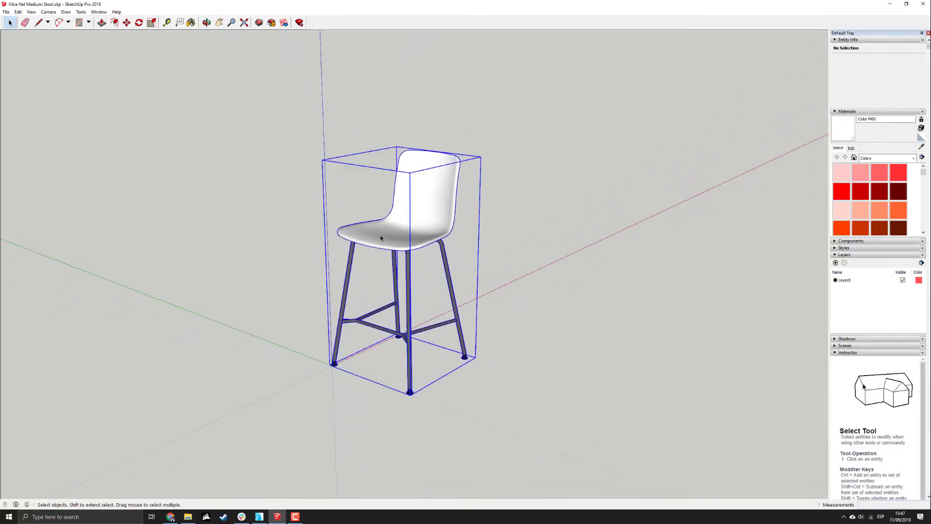
click(6, 11)
mouse_move(46, 126)
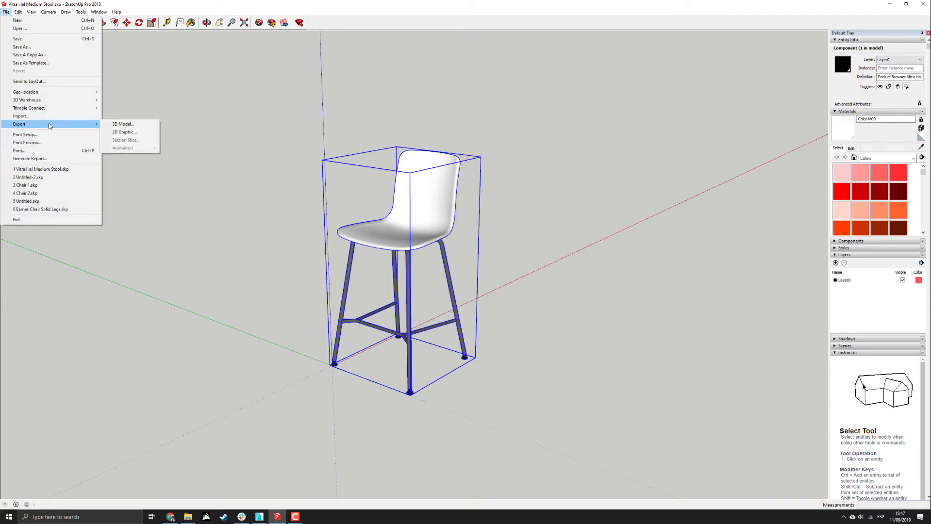
click(123, 125)
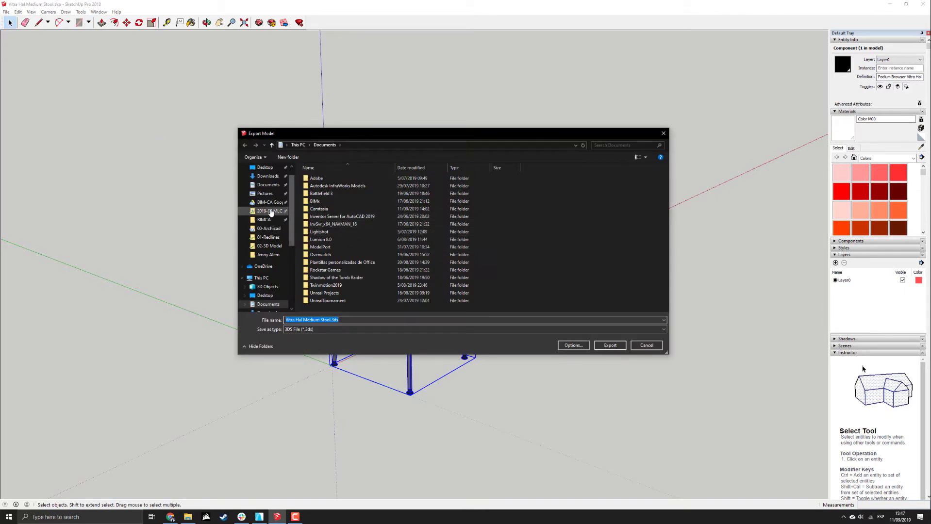
click(270, 211)
click(270, 202)
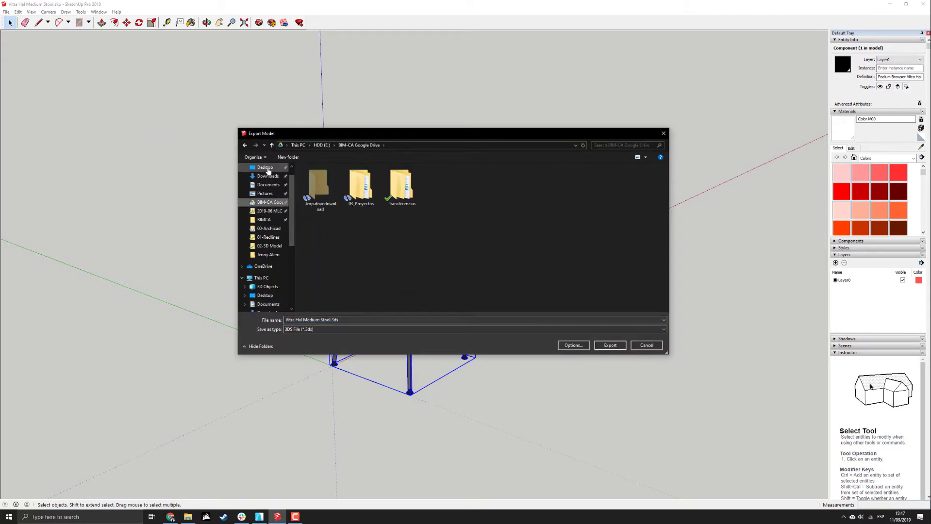
click(266, 167)
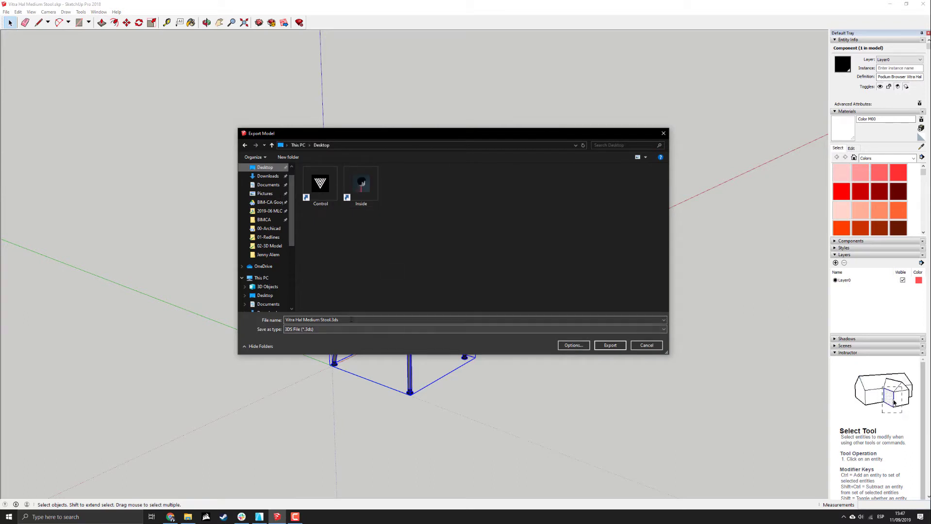
Export the stool as a 3DS file named Vitra Hal Medium Stool.3ds and close the export results.
click(330, 320)
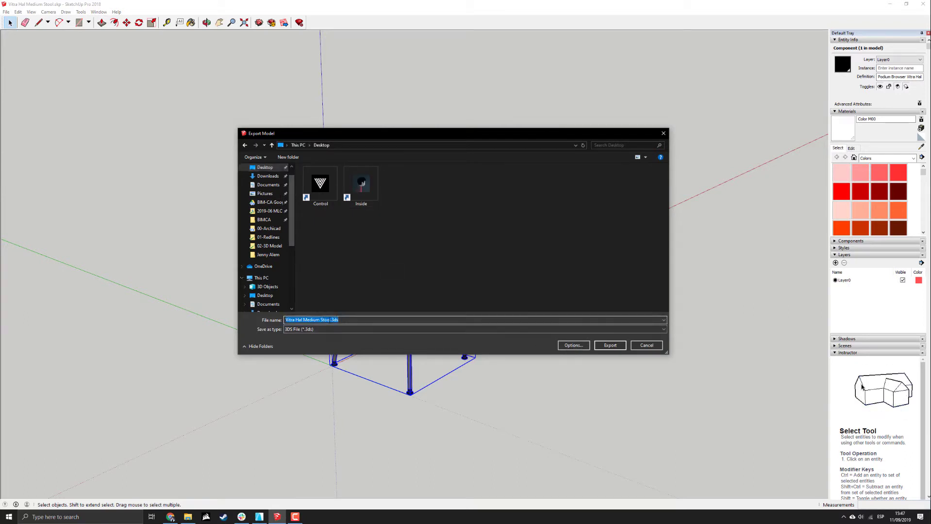
click(329, 320)
drag(331, 319, 324, 320)
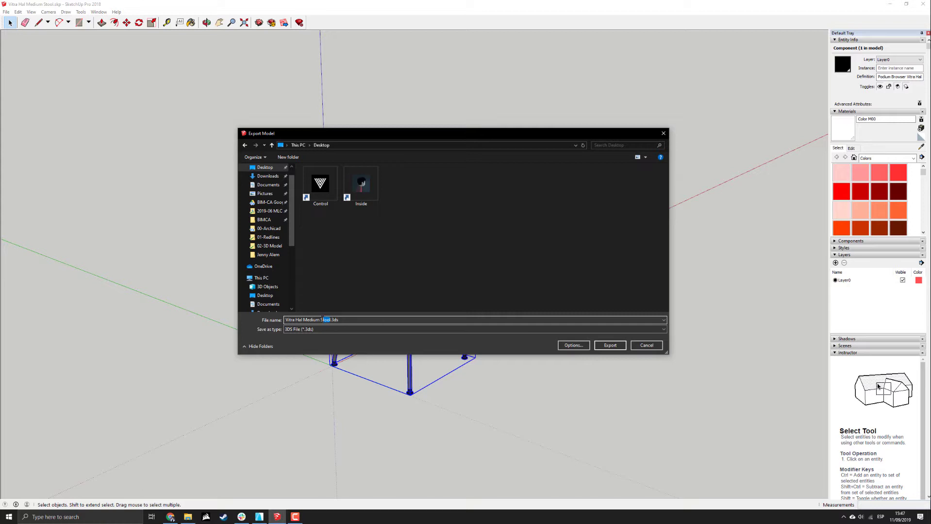
click(325, 320)
double_click(351, 319)
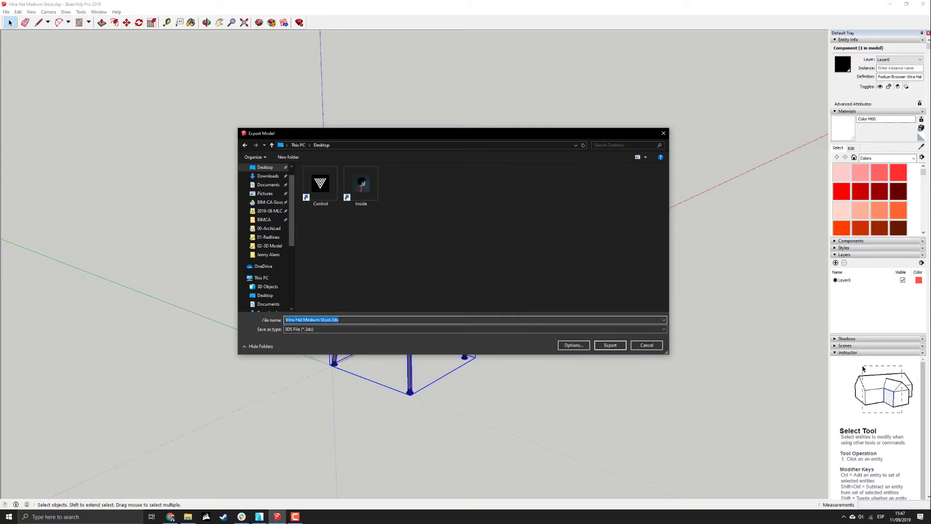
click(610, 345)
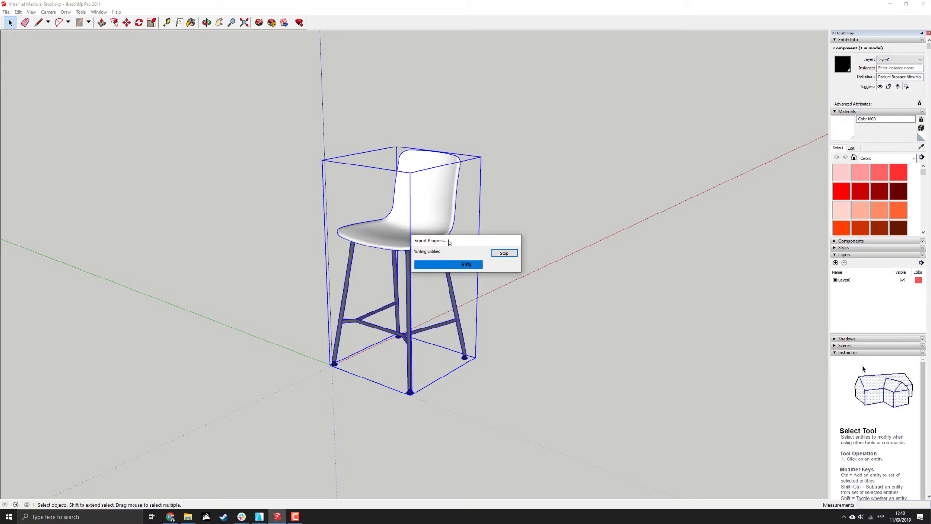
click(505, 313)
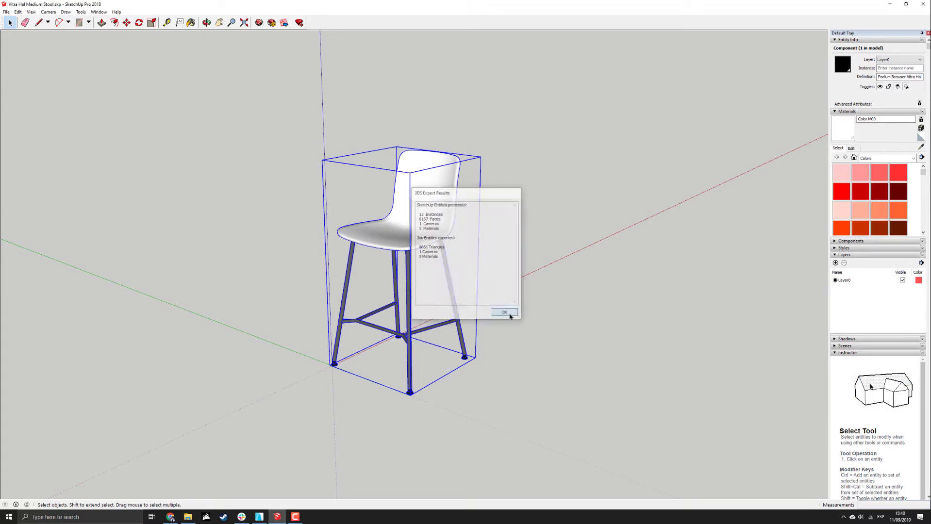
Switch to Archicad and import Vitra Hal Medium Stool.3ds from the Desktop as a GDL object, dismissing the mesh size warning.
click(261, 517)
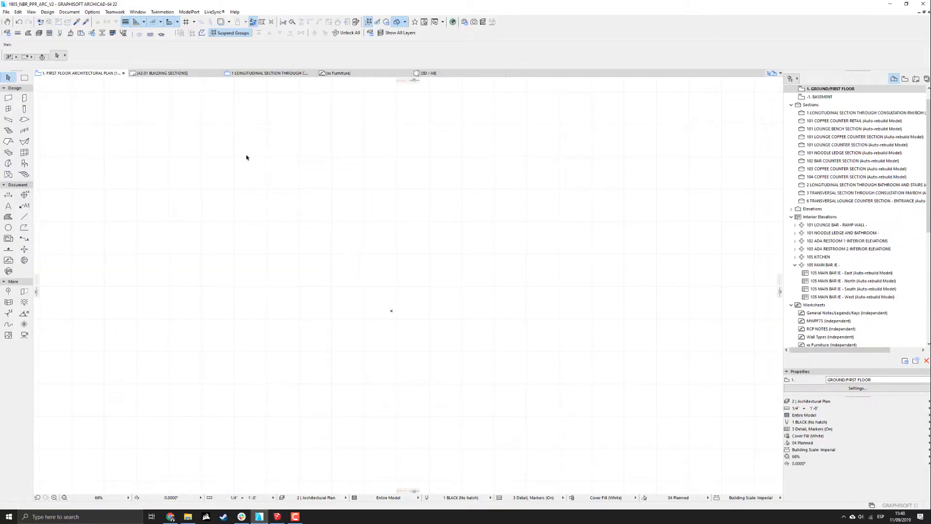
click(8, 12)
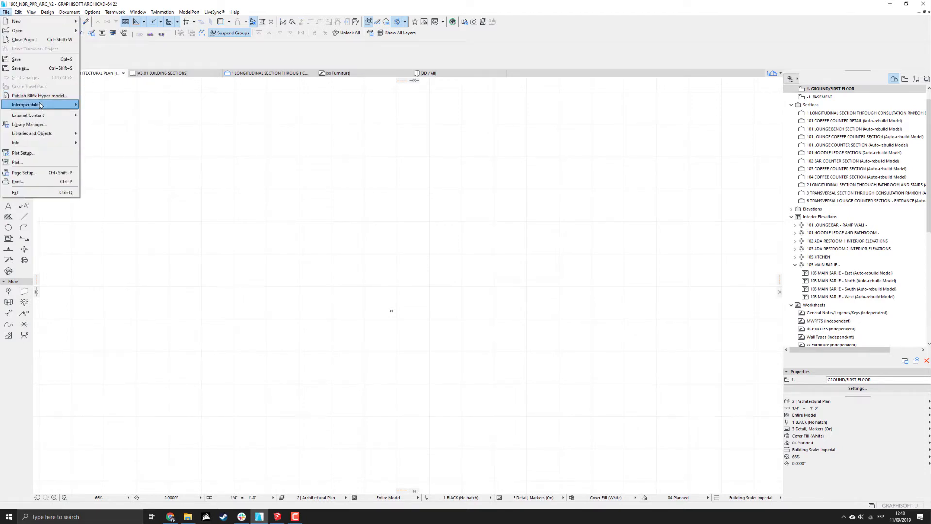
mouse_move(41, 106)
mouse_move(140, 142)
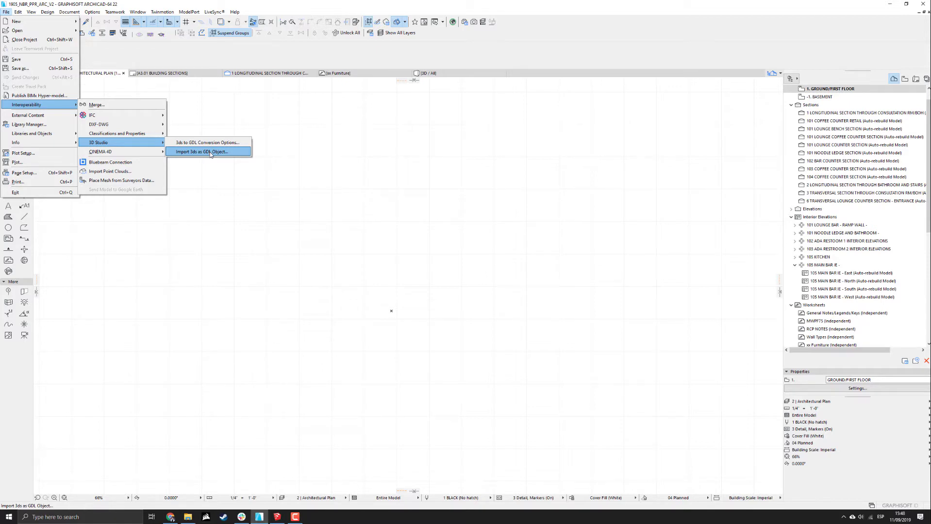
click(210, 153)
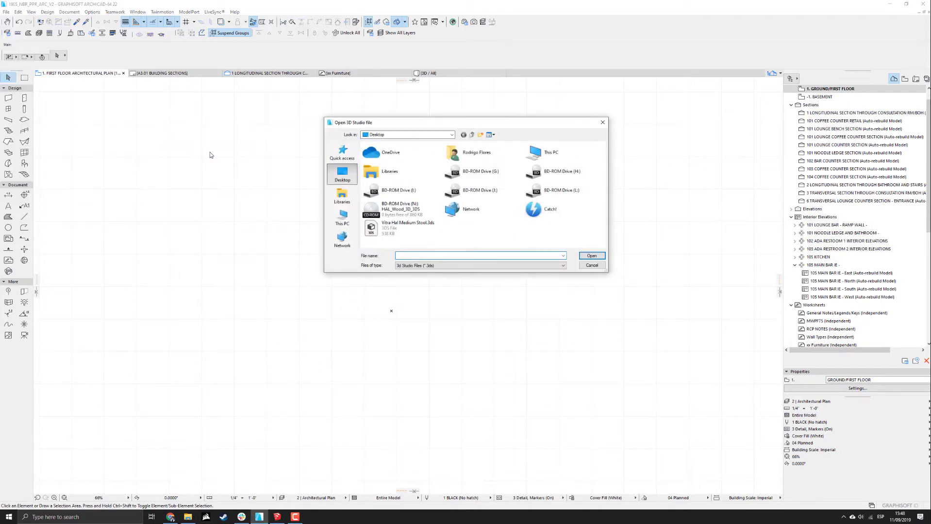
click(420, 232)
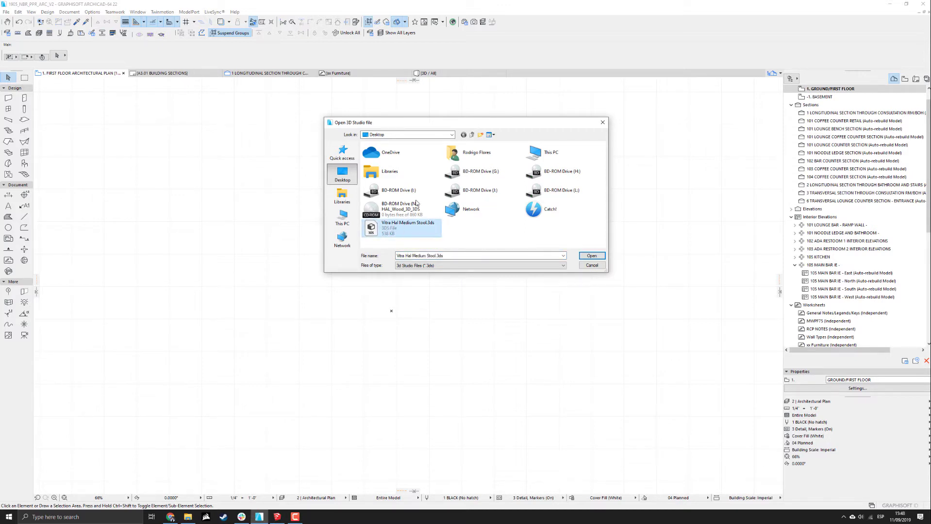
key(Return)
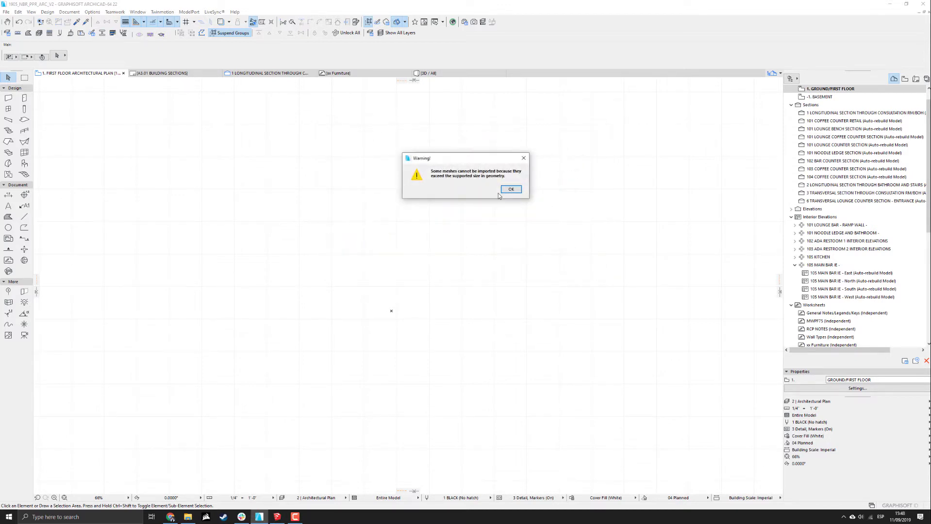
drag(456, 159, 407, 244)
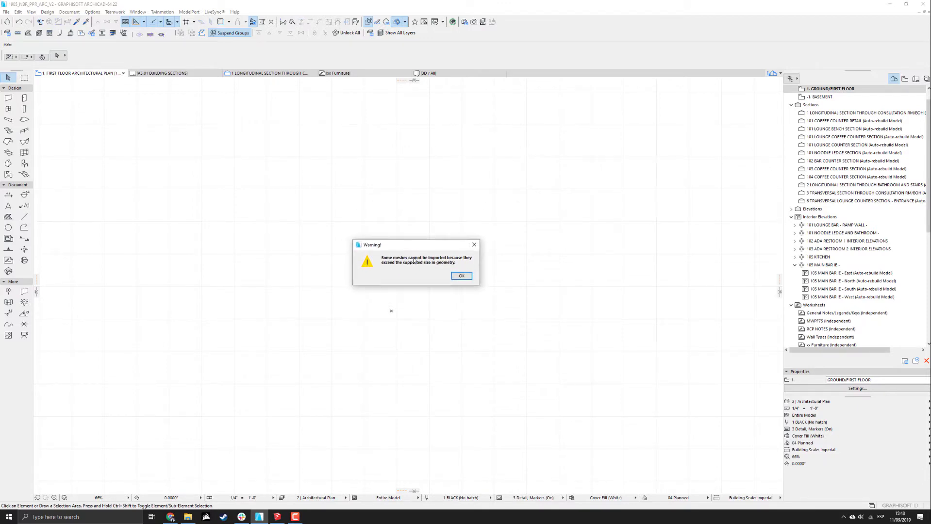
click(461, 275)
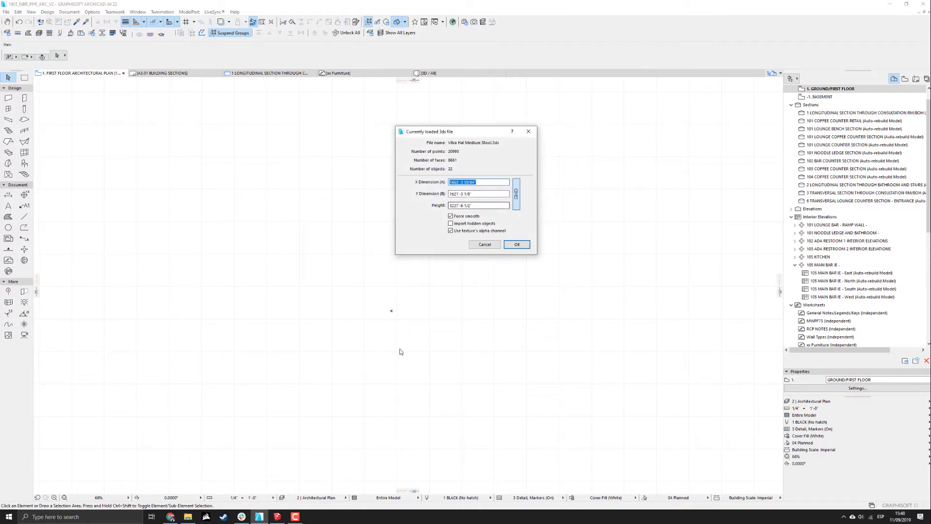
Look up the HAL Ply Stool Medium's dimension drawing on Vitra's product page in the browser.
click(170, 517)
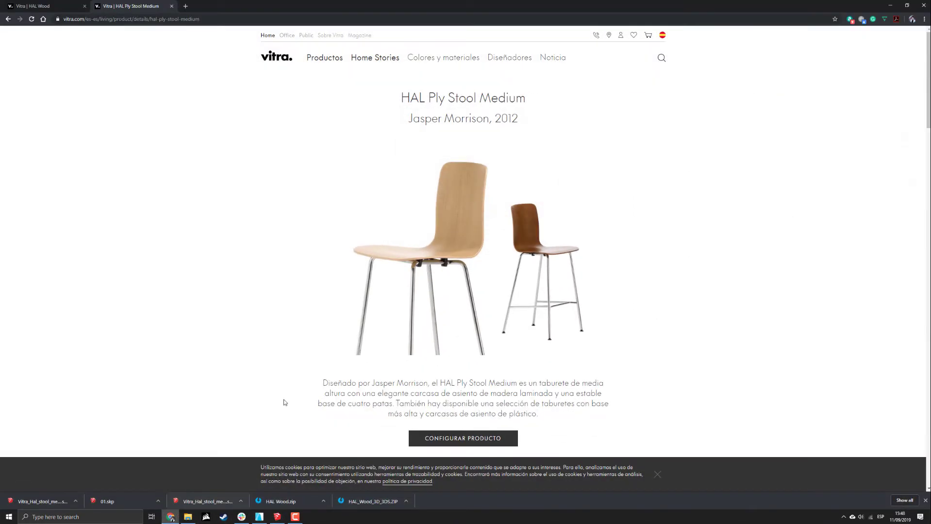
scroll(482, 287, down, 14)
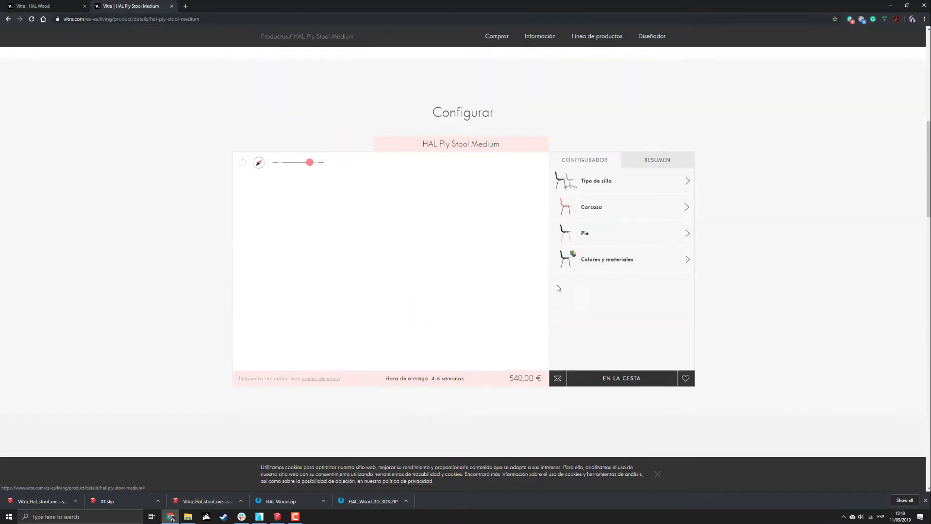
click(401, 339)
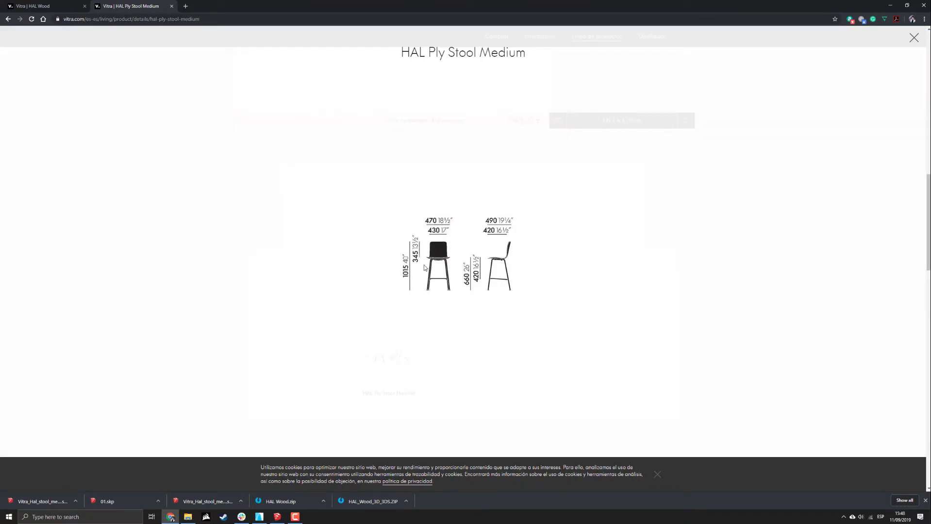
Return to Archicad, set the imported stool's height to the manufacturer's overall height with linked proportions, and accept the import settings.
click(259, 516)
key(Tab)
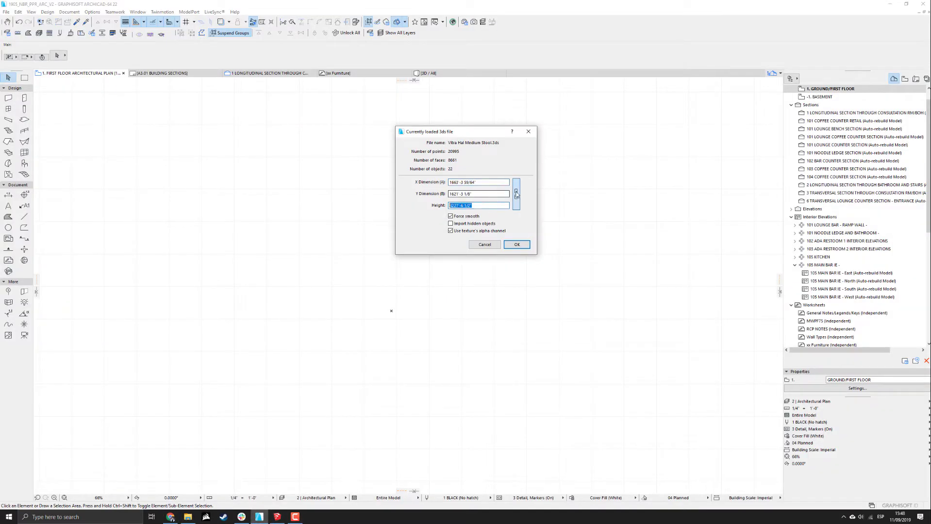
text(4)
key(Tab)
click(463, 205)
click(517, 244)
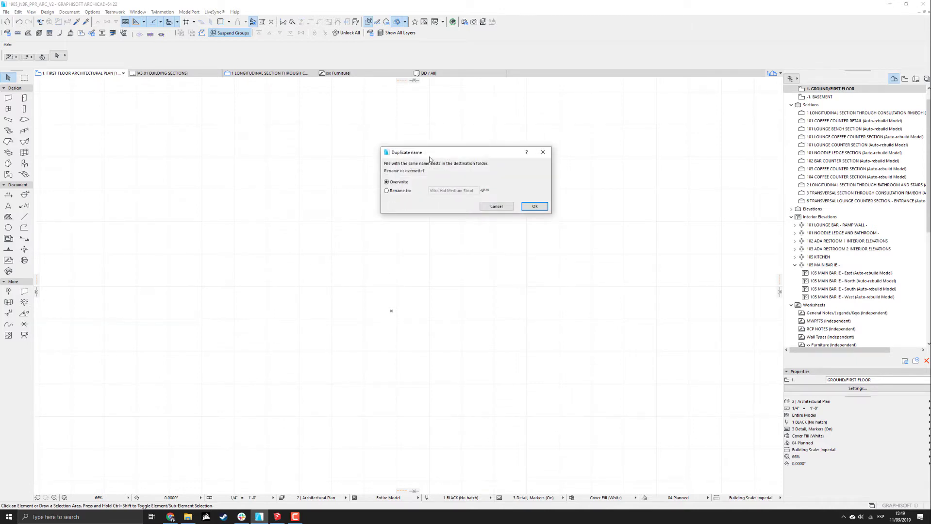
Resolve the duplicate file name by renaming the new GDL object to Vitra Hal Medium Stool_2 instead of overwriting.
drag(429, 159, 375, 199)
click(345, 231)
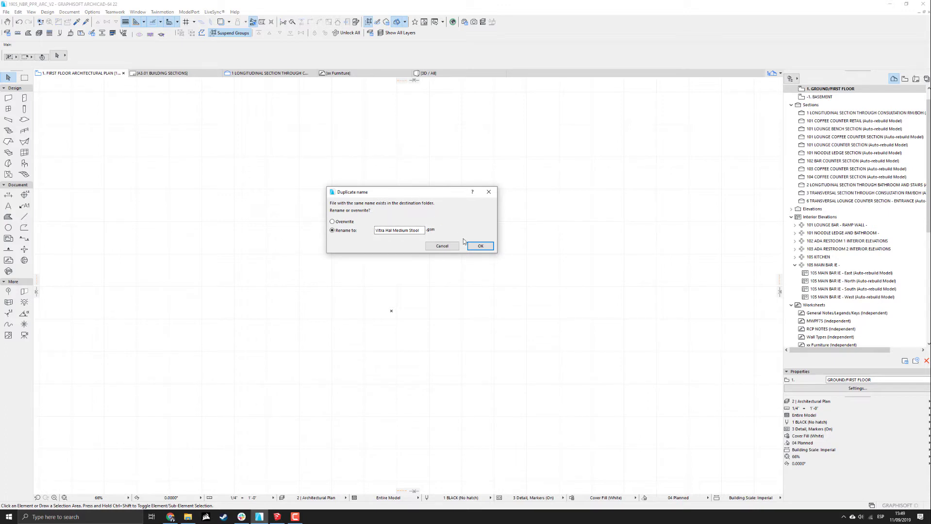
click(408, 230)
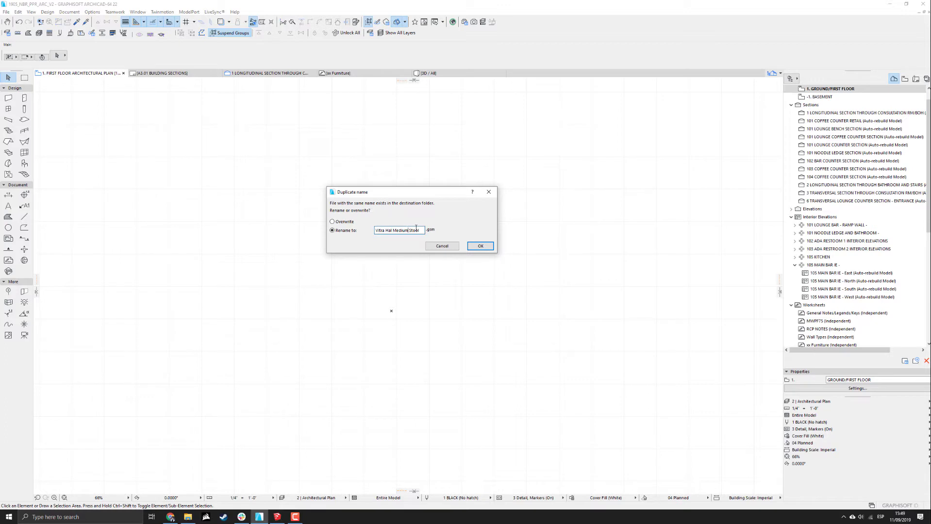
click(483, 244)
drag(383, 192, 387, 180)
click(351, 219)
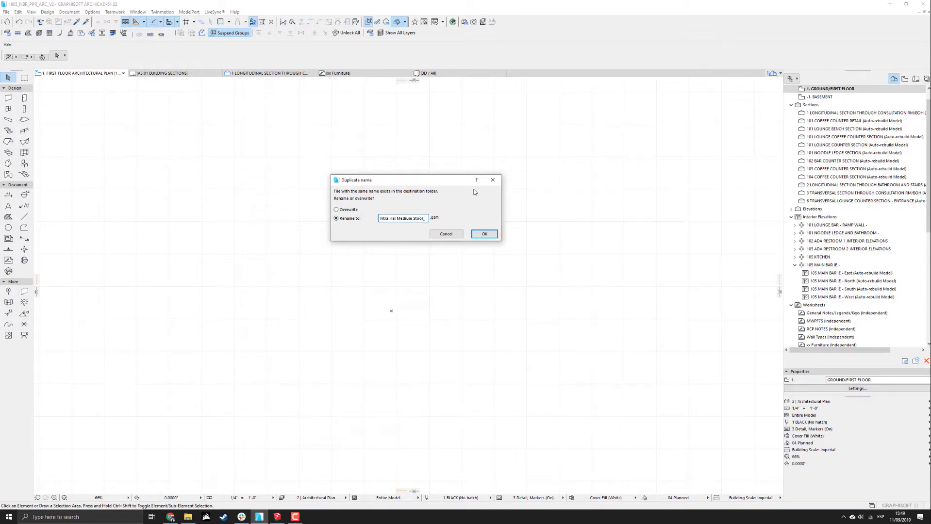
key(Return)
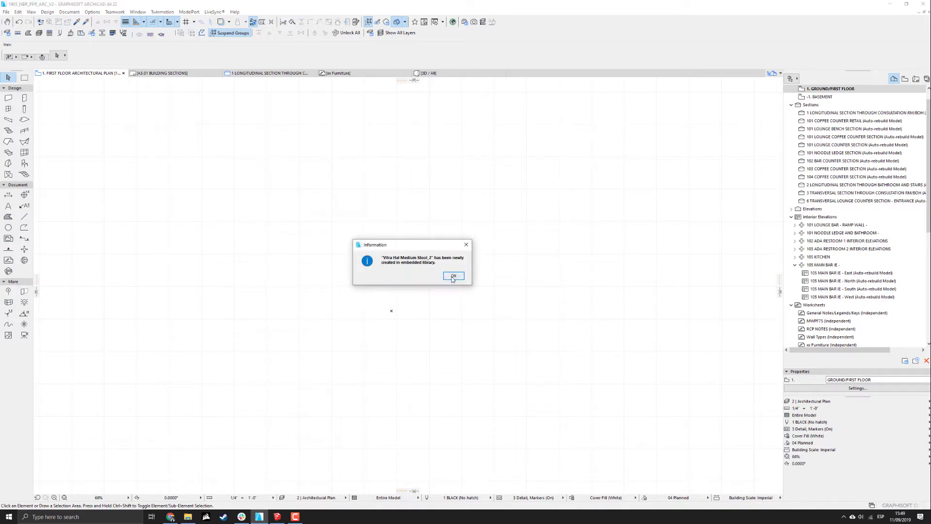
Dismiss the library notice, place the Vitra Hal Medium Stool_2 object on the first floor plan, and turn off true line weight display.
click(451, 276)
click(24, 164)
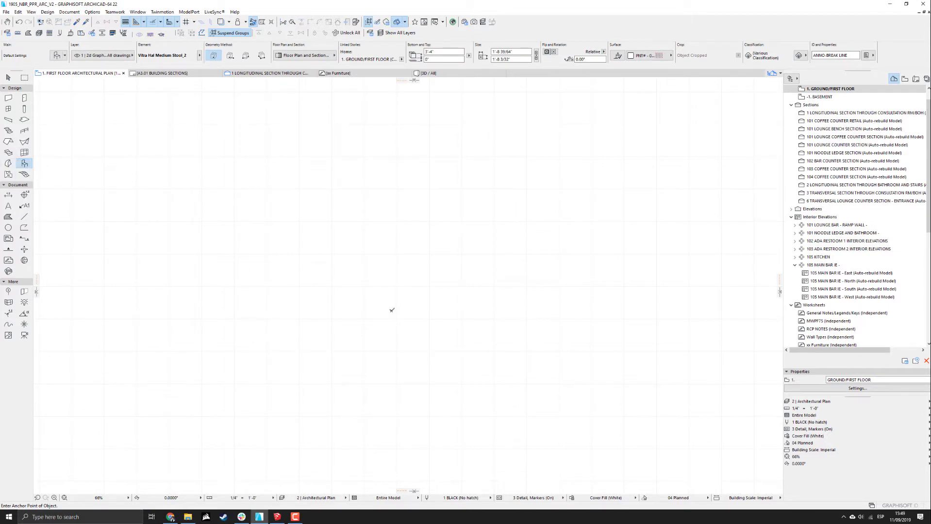
click(391, 309)
scroll(393, 315, up, 8)
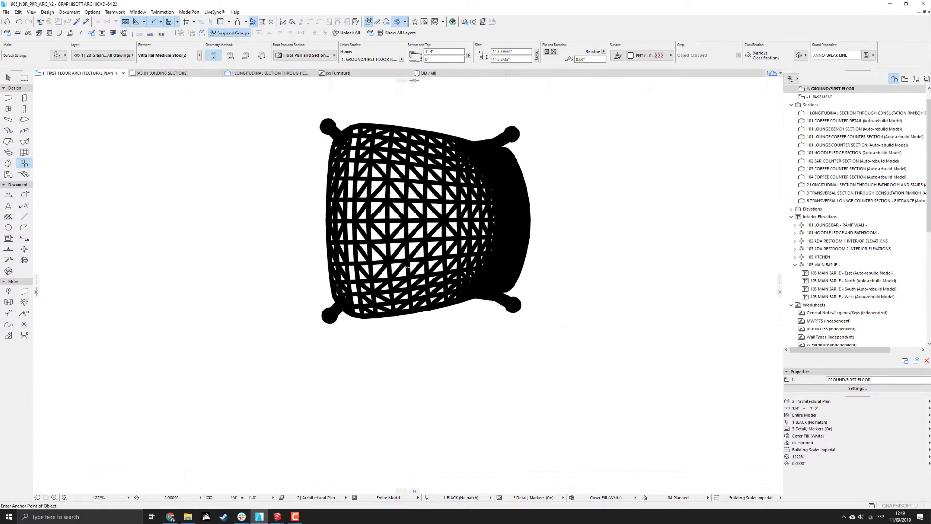
click(125, 26)
click(409, 204)
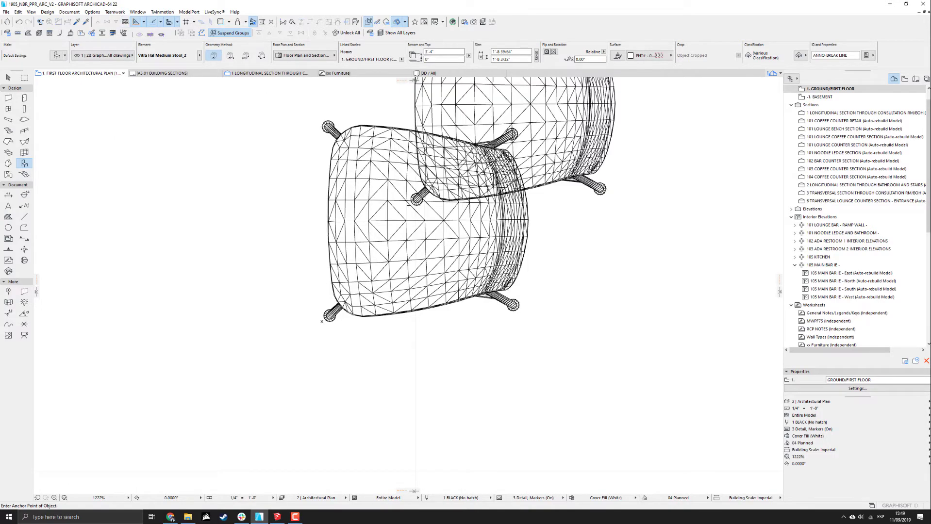
key(Escape)
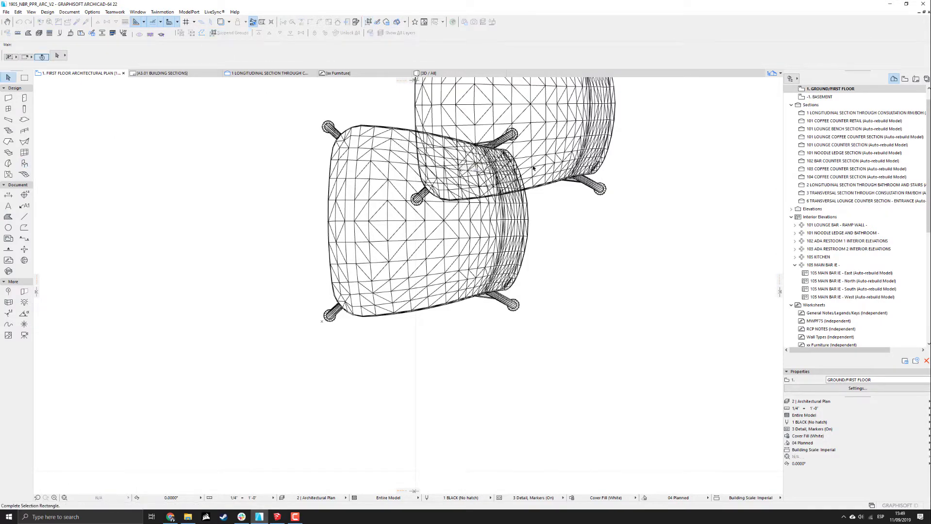
click(655, 232)
click(547, 202)
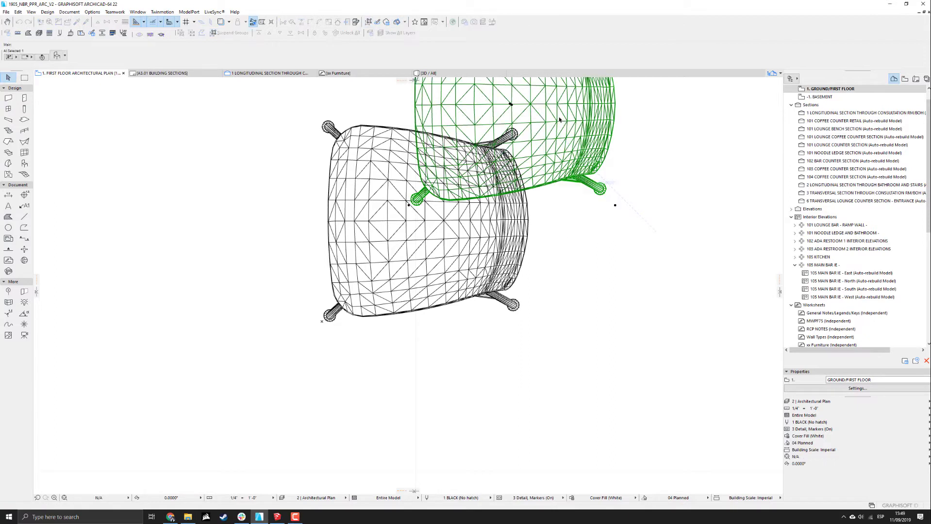
key(Delete)
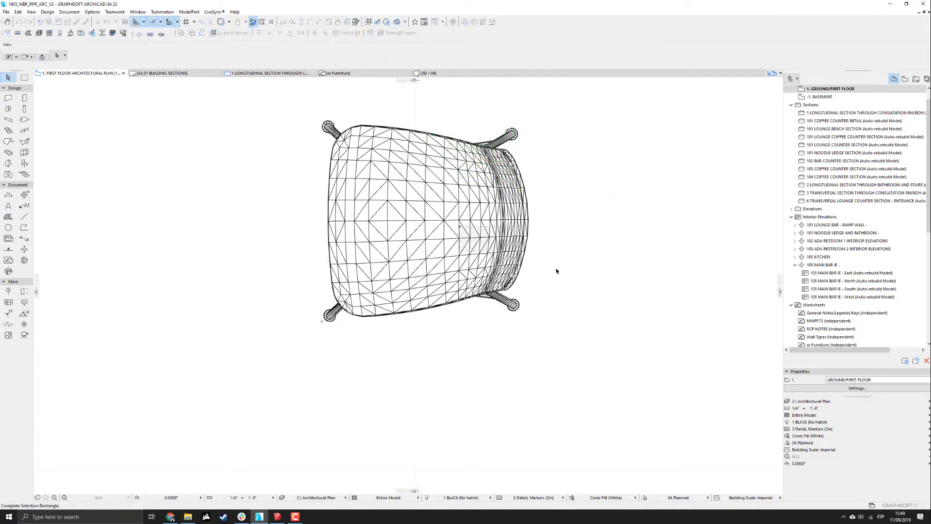
Rotate the placed stool 90° counterclockwise about its centre so the backrest faces up on the plan.
click(417, 260)
key(ctrl+e)
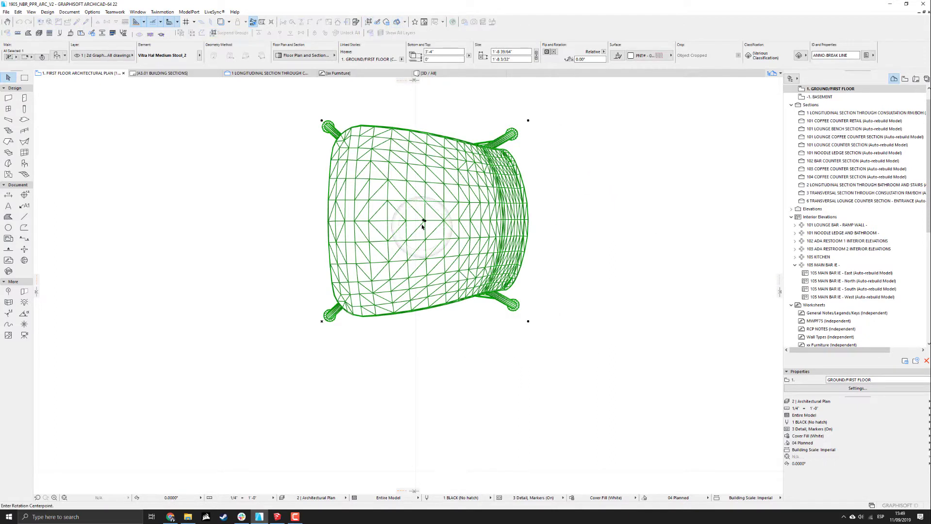
click(424, 220)
click(649, 233)
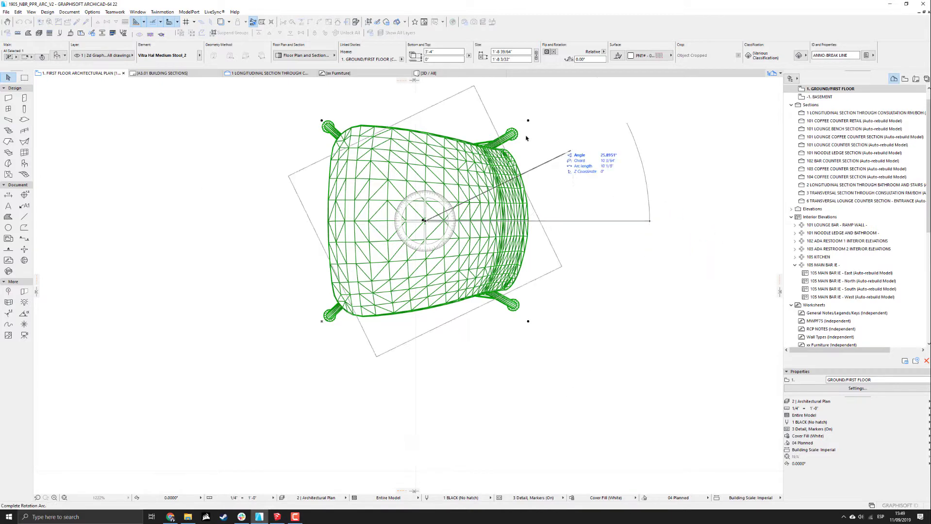
click(424, 95)
middle_drag(512, 182, 502, 210)
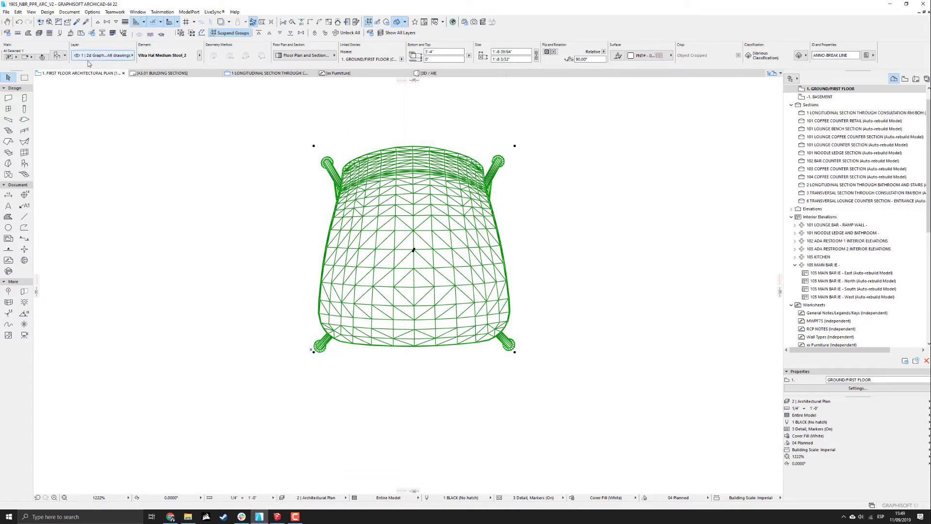
In the Library Manager, create a folder named Vitra HAL Medium Stool directly under the Embedded Library and accept the change.
click(6, 12)
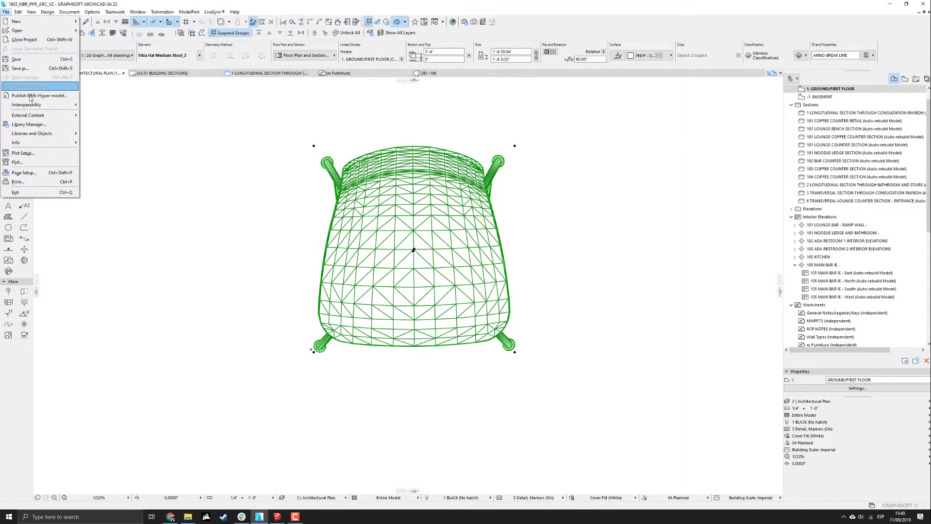
click(29, 124)
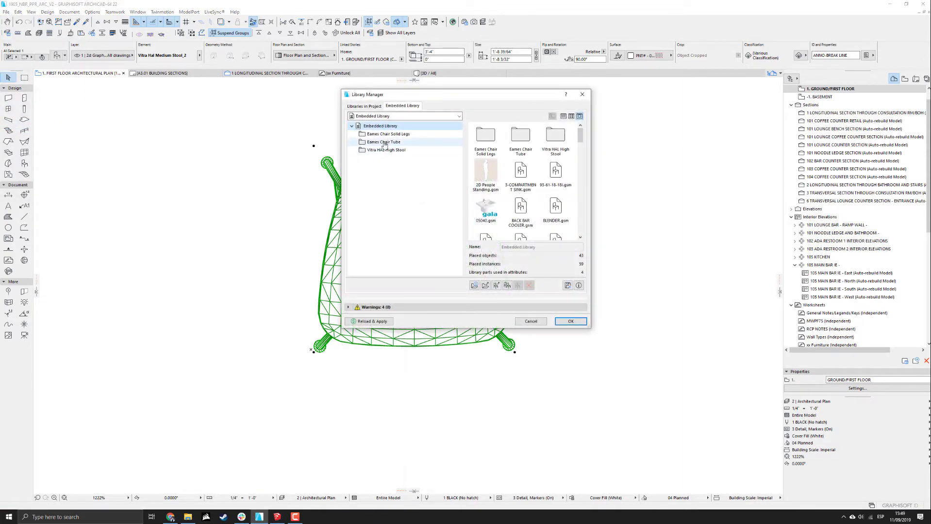
click(391, 150)
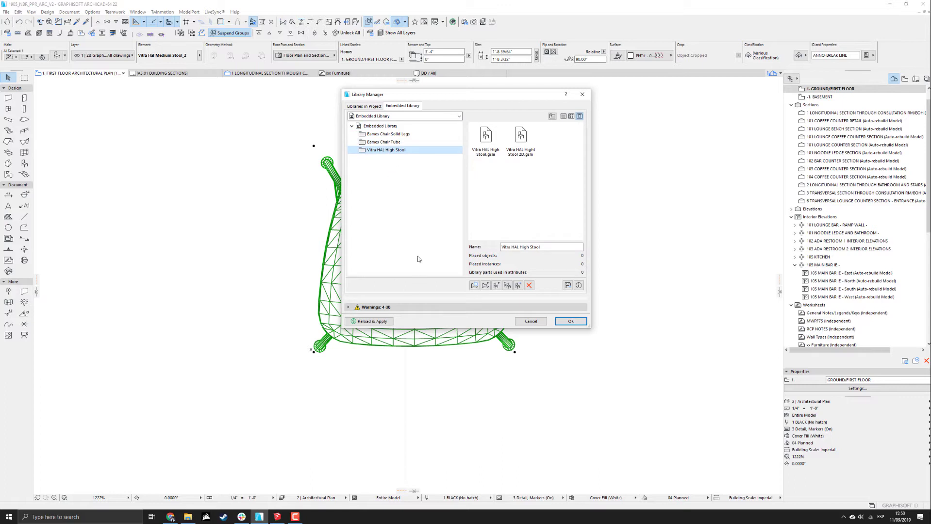
click(473, 286)
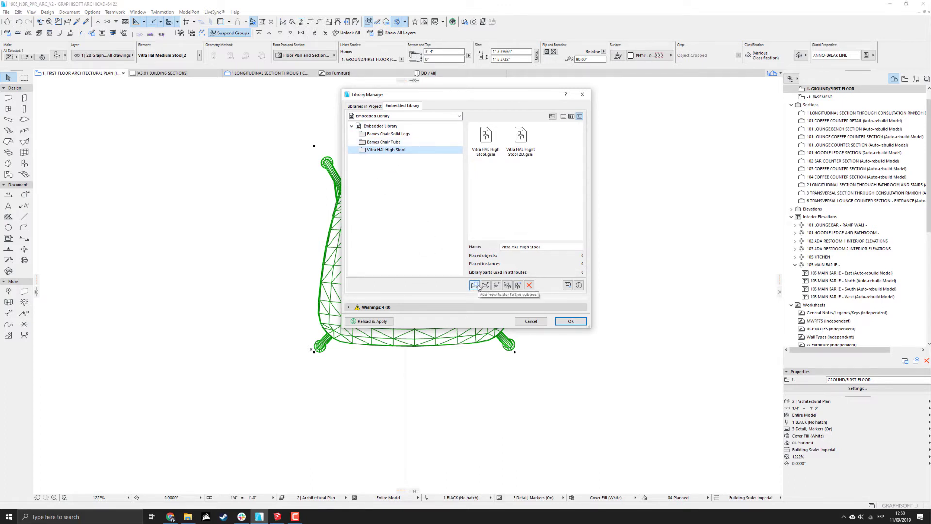
click(478, 196)
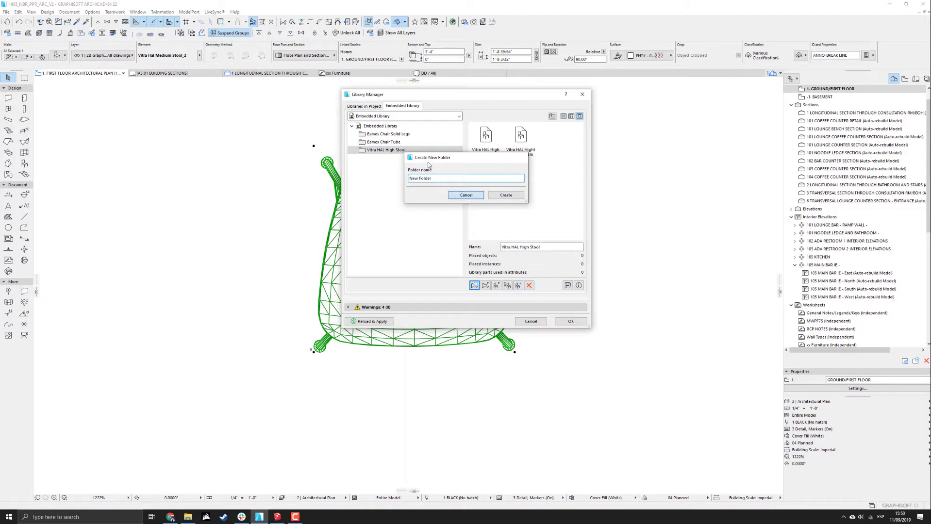
click(477, 285)
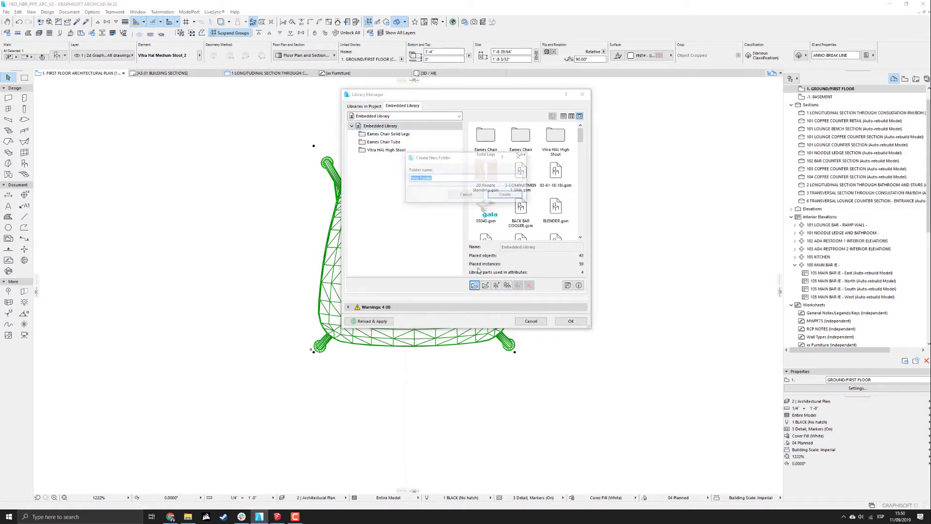
text(Vitra HAL Medium Stool)
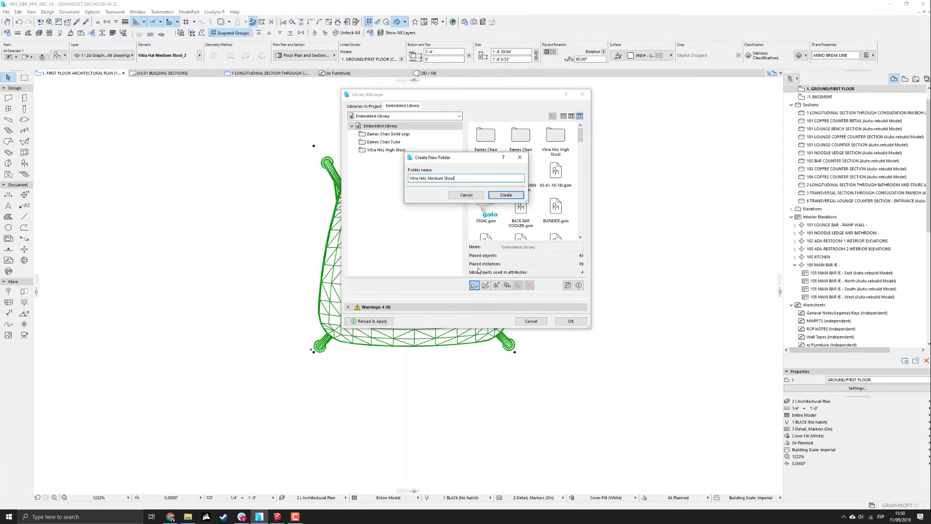
key(Return)
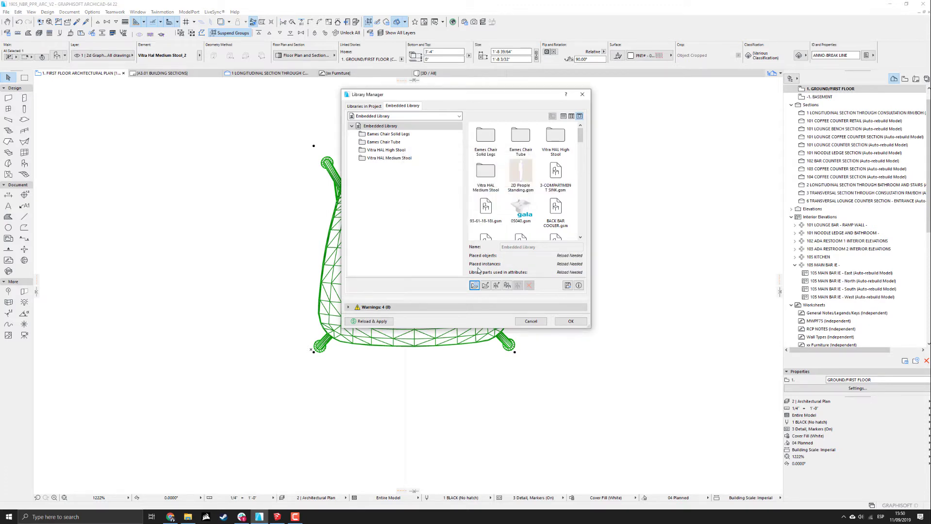
click(391, 159)
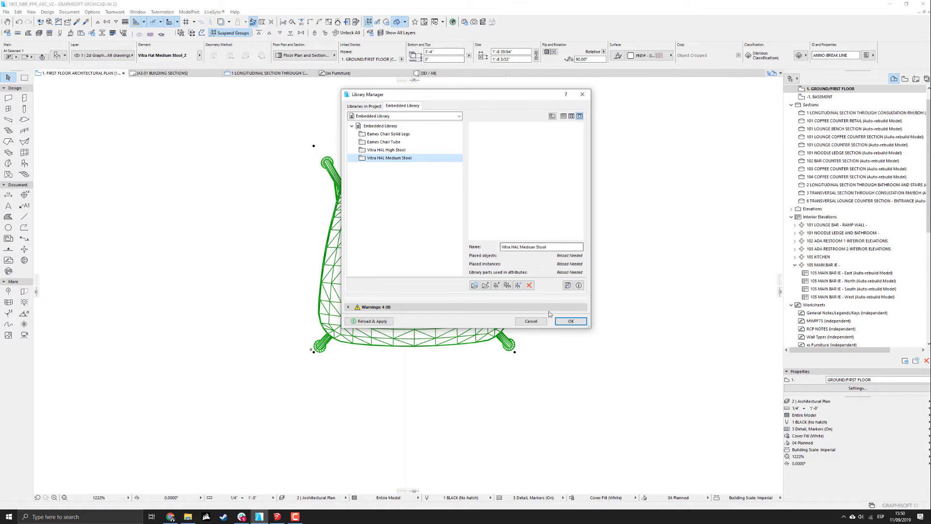
click(571, 322)
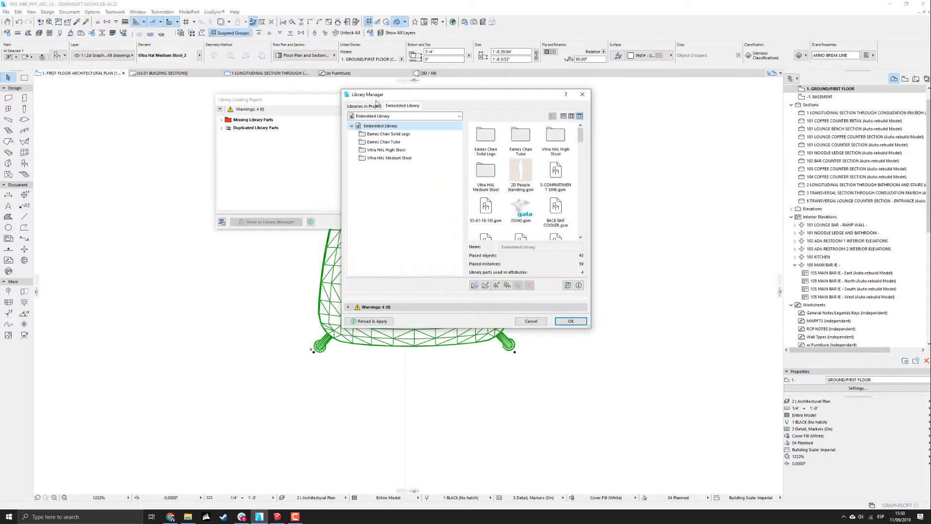
Delete the older Vitra Hal Medium Stool object, the one without the _2 suffix, from the Embedded Library.
click(388, 153)
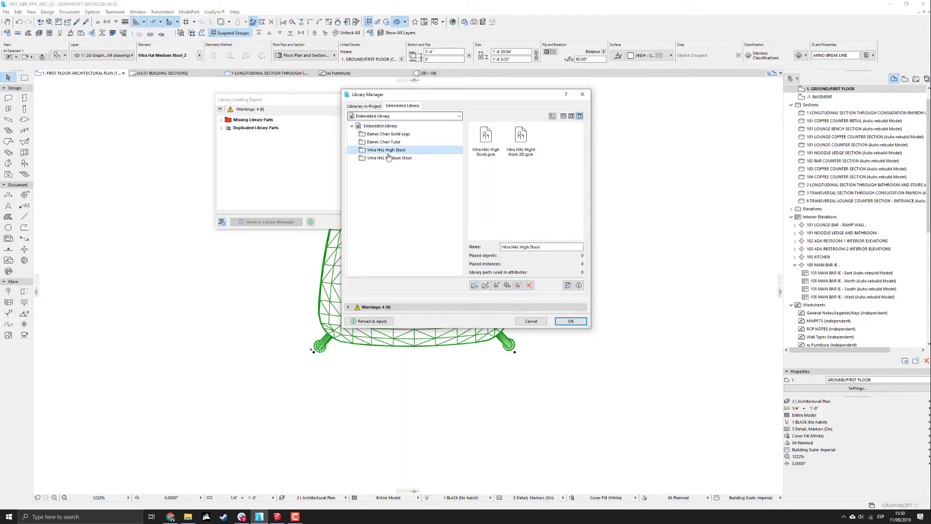
click(397, 142)
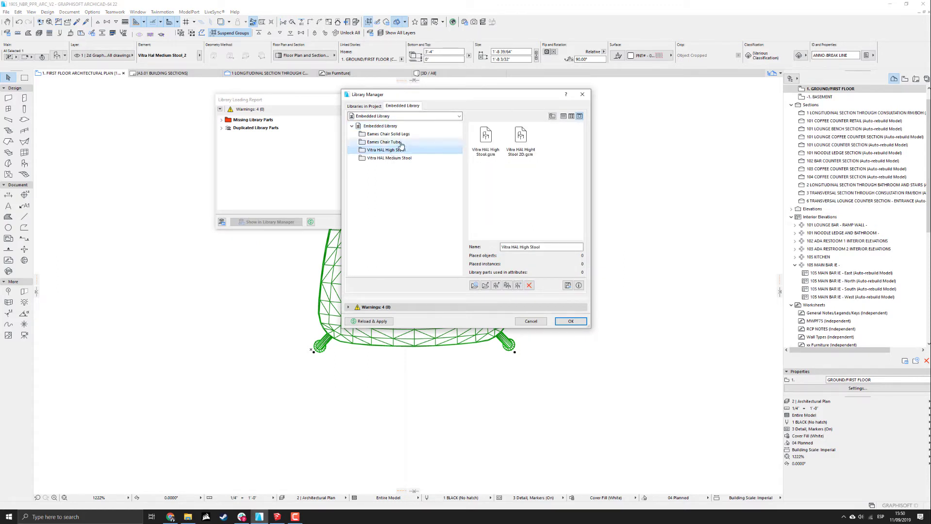
click(402, 135)
click(383, 125)
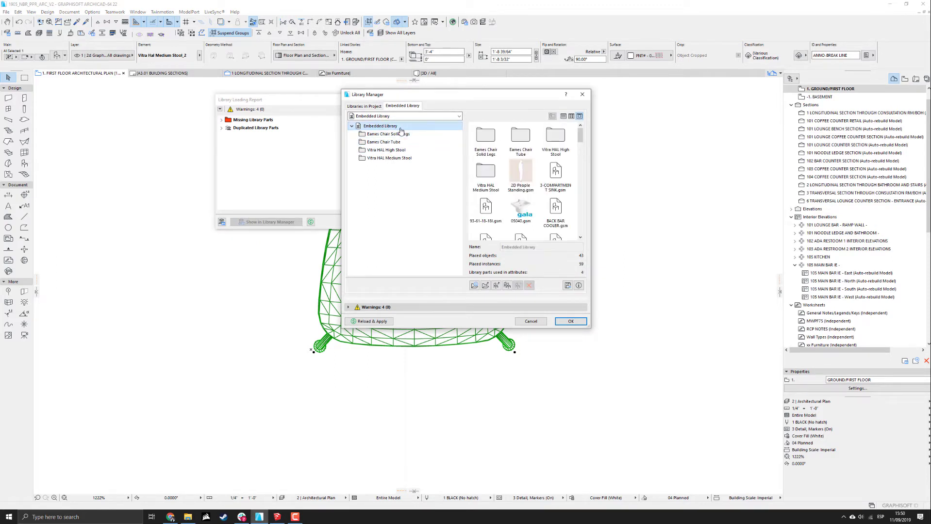
scroll(574, 233, down, 5)
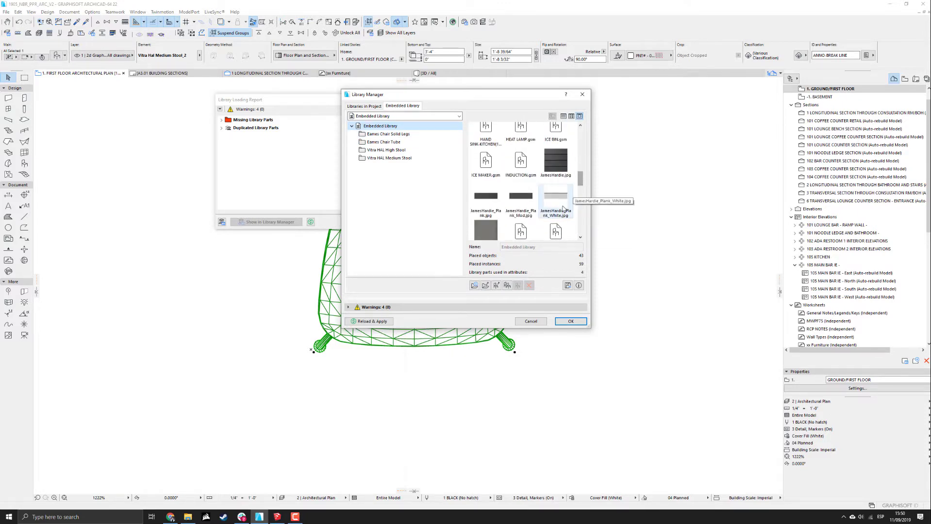
scroll(558, 204, down, 5)
scroll(552, 204, down, 5)
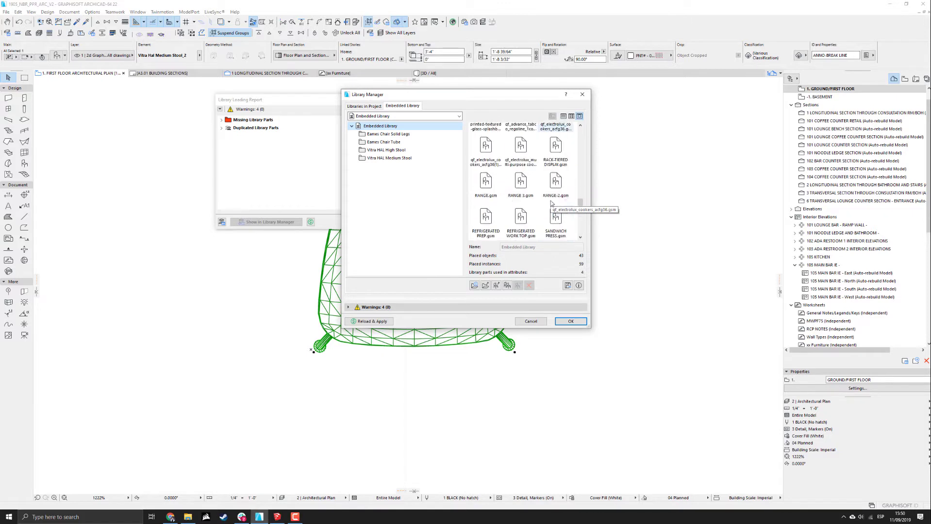
click(487, 189)
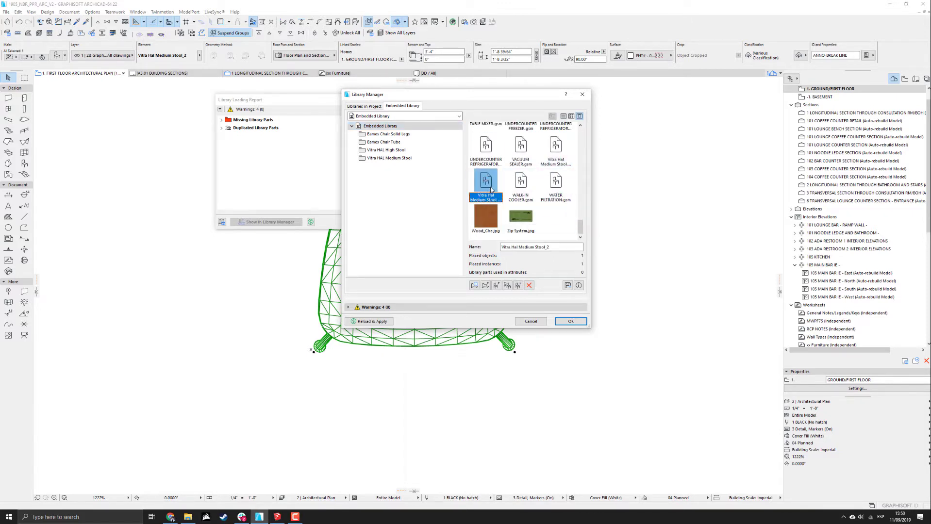
drag(591, 208, 726, 208)
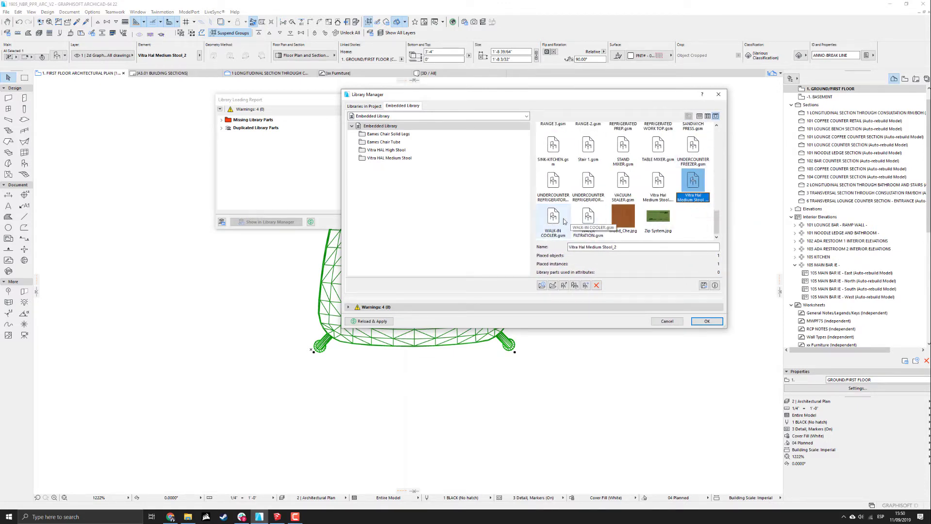
click(658, 182)
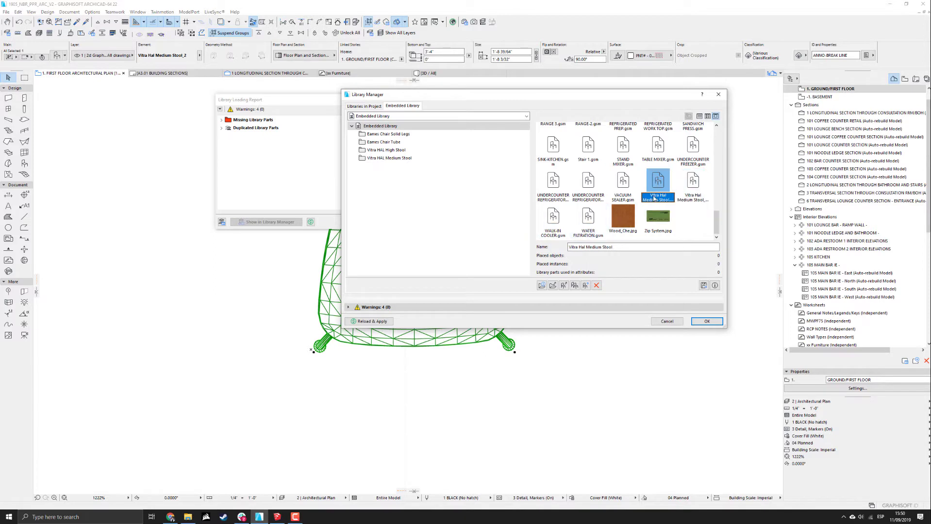
click(596, 286)
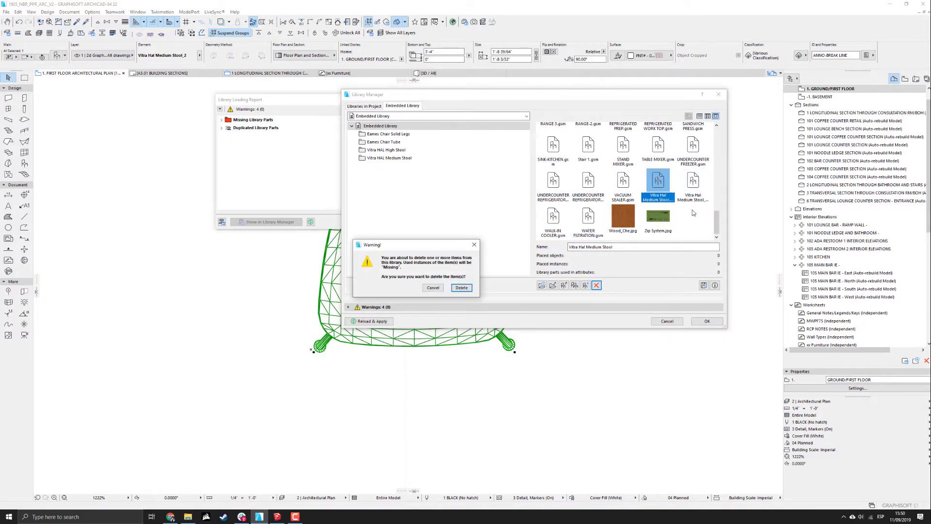
click(466, 289)
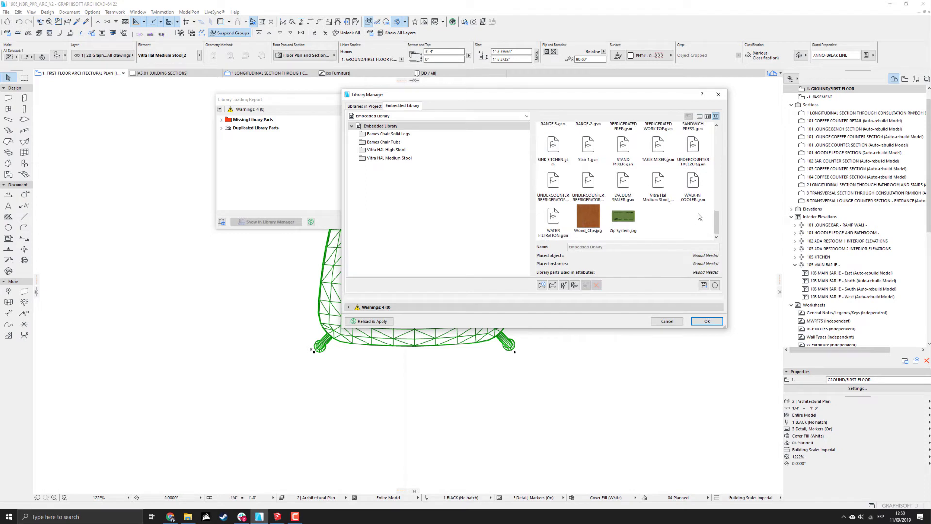
Move the Vitra Hal Medium Stool_2 object into the Vitra HAL Medium Stool folder, apply it, and close the Library Loading Report.
click(658, 192)
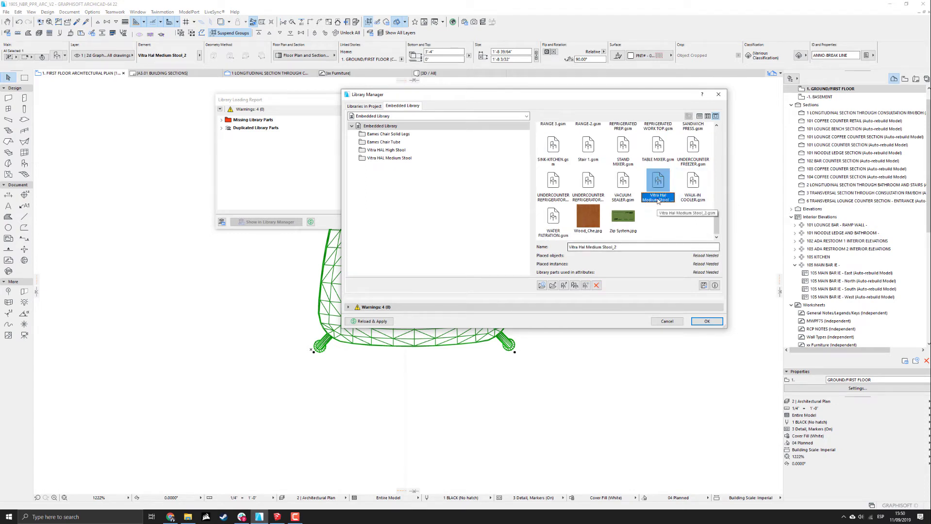
drag(657, 200, 387, 159)
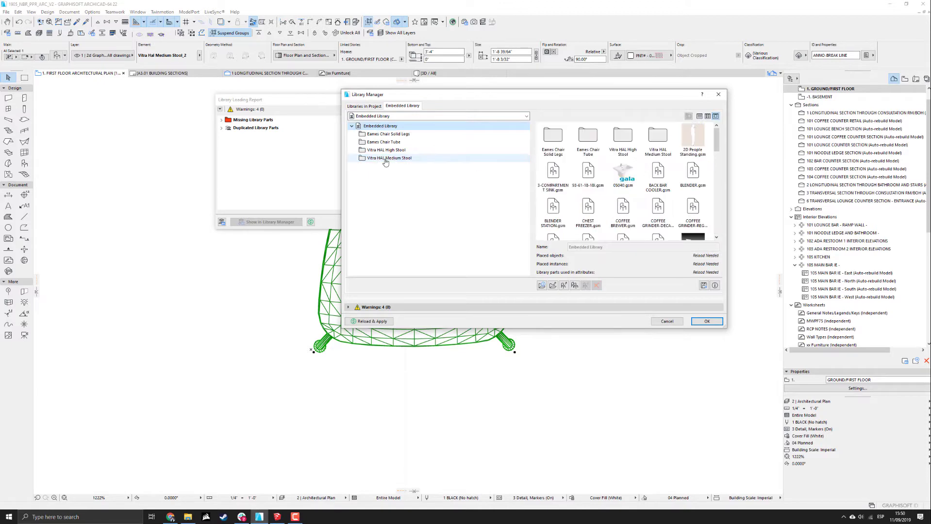
click(386, 160)
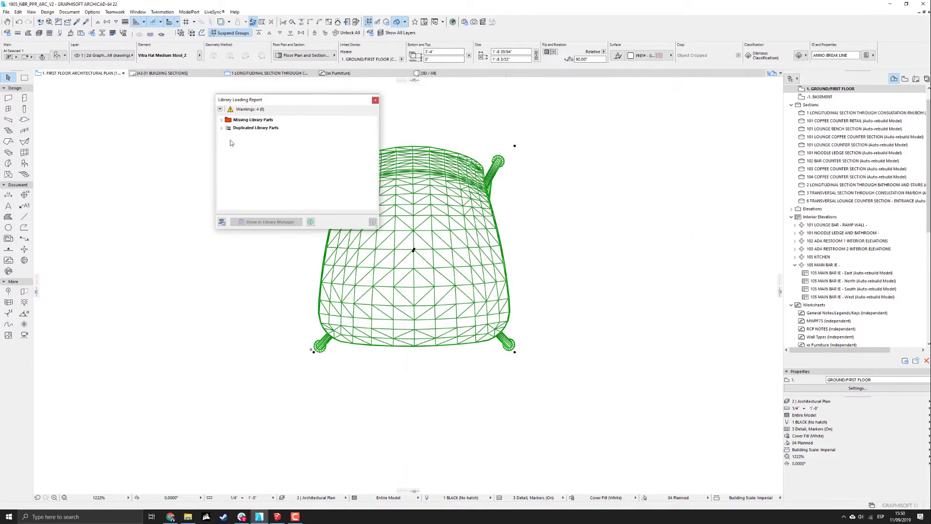
click(222, 128)
click(222, 119)
click(375, 100)
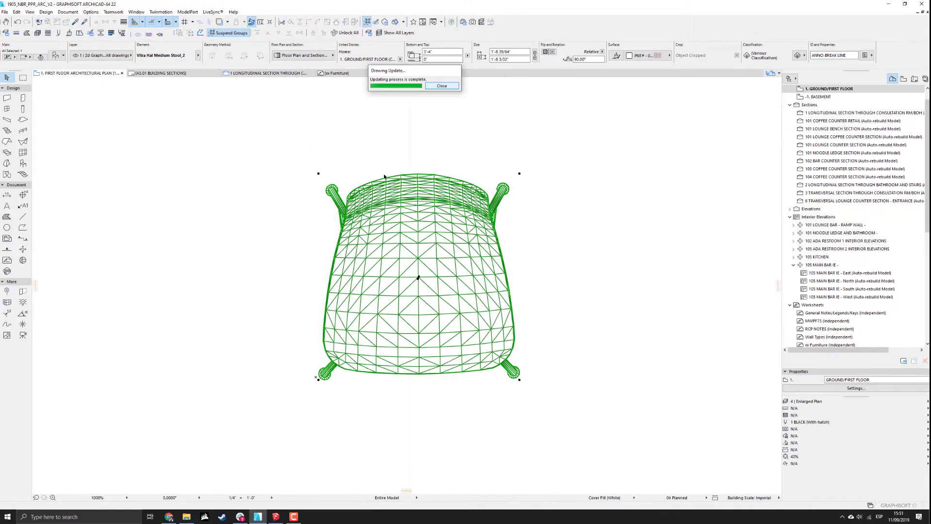
Show only the selected stool in the 3D window, viewed from the front corner.
right_click(394, 204)
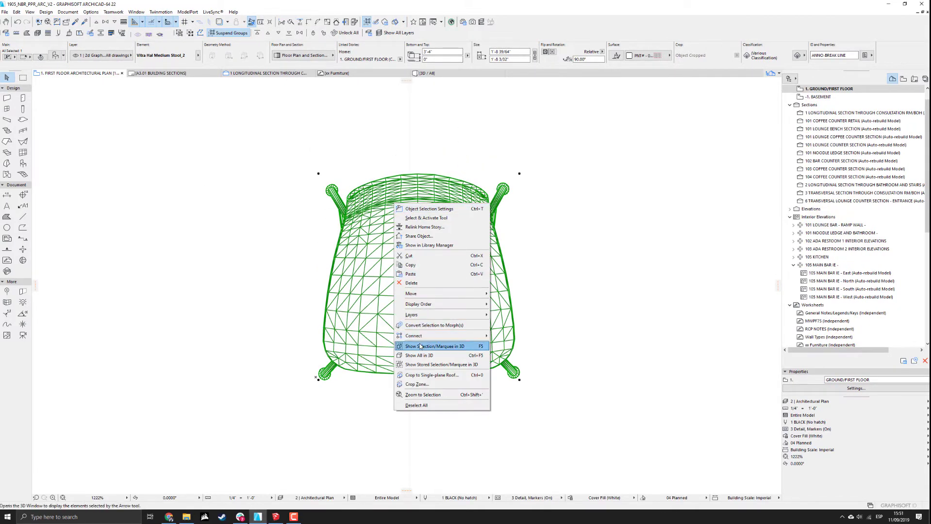
click(437, 345)
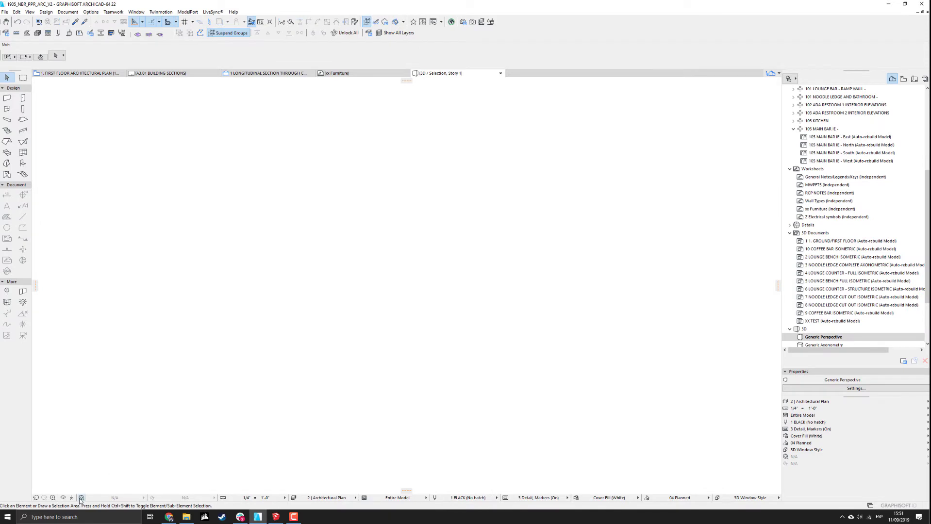
shift+middle_drag(265, 311, 420, 260)
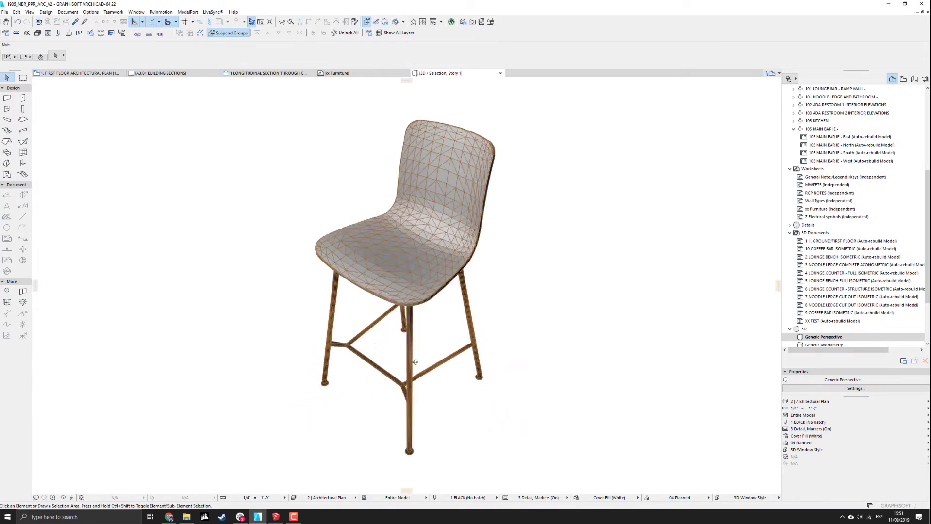
Convert the stool object in the 3D window to morphs, accepting the deletion of the original element.
click(420, 262)
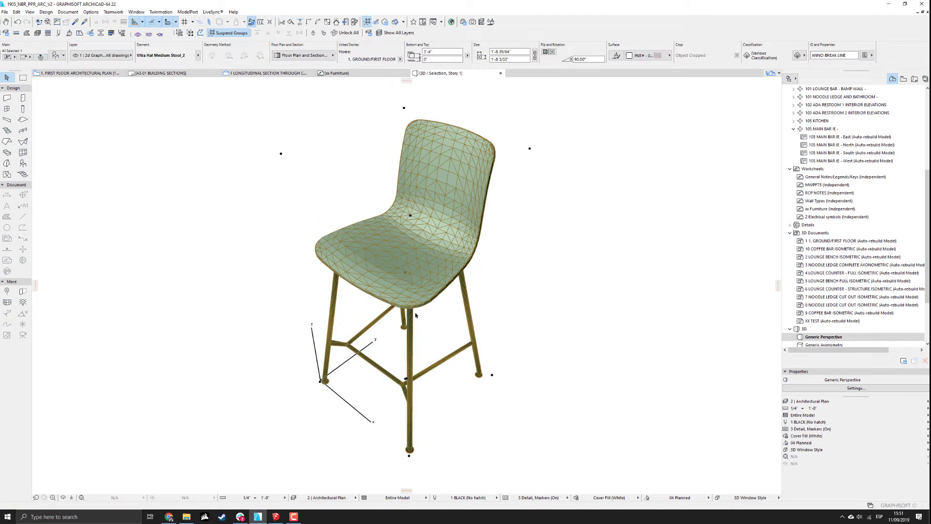
shift+middle_drag(440, 351, 402, 320)
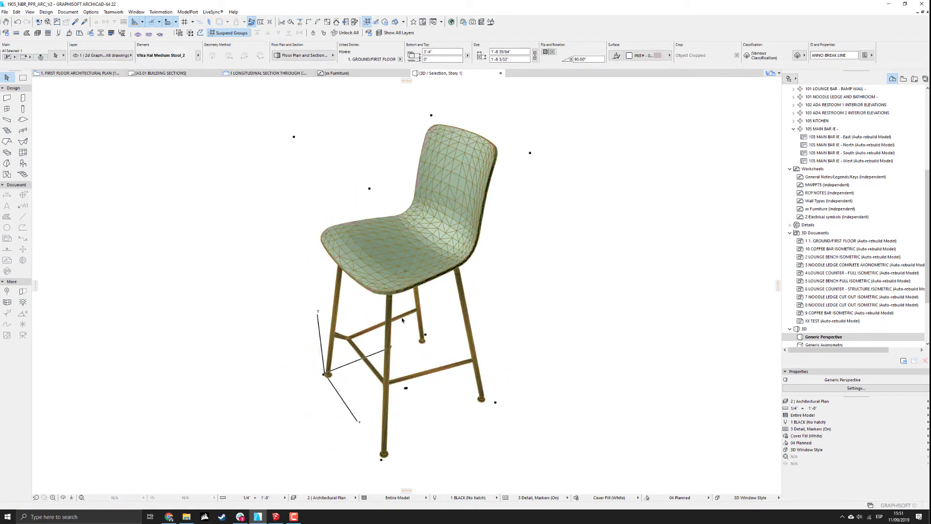
right_click(397, 238)
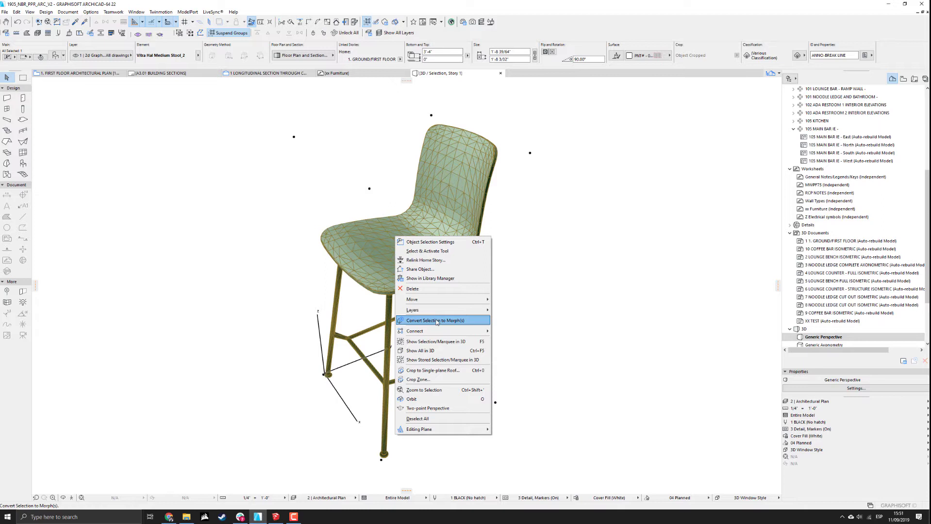
click(436, 320)
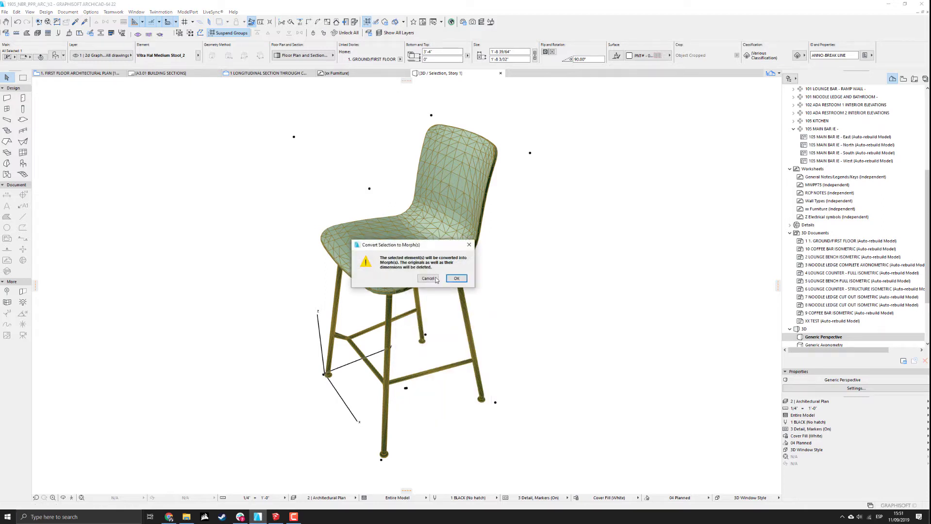
drag(419, 250, 550, 278)
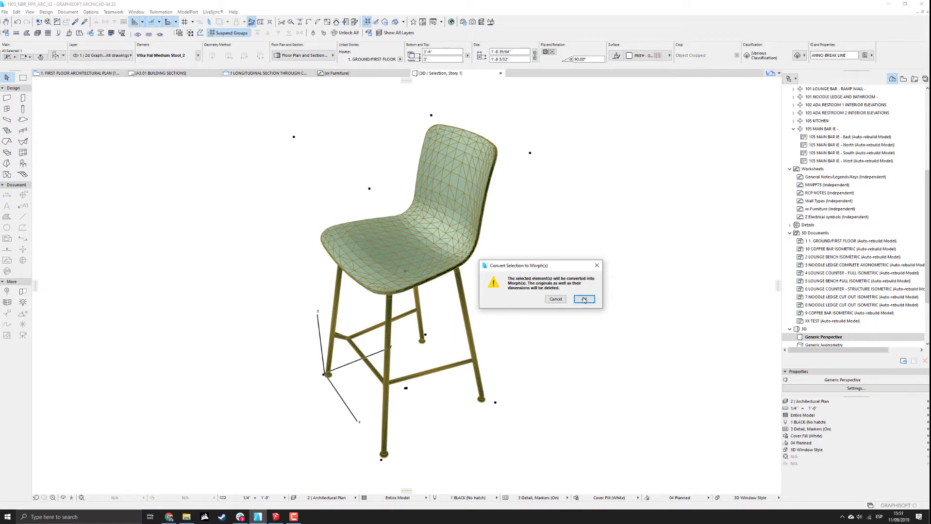
click(582, 303)
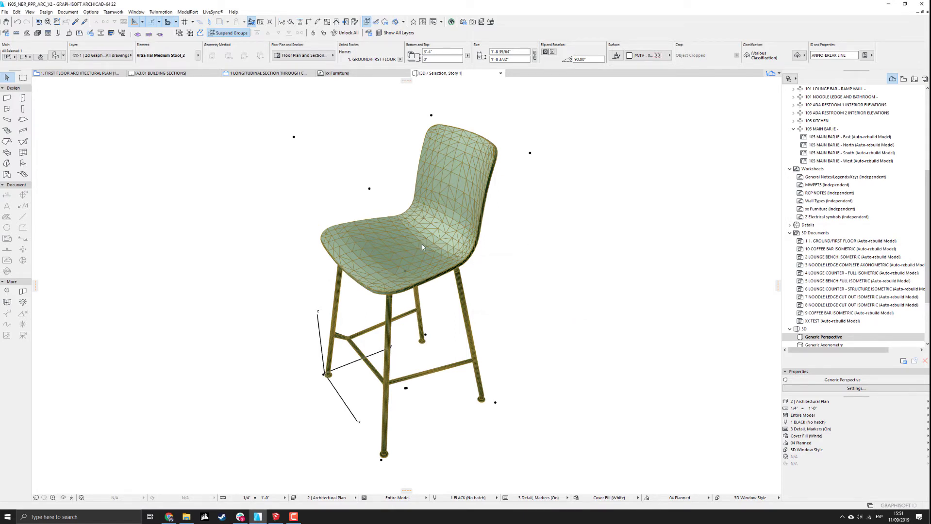
click(491, 254)
middle_drag(442, 332, 409, 245)
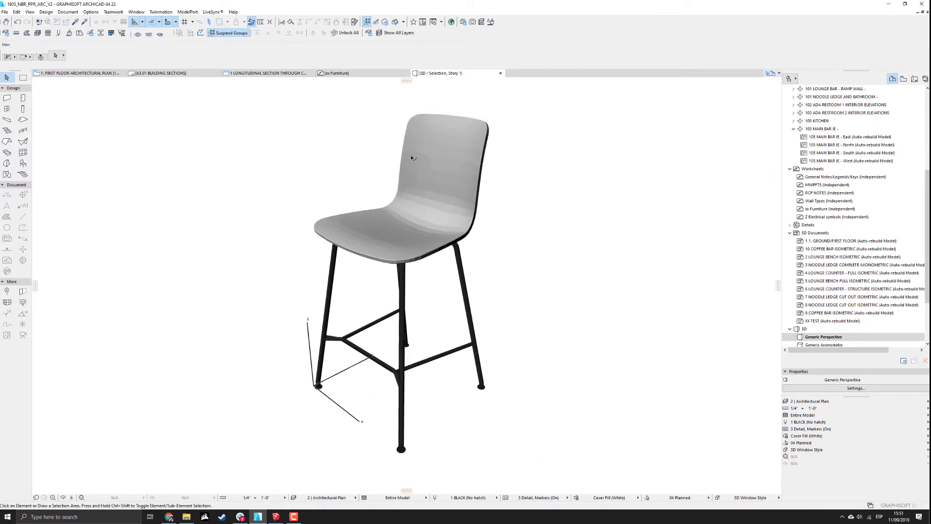
shift+middle_drag(411, 157, 443, 191)
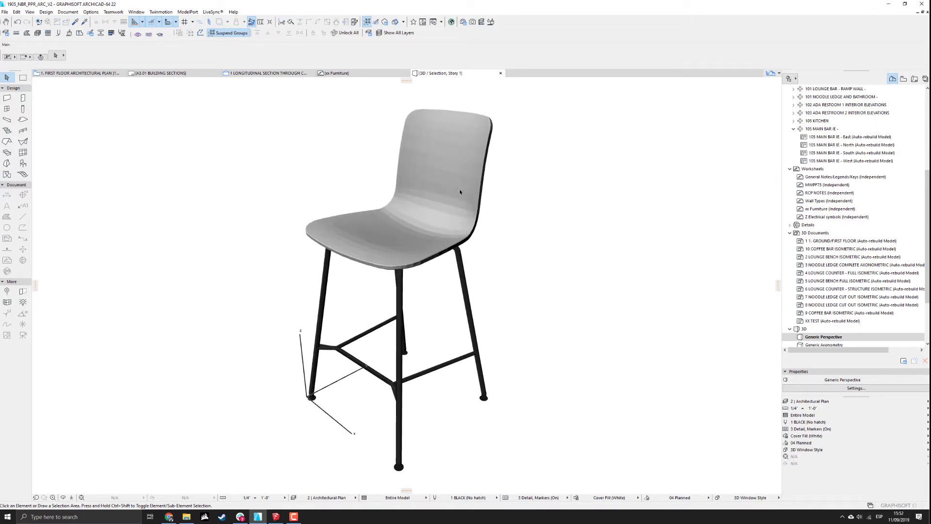
Set the edge type of the stool's seat shell morph to soft, applying the change to custom edges as well.
mouse_move(460, 193)
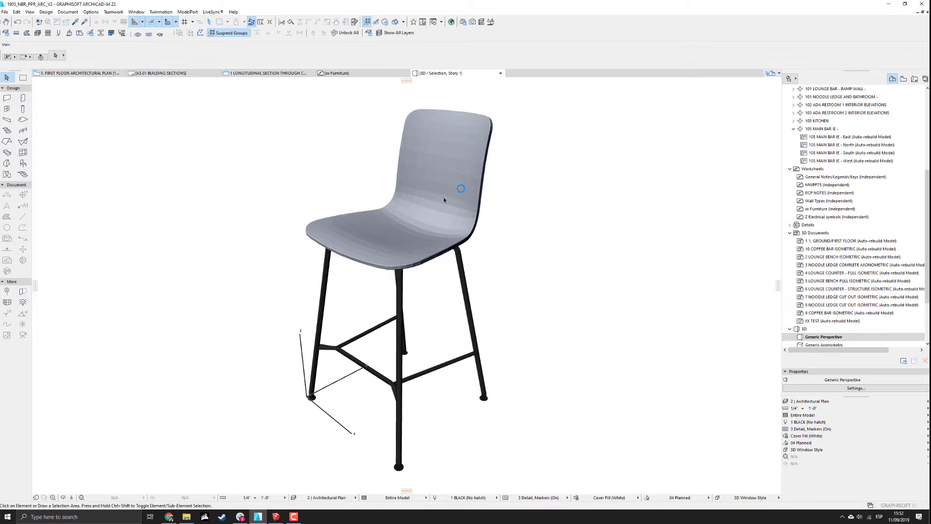
click(345, 147)
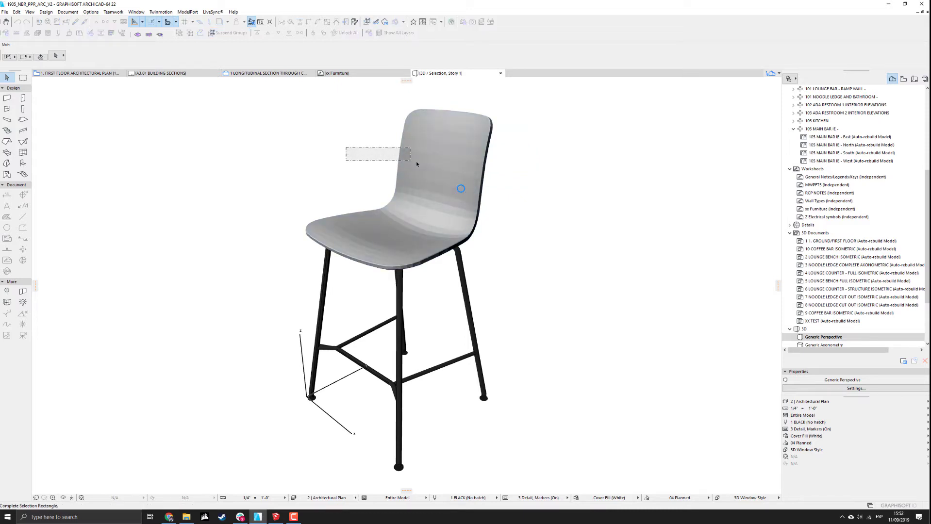
click(349, 160)
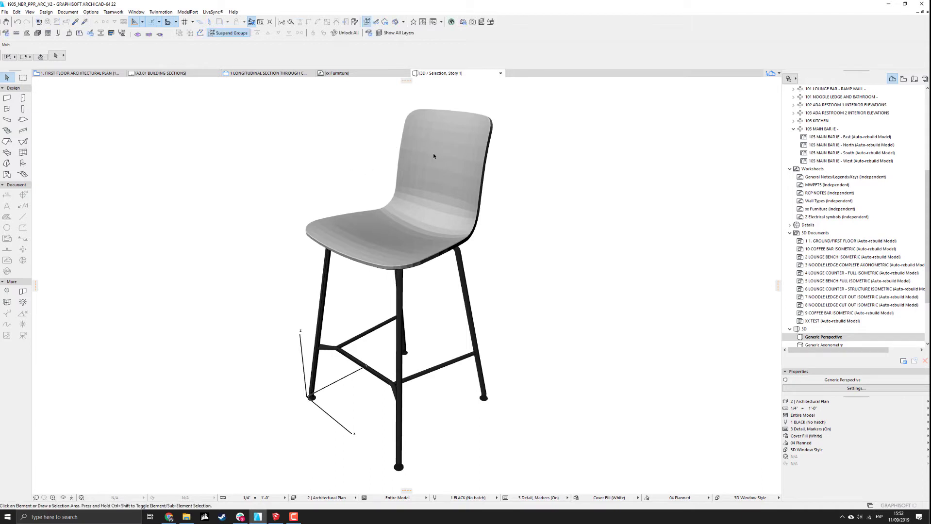
scroll(432, 144, up, 2)
scroll(437, 155, up, 3)
click(504, 208)
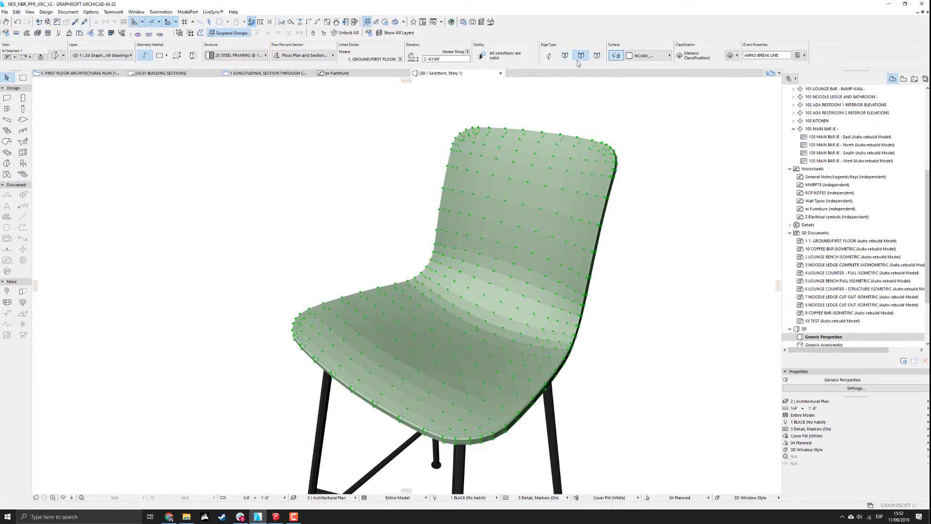
click(596, 55)
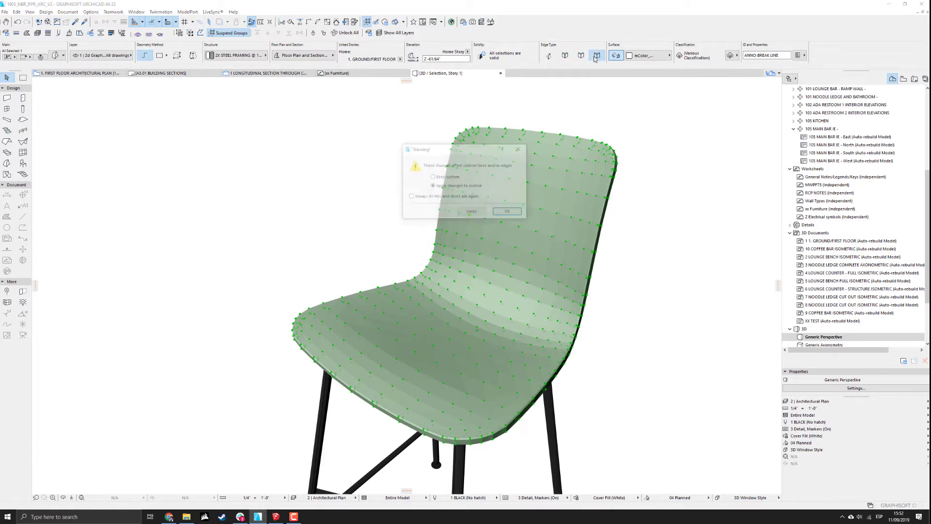
click(506, 213)
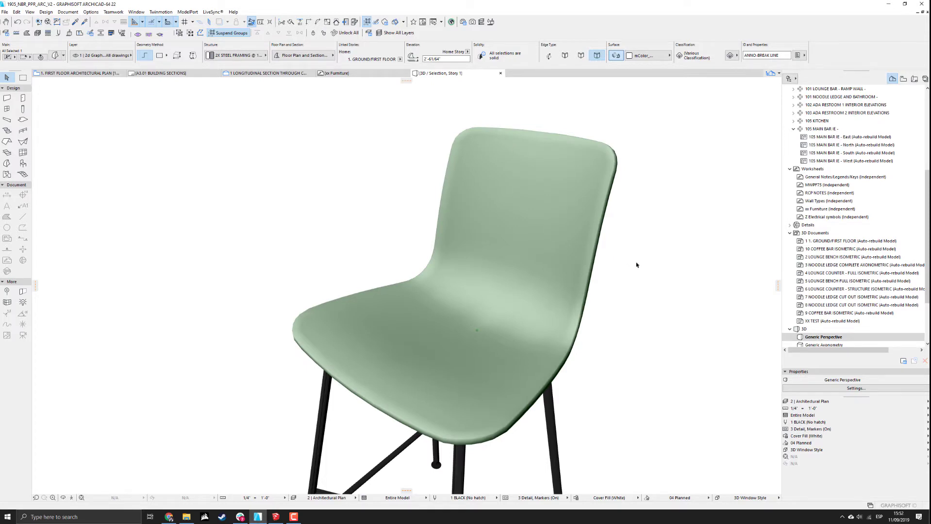
Select all the leg, footrest and bracket morphs below the seat and set their edges to soft, including custom edges.
mouse_move(566, 249)
shift+middle_down()
mouse_move(544, 214)
mouse_move(428, 140)
mouse_move(511, 274)
mouse_move(546, 257)
mouse_move(495, 277)
mouse_move(481, 212)
mouse_move(579, 245)
shift+middle_up()
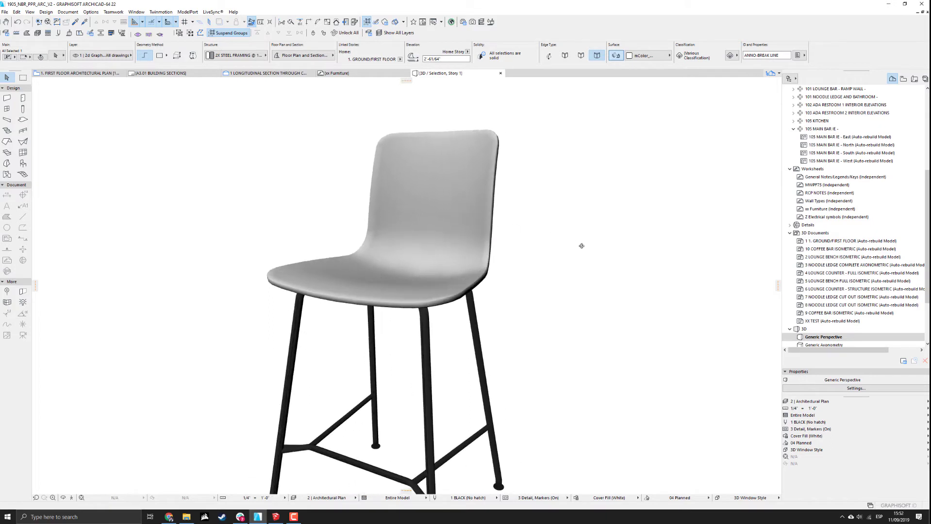
click(472, 316)
middle_drag(482, 288, 475, 245)
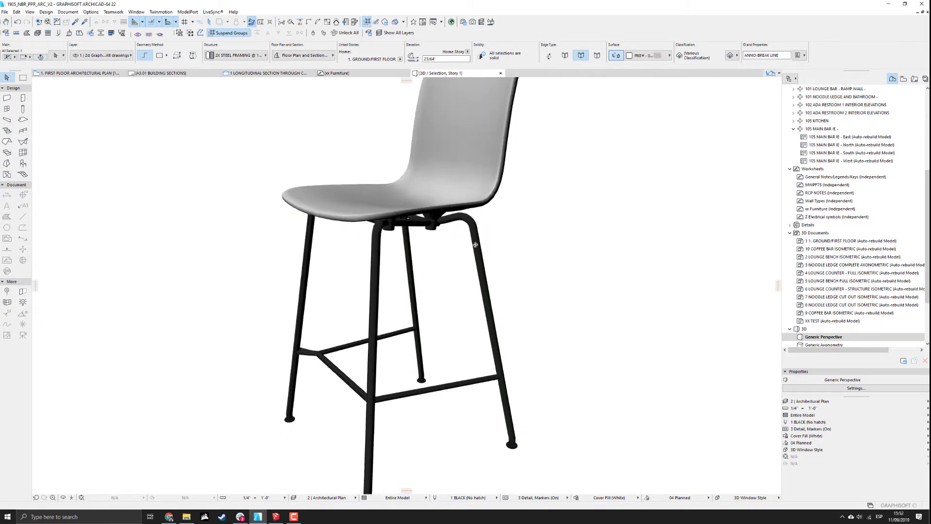
scroll(475, 245, down, 2)
drag(233, 150, 564, 480)
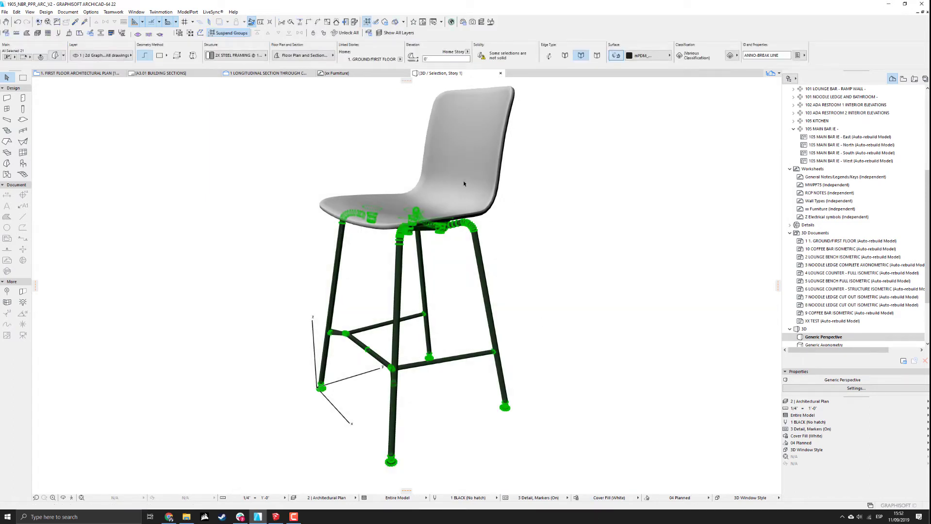
shift+middle_drag(455, 246, 418, 141)
scroll(393, 229, up, 3)
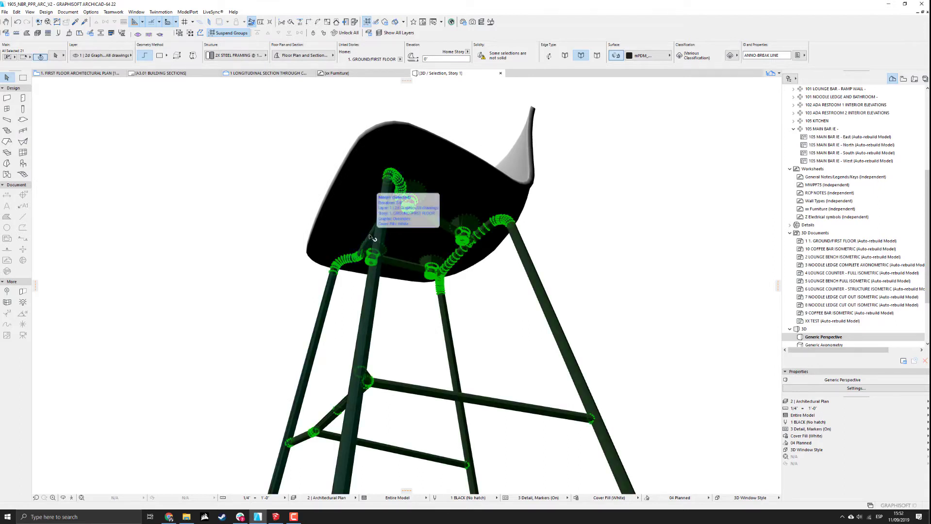
click(596, 56)
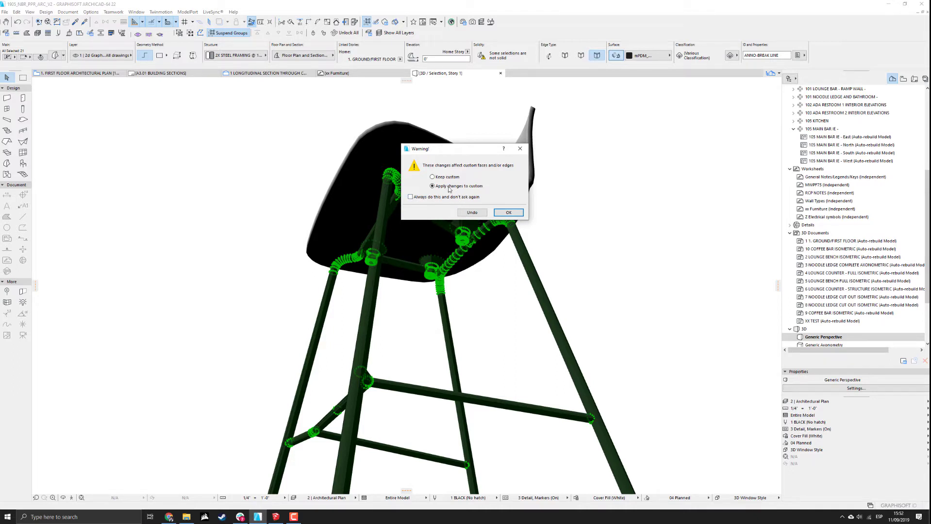
click(502, 212)
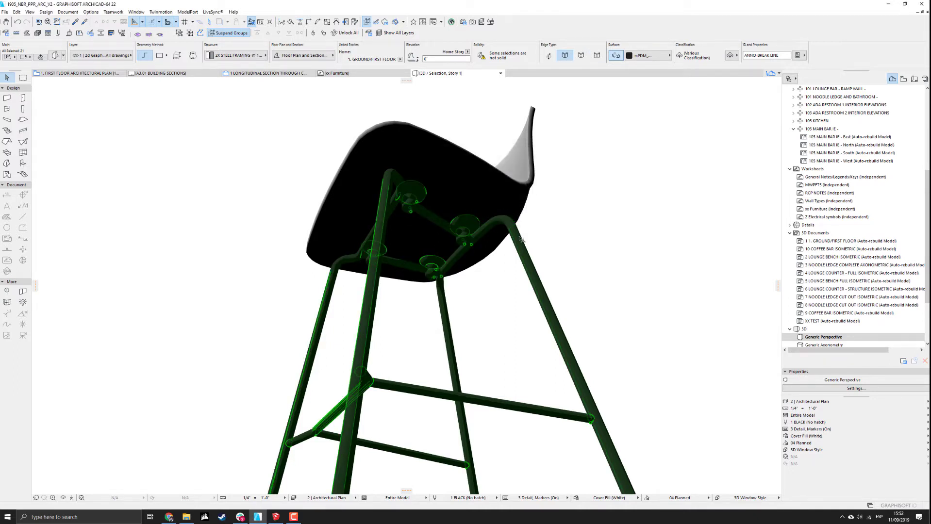
Clear the selection and inspect the stool's legs, footrest and feet from several angles.
mouse_move(519, 236)
shift+middle_down()
mouse_move(576, 288)
mouse_move(520, 316)
mouse_move(509, 247)
shift+middle_up()
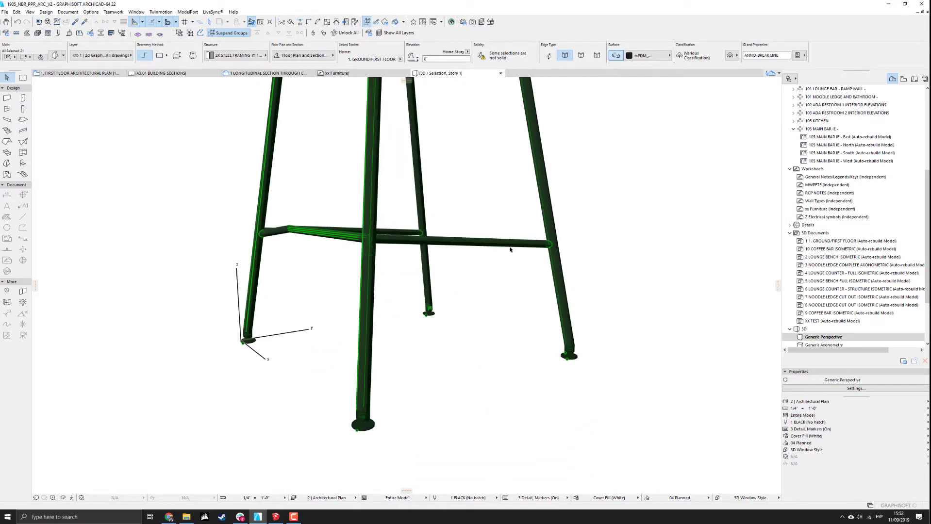
key(Delete)
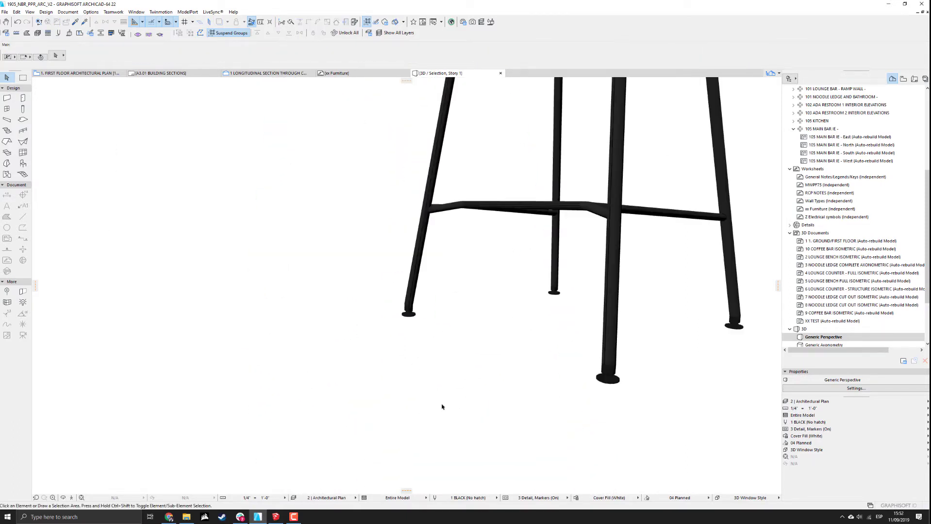
shift+middle_drag(546, 392, 461, 400)
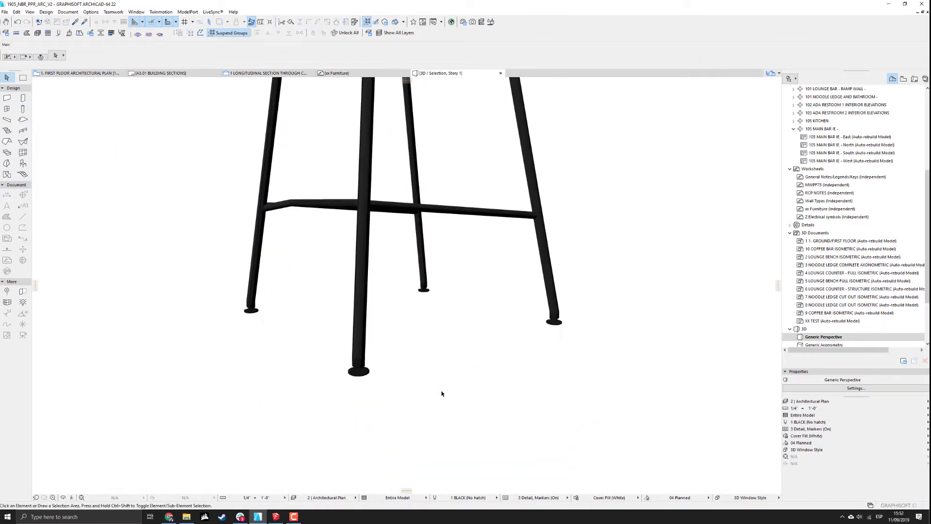
click(367, 373)
shift+middle_drag(371, 372, 436, 380)
scroll(435, 317, down, 5)
scroll(435, 317, up, 5)
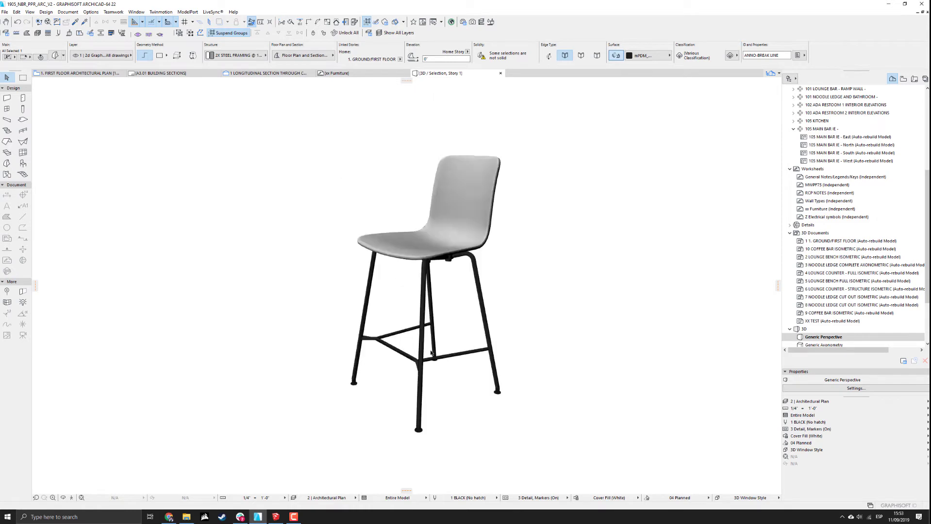
Select the whole leg frame and override its surface with the black PNT# paint, applying the change to custom faces.
drag(210, 136, 587, 493)
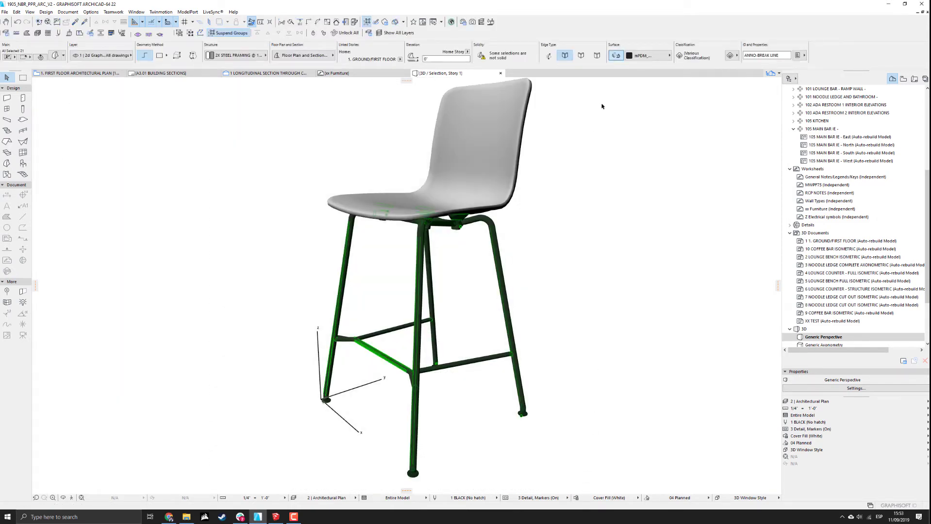
click(639, 56)
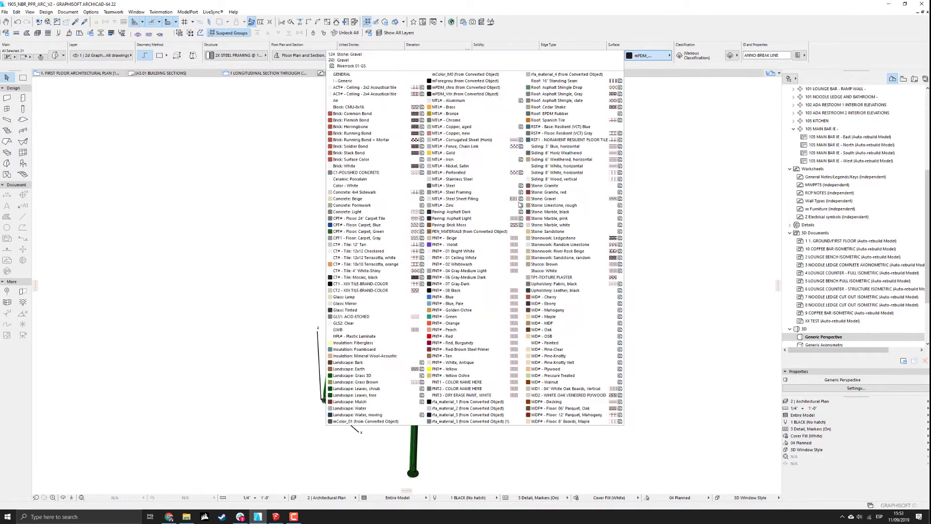
click(456, 286)
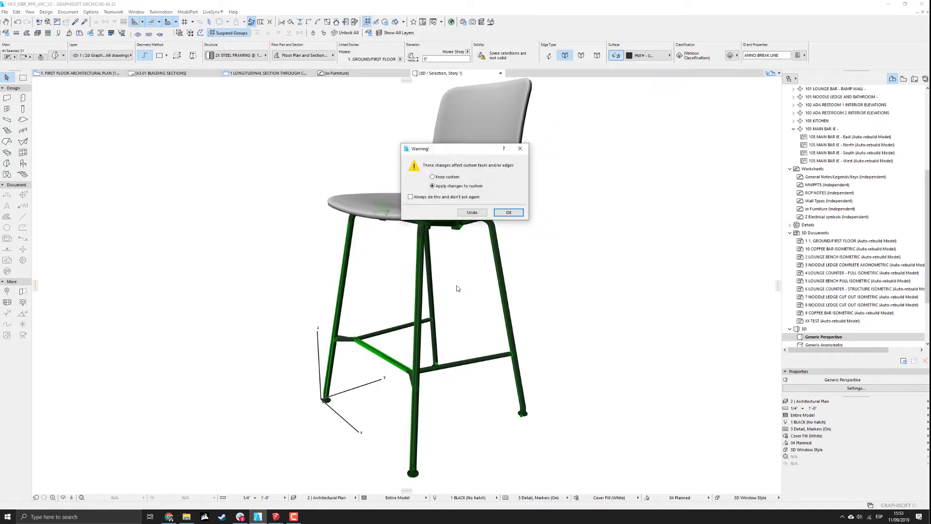
click(508, 212)
click(509, 209)
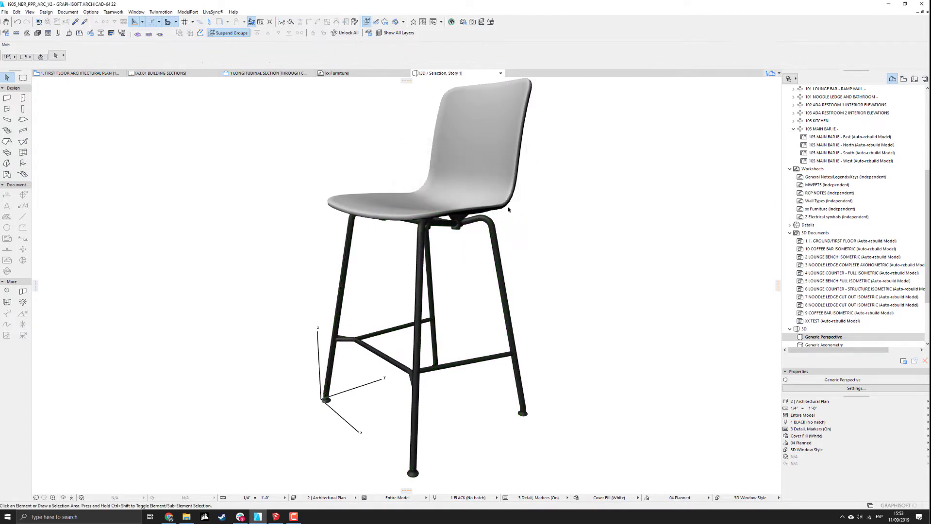
Set the seat shell's building material to Generic and its surface to WD# - Pine-Clear, applying the change to custom faces.
click(490, 172)
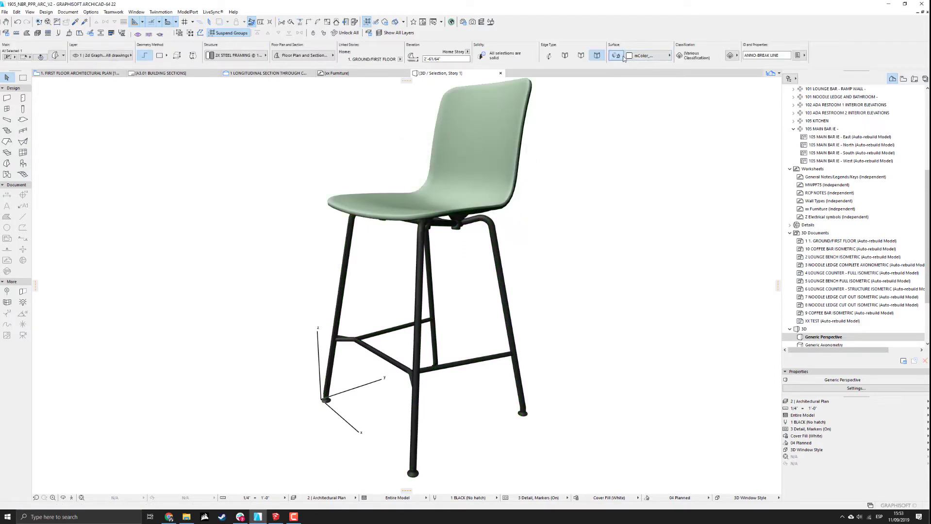
click(255, 53)
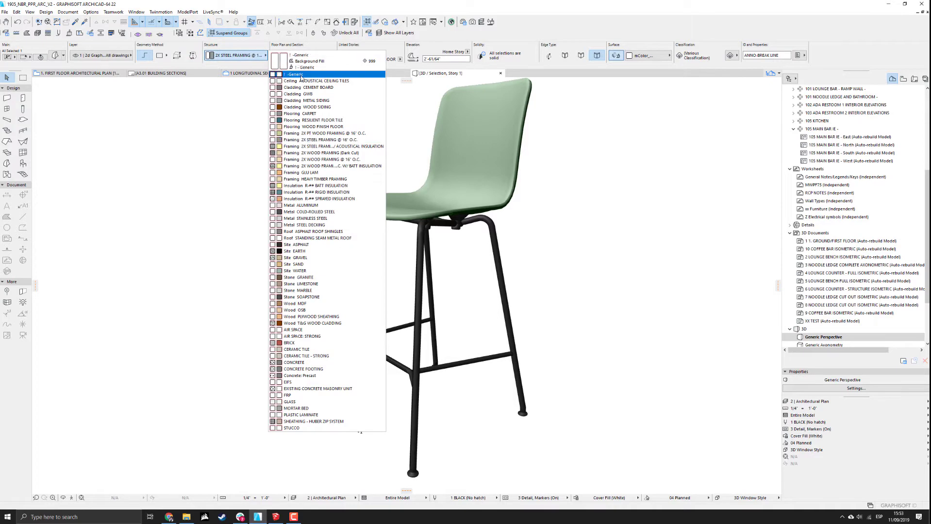
click(299, 73)
click(643, 57)
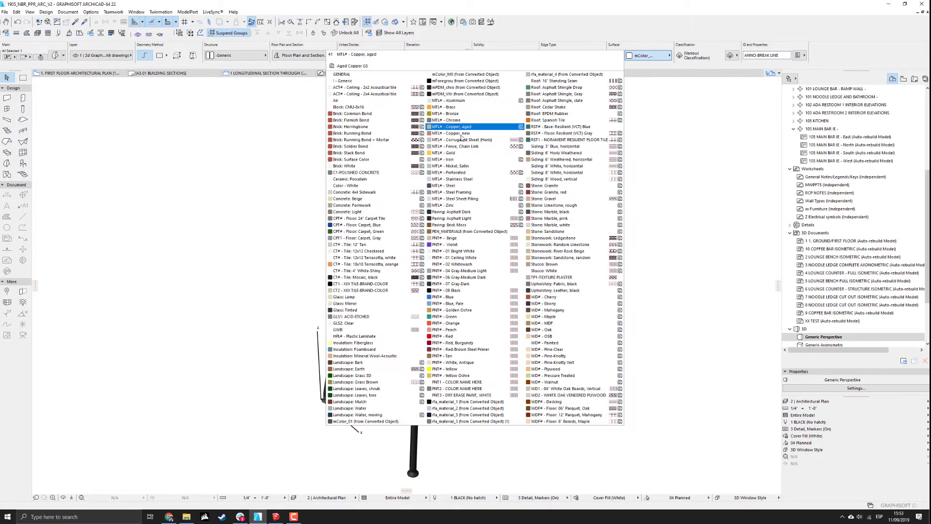
click(545, 350)
click(530, 232)
Select the whole leg frame below the seat and set its building material to Generic.
drag(205, 146, 561, 486)
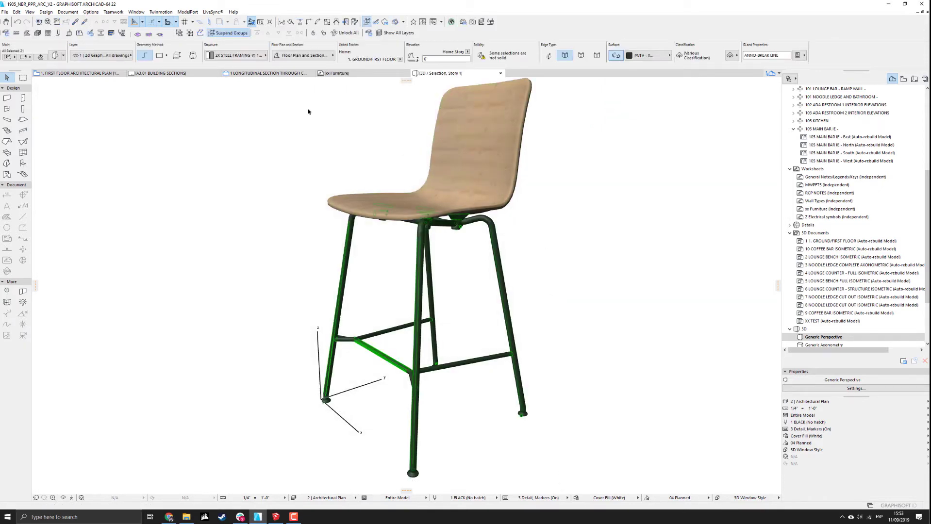
click(236, 58)
click(292, 76)
Try to set the footrest morph's edges to soft, applying the change to custom edges as well.
click(498, 309)
click(377, 358)
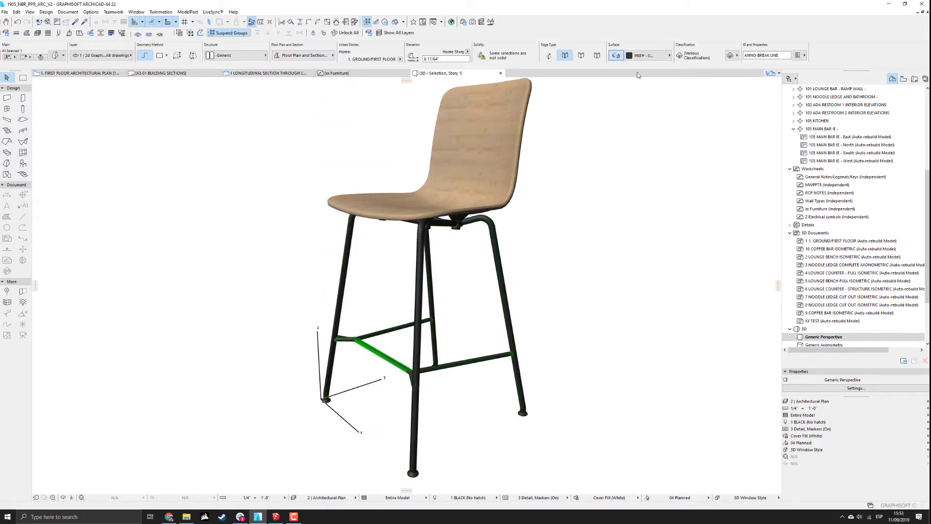
click(597, 56)
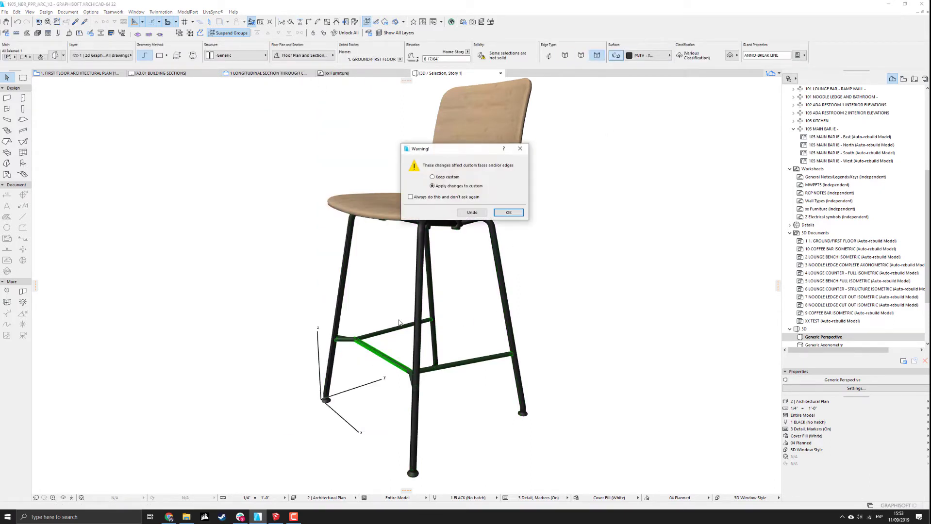
click(508, 213)
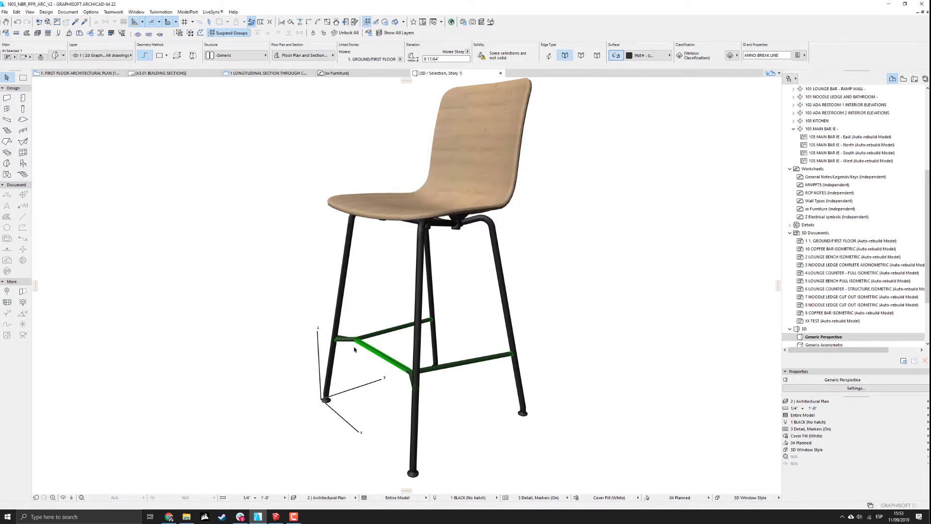
Inspect the footrest's edges up close, then check the whole stool and leave nothing selected.
scroll(359, 335, up, 4)
scroll(492, 337, up, 6)
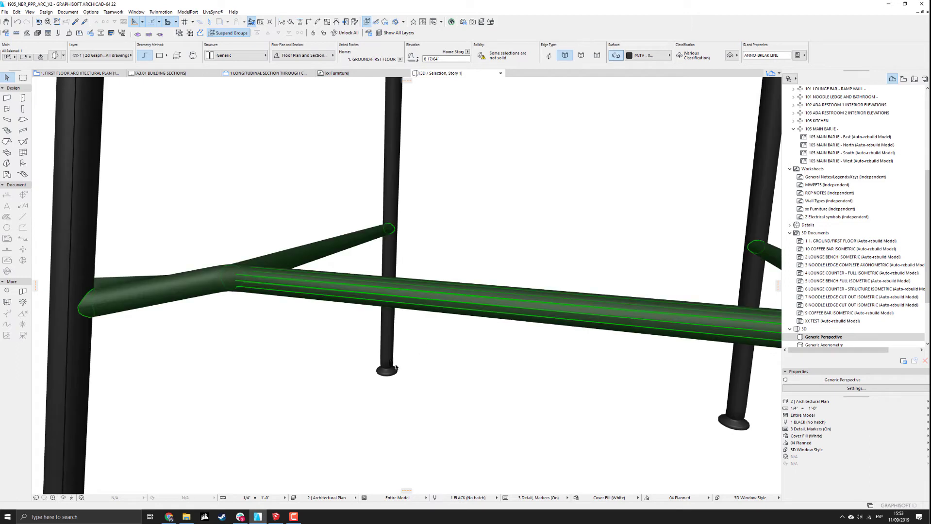
click(433, 368)
shift+middle_drag(364, 361, 272, 336)
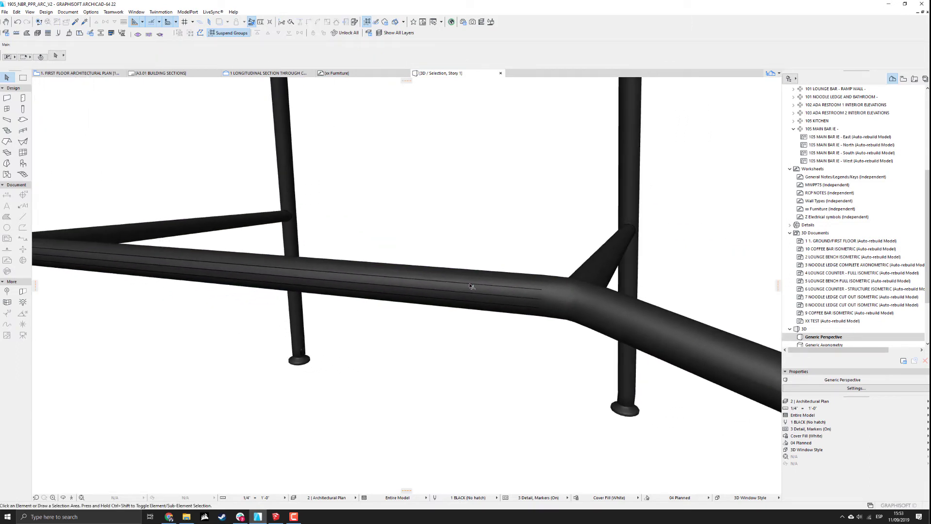
click(471, 287)
scroll(460, 301, down, 10)
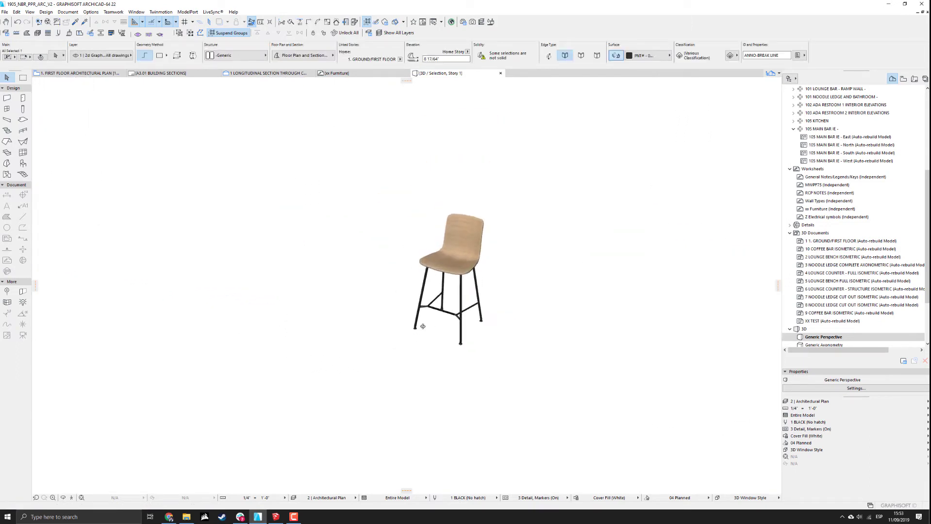
scroll(478, 340, up, 8)
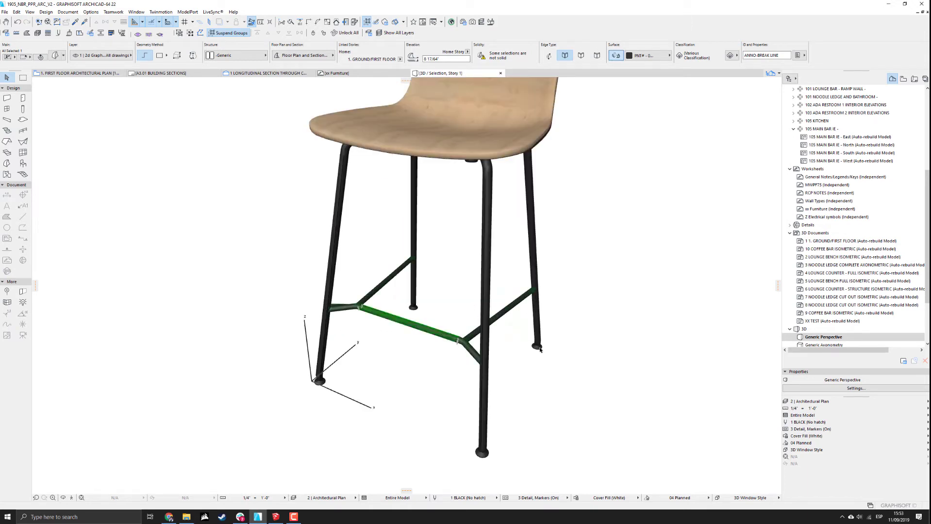
click(540, 349)
scroll(524, 316, down, 8)
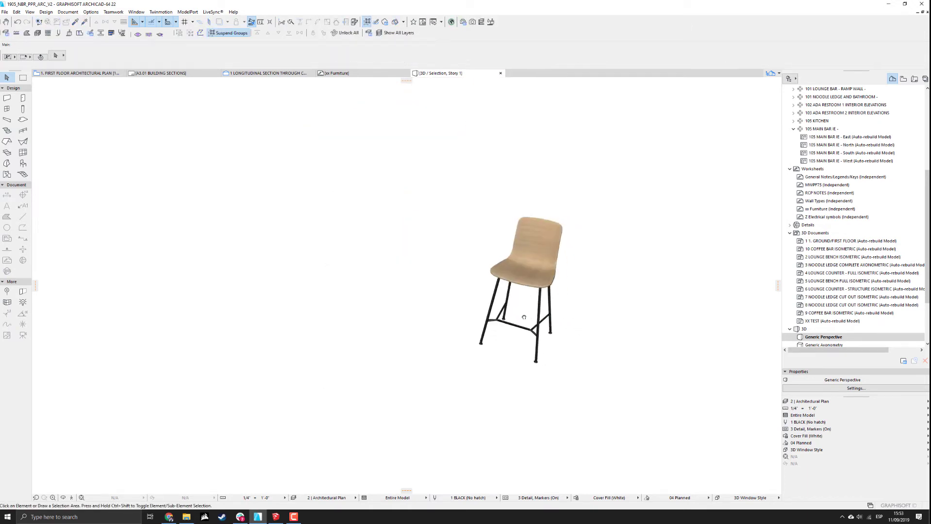
middle_drag(523, 317, 416, 317)
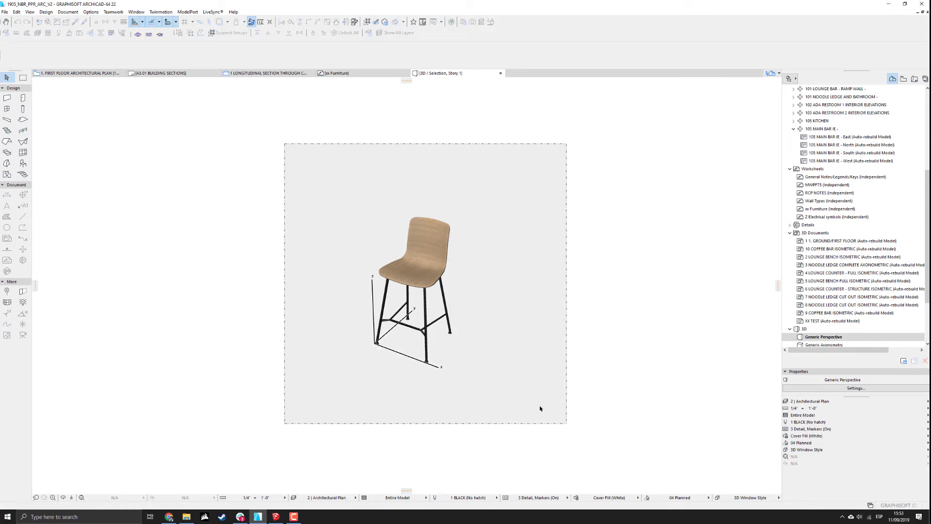
click(566, 425)
click(176, 99)
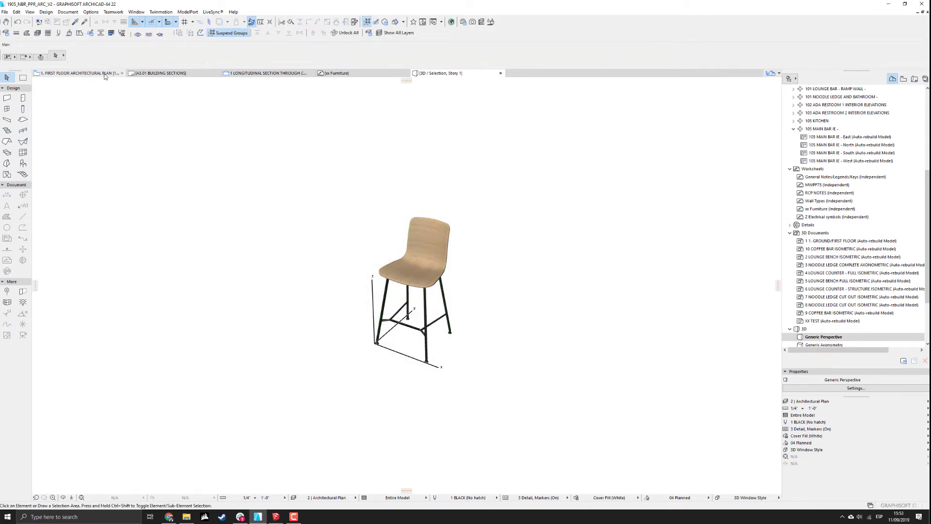
On the first floor architectural plan, enable cover fills for all the stool's morphs using the Background fill, and check the result.
click(104, 74)
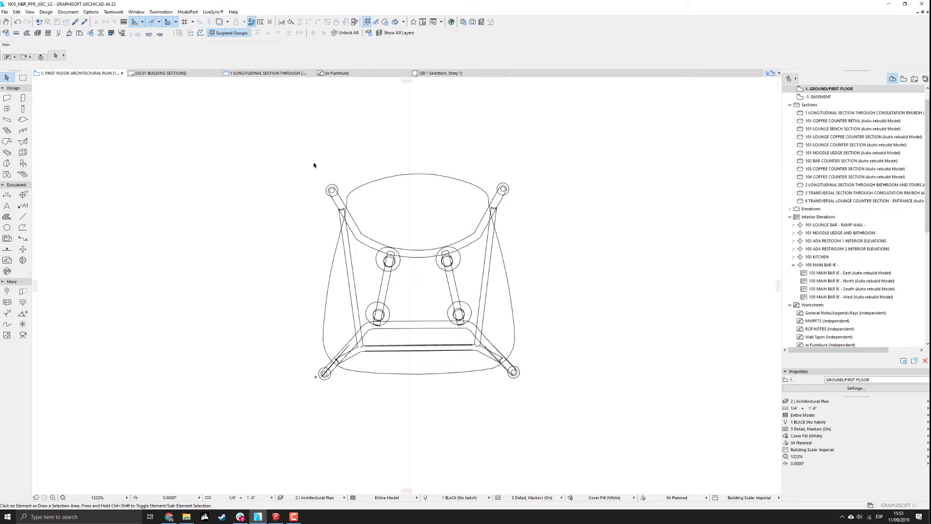
drag(201, 101, 570, 424)
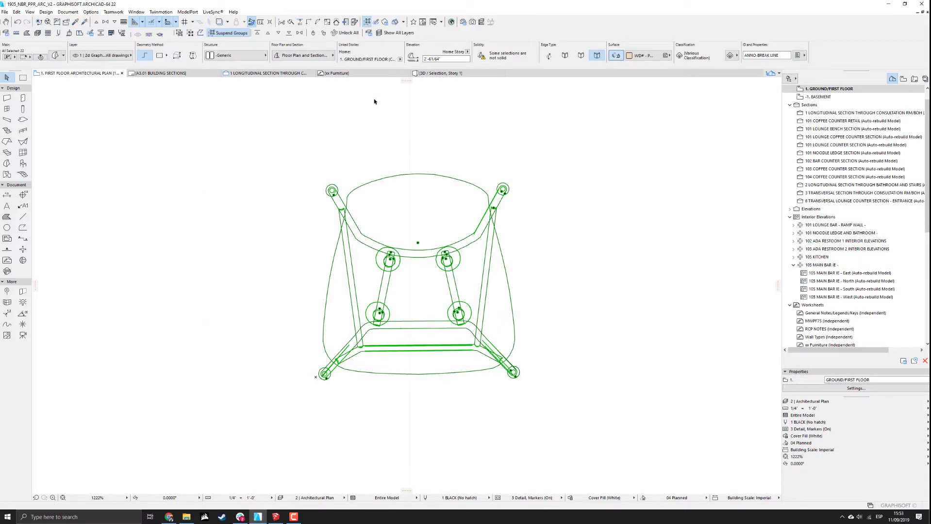
click(305, 56)
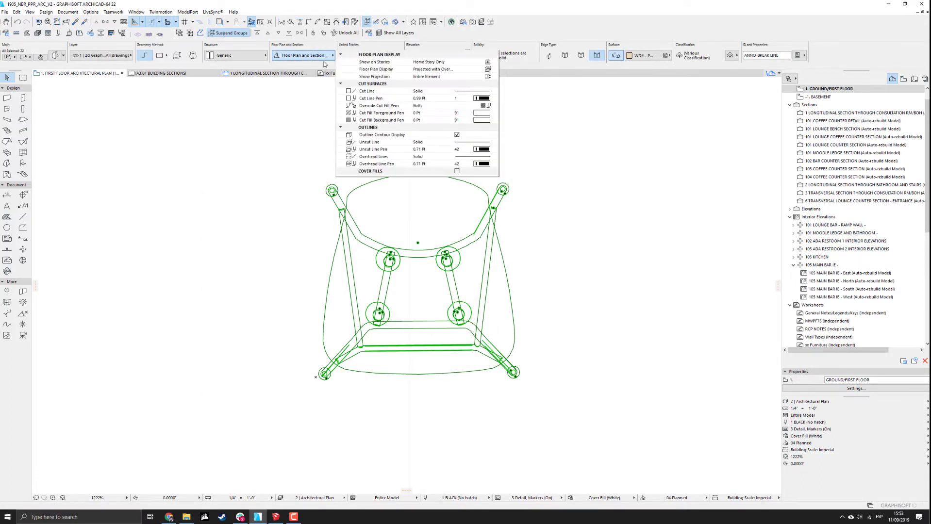
click(457, 171)
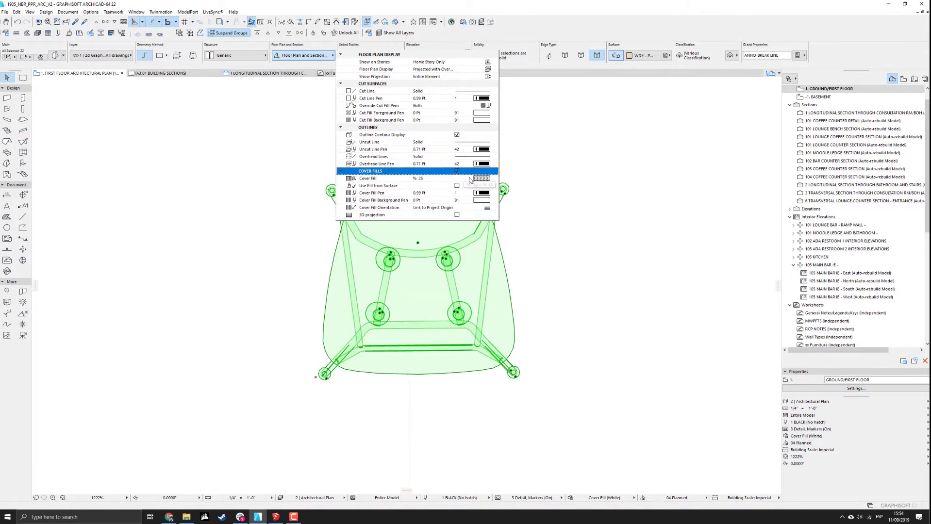
click(482, 178)
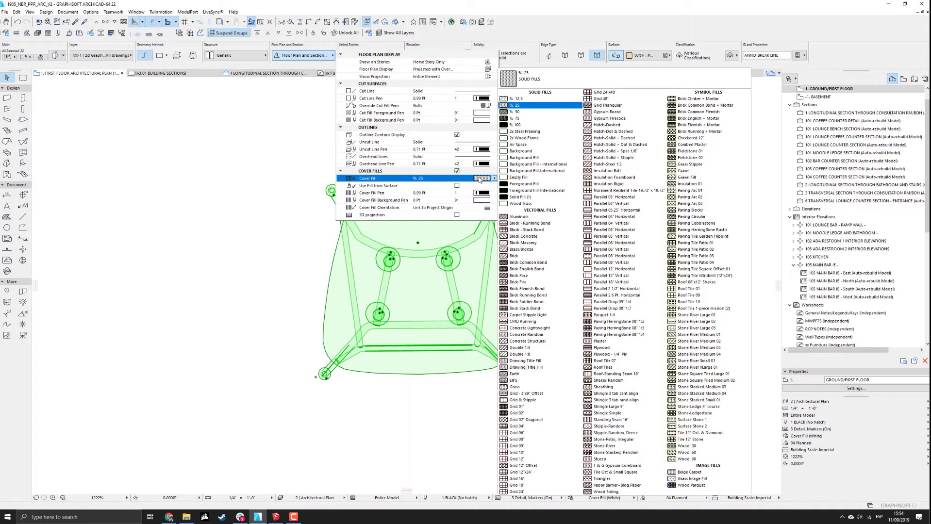
click(515, 158)
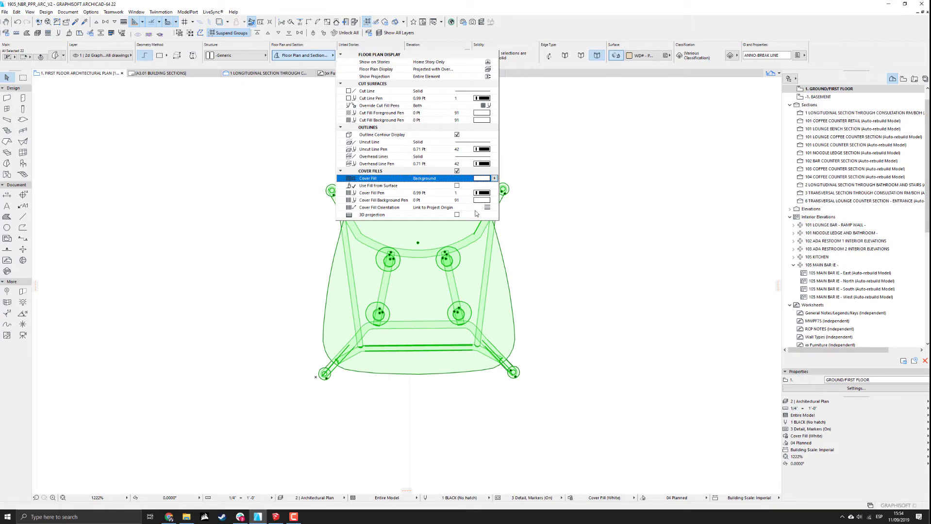
click(517, 237)
middle_drag(446, 224, 375, 218)
scroll(270, 318, up, 3)
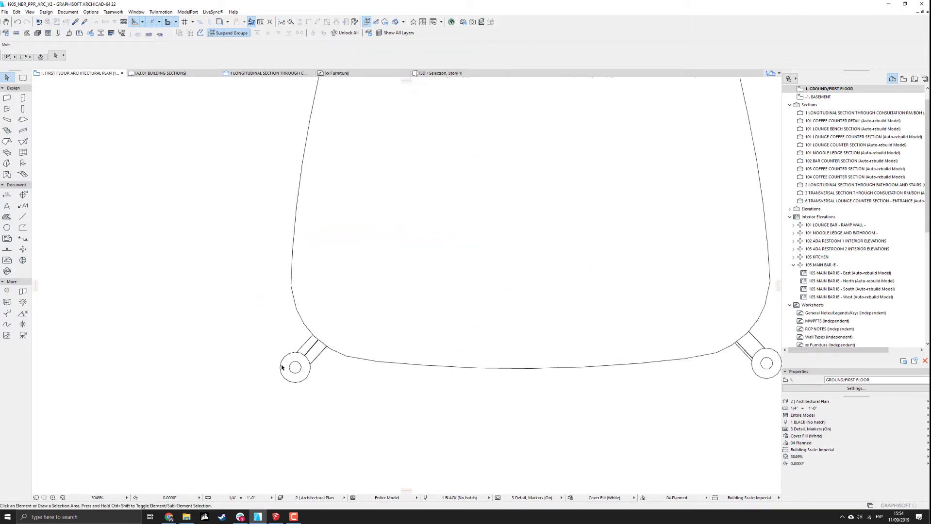
scroll(338, 355, down, 5)
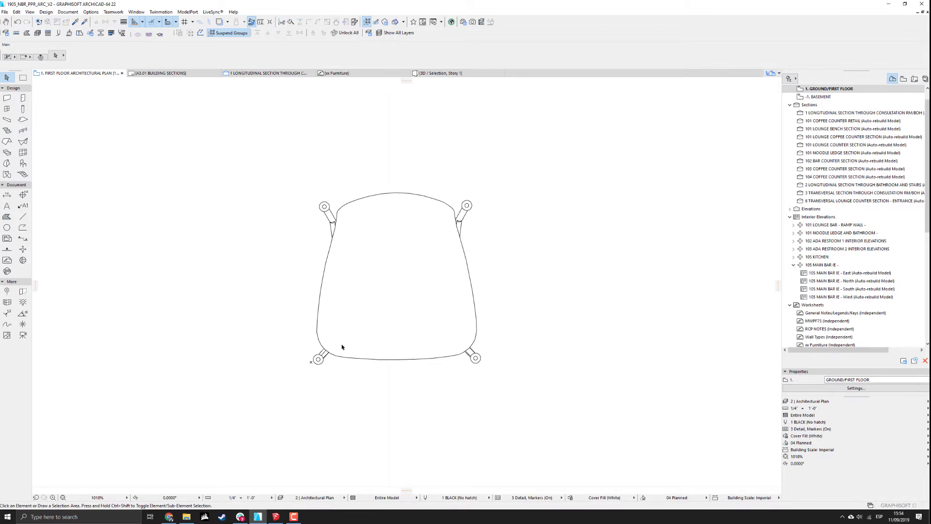
Select the whole stool in plan and move it by its centre point onto the project origin.
click(258, 155)
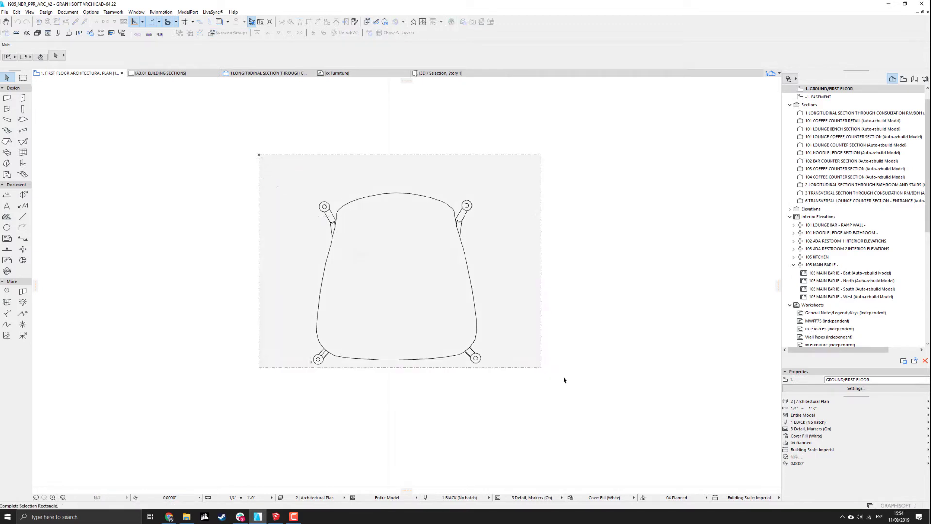
click(512, 363)
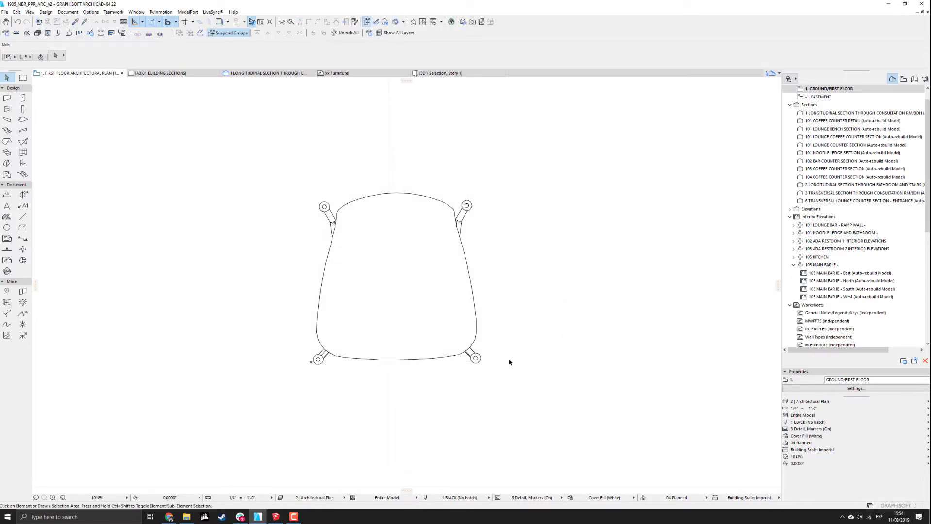
scroll(471, 326, down, 4)
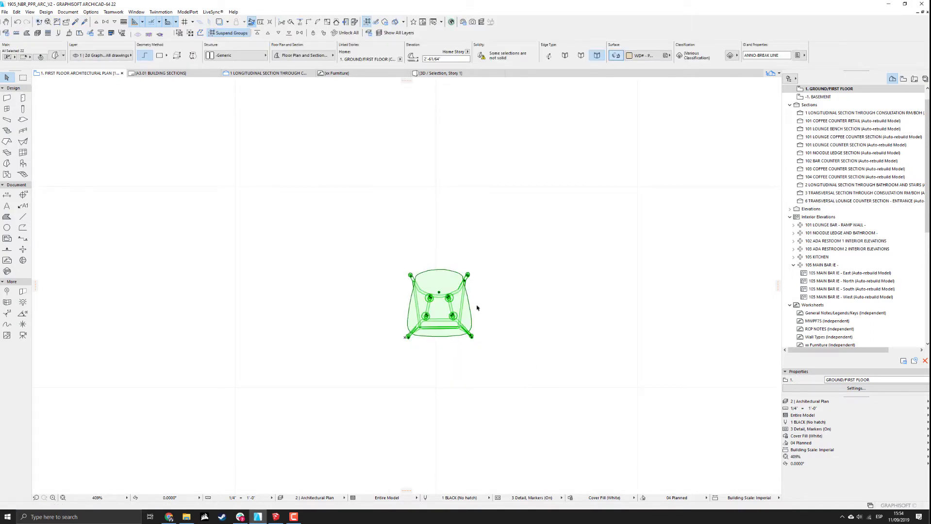
scroll(442, 297, down, 15)
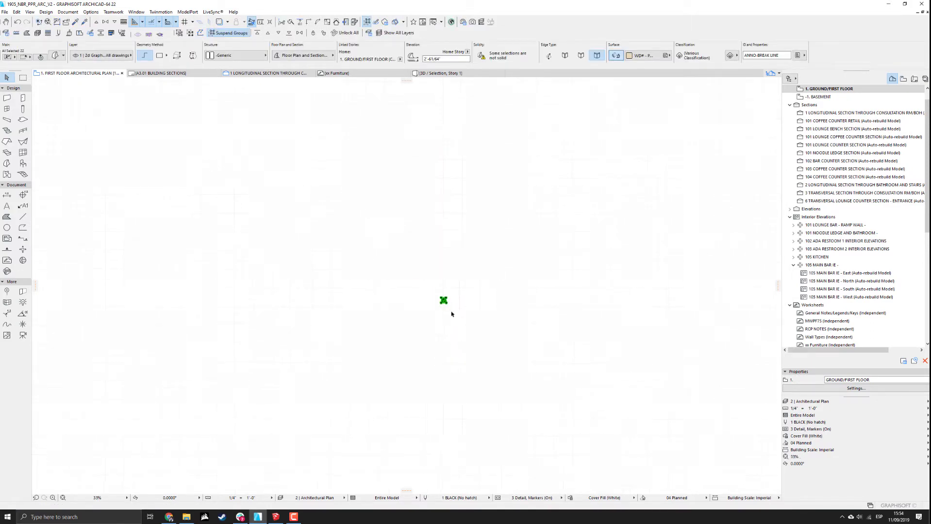
scroll(461, 320, up, 18)
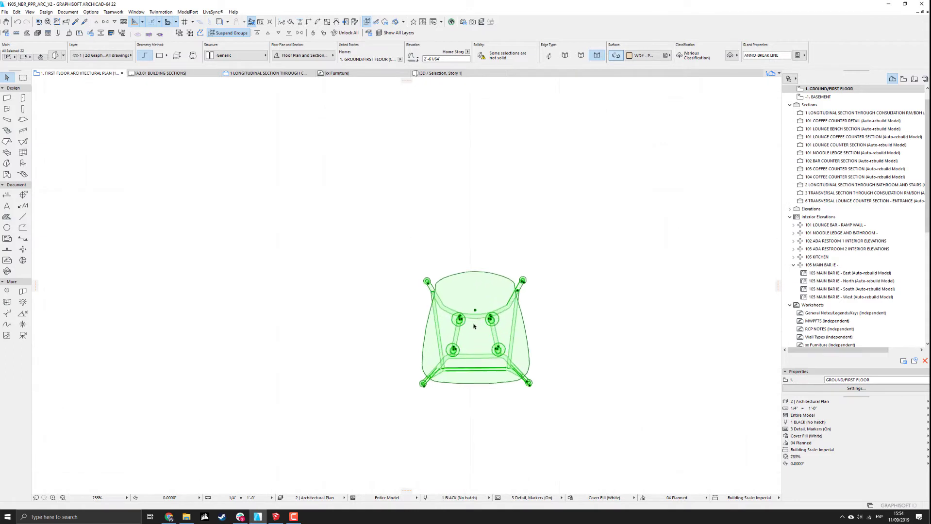
click(476, 308)
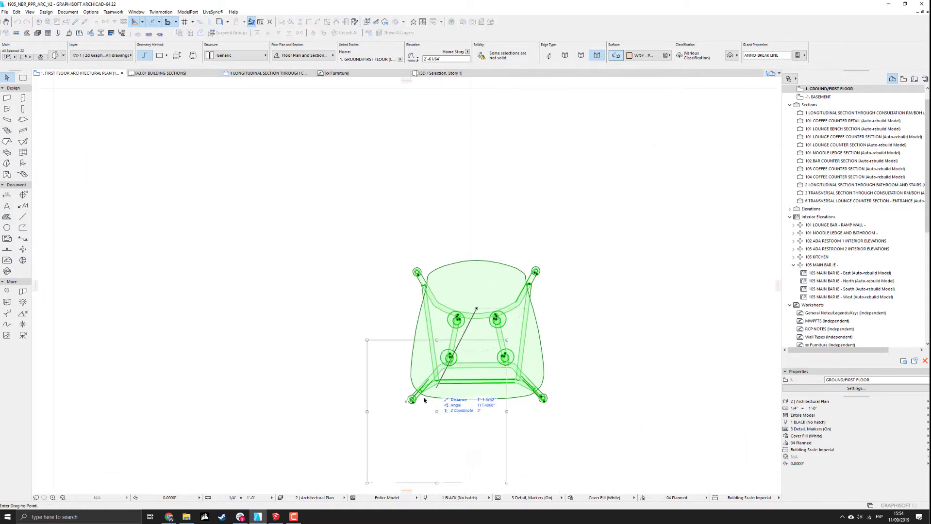
click(406, 401)
middle_drag(427, 403, 406, 268)
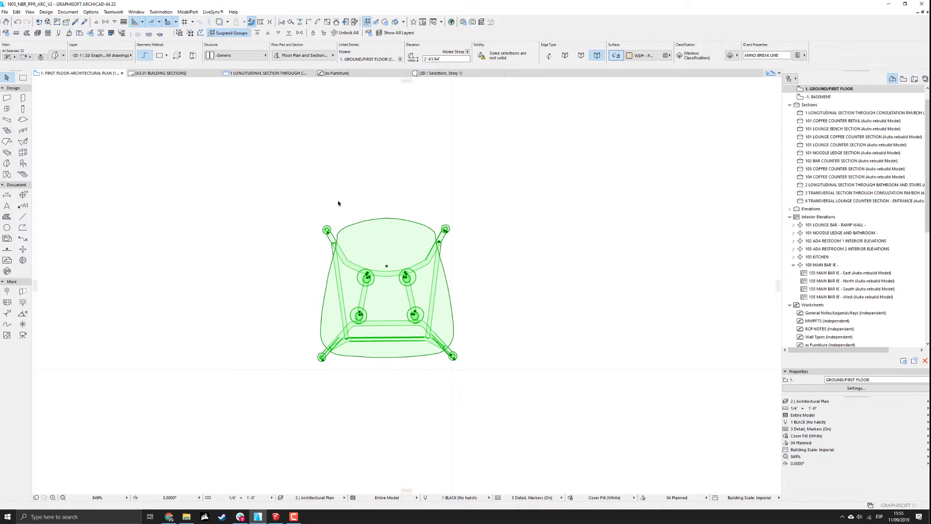
Reselect the whole stool for copying and open the xx Furniture worksheet beside the plan, closing the building sections layout and longitudinal section.
click(338, 203)
drag(256, 165, 534, 429)
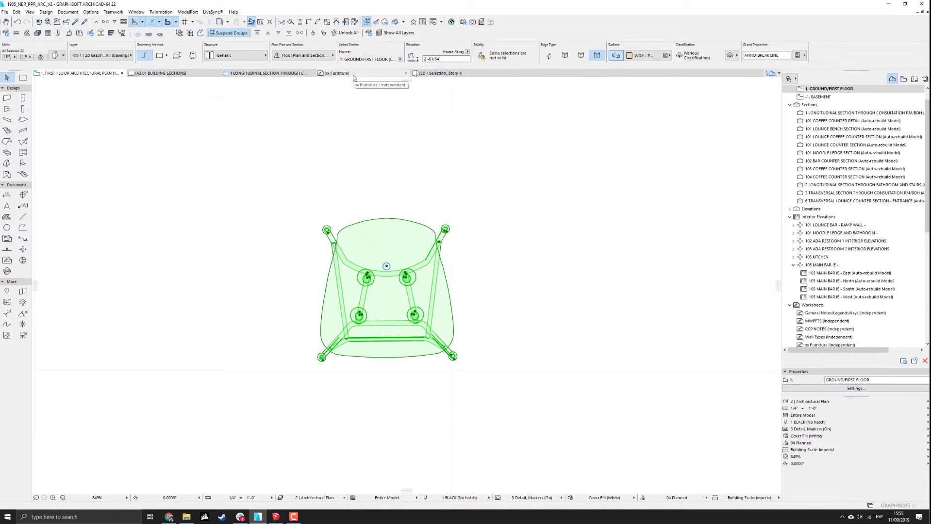
drag(354, 78, 168, 76)
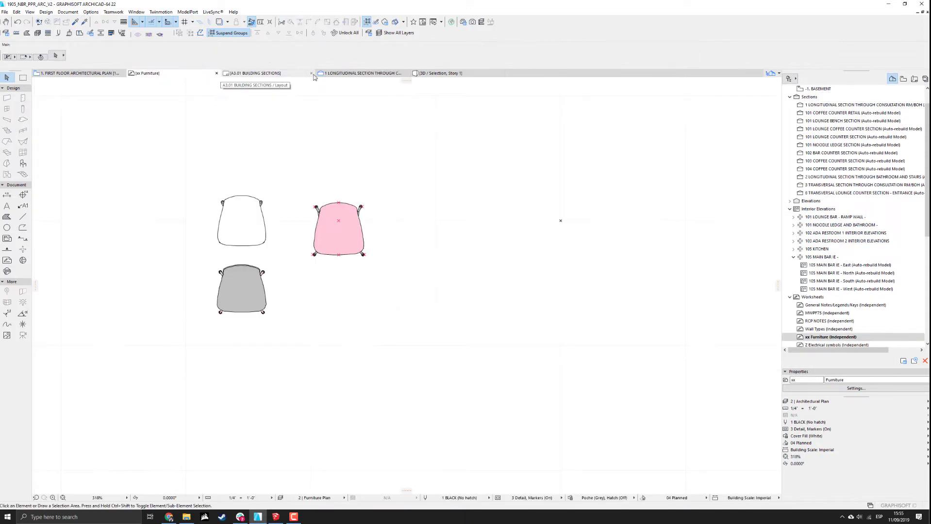
click(311, 73)
click(311, 73)
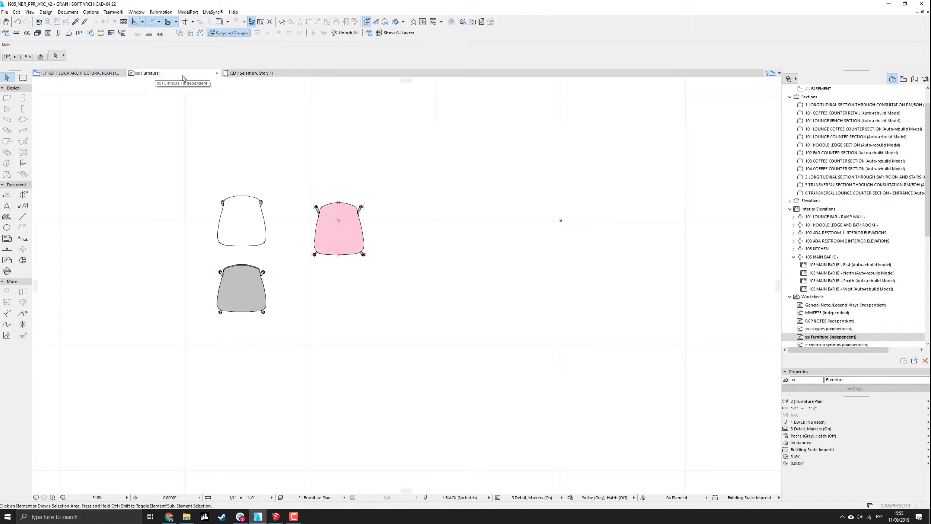
Check the existing stool symbol's fill, then paste the copied stool as plan linework centred on the worksheet's origin.
scroll(326, 218, up, 5)
click(339, 207)
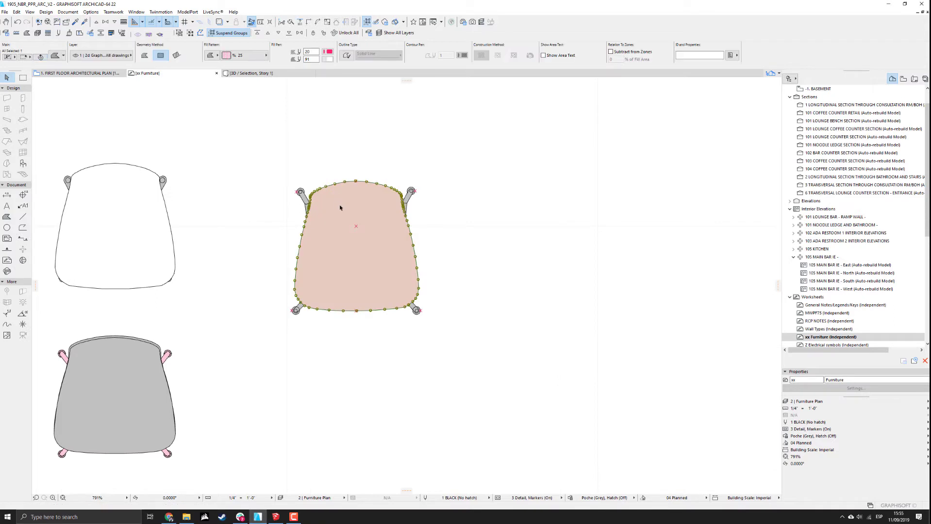
scroll(351, 213, up, 1)
scroll(357, 214, down, 8)
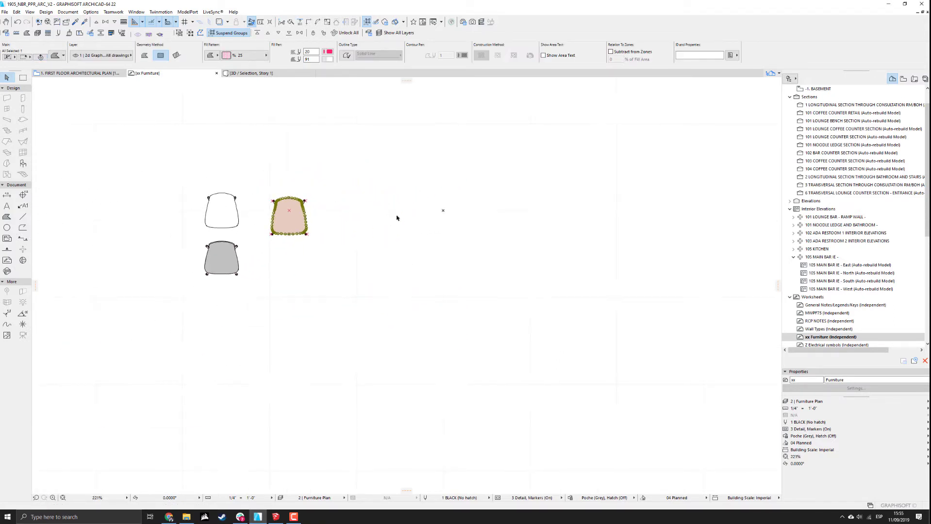
click(454, 222)
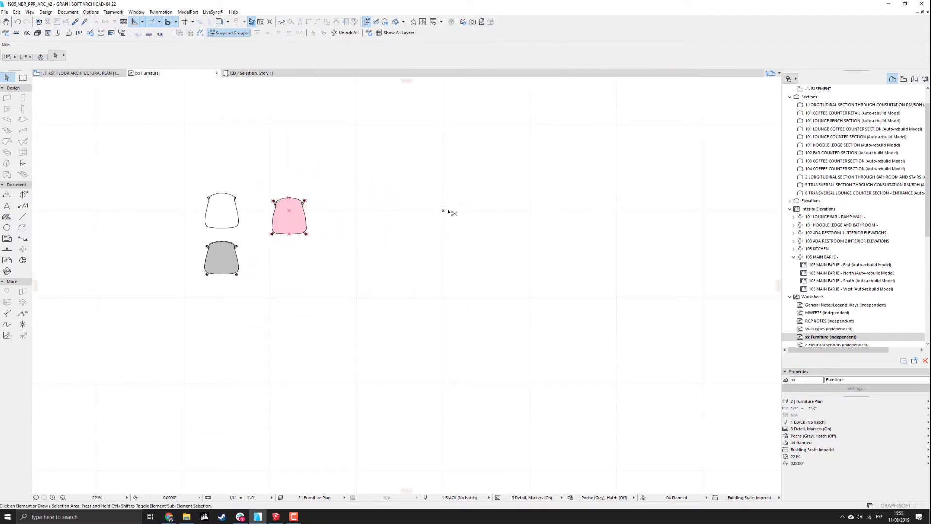
scroll(444, 213, up, 7)
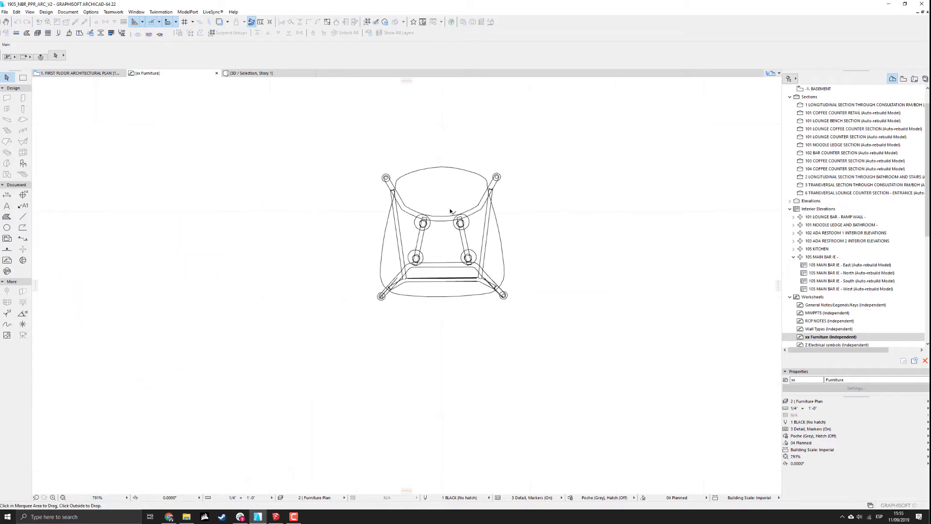
click(527, 230)
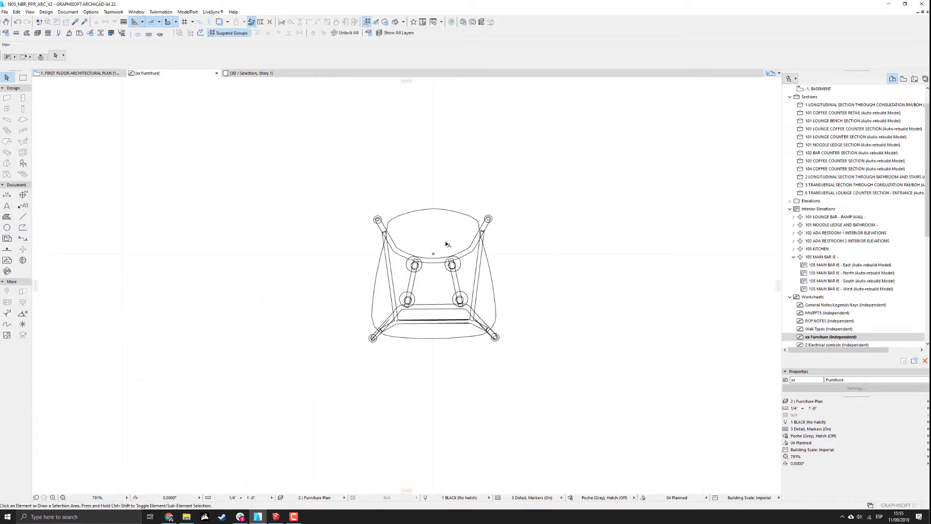
scroll(429, 252, up, 3)
scroll(361, 214, up, 5)
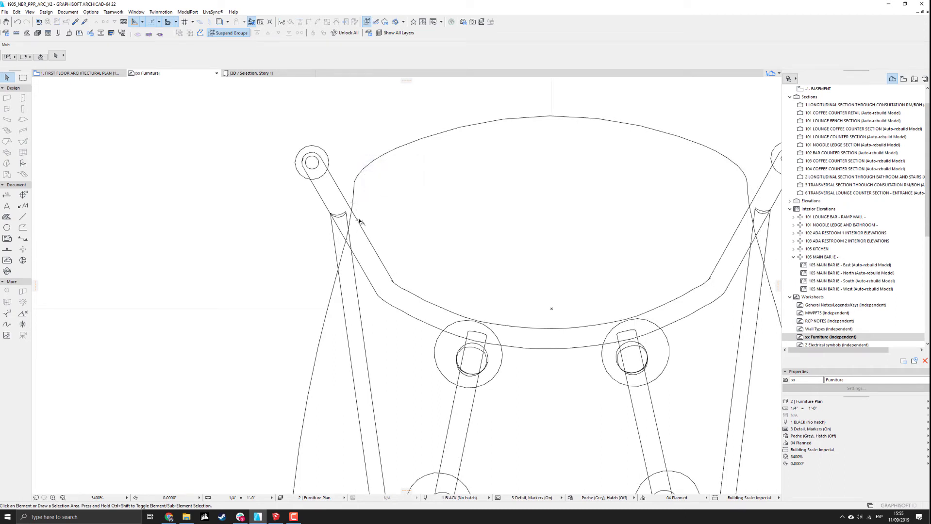
Trim the inner edge line of the stool's upper-left diagonal tube just inside the seat outline.
scroll(360, 224, up, 5)
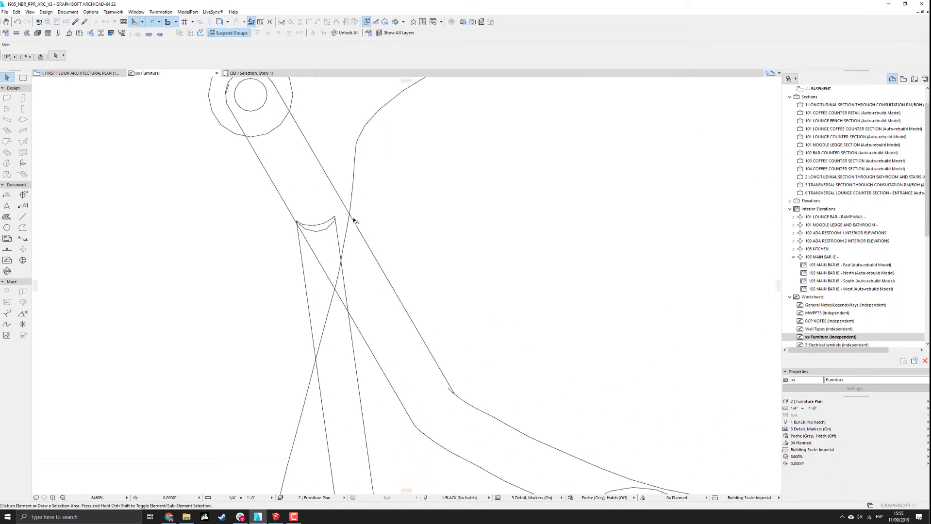
scroll(354, 221, up, 6)
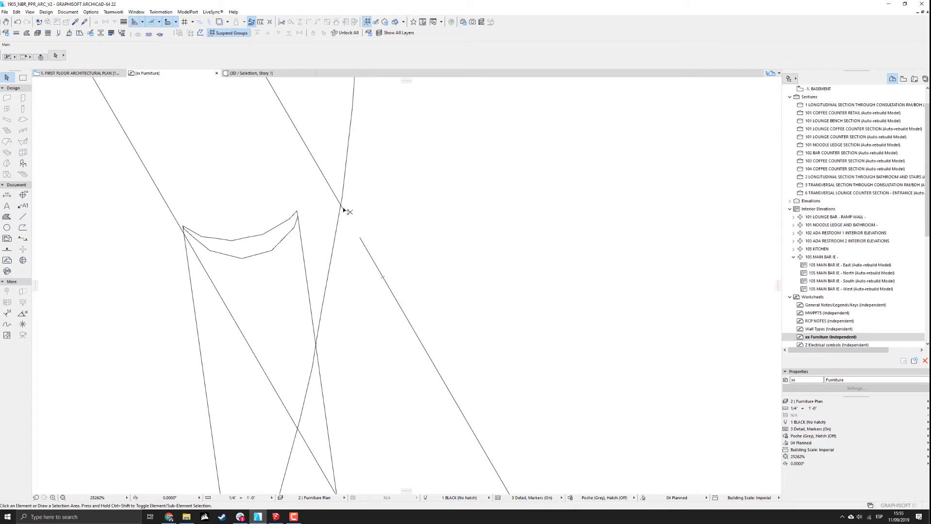
scroll(344, 208, up, 2)
scroll(339, 207, down, 8)
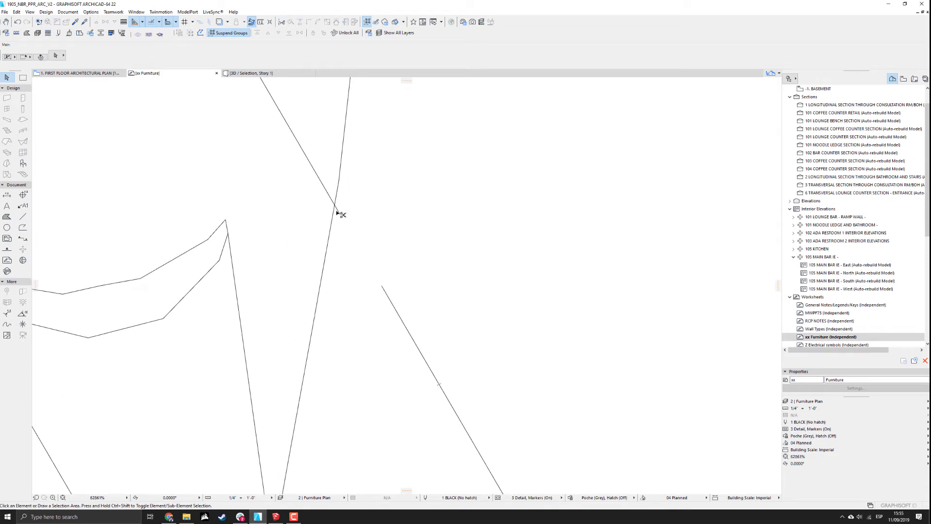
scroll(346, 279, down, 5)
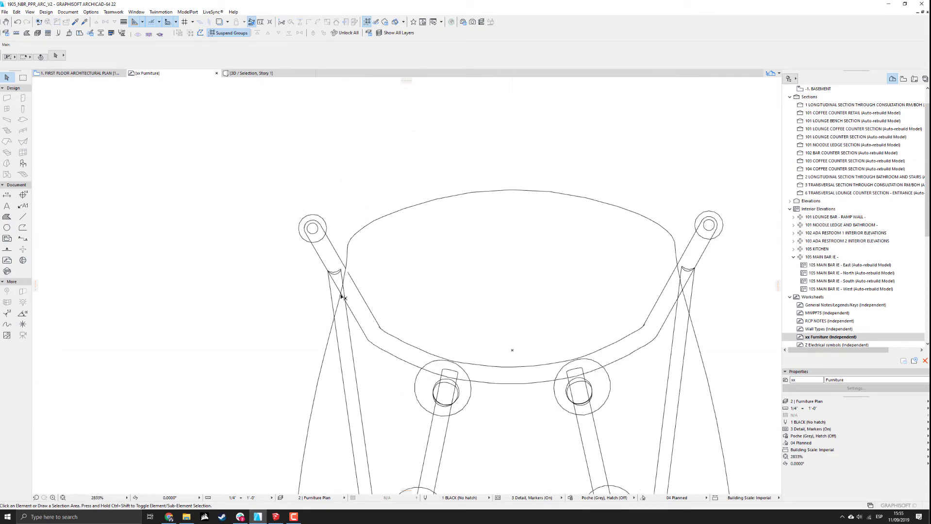
Trim both edge lines of the upper-left leg tube where they cross the seat outline.
scroll(339, 251, up, 7)
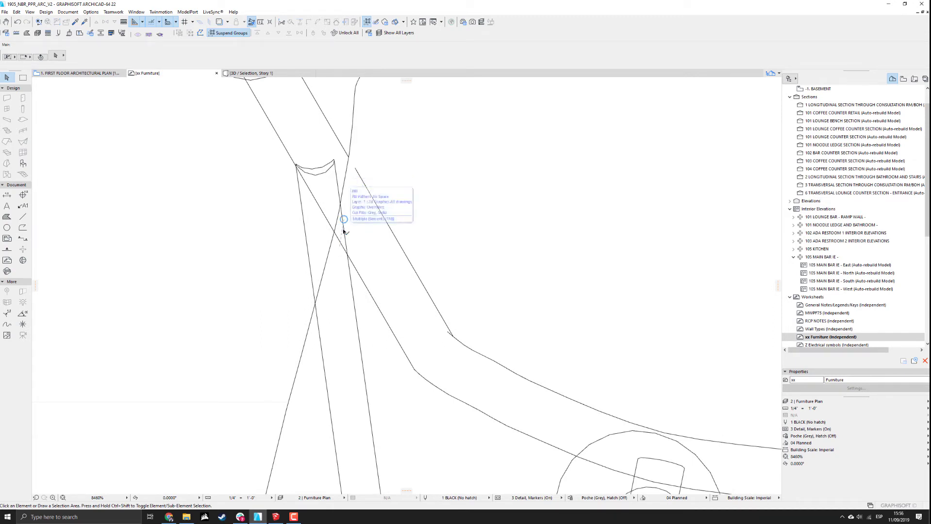
scroll(342, 213, up, 5)
ctrl+click(338, 202)
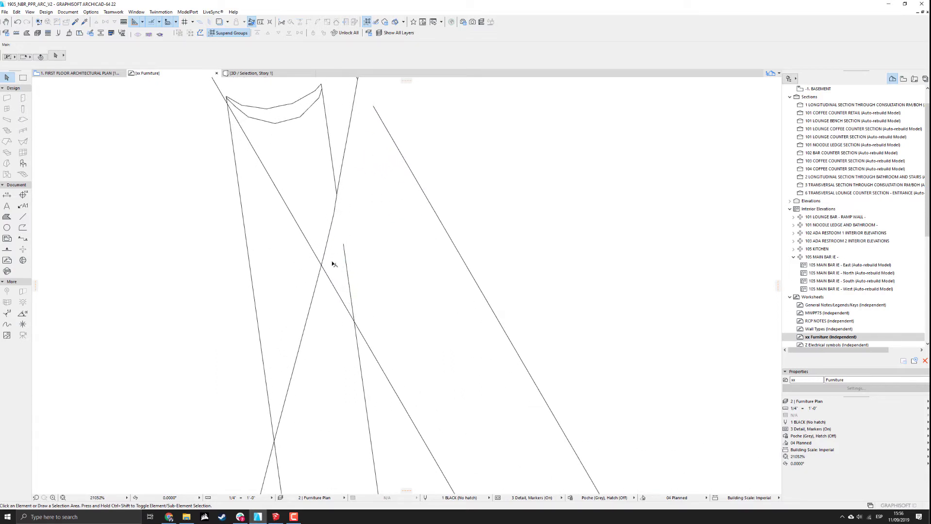
scroll(332, 279, down, 4)
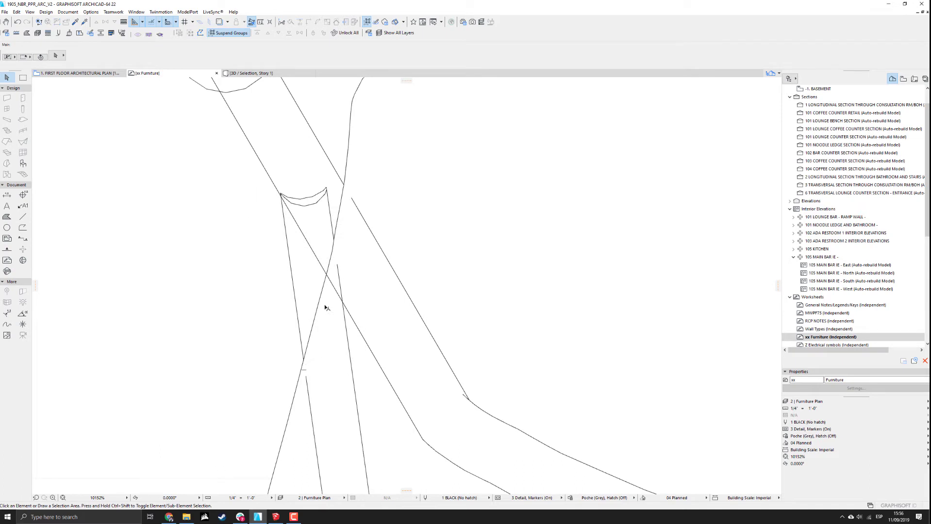
scroll(329, 304, down, 3)
scroll(330, 300, up, 4)
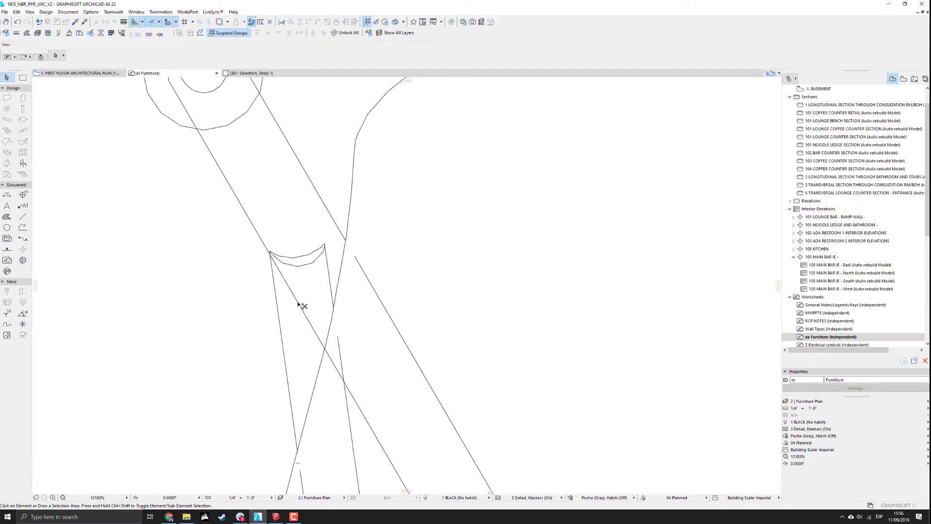
Trim the outer edge line of the diagonal tube below the upper-left joint and delete its leftover fragment.
ctrl+click(298, 301)
ctrl+click(273, 259)
scroll(284, 277, up, 1)
scroll(284, 277, up, 1)
click(282, 275)
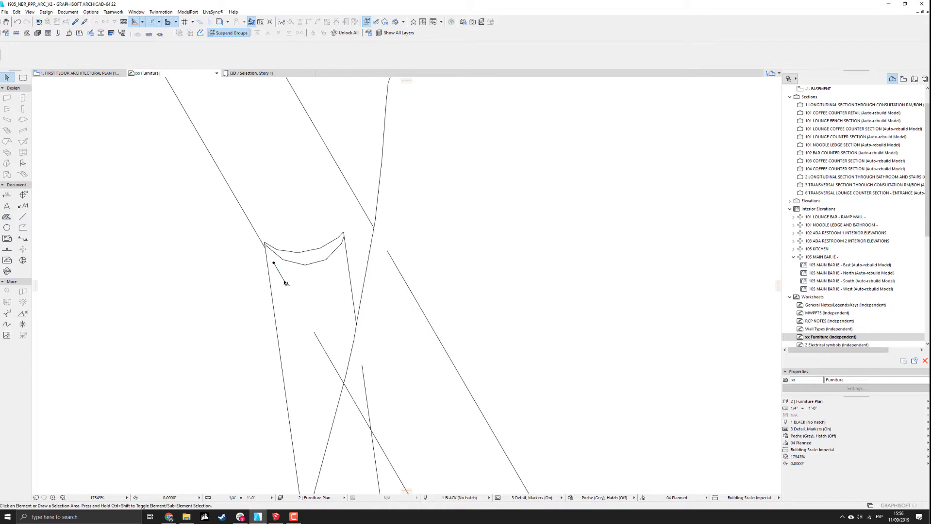
ctrl+click(337, 375)
scroll(313, 318, down, 4)
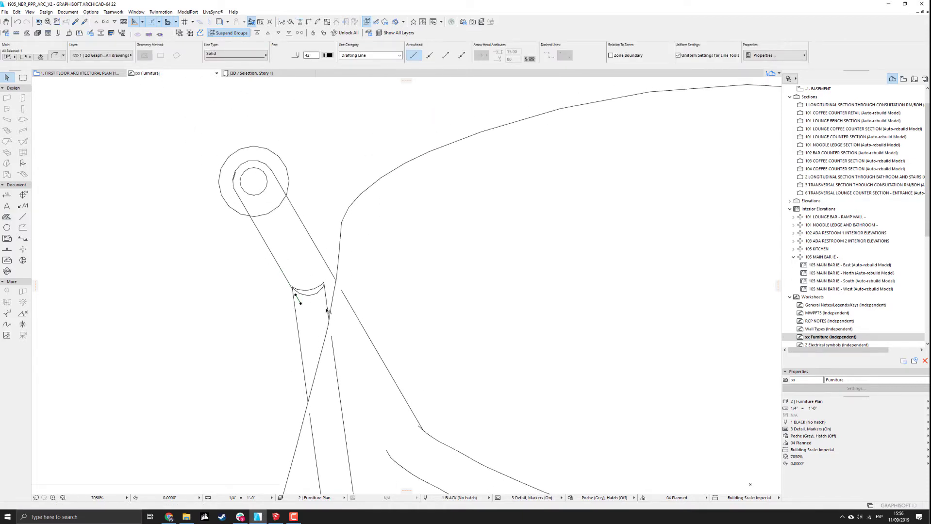
key(Delete)
Trim away the lower of the two arcs at the upper-left tube joint.
scroll(315, 293, up, 5)
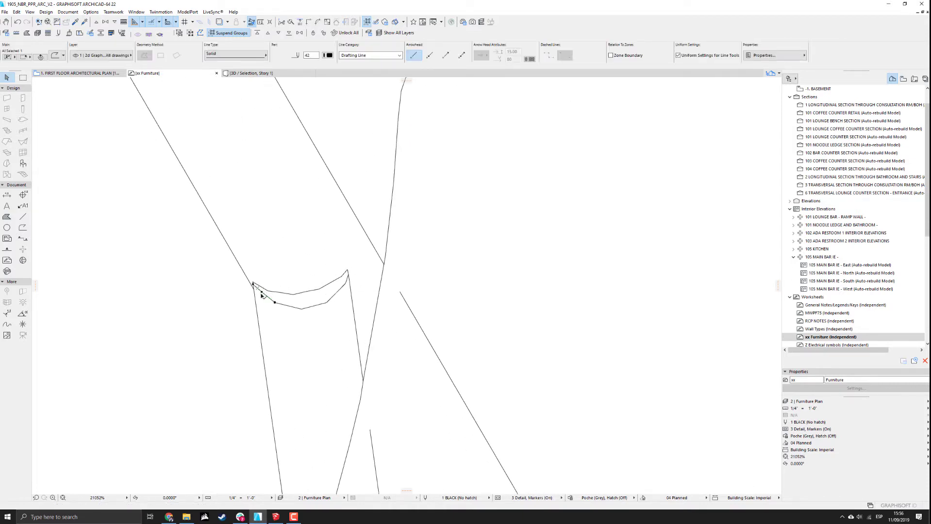
ctrl+click(284, 305)
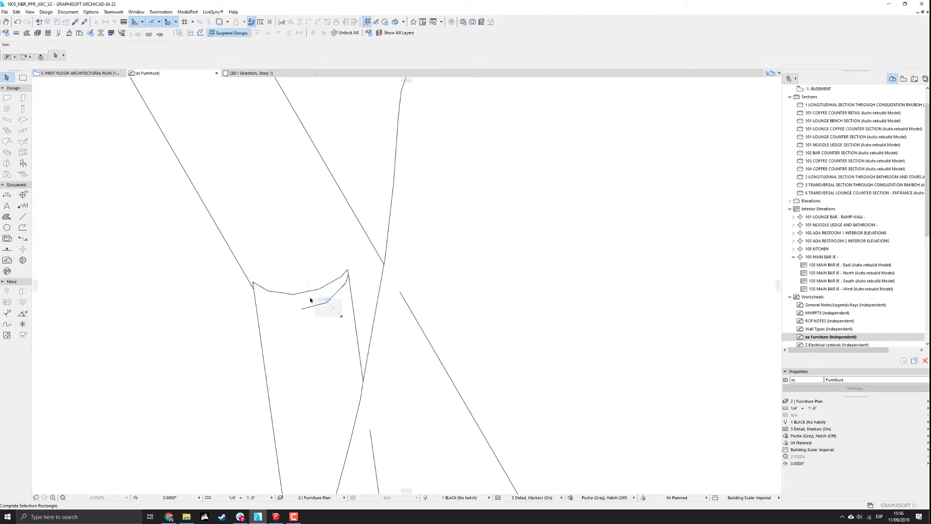
ctrl+click(337, 292)
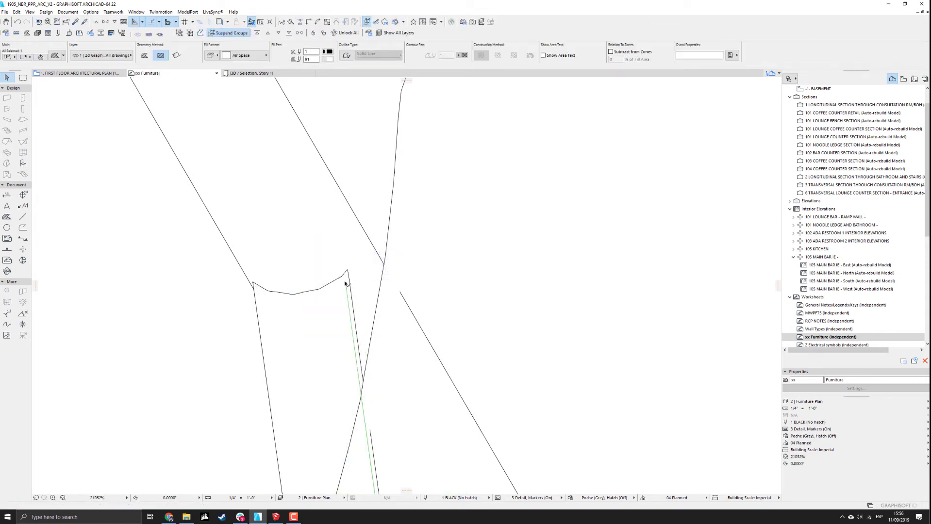
scroll(347, 291, down, 12)
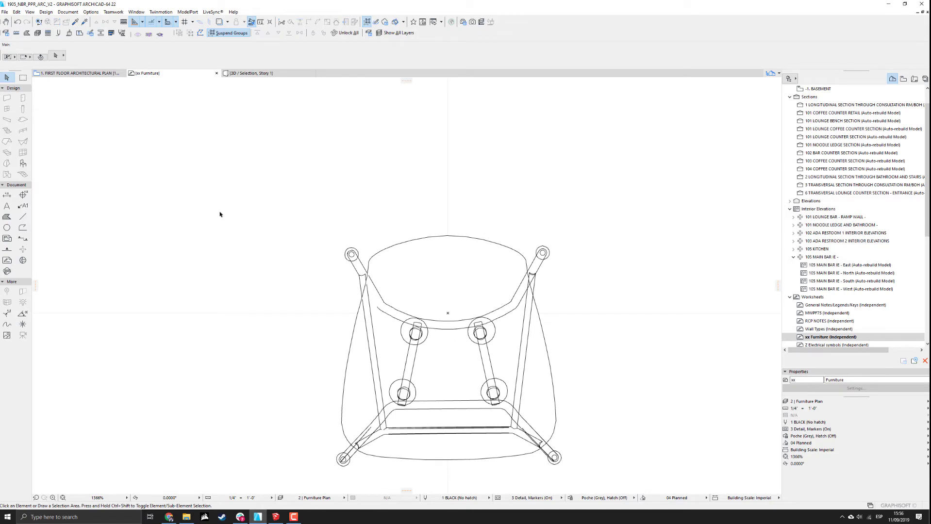
Enclose the stool symbol in a marquee and select all its fills to examine them.
scroll(219, 214, down, 4)
key(m)
click(242, 156)
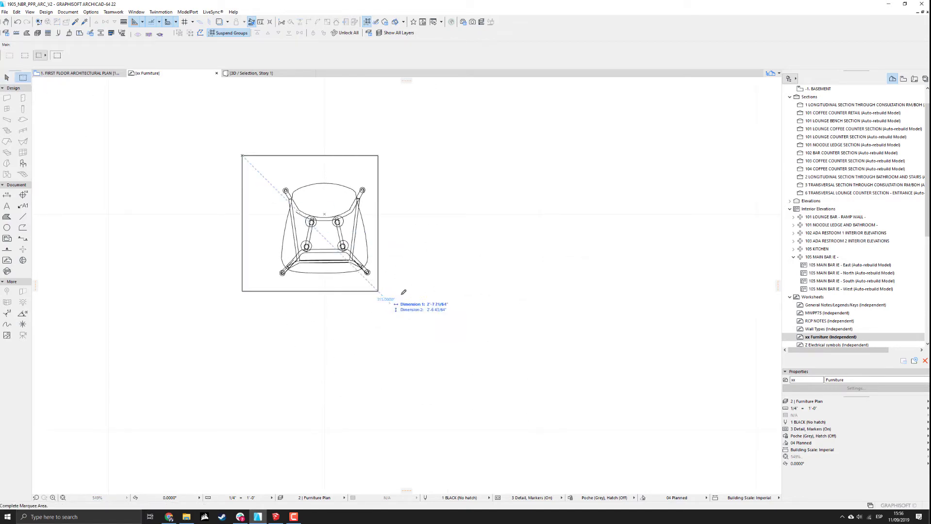
click(399, 303)
scroll(334, 225, up, 4)
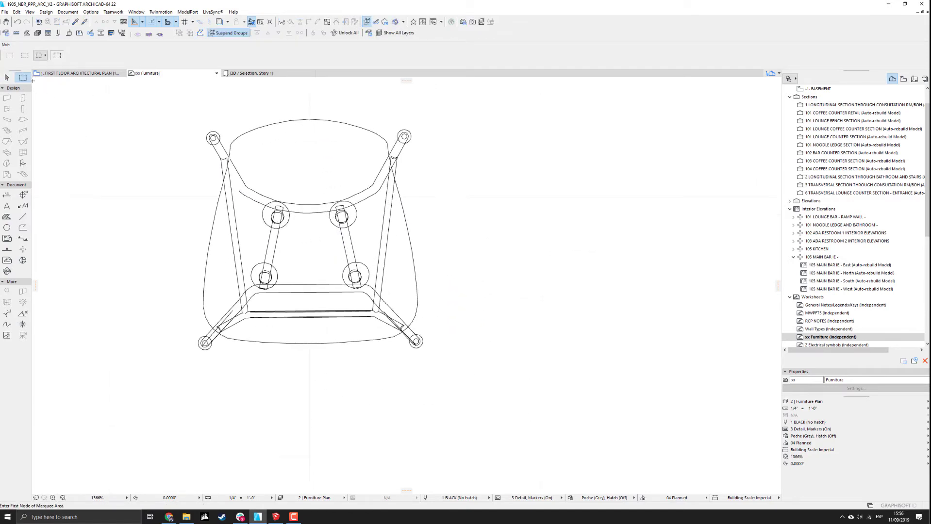
click(7, 82)
key(f)
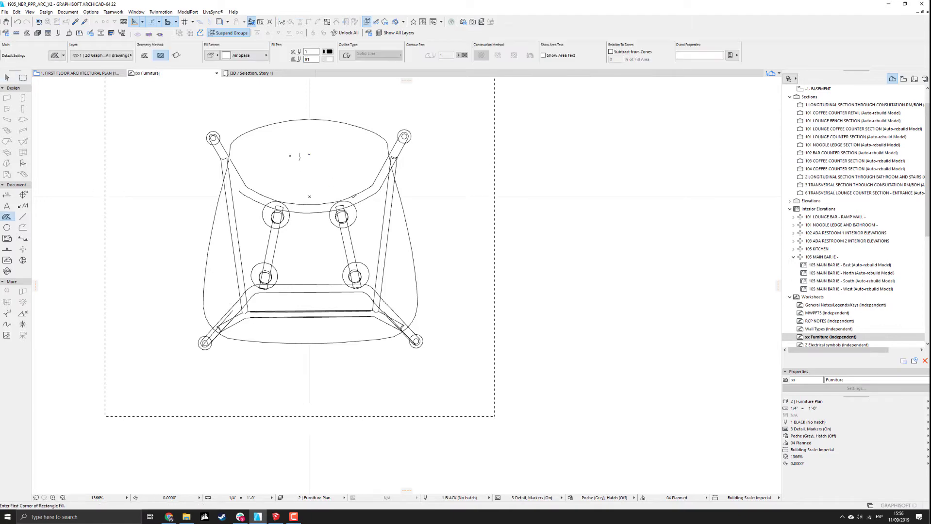
key(ctrl+a)
middle_drag(339, 193, 454, 262)
scroll(428, 251, down, 2)
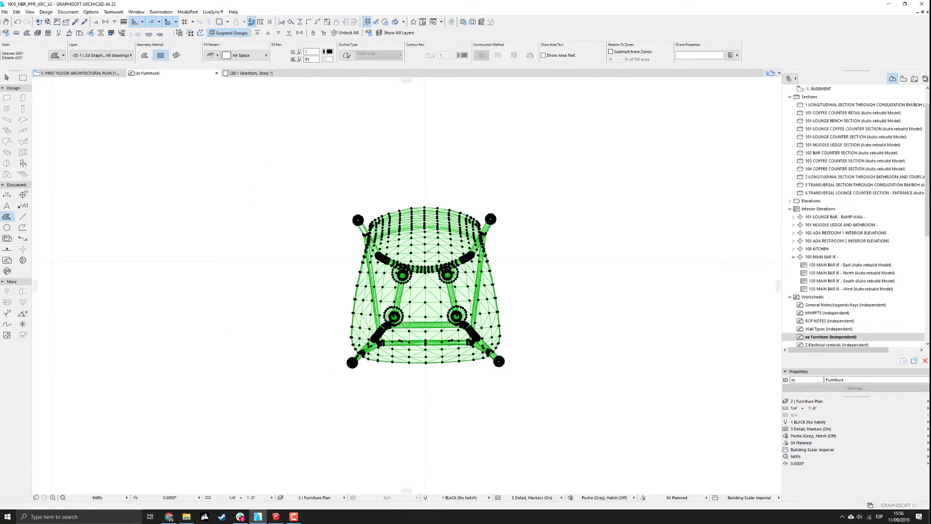
key(Escape)
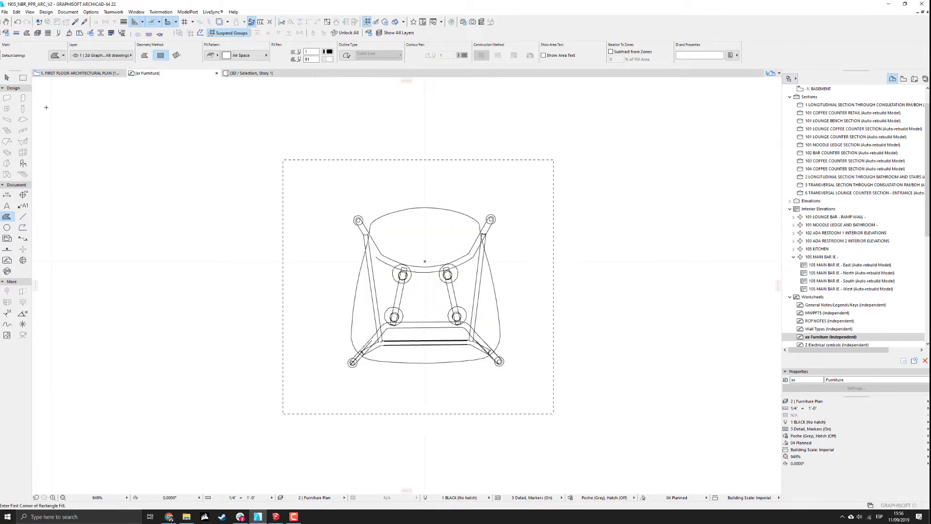
Delete the remaining inner edge line of the upper-left diagonal tube inside the seat outline.
click(6, 78)
scroll(373, 236, up, 5)
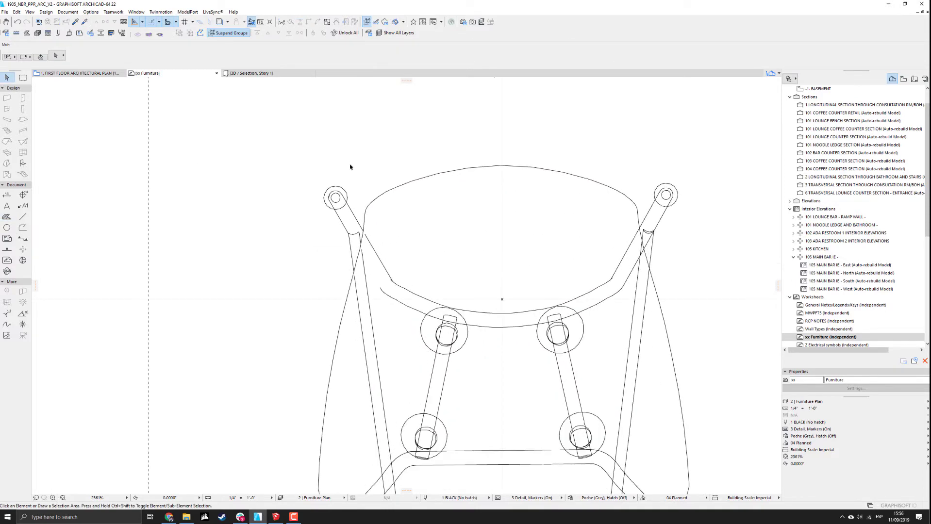
scroll(369, 219, up, 8)
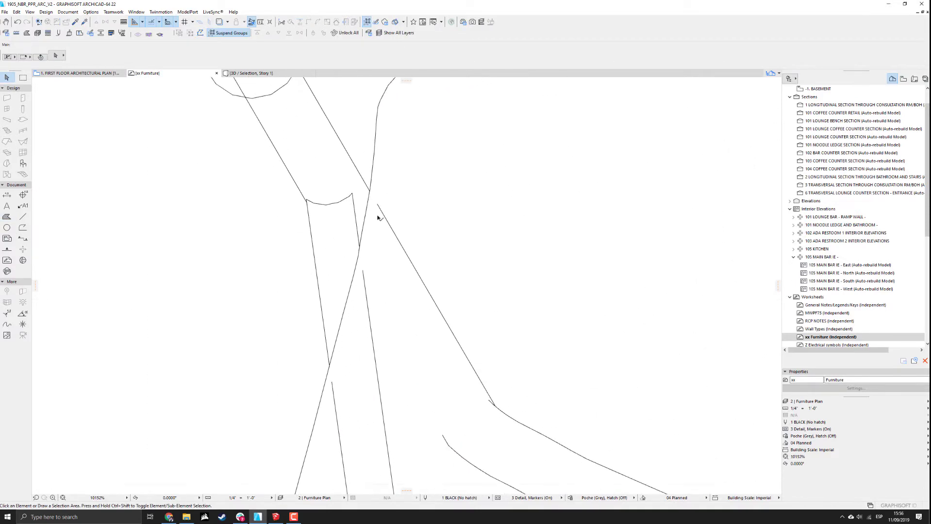
click(379, 208)
scroll(390, 218, down, 5)
key(Delete)
Trim away the part of the lower-left foot's outer circle covered by the diagonal tube.
middle_drag(429, 275, 390, 197)
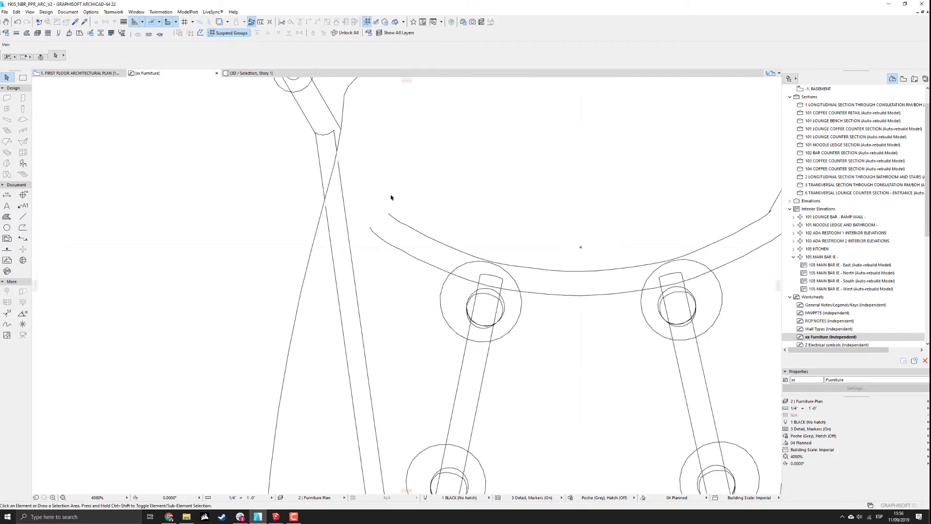
scroll(392, 243, down, 1)
middle_drag(393, 430, 399, 256)
scroll(398, 256, down, 1)
scroll(316, 401, up, 5)
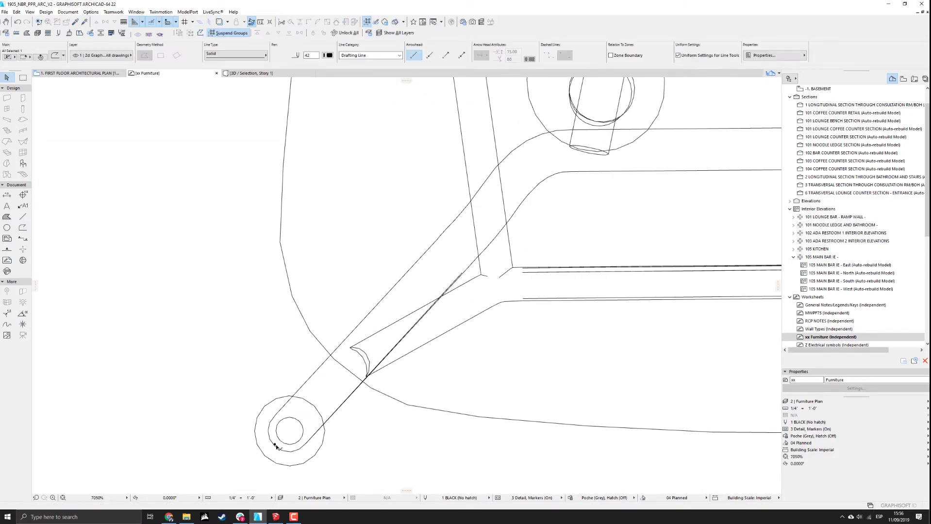
scroll(299, 403, up, 6)
ctrl+click(291, 386)
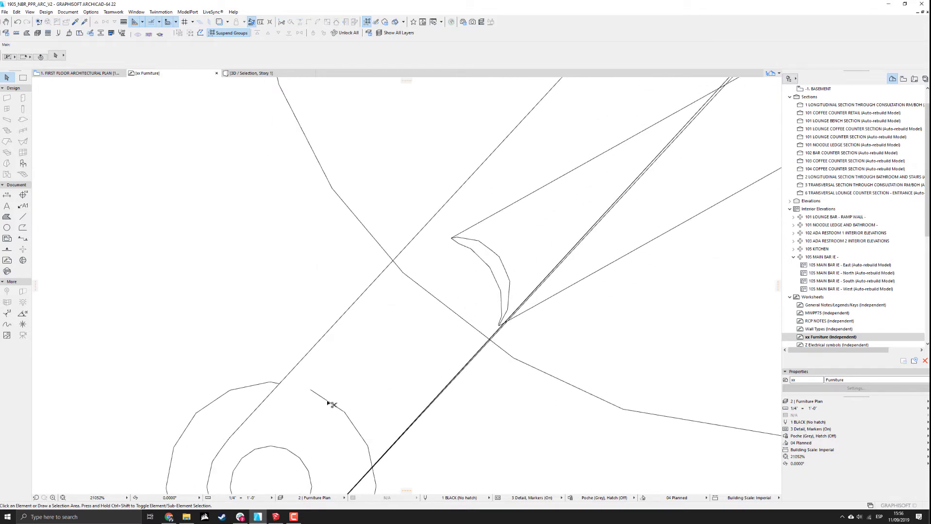
middle_drag(347, 409, 334, 303)
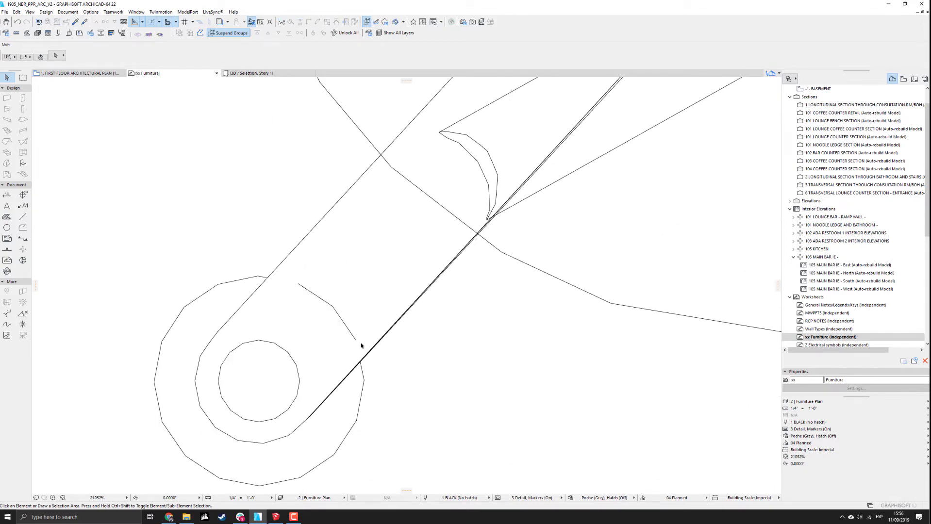
ctrl+click(357, 343)
scroll(362, 359, up, 5)
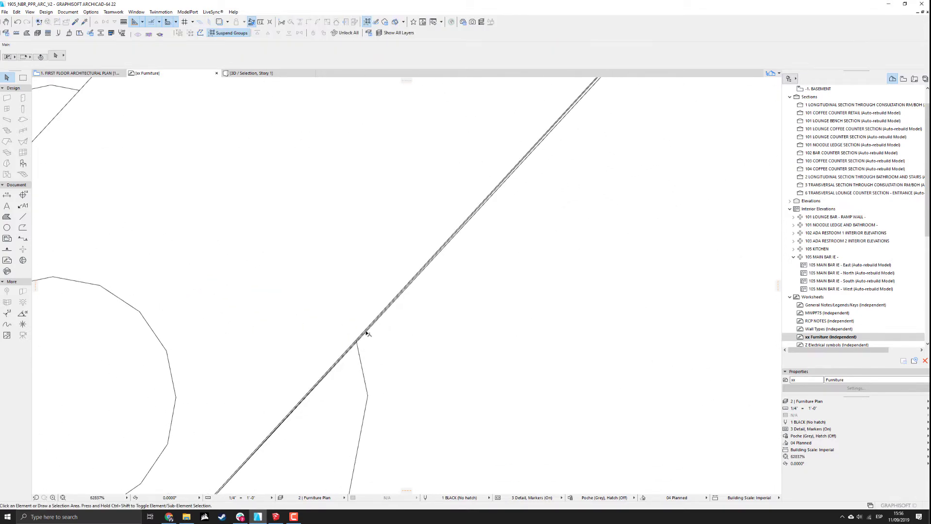
Delete the nearly coincident duplicate edge line along the lower-left diagonal tube.
click(365, 332)
scroll(383, 323, down, 4)
scroll(374, 291, up, 4)
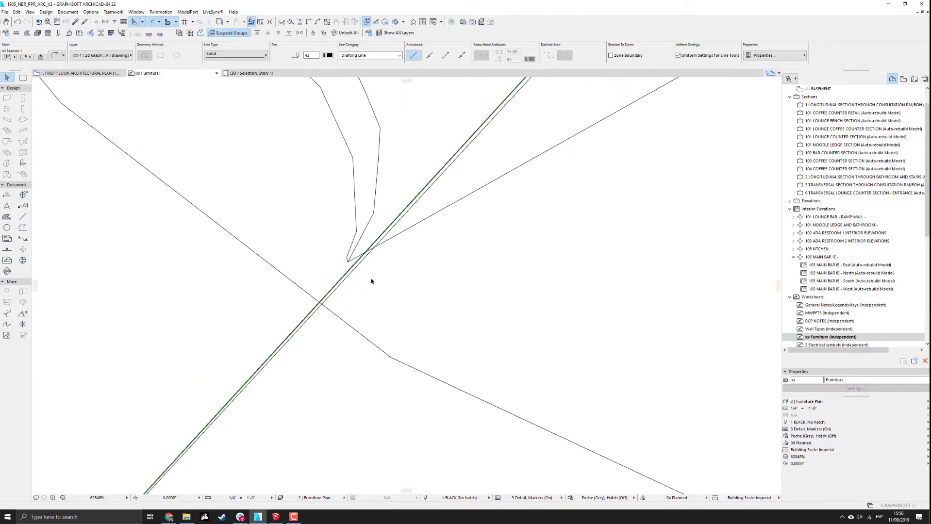
scroll(372, 281, down, 8)
middle_drag(451, 220, 323, 336)
scroll(396, 220, up, 2)
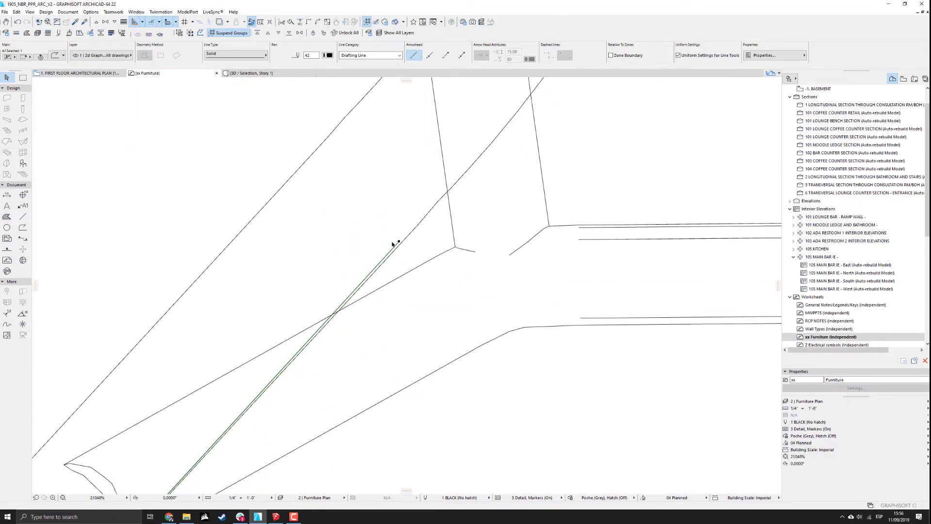
scroll(326, 354, up, 2)
key(Delete)
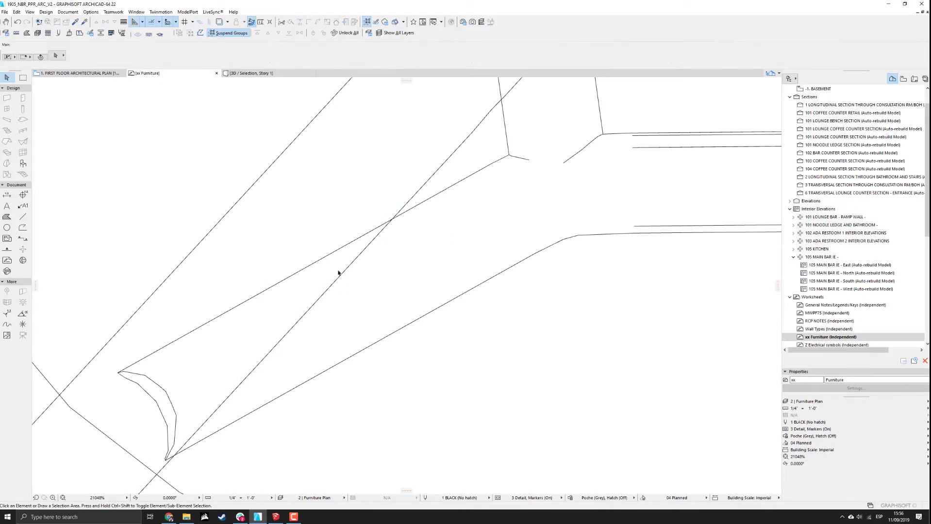
Inspect where the remaining edge line of the lower-left tube meets the trimmed foot circle.
middle_drag(206, 410, 353, 208)
middle_drag(288, 309, 278, 336)
scroll(174, 422, up, 2)
scroll(174, 421, up, 7)
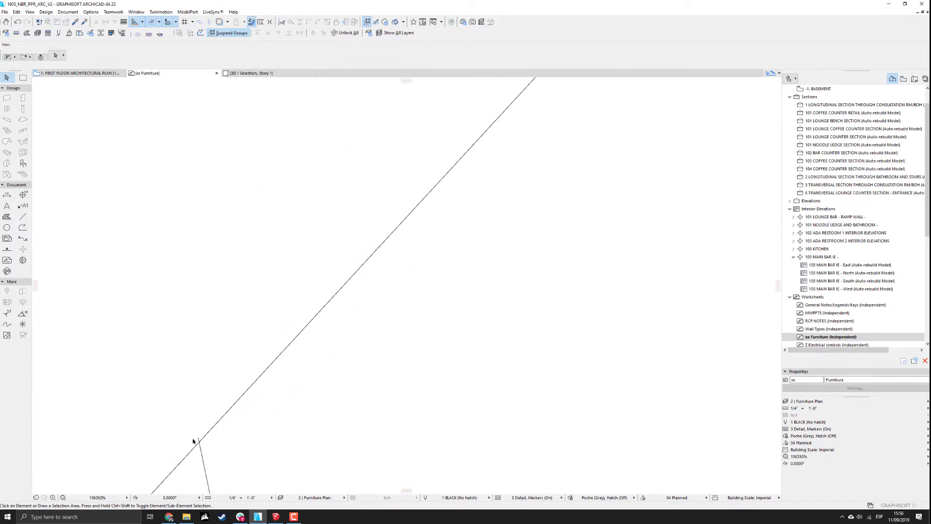
scroll(208, 439, down, 1)
scroll(339, 255, down, 5)
scroll(379, 277, down, 5)
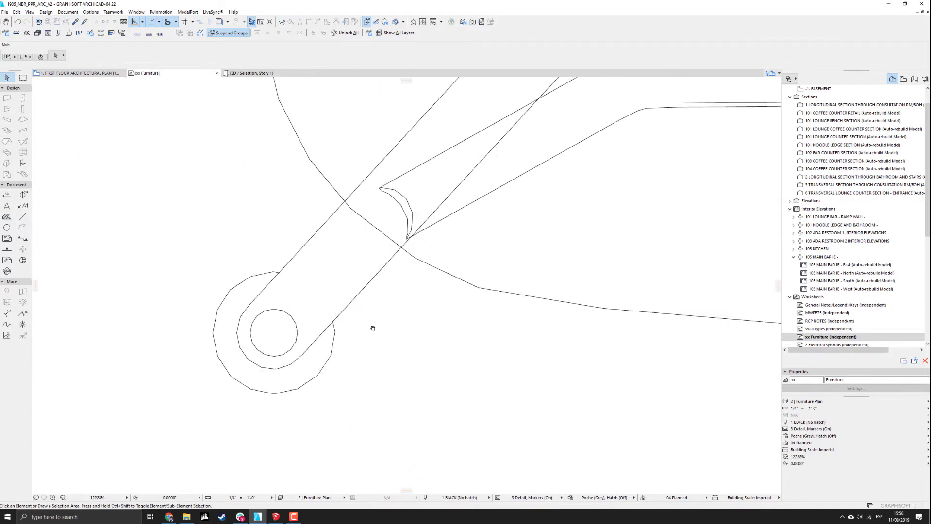
Trim the outer arc at the lower-left tube joint and select the three adjoining tube lines.
scroll(376, 307, up, 2)
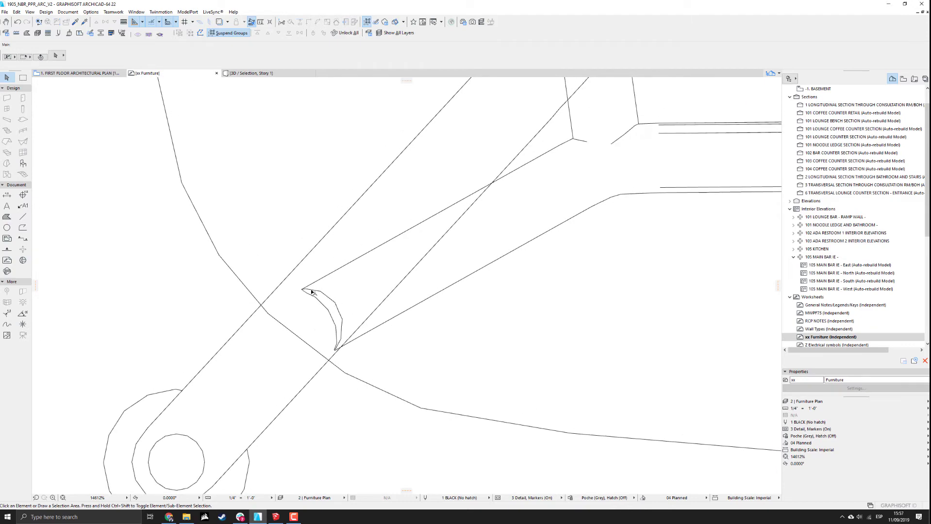
scroll(359, 299, down, 3)
mouse_move(411, 304)
mouse_down()
mouse_move(353, 263)
mouse_move(361, 266)
mouse_up()
key(F1)
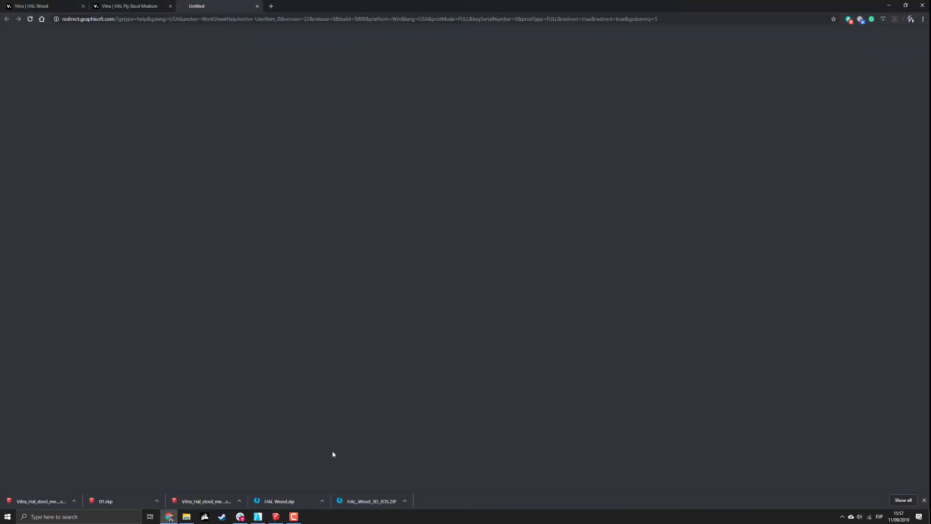
key(alt+Tab)
Try to trim the tube edge line just below the lower-left joint, and undo the trim.
scroll(351, 312, up, 5)
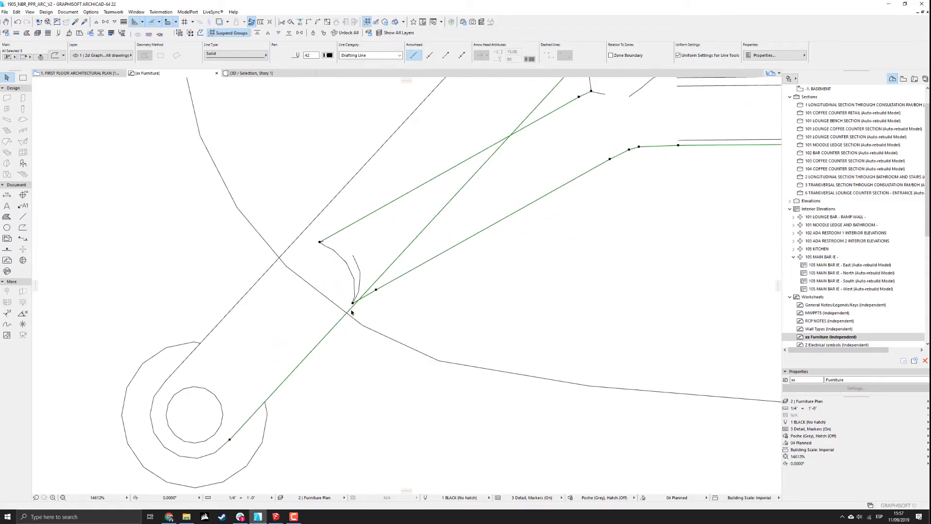
ctrl+click(353, 311)
key(ctrl+z)
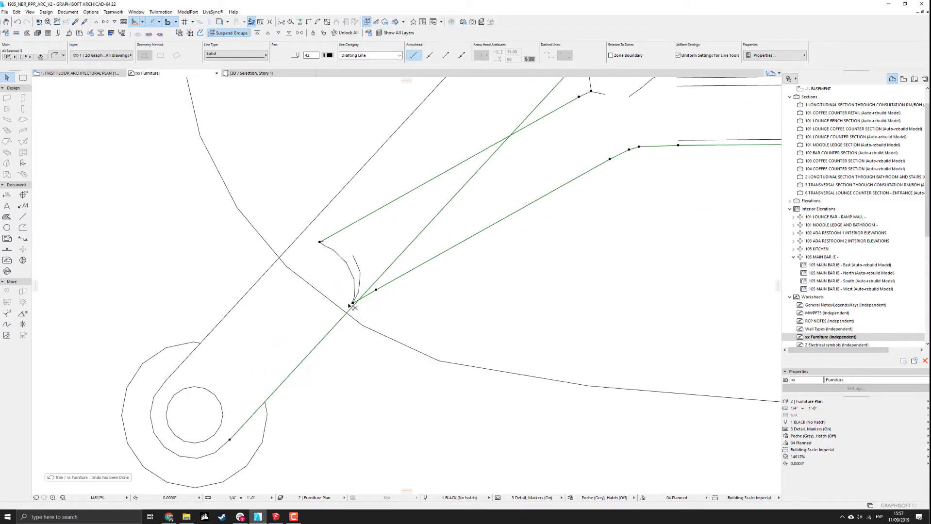
Delete the crossing tube lines and joint arcs inside the seat outline beside the lower-left leg.
scroll(354, 307, up, 3)
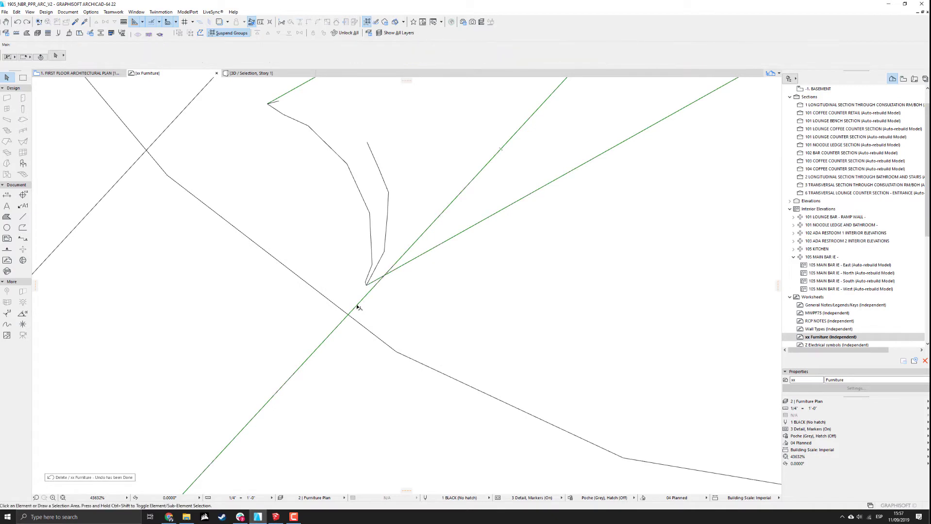
scroll(361, 302, down, 3)
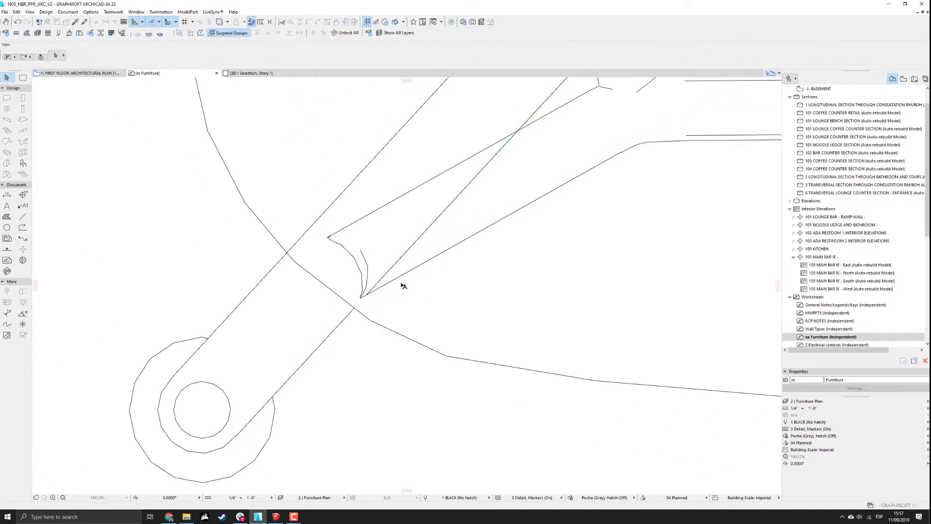
drag(415, 296, 335, 220)
key(Delete)
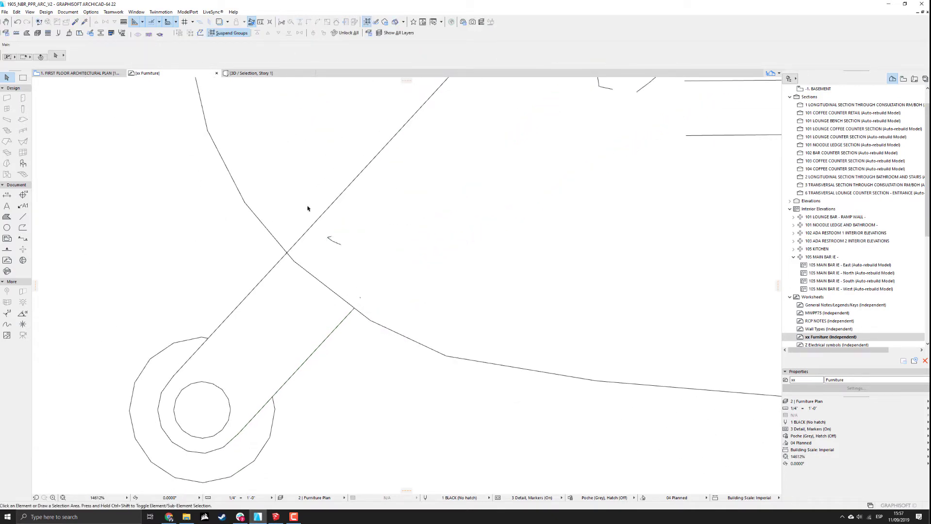
drag(306, 183, 394, 316)
key(Delete)
Trim the lower-left tube's upper edge line at the seat outline and delete the frame lines just inside it.
scroll(315, 272, down, 2)
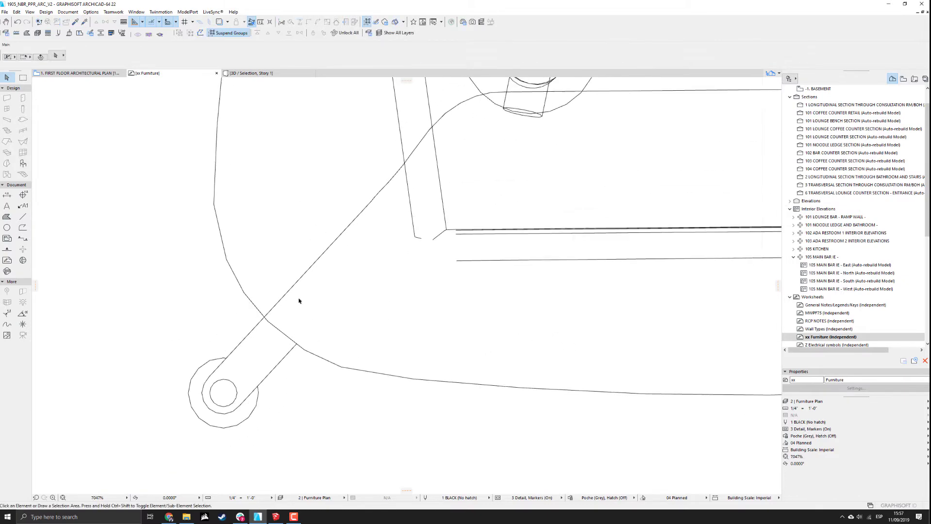
ctrl+click(268, 314)
middle_drag(290, 305, 283, 307)
drag(419, 337, 311, 236)
middle_drag(388, 201, 395, 270)
key(Delete)
Delete the leftover frame line groups in the left part of the seat interior.
drag(397, 368, 294, 252)
scroll(310, 248, down, 3)
key(Delete)
drag(372, 332, 315, 168)
key(Delete)
drag(397, 203, 306, 157)
key(Delete)
middle_drag(405, 224, 355, 264)
Delete the segments of the lower duplicate arc at the upper-right leg's tube joint.
scroll(493, 139, up, 10)
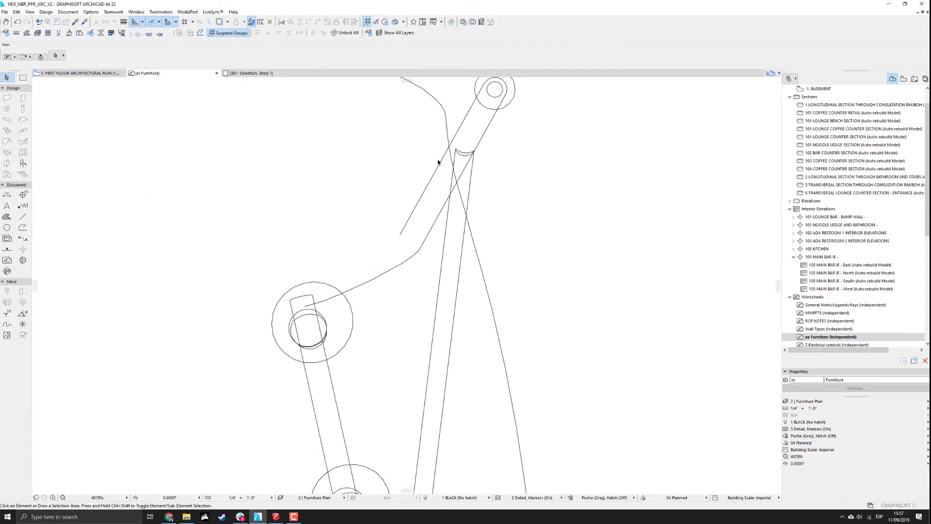
scroll(493, 139, up, 3)
click(471, 139)
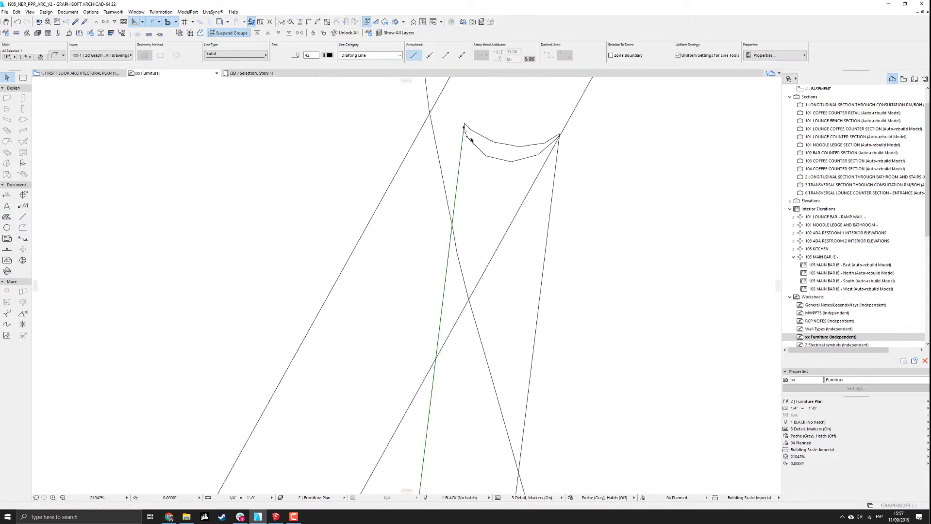
click(472, 143)
key(Delete)
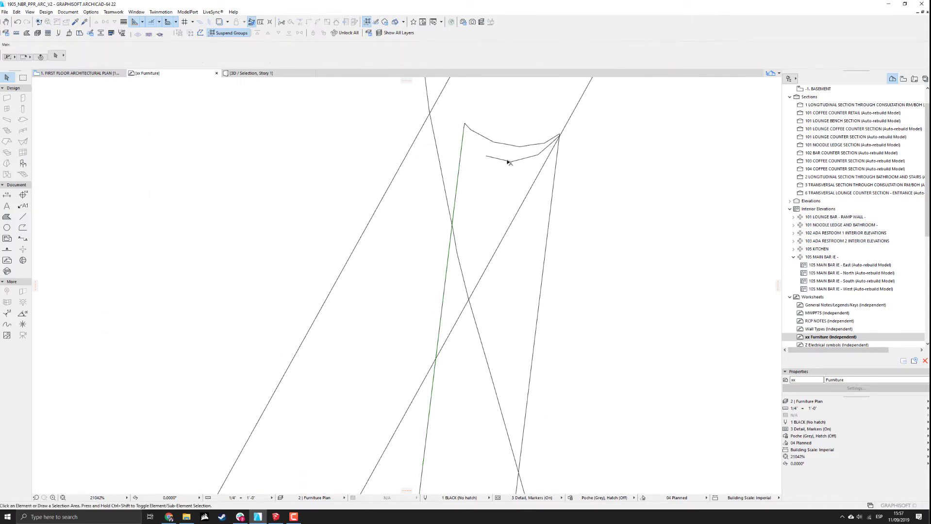
click(506, 158)
key(Delete)
click(534, 156)
key(Delete)
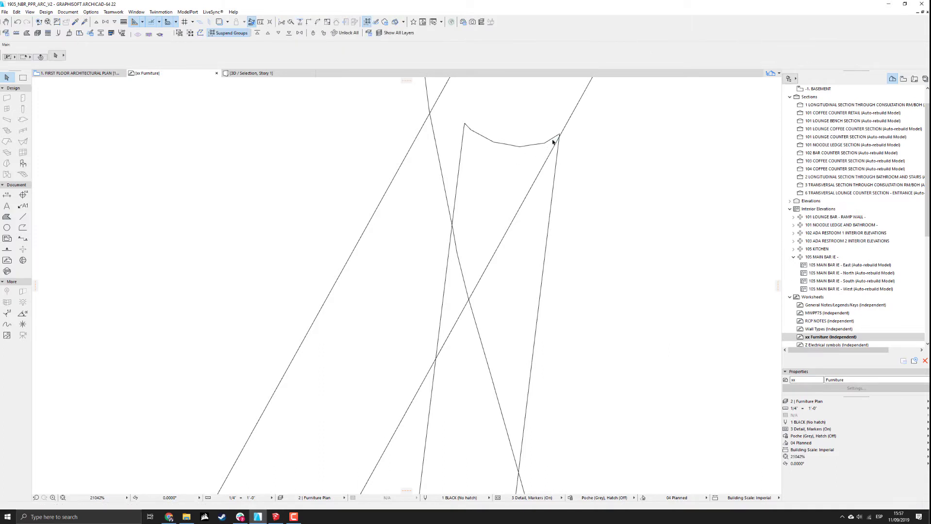
Trim the upper-right leg's tube lines at the seat outline and delete the loose tube lines inside the seat.
scroll(552, 144, up, 1)
scroll(553, 144, down, 1)
ctrl+click(545, 163)
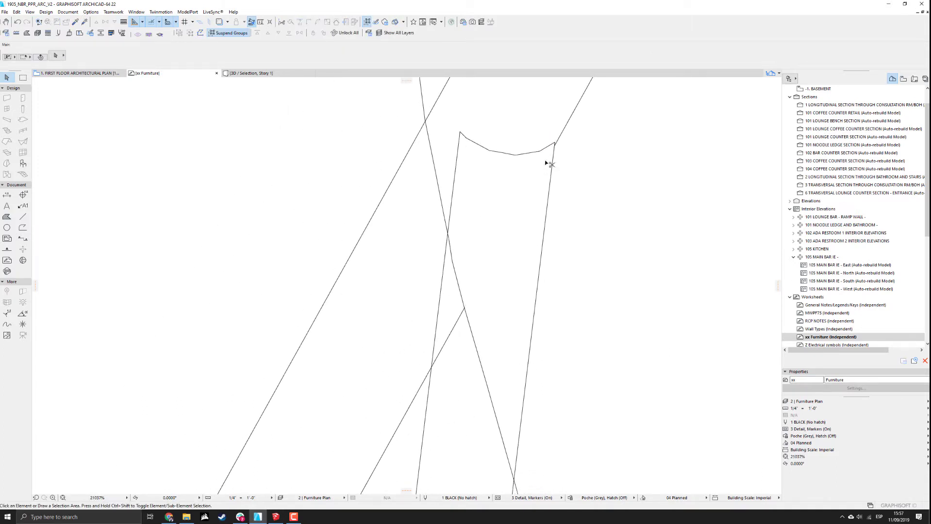
scroll(441, 299, down, 9)
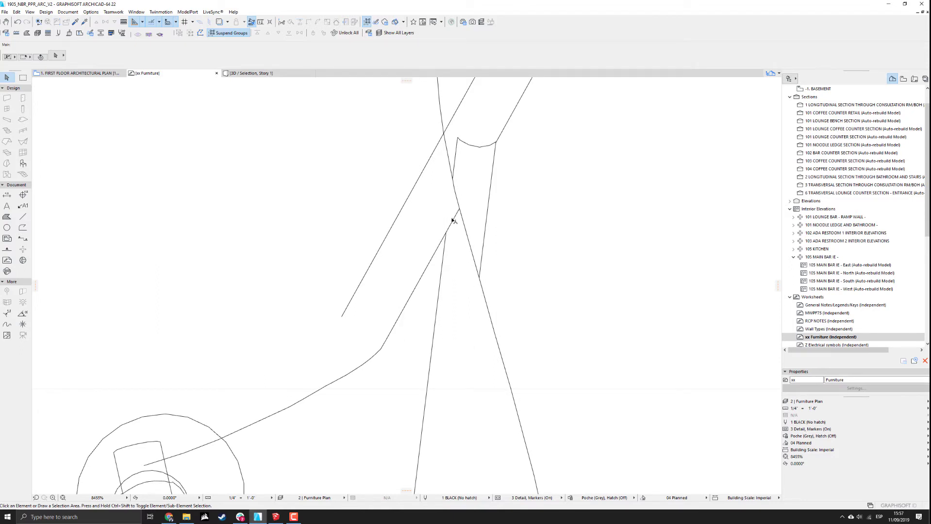
ctrl+click(438, 145)
drag(445, 320, 409, 257)
key(Delete)
Delete the group of bracket circles and tube lines remaining in the middle of the seat interior.
scroll(418, 209, down, 13)
middle_drag(428, 168, 435, 123)
drag(305, 142, 430, 371)
key(Delete)
Examine the lower-right leg's doubled tube edges, joint arcs and foot circles.
scroll(442, 388, up, 18)
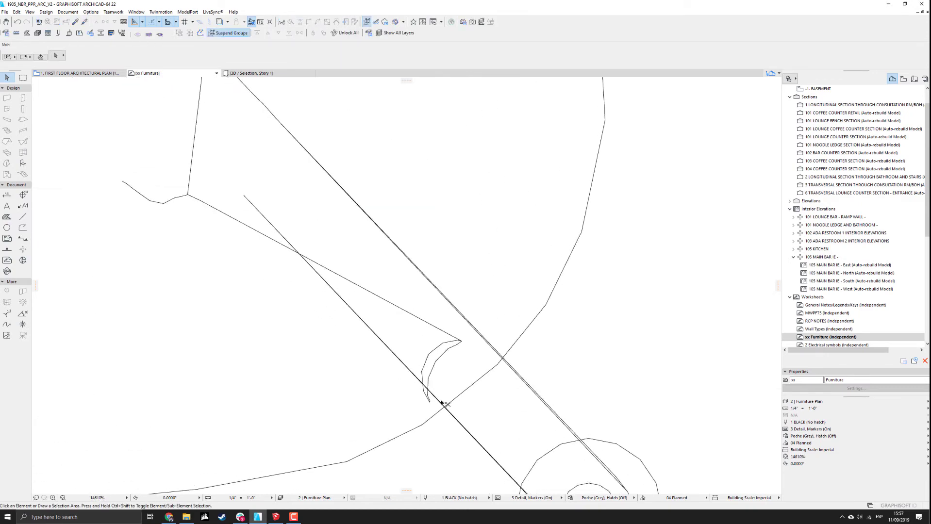
scroll(441, 402, up, 9)
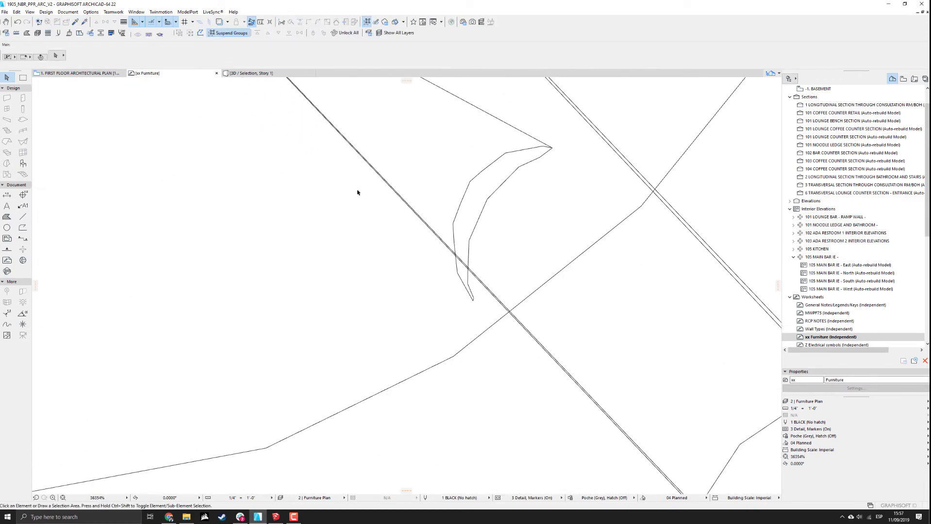
scroll(388, 218, down, 15)
click(378, 276)
scroll(421, 263, up, 6)
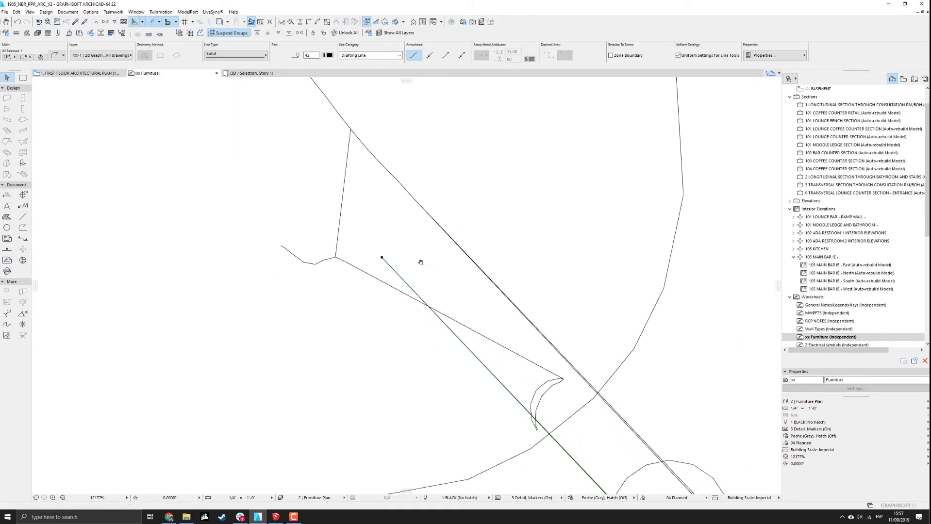
middle_drag(421, 263, 297, 116)
scroll(528, 405, up, 6)
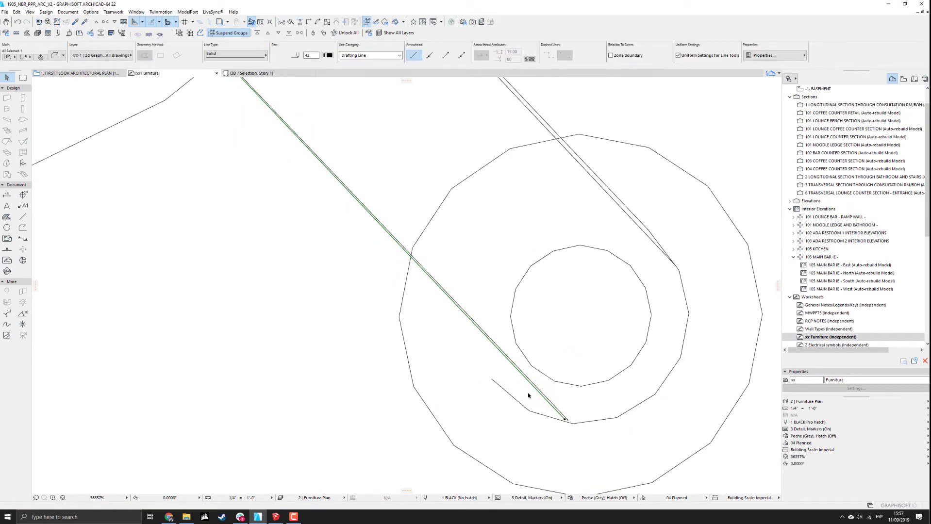
scroll(528, 396, down, 9)
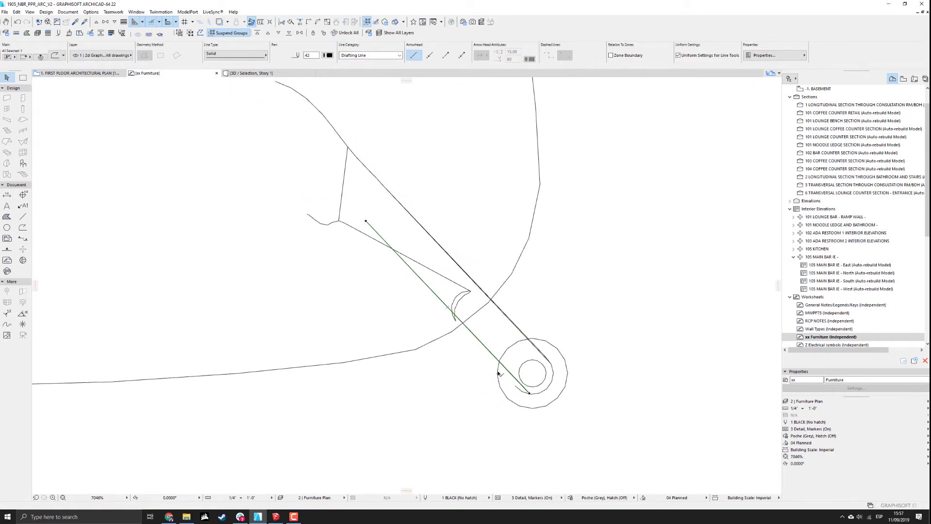
Delete the whole lower-right leg, including its tube lines, foot circles and joint arc fragments, keeping the seat outline.
key(Escape)
scroll(492, 368, down, 5)
drag(544, 409, 488, 331)
key(Delete)
key(Delete)
scroll(448, 305, down, 5)
scroll(486, 286, up, 12)
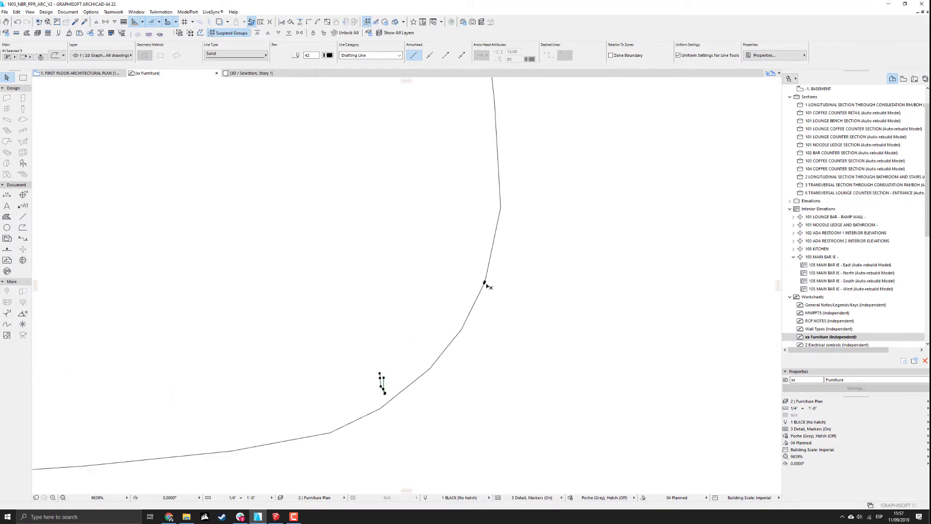
scroll(517, 345, down, 6)
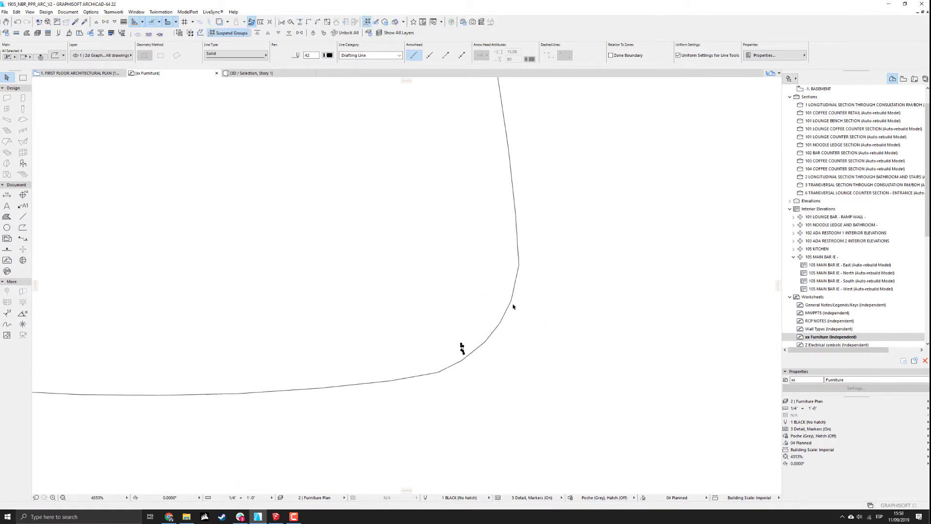
click(473, 289)
scroll(470, 291, down, 6)
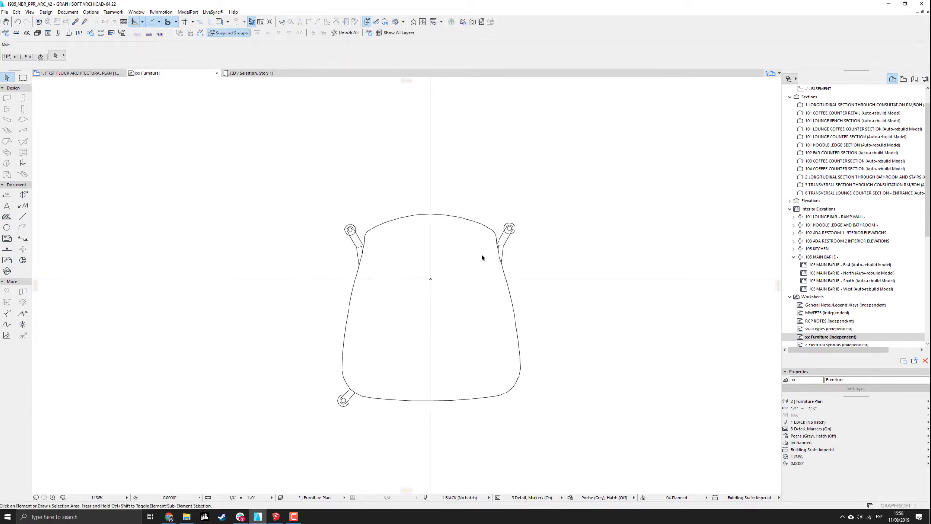
Trim away the part of the upper-right leg's outer foot circle that crosses between the tube edges.
scroll(498, 202, up, 16)
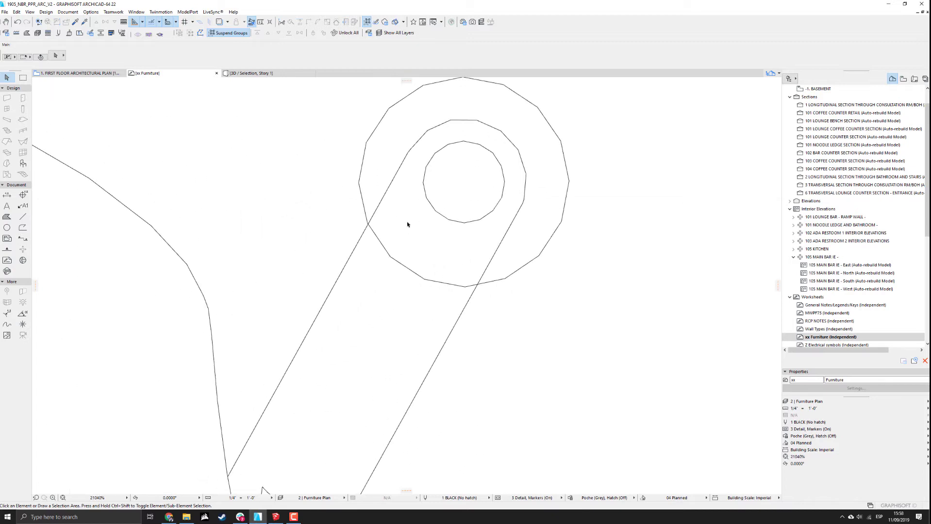
click(457, 294)
key(Delete)
scroll(380, 214, down, 3)
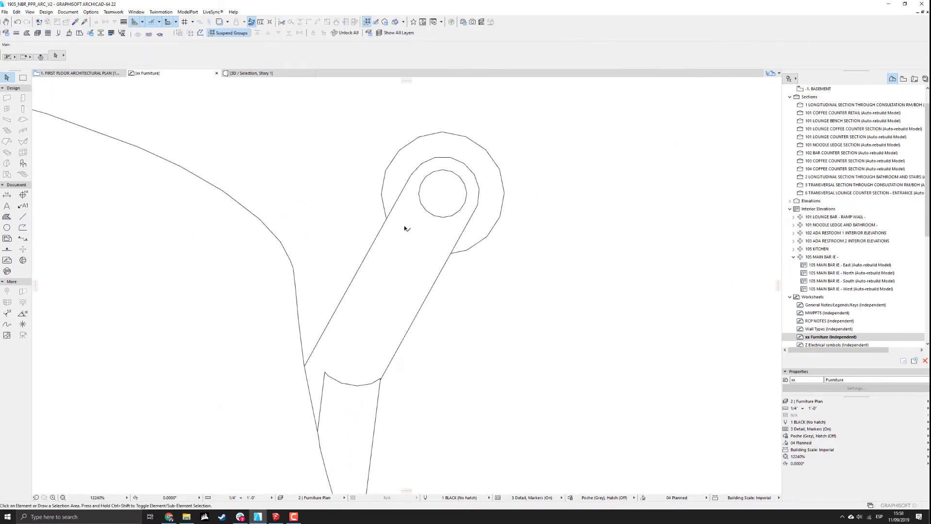
Trim the upper-left leg's outer foot circle between the tube edges and remove the stray duplicate segment beside the middle circle.
scroll(405, 228, down, 8)
scroll(383, 248, up, 4)
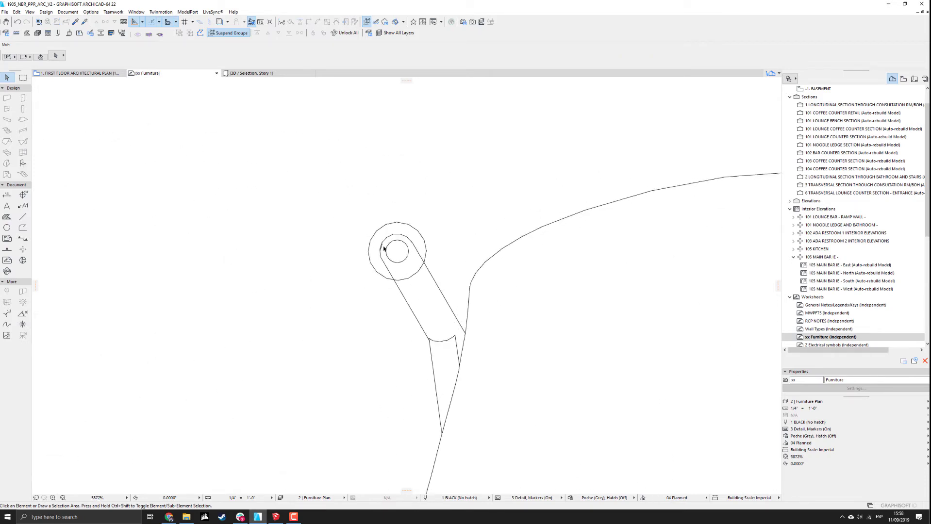
scroll(383, 248, up, 4)
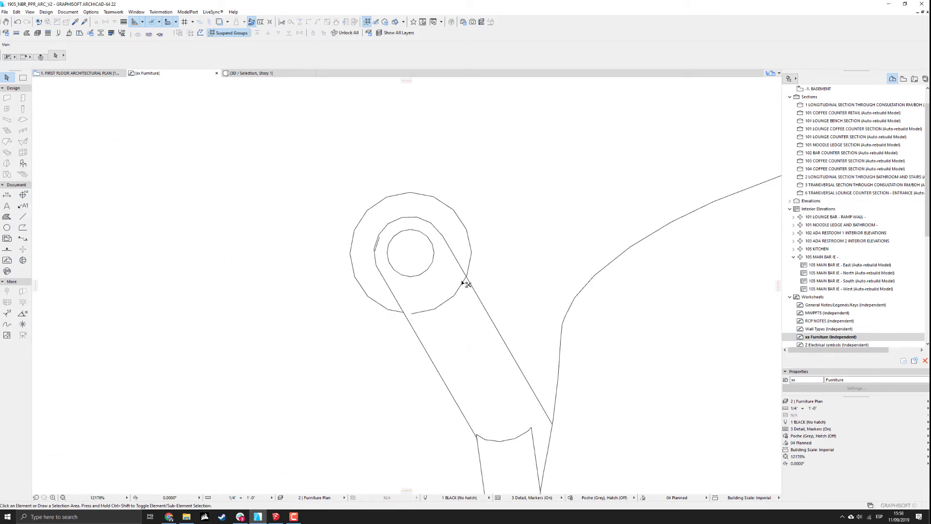
scroll(449, 340, up, 3)
scroll(310, 195, up, 2)
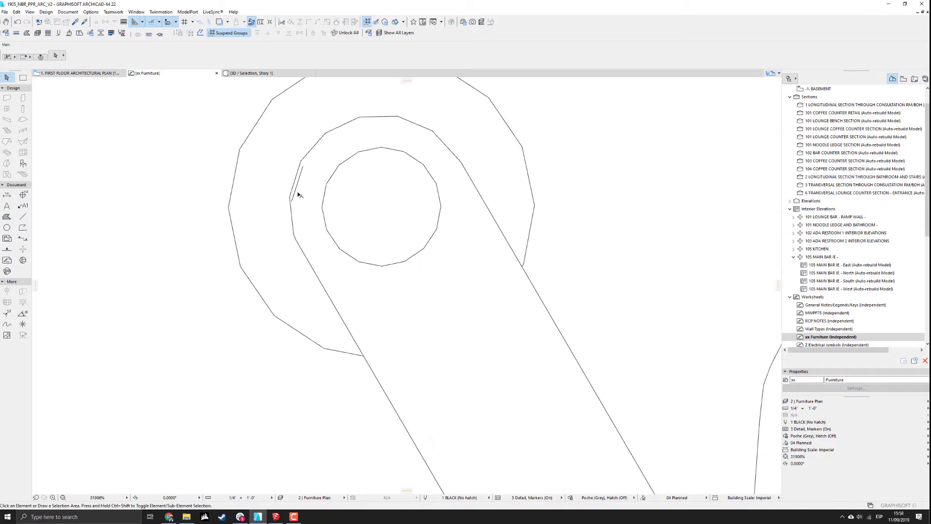
scroll(298, 195, up, 1)
scroll(339, 219, down, 14)
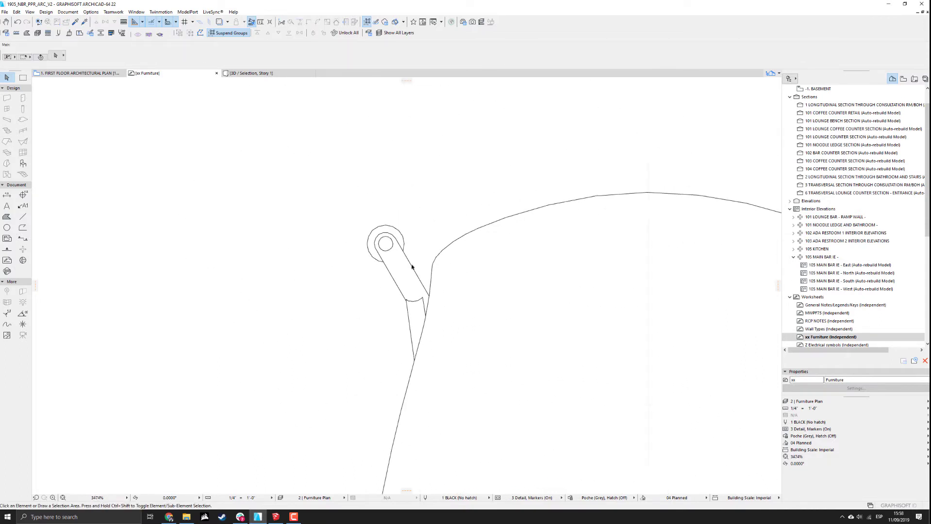
Mirror a copy of the lower-left leg across the vertical axis through the stool's origin point.
drag(304, 284, 361, 326)
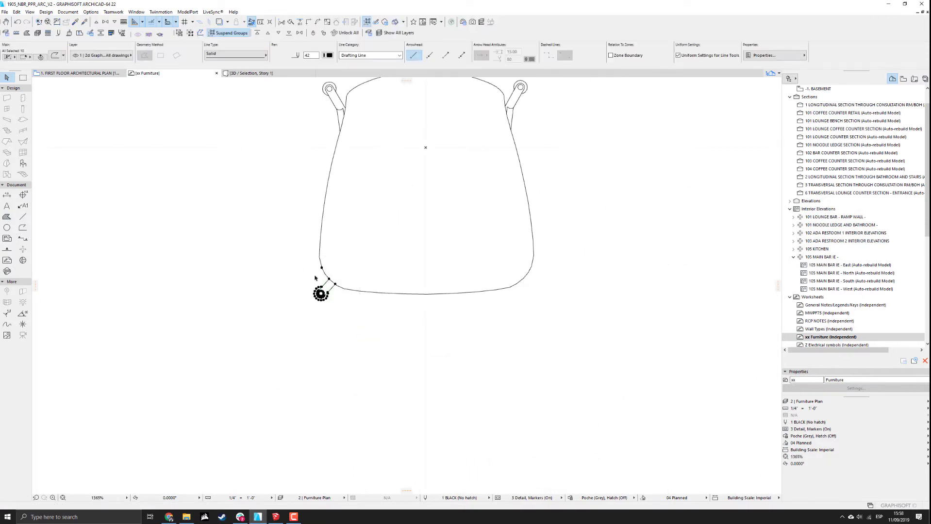
scroll(316, 275, up, 2)
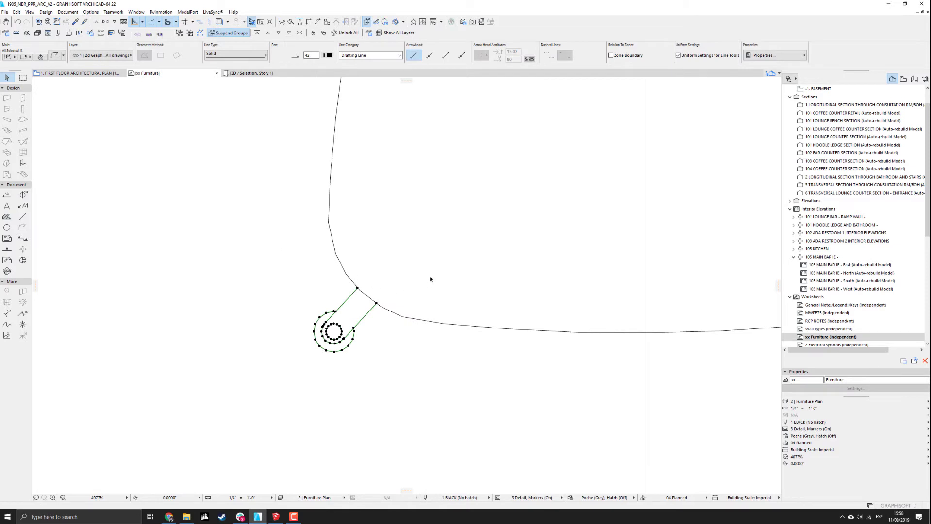
scroll(430, 279, down, 3)
middle_drag(445, 244, 368, 321)
key(ctrl+m)
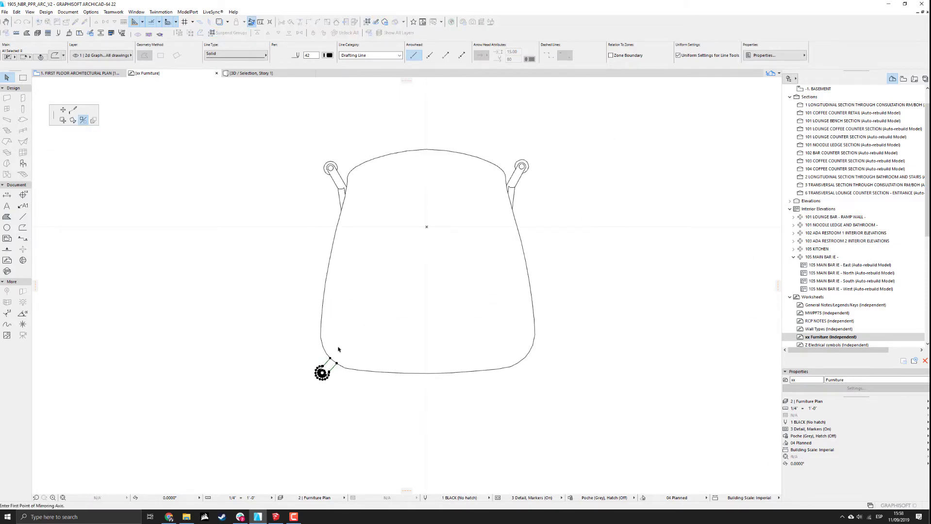
click(427, 228)
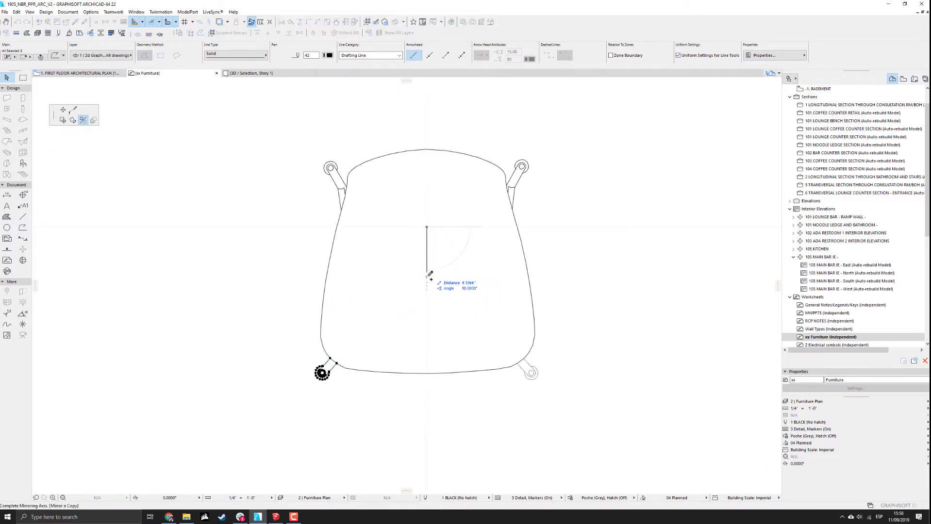
click(426, 289)
key(Escape)
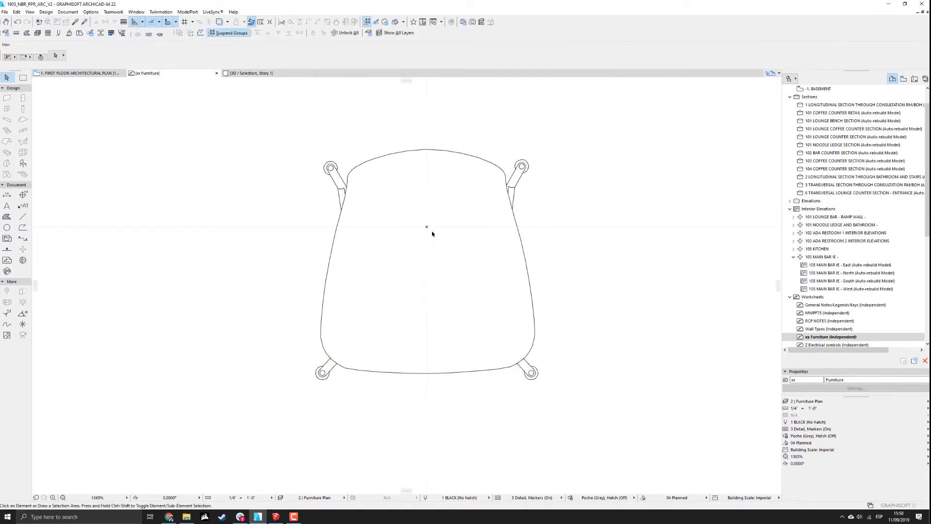
Trim the mirrored leg's tube line where it overshoots the seat outline, and check the other tube edge.
scroll(529, 368, up, 10)
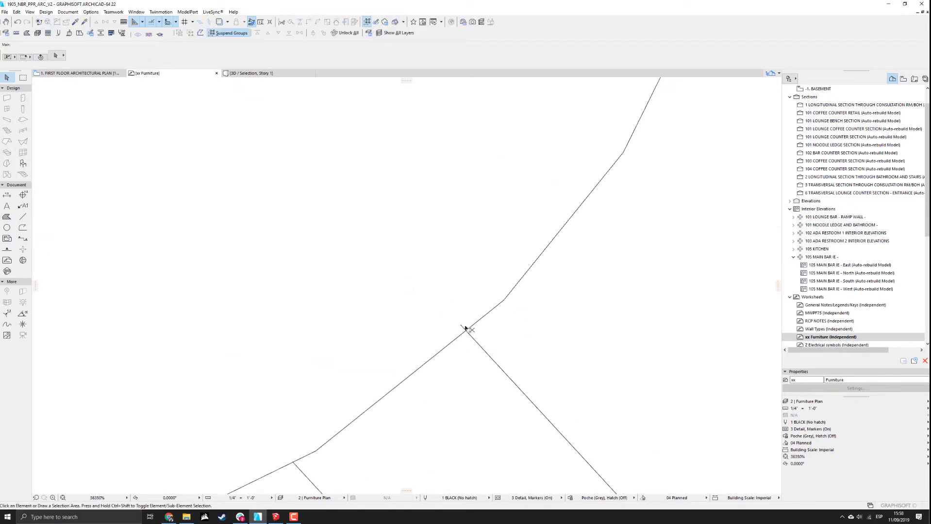
scroll(467, 324, down, 3)
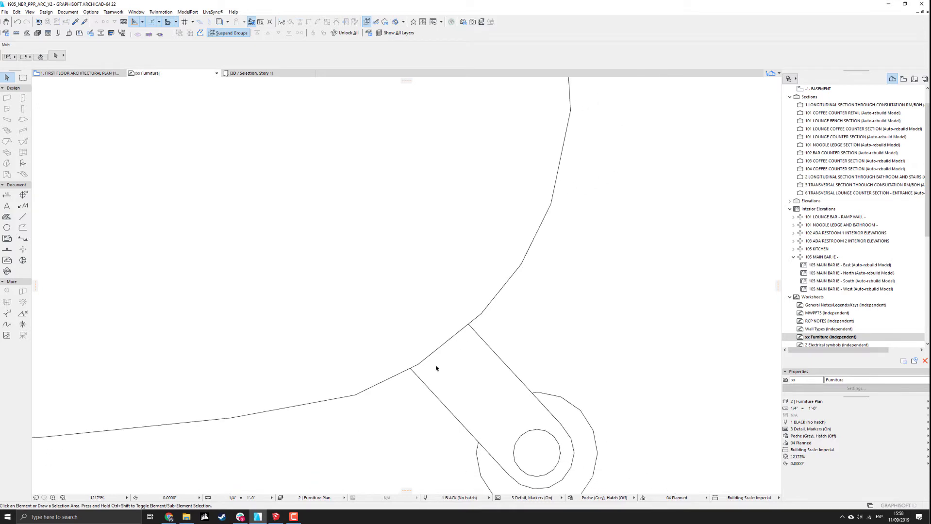
scroll(410, 356, up, 10)
scroll(410, 355, down, 20)
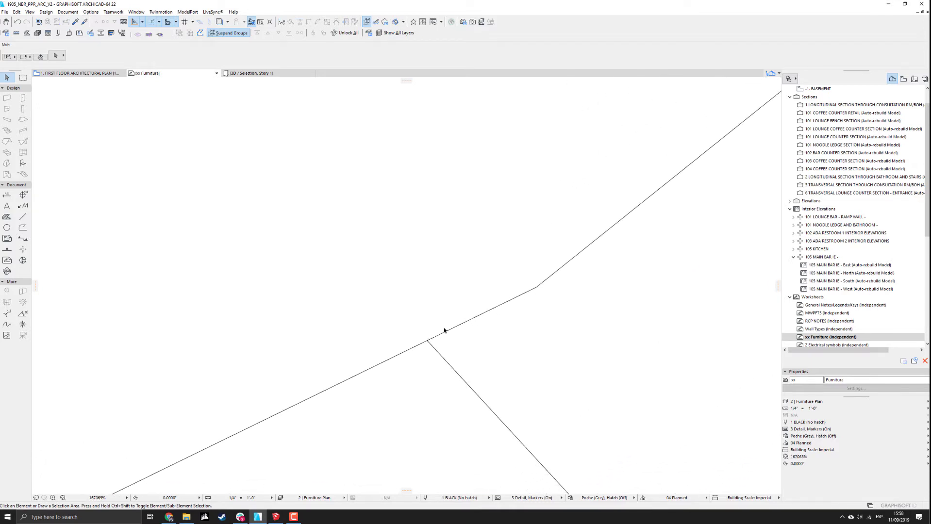
scroll(490, 341, down, 1)
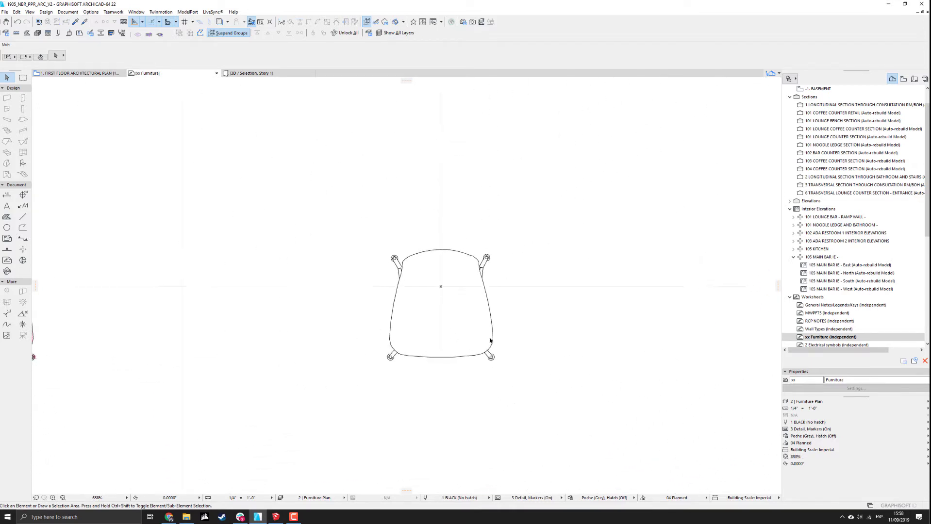
Unify all of the stool's linework into polylines and check the seat outline by selecting it.
drag(318, 197, 547, 398)
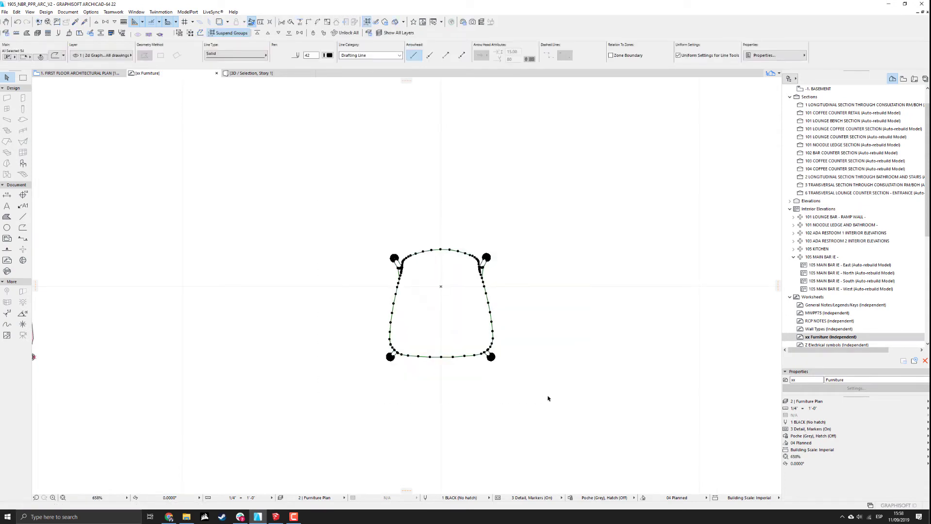
click(17, 11)
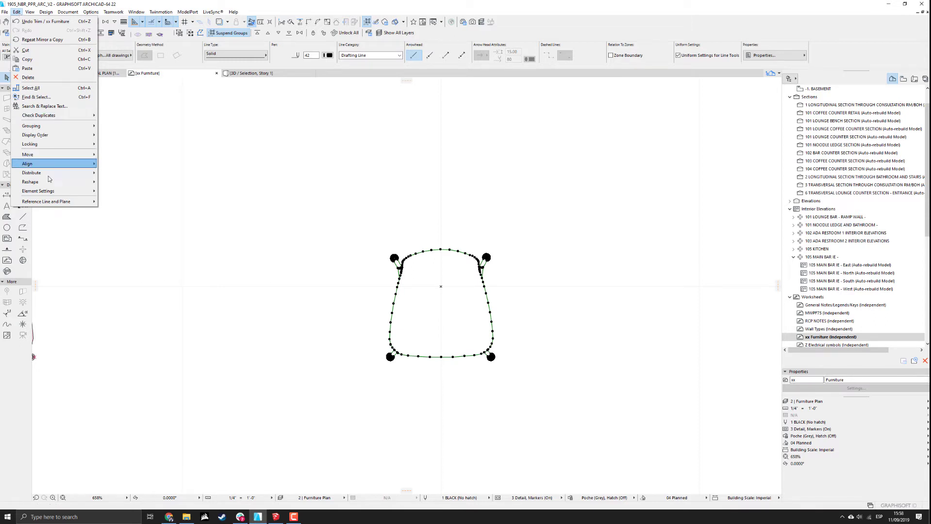
mouse_move(49, 182)
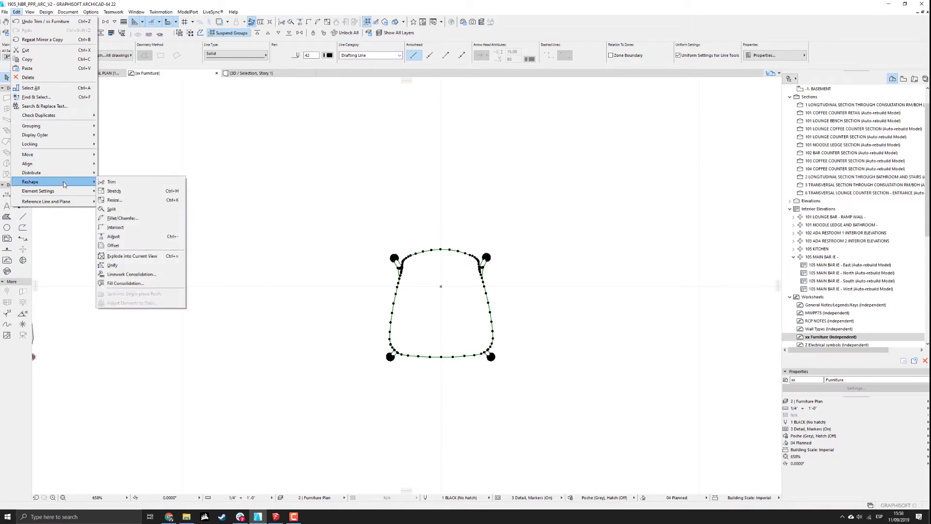
click(136, 266)
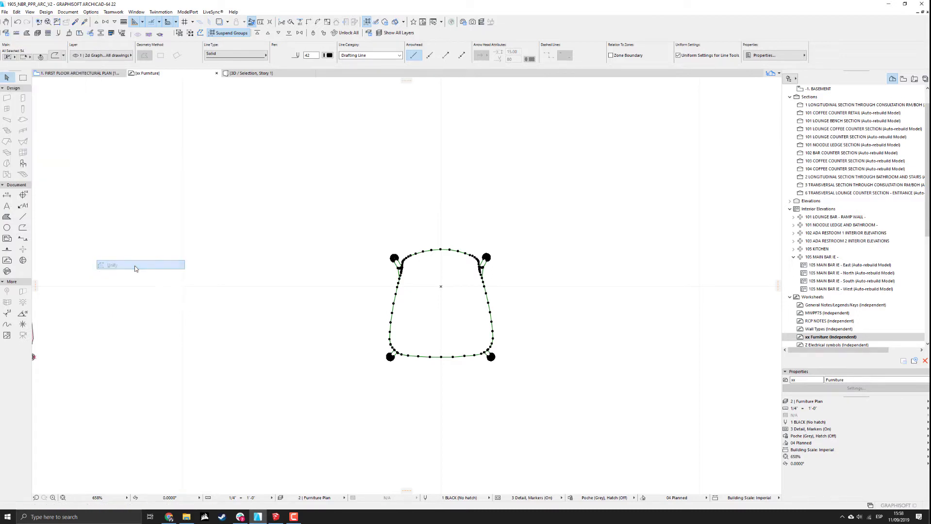
click(439, 279)
click(436, 250)
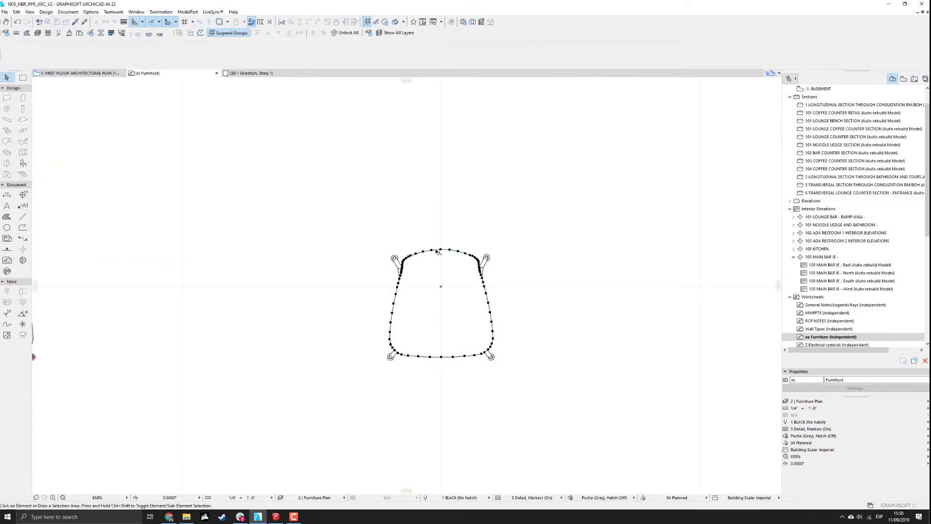
middle_drag(435, 291, 375, 282)
scroll(343, 291, up, 8)
scroll(383, 262, down, 7)
key(Escape)
Create a fill inside the closed seat outline and select it.
click(7, 217)
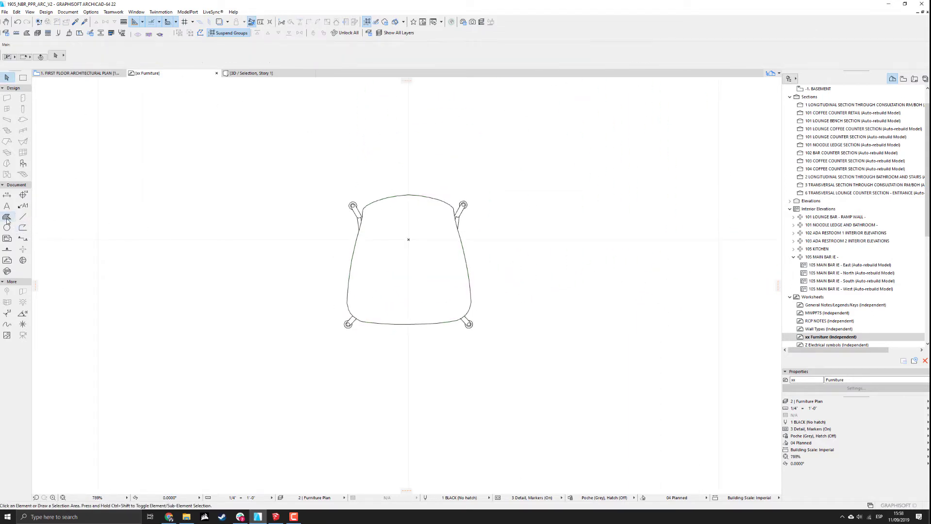
scroll(398, 196, up, 5)
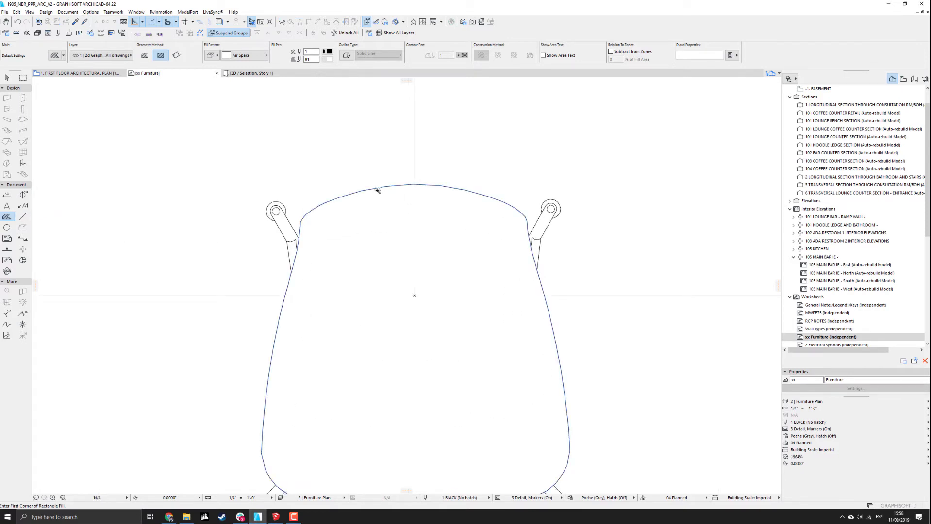
key(Escape)
scroll(393, 213, down, 2)
click(394, 222)
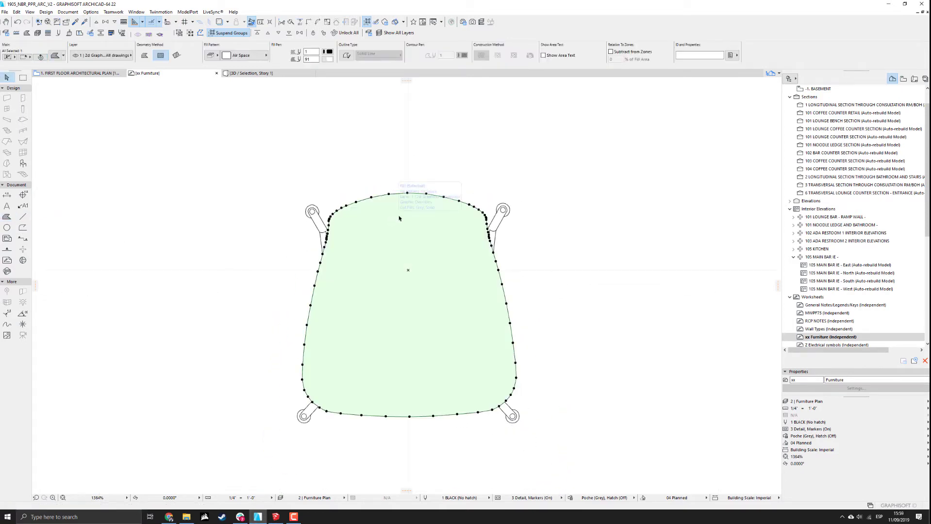
Give the seat fill the Background pattern with pen 20 as both its foreground and background pen.
click(328, 52)
click(461, 51)
click(228, 56)
click(213, 56)
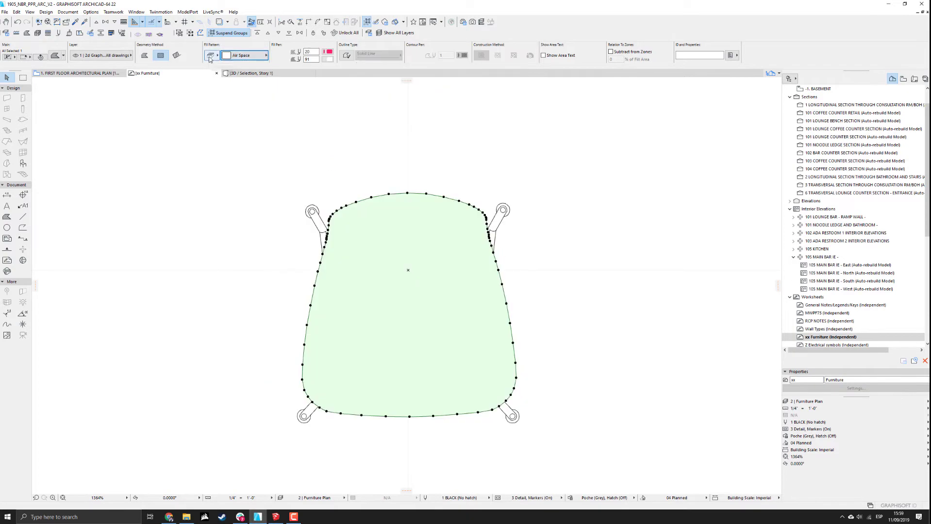
click(223, 57)
click(257, 56)
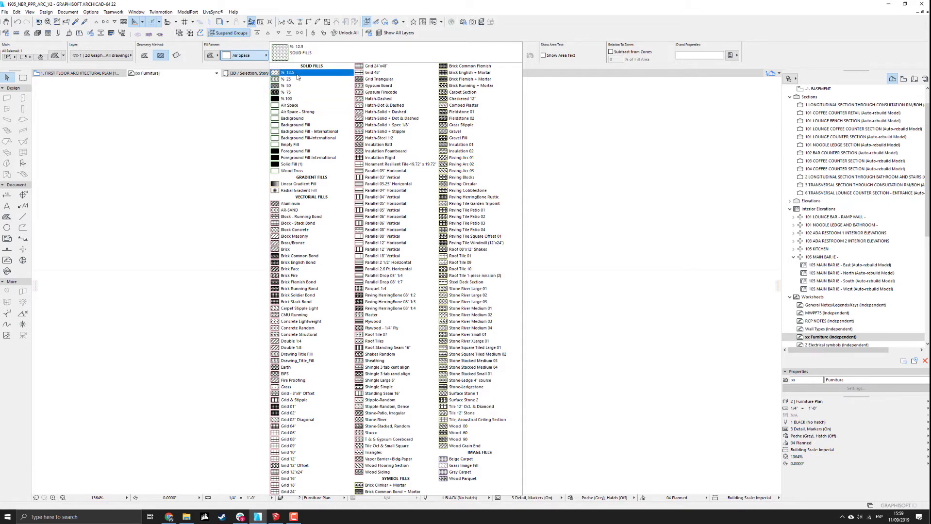
click(299, 119)
click(328, 59)
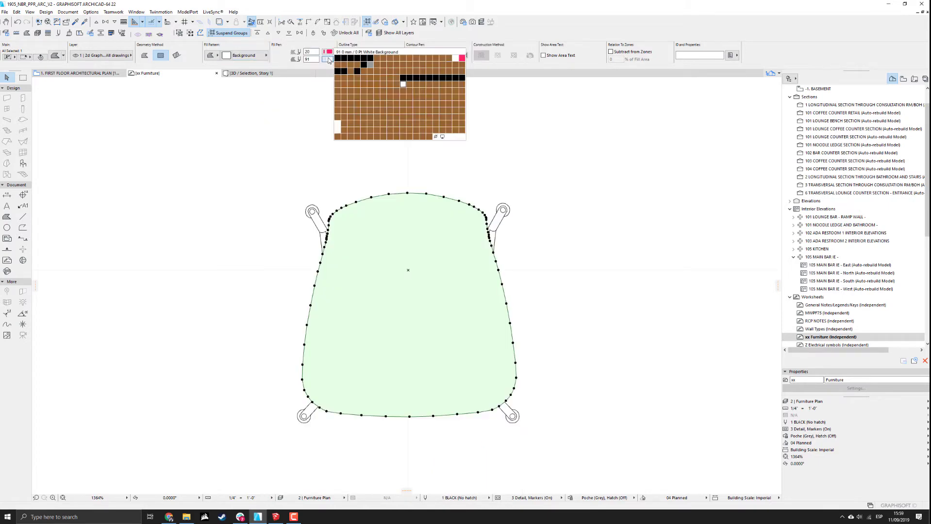
click(461, 60)
key(Escape)
Create a fill inside the upper tube section of the upper-left leg and select it.
middle_drag(396, 207, 360, 170)
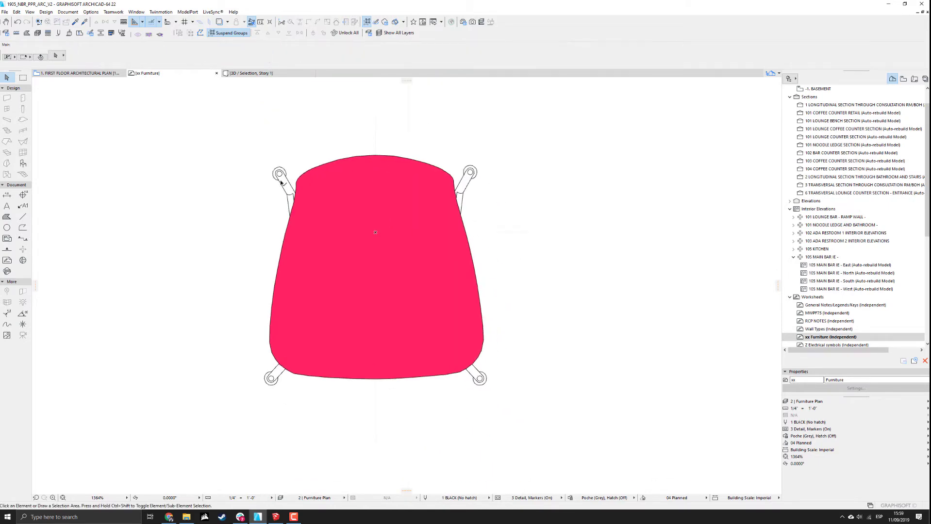
click(7, 217)
scroll(282, 194, up, 5)
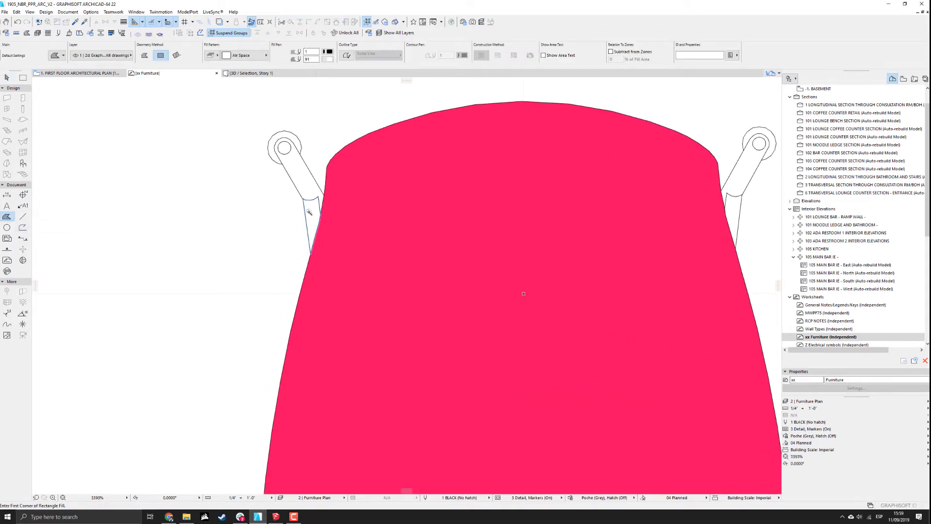
scroll(305, 190, up, 5)
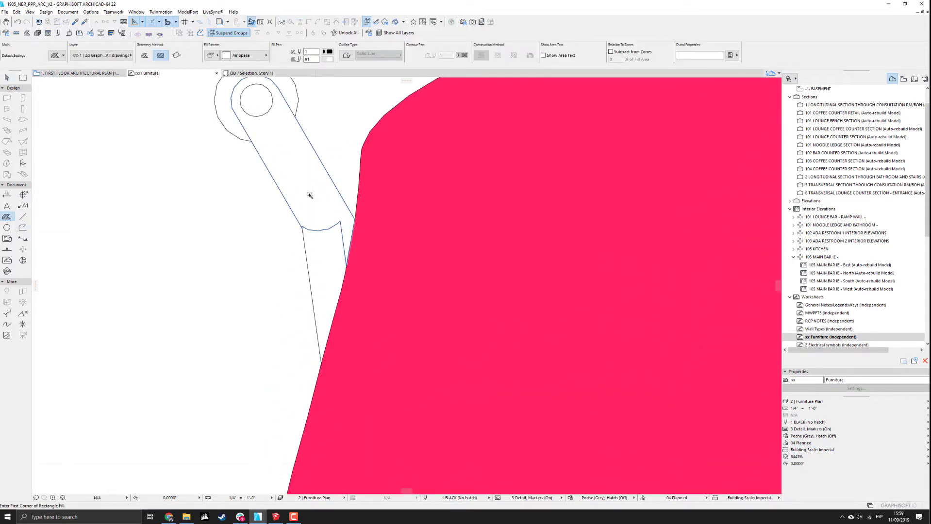
middle_drag(309, 195, 338, 257)
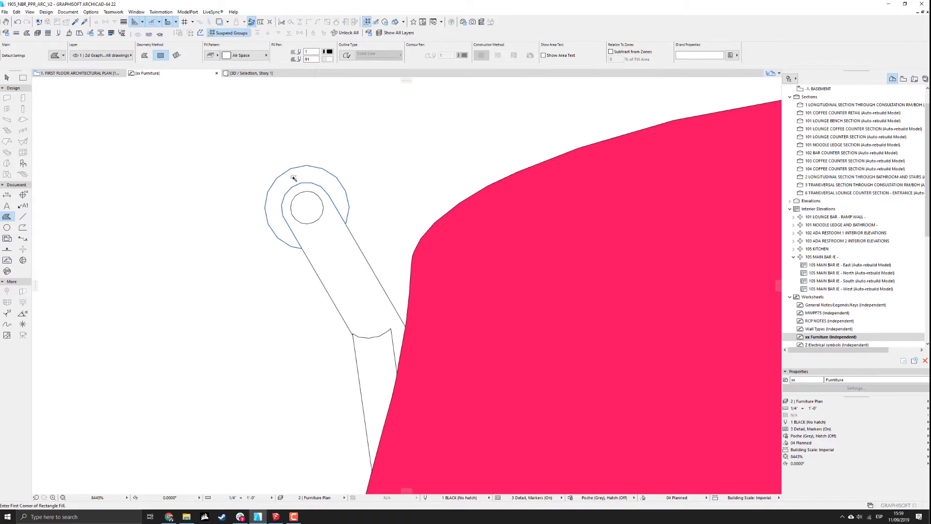
scroll(325, 191, down, 3)
key(Escape)
click(331, 222)
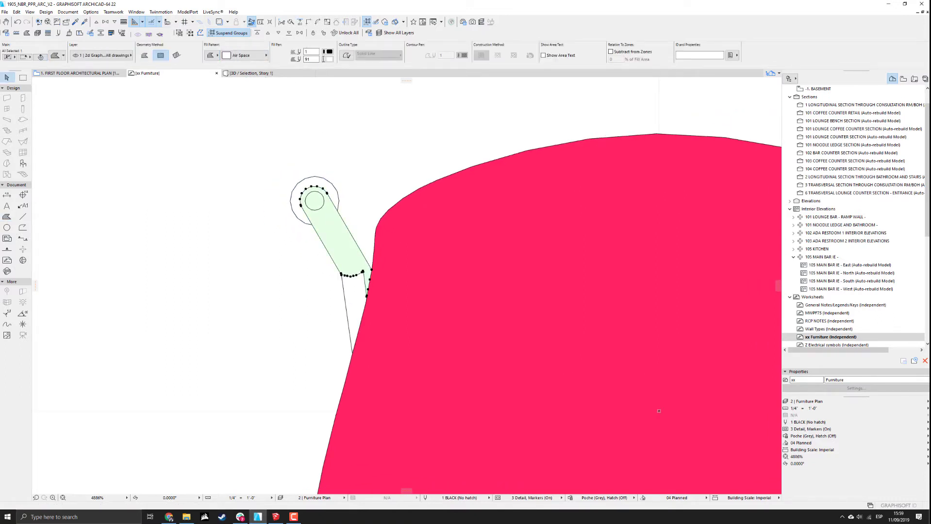
Set the foreground and background pens of the upper-left leg's tube fill to pen 26.
click(328, 58)
click(371, 65)
click(328, 51)
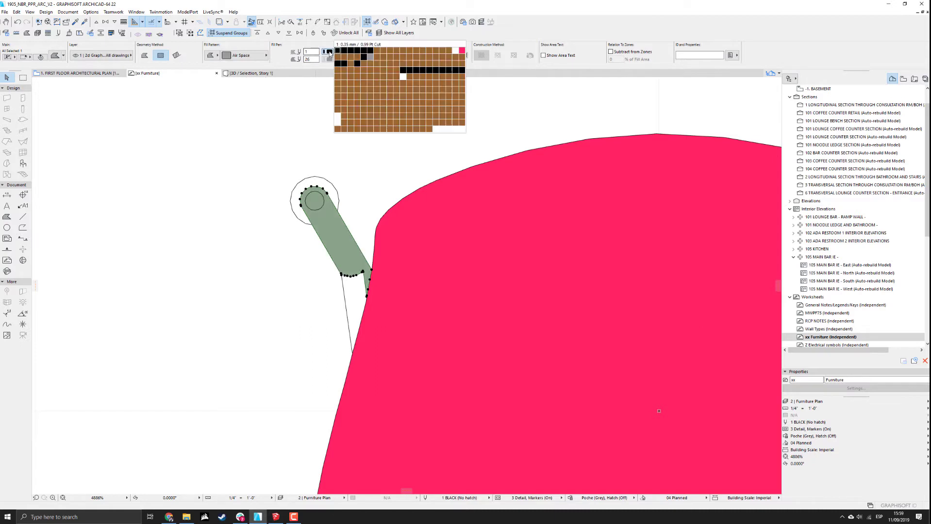
click(369, 57)
Fill the upper-left leg's foot ring and lower tube section and transfer the grey tube fill's settings to both.
click(327, 170)
click(323, 183)
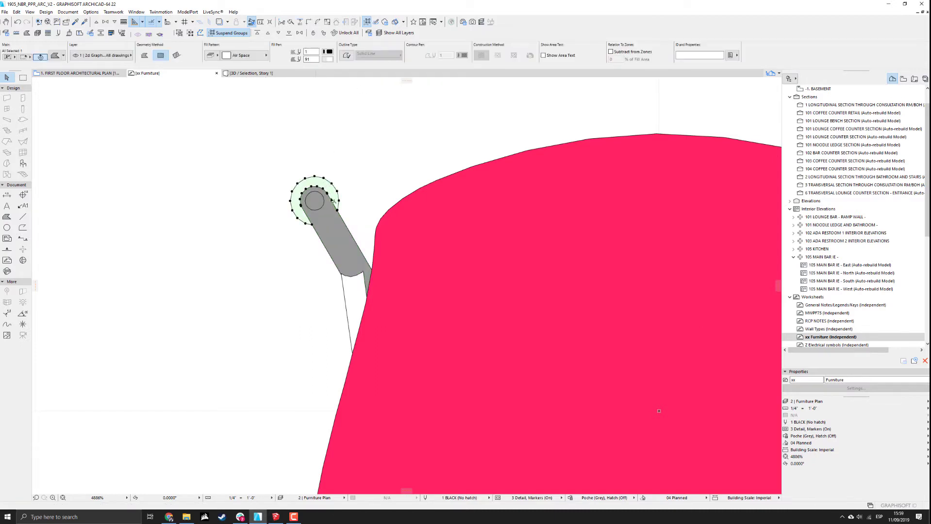
shift+click(357, 293)
alt+click(344, 248)
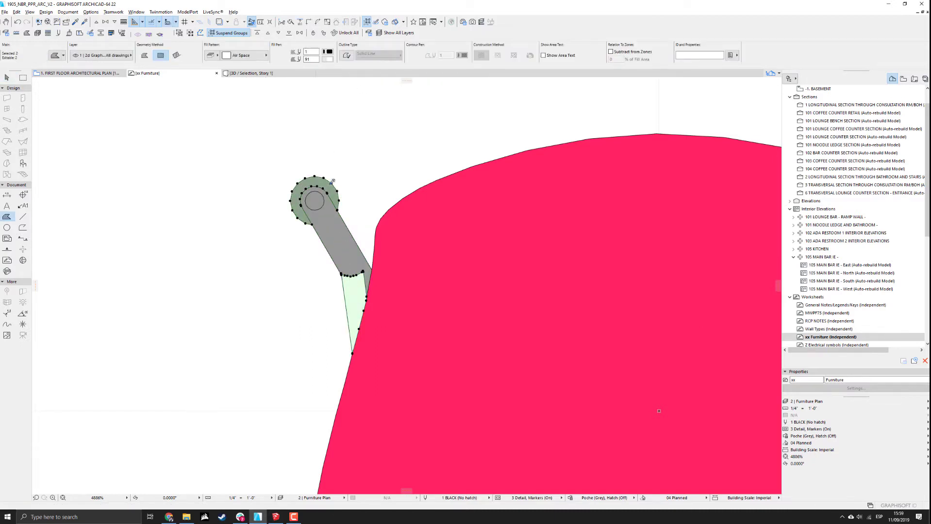
scroll(365, 261, down, 3)
middle_drag(373, 254, 306, 221)
key(Escape)
key(Escape)
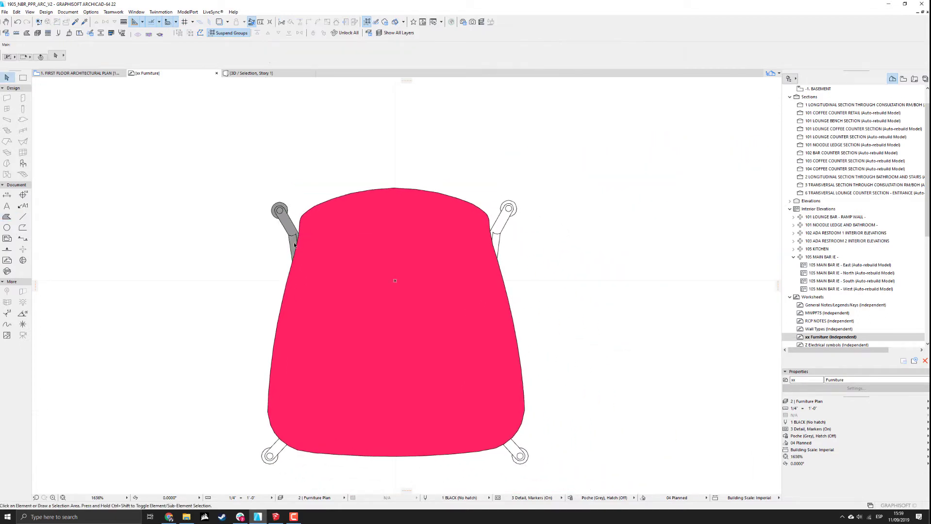
Pick up the grey leg fill's settings and fill the upper-right leg's two tube sections and foot ring.
alt+click(293, 247)
scroll(486, 227, up, 2)
ctrl+alt+click(509, 249)
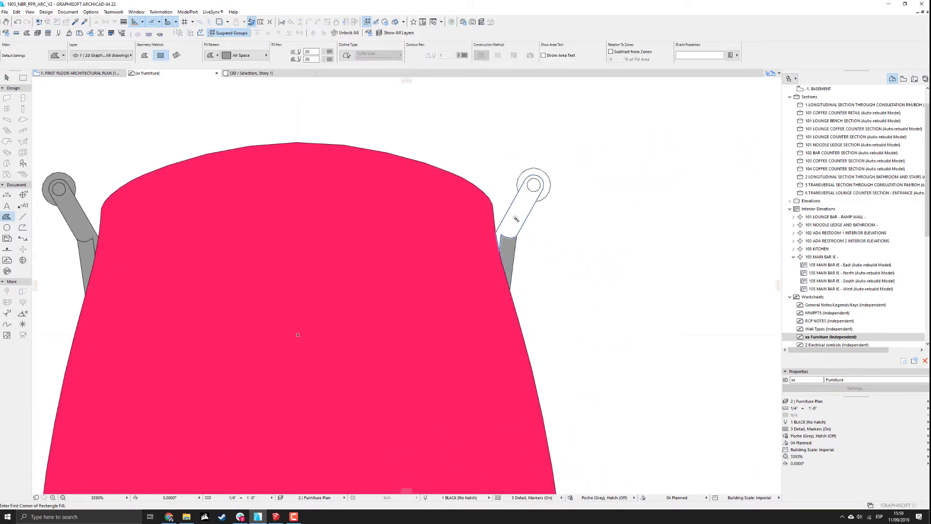
ctrl+alt+click(515, 218)
ctrl+alt+click(543, 189)
middle_drag(534, 247, 512, 198)
scroll(537, 251, down, 4)
Fill the lower-right leg's tube and foot ring with the same grey fill.
scroll(507, 334, up, 5)
ctrl+alt+click(511, 328)
scroll(521, 361, up, 4)
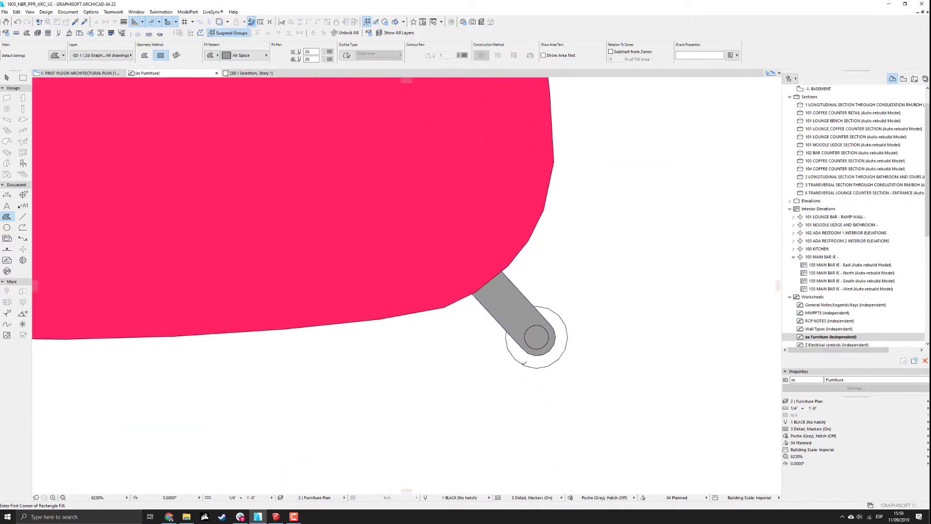
ctrl+alt+click(558, 341)
scroll(558, 341, down, 7)
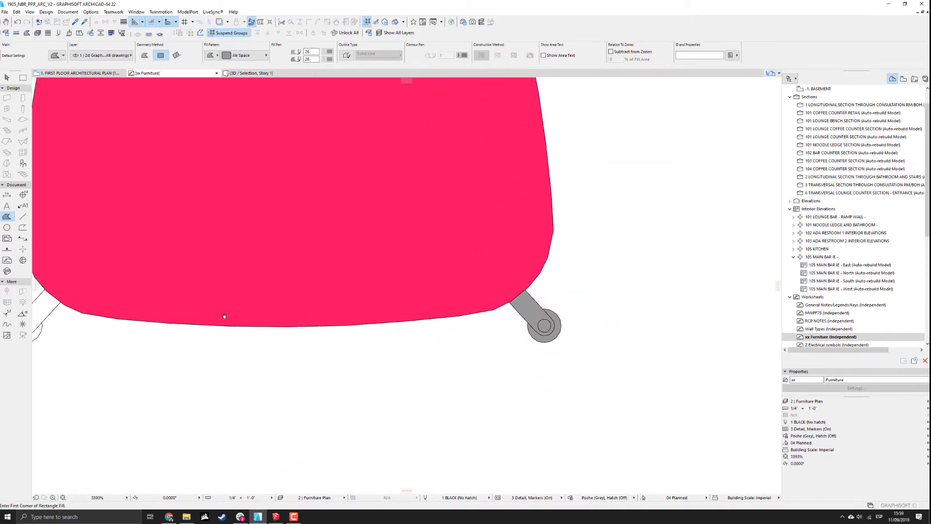
Fill the lower-left leg's tube and foot ring with the same grey fill.
middle_drag(558, 340, 403, 330)
scroll(392, 325, up, 5)
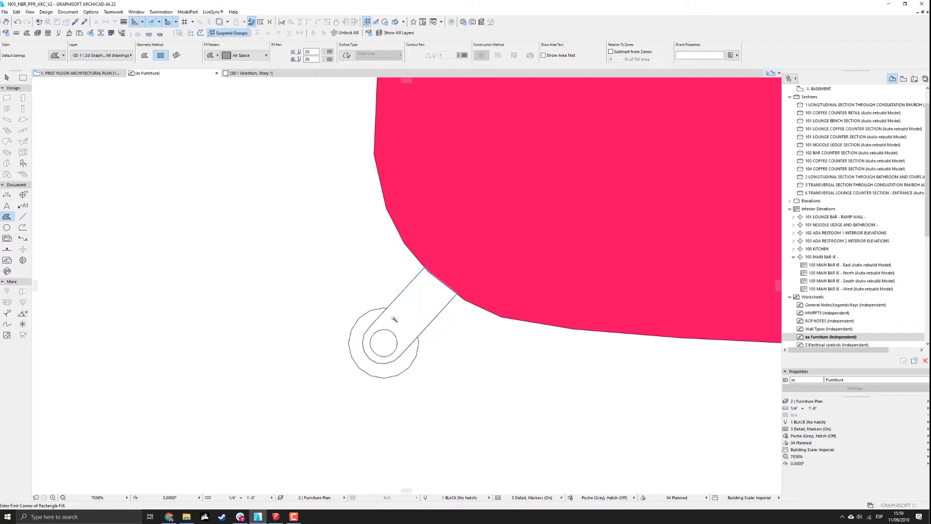
ctrl+alt+click(394, 319)
ctrl+alt+click(365, 357)
scroll(419, 328, down, 7)
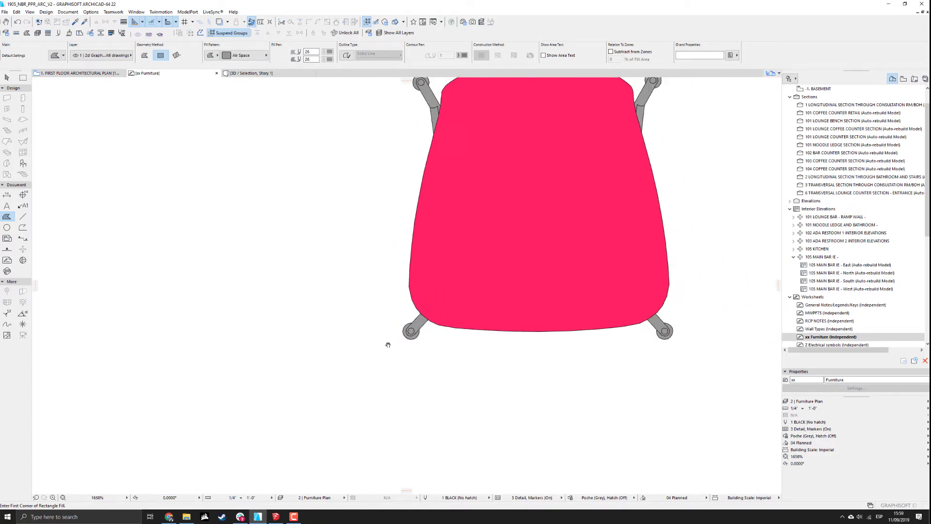
middle_drag(388, 345, 280, 412)
key(Escape)
middle_drag(401, 279, 388, 262)
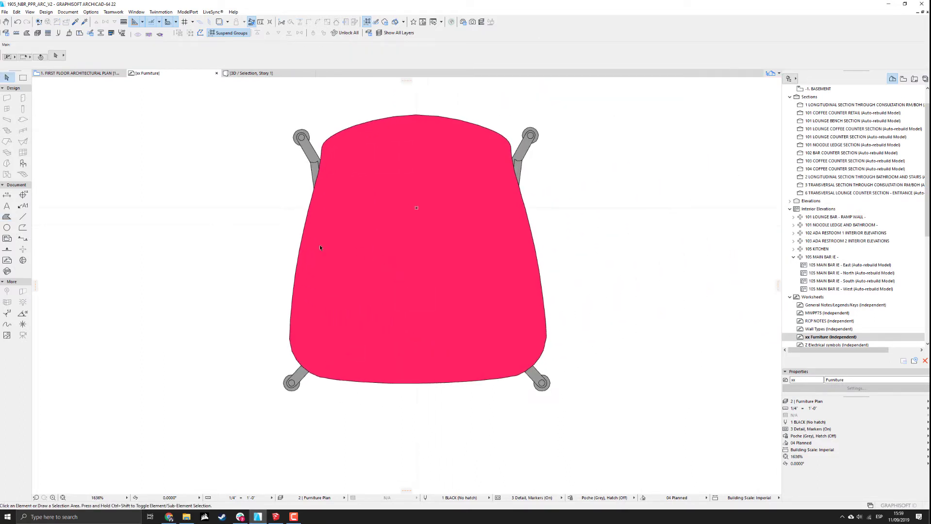
Start the Hotspot tool and lay a vertical guide line through the stool's origin point.
click(23, 324)
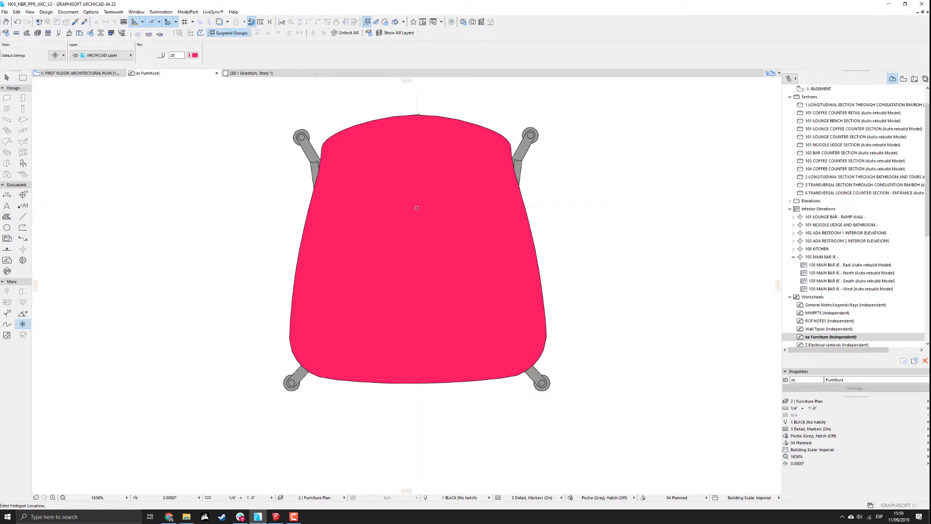
drag(778, 285, 409, 116)
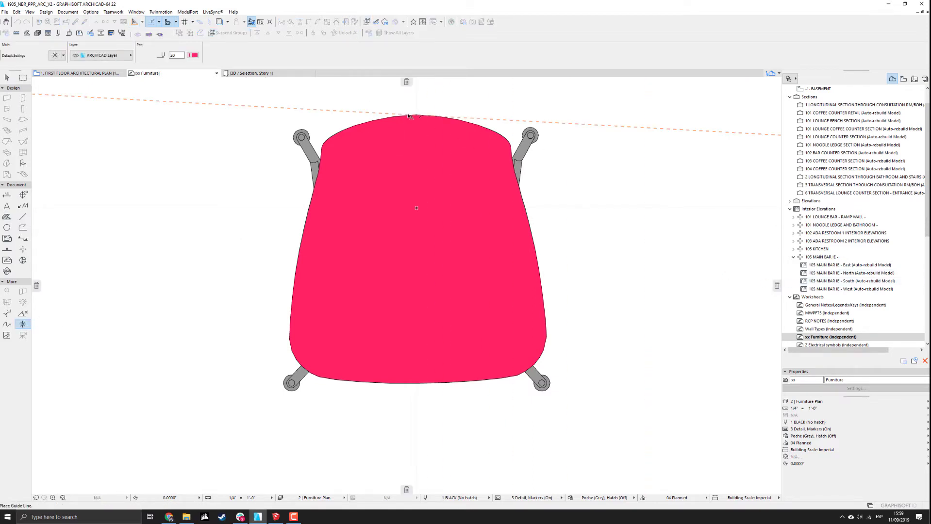
click(416, 211)
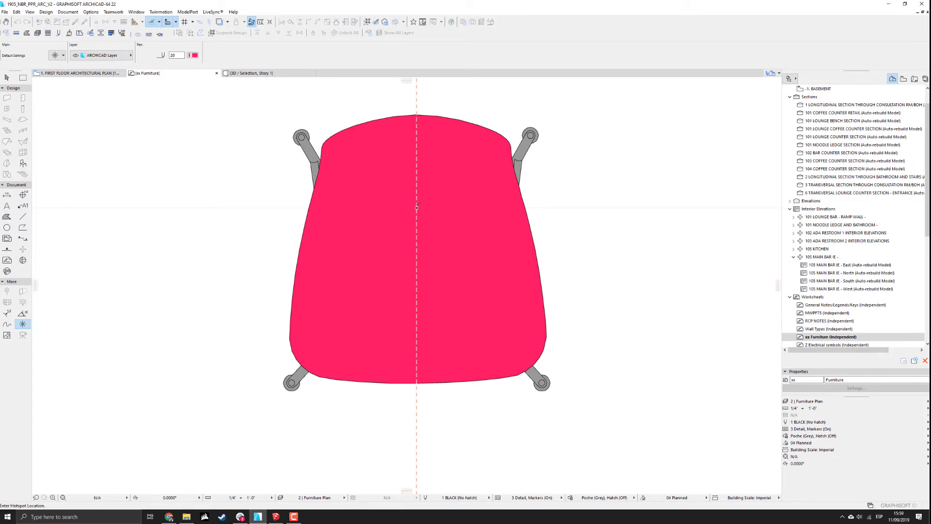
Place hotspots where the vertical guide line crosses the seat's upper and lower edges.
scroll(410, 141, up, 5)
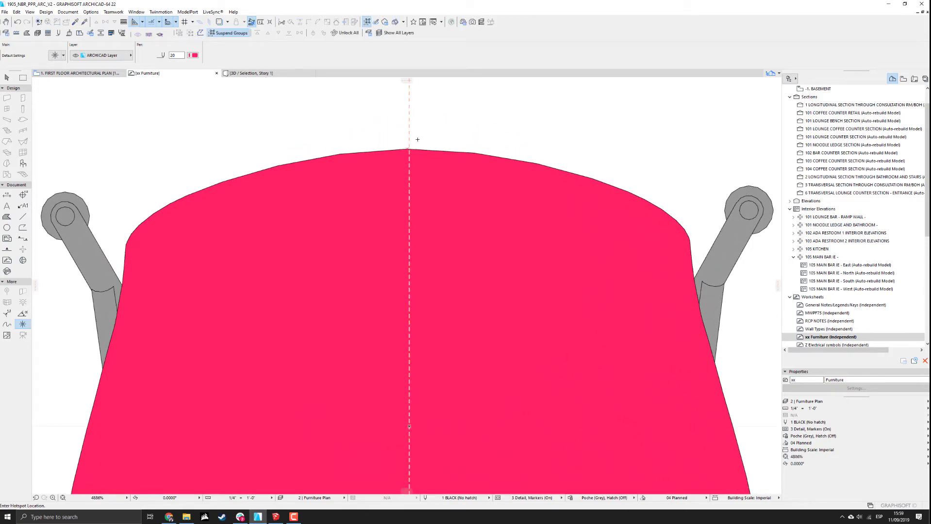
scroll(417, 139, up, 8)
scroll(414, 146, down, 13)
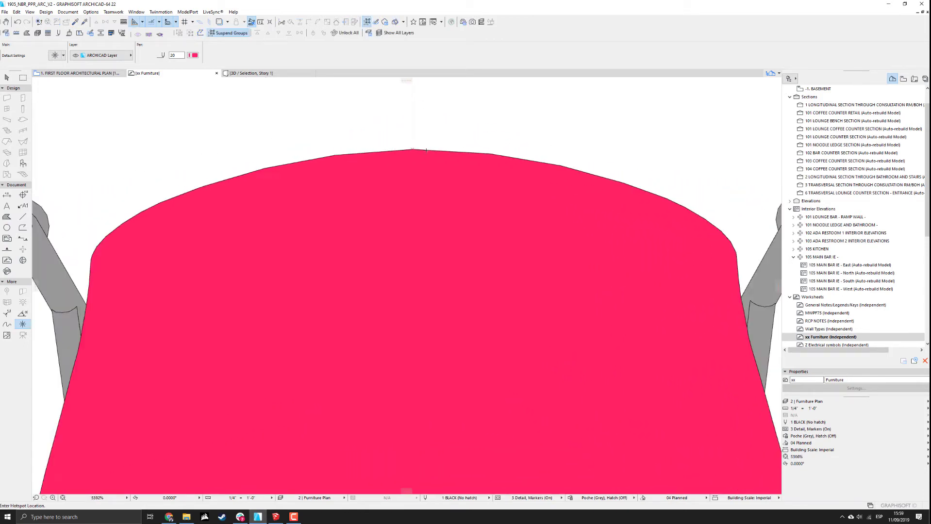
scroll(433, 359, up, 6)
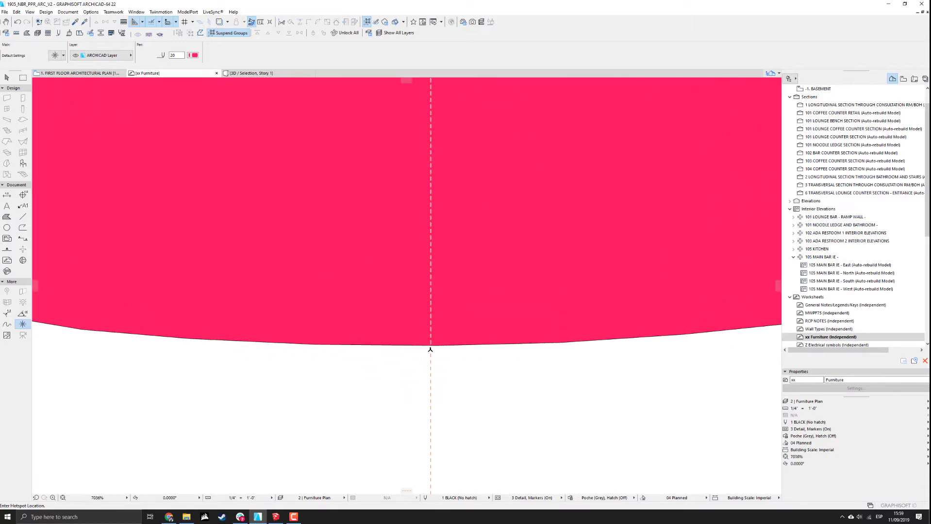
scroll(613, 362, down, 5)
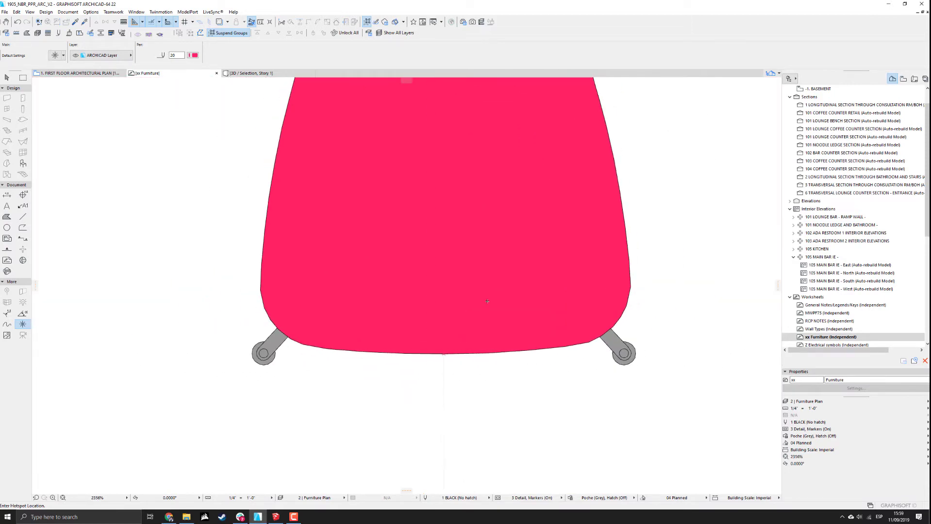
Place hotspots on the outer and lower edges of the foot rings on both lower legs.
scroll(609, 344, up, 3)
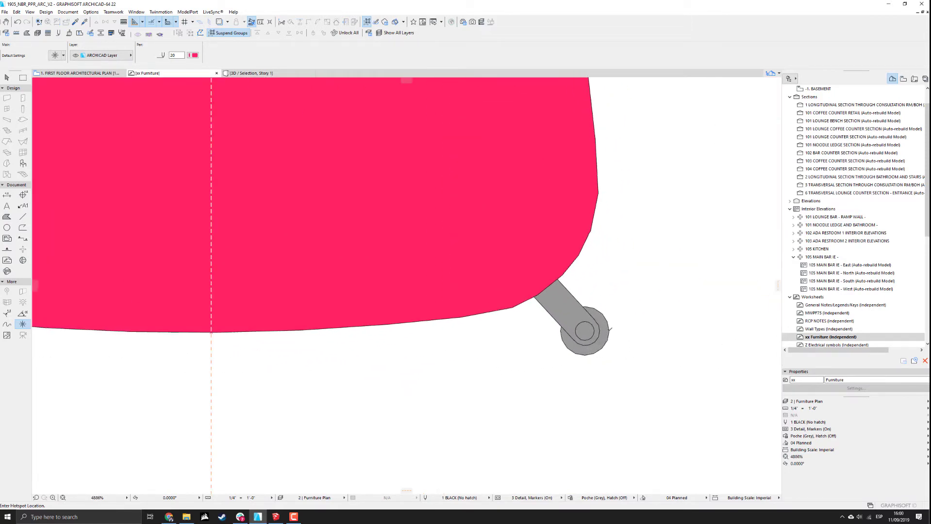
scroll(610, 330, down, 3)
scroll(608, 332, up, 2)
middle_drag(307, 331, 649, 328)
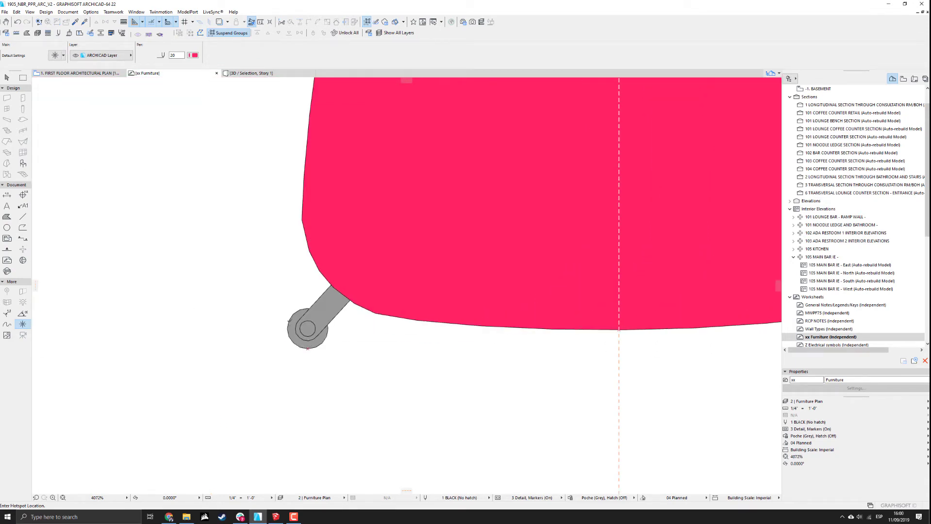
click(287, 328)
Place hotspots on the upper and outer edges of the upper-left leg's foot ring.
scroll(330, 300, down, 6)
middle_drag(317, 120, 314, 186)
scroll(314, 180, up, 5)
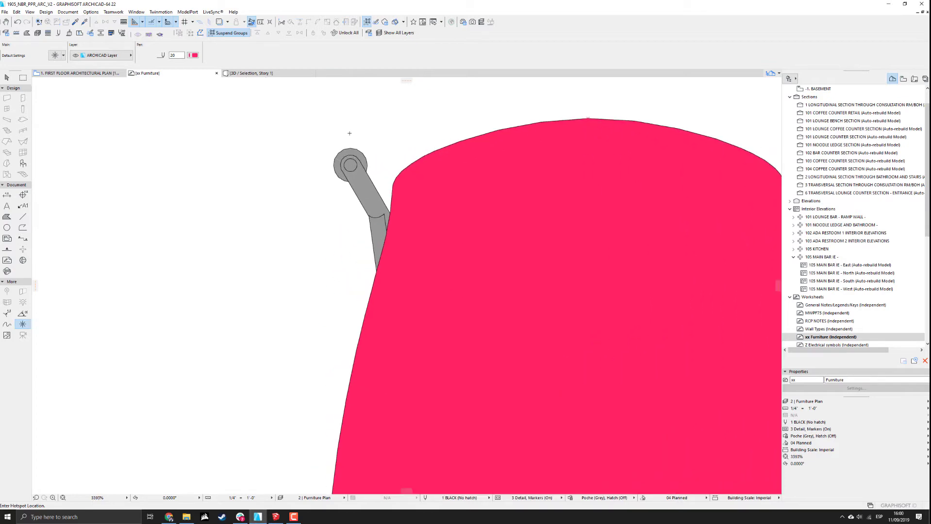
scroll(349, 133, up, 3)
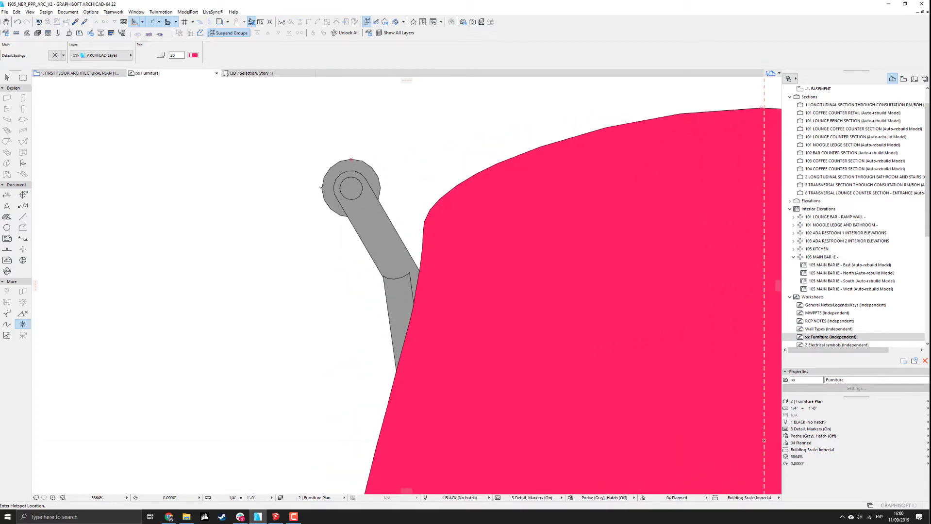
click(321, 188)
Place hotspots on the upper and outer edges of the upper-right leg's foot ring.
scroll(386, 194, down, 5)
middle_drag(539, 159, 452, 186)
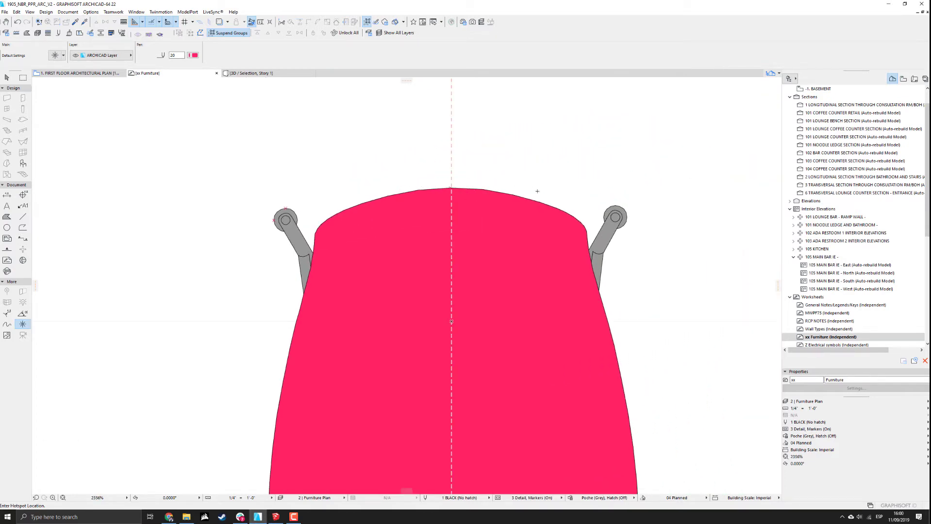
scroll(616, 206, up, 10)
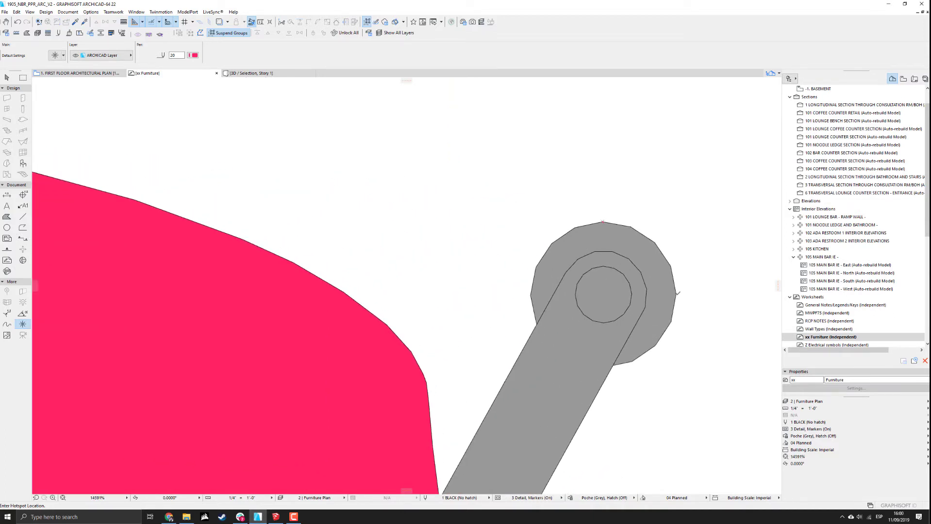
Place hotspots at the seat outline's widest points on both sides.
scroll(678, 293, down, 15)
scroll(643, 297, up, 6)
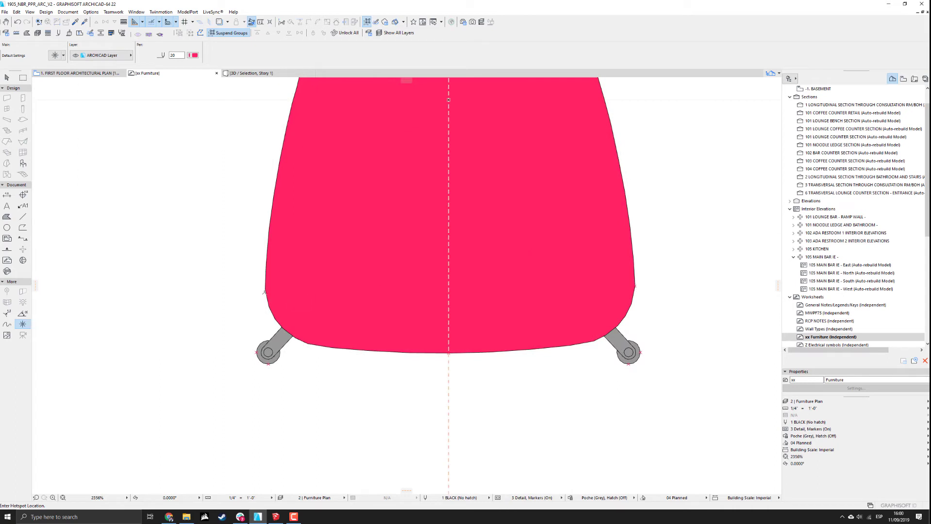
scroll(422, 294, down, 5)
middle_drag(484, 236, 484, 262)
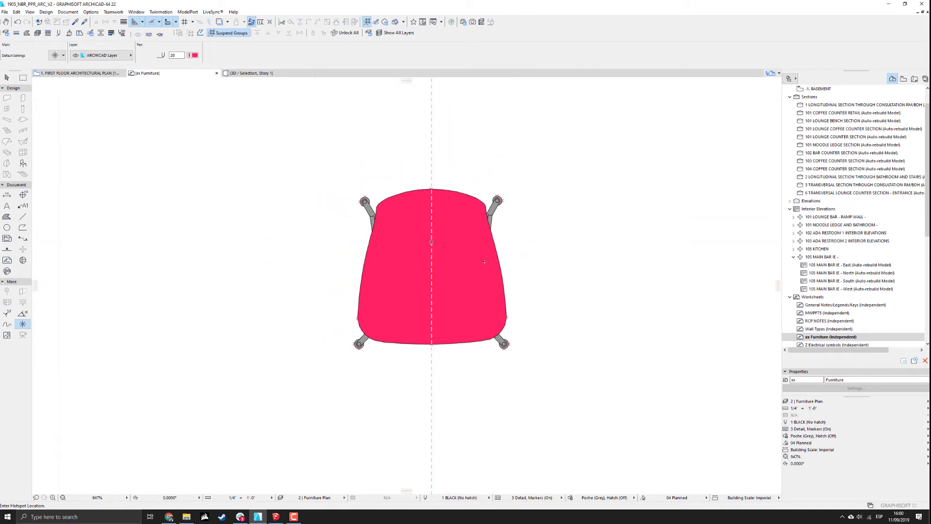
Select the stool's complete 2D symbol with its fills and hotspots in the worksheet, and switch to the first floor architectural plan.
click(7, 78)
drag(322, 150, 336, 204)
drag(208, 128, 600, 412)
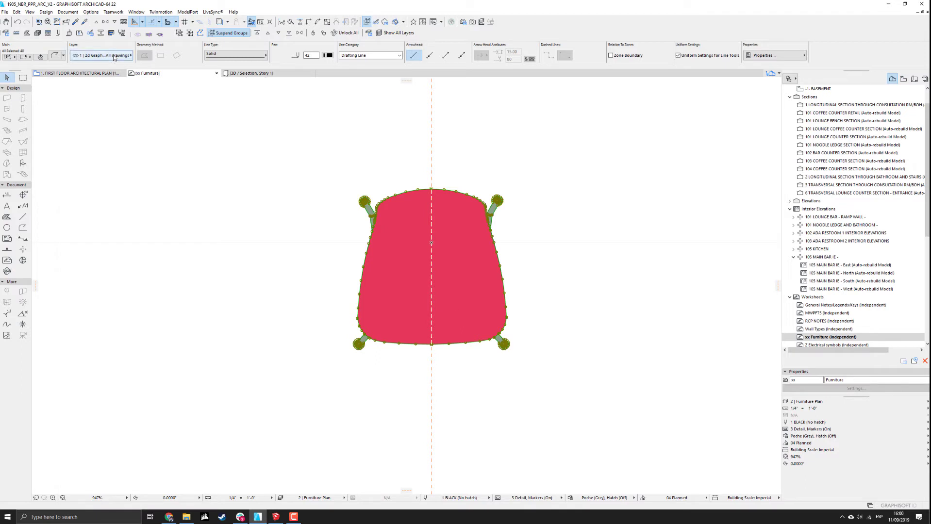
click(78, 72)
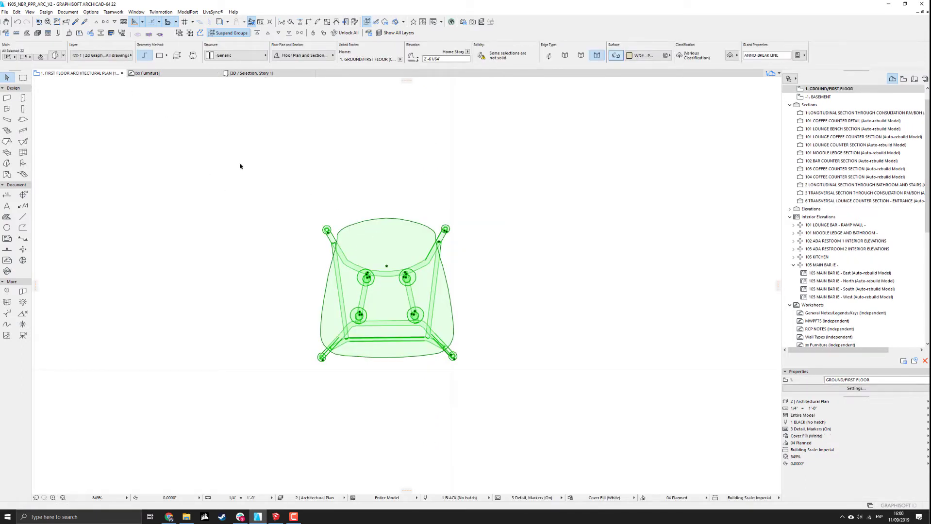
Deselect the stool model in the floor plan and examine its seat and leg outlines.
middle_drag(375, 257, 409, 264)
scroll(401, 252, up, 2)
scroll(401, 251, down, 4)
scroll(408, 263, up, 3)
click(434, 189)
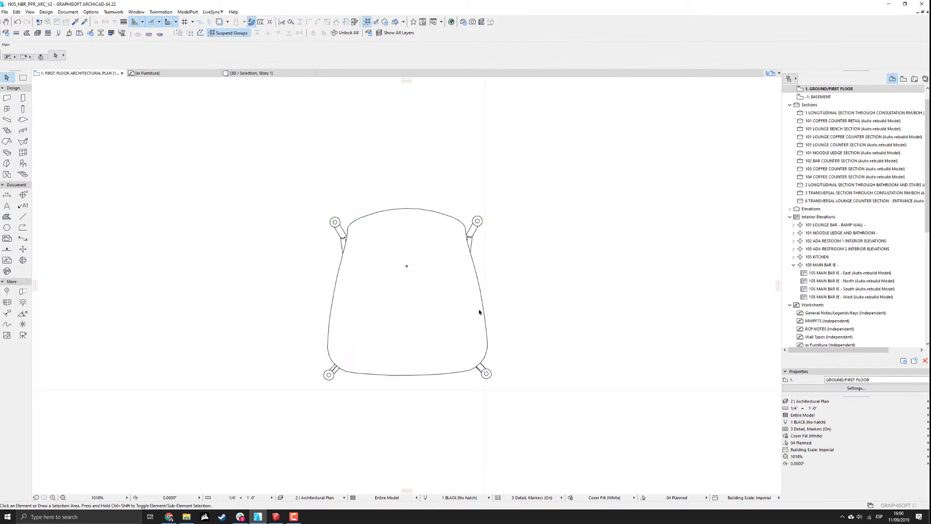
click(478, 222)
click(483, 236)
scroll(513, 295, down, 3)
middle_drag(514, 296, 447, 278)
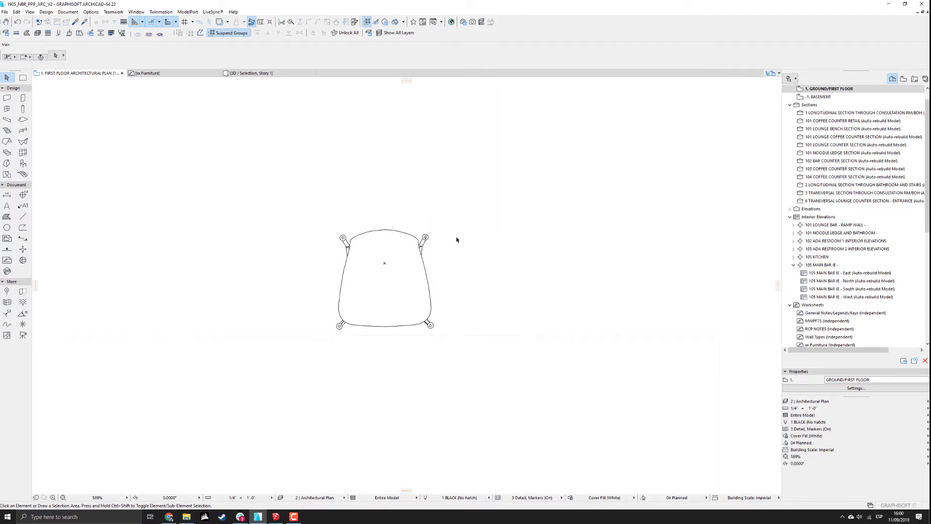
drag(280, 180, 512, 380)
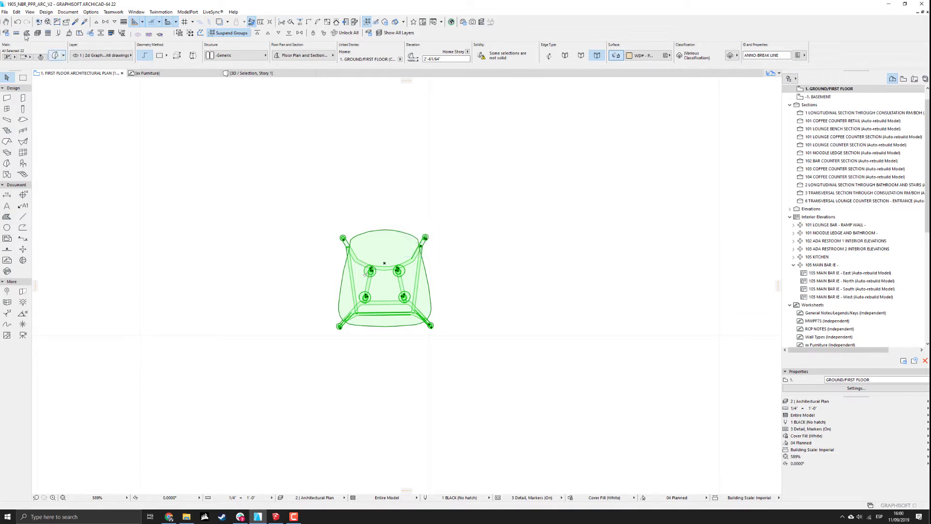
click(5, 15)
click(342, 219)
click(336, 213)
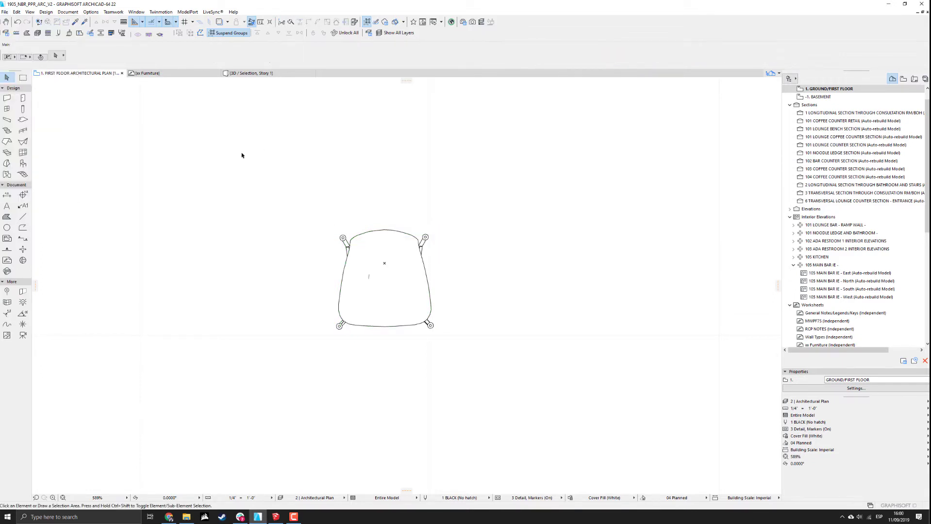
Select the whole stool model in the floor plan and start saving the selection as a library object.
drag(210, 136, 574, 404)
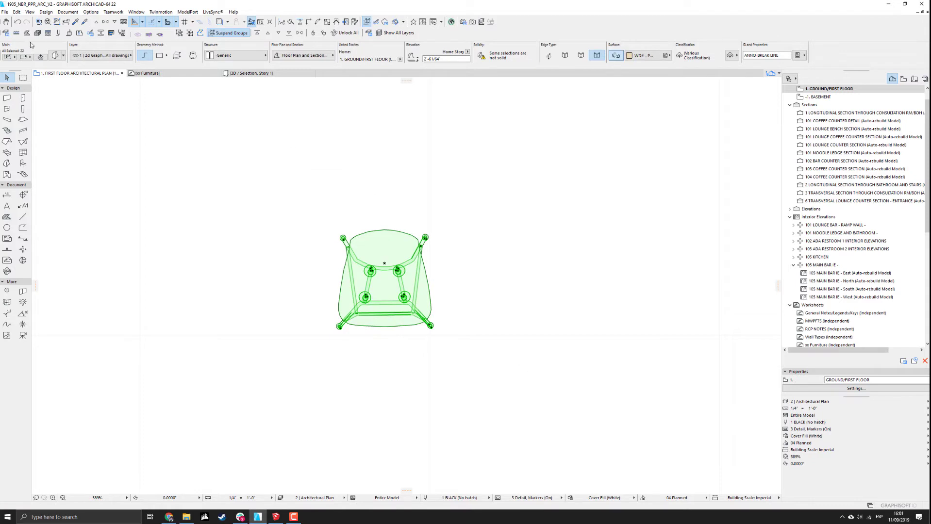
click(5, 11)
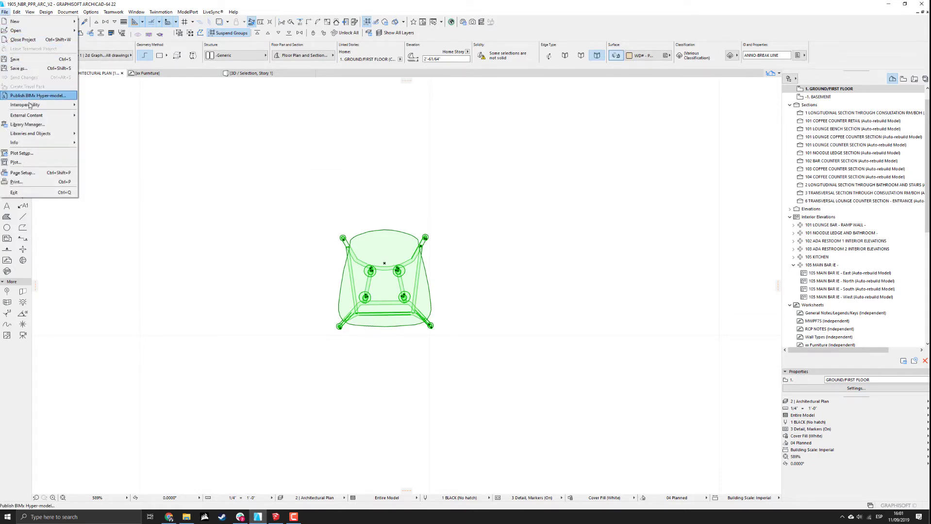
mouse_move(37, 116)
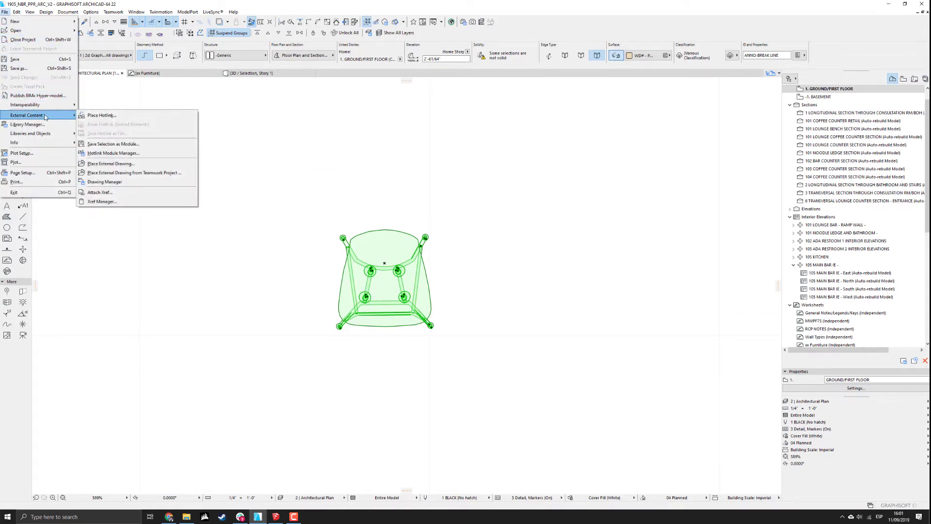
mouse_move(42, 137)
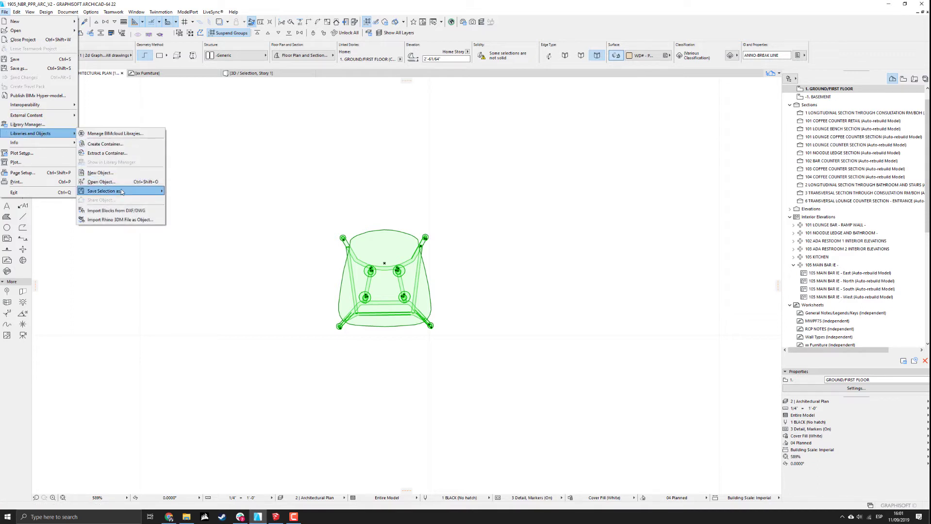
mouse_move(122, 193)
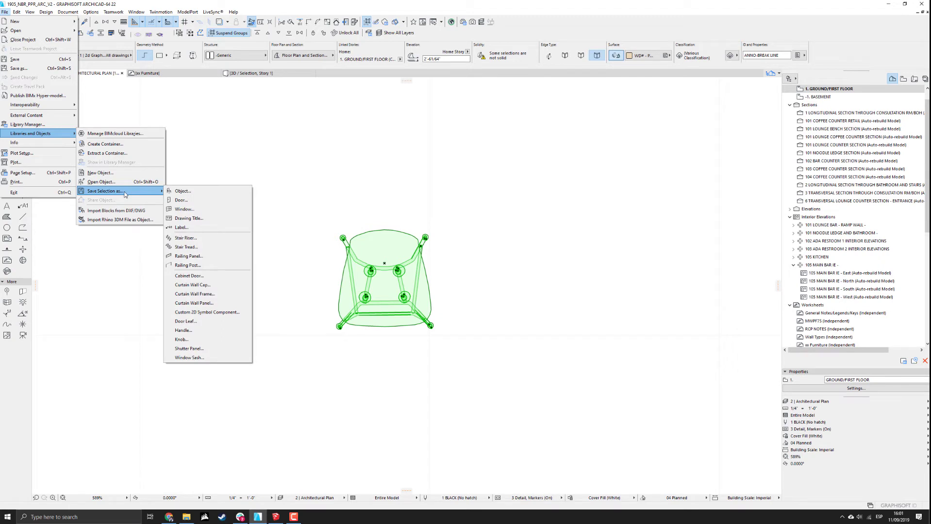
click(175, 191)
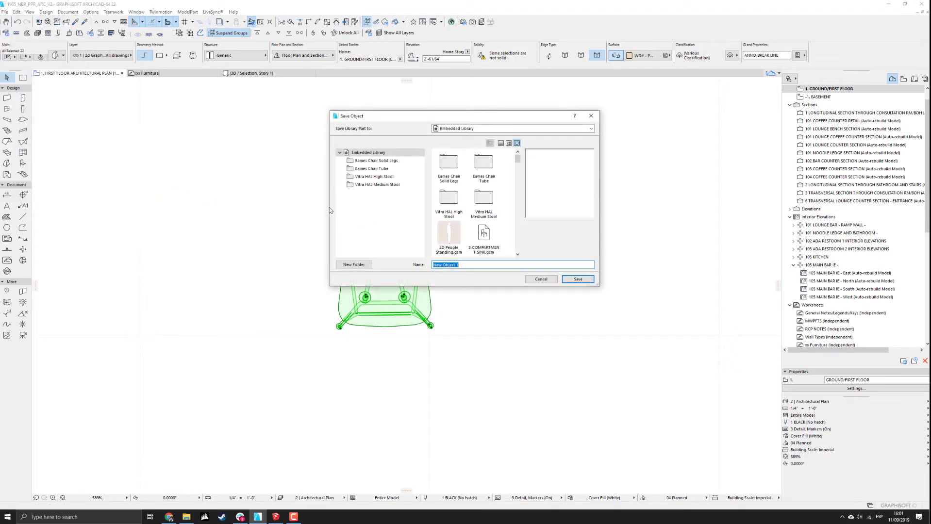
Save the object as "Vitra Hal Medium Stool" in the embedded library's Vitra HAL Medium Stool folder.
click(381, 184)
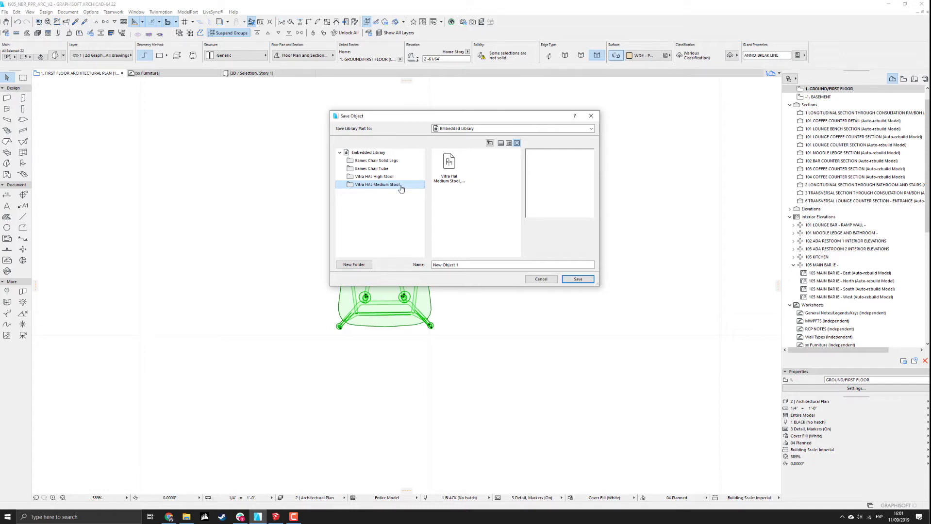
click(446, 179)
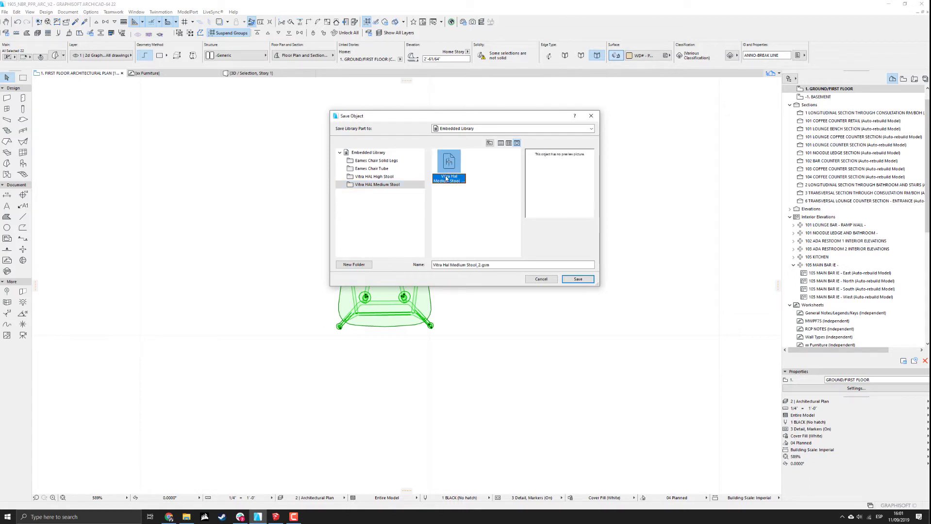
click(481, 264)
key(BackSpace)
key(BackSpace)
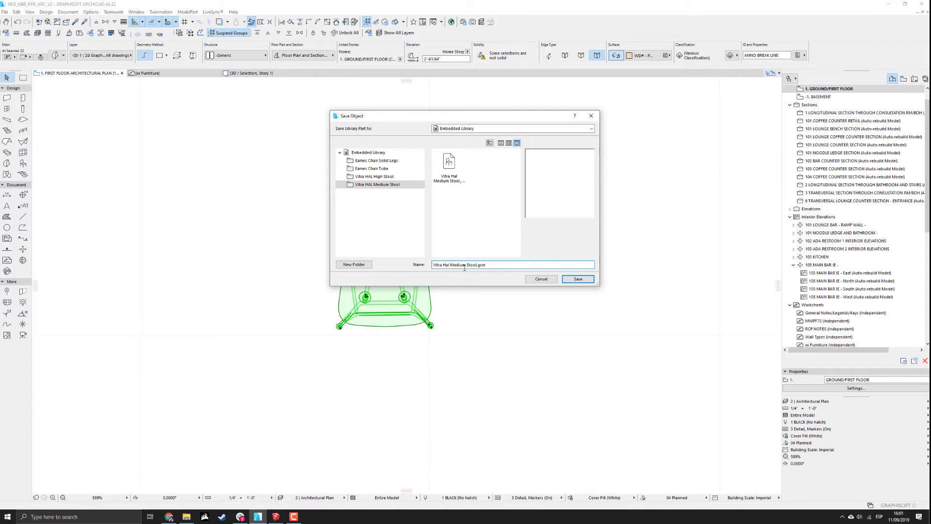
drag(502, 265, 408, 265)
click(576, 281)
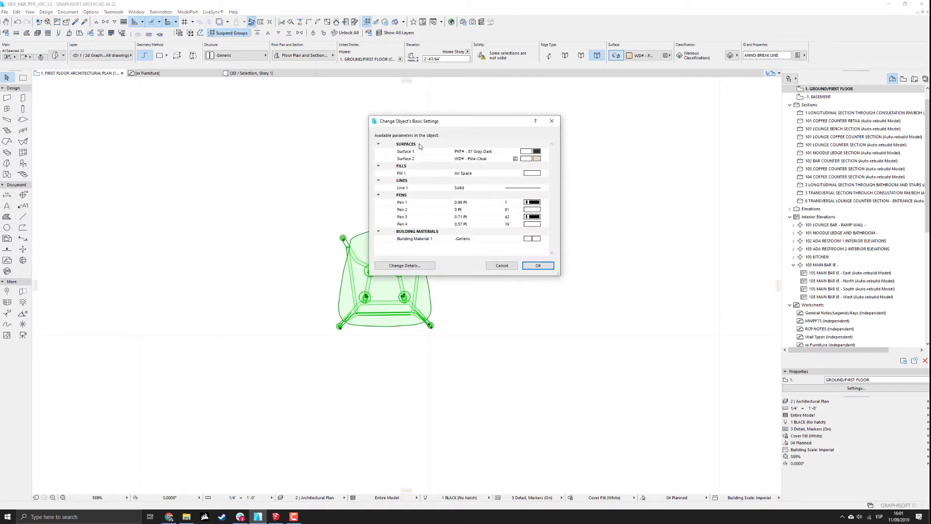
Rename the object's Surface 1 parameter to "Legs" and open the Surface 2 name for editing.
click(408, 151)
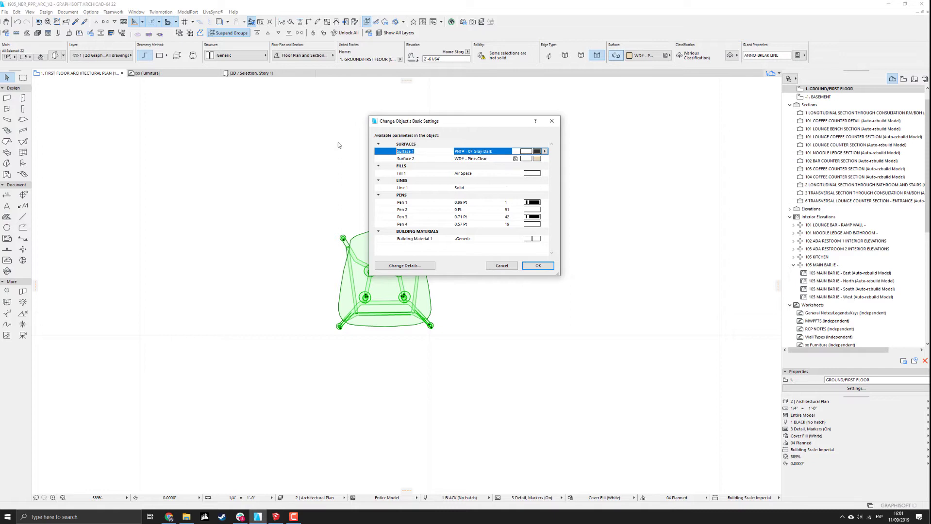
text(Legs)
click(418, 158)
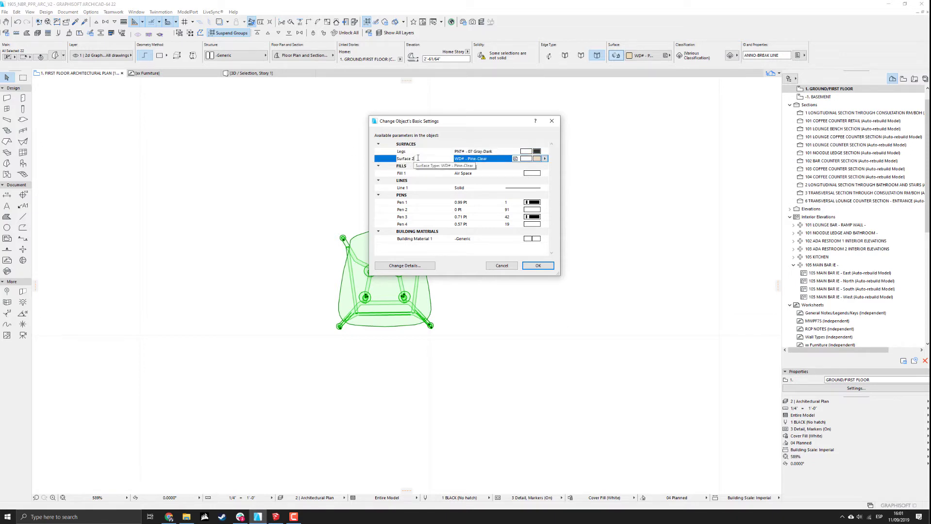
click(417, 159)
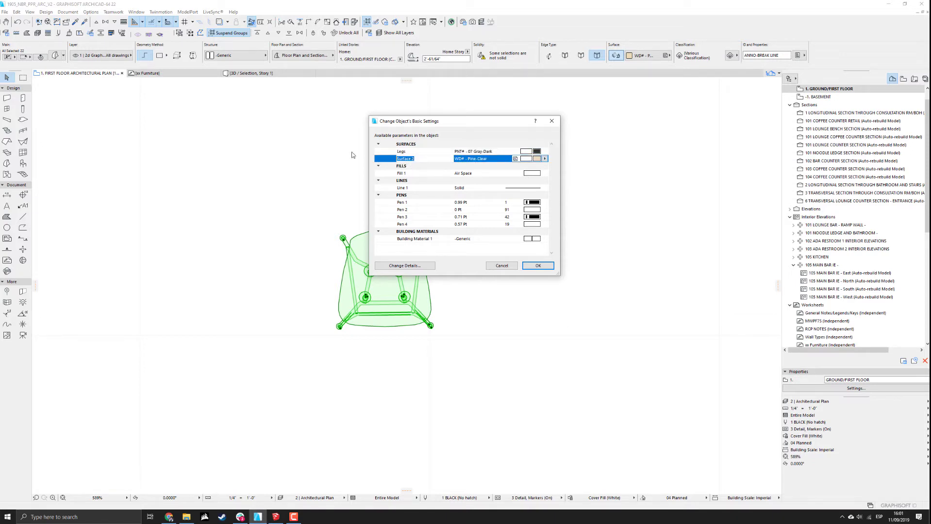
Name the second surface parameter Seat and accept the object's basic settings.
text(Seat)
click(416, 173)
click(418, 174)
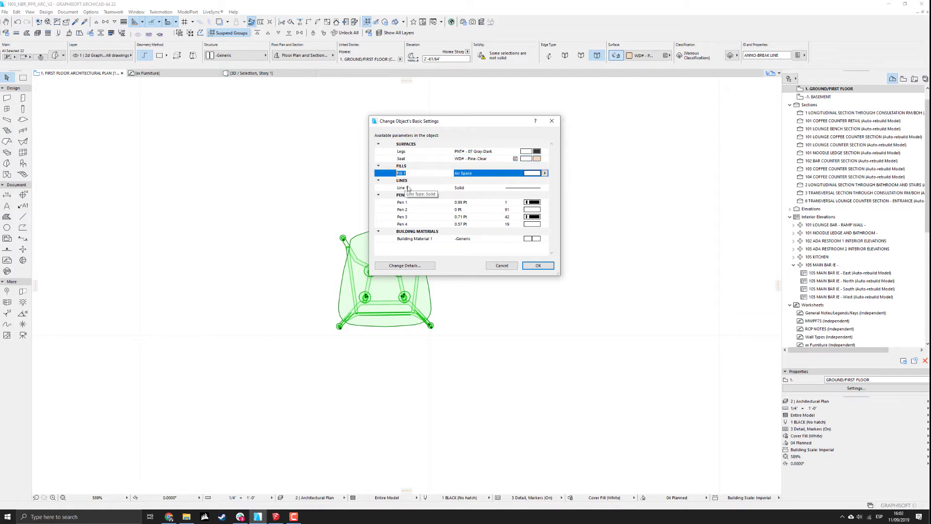
click(432, 190)
click(414, 203)
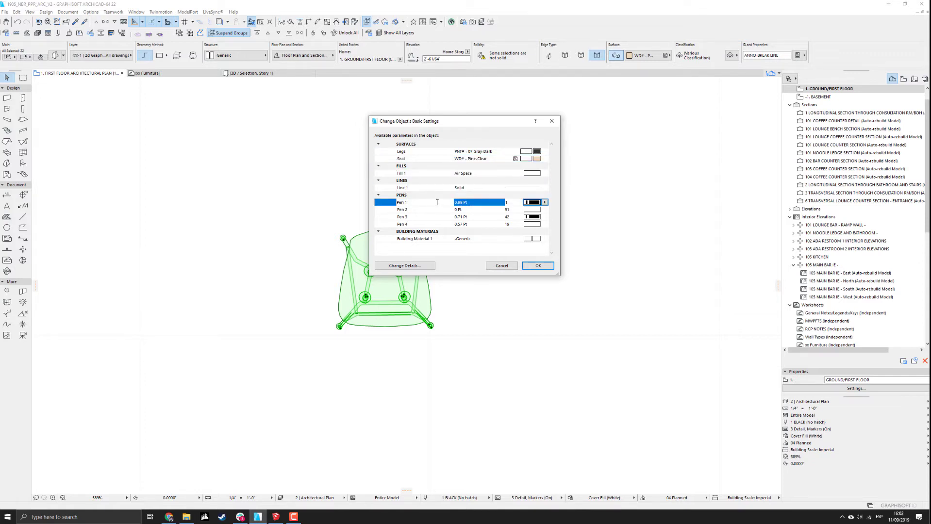
click(410, 211)
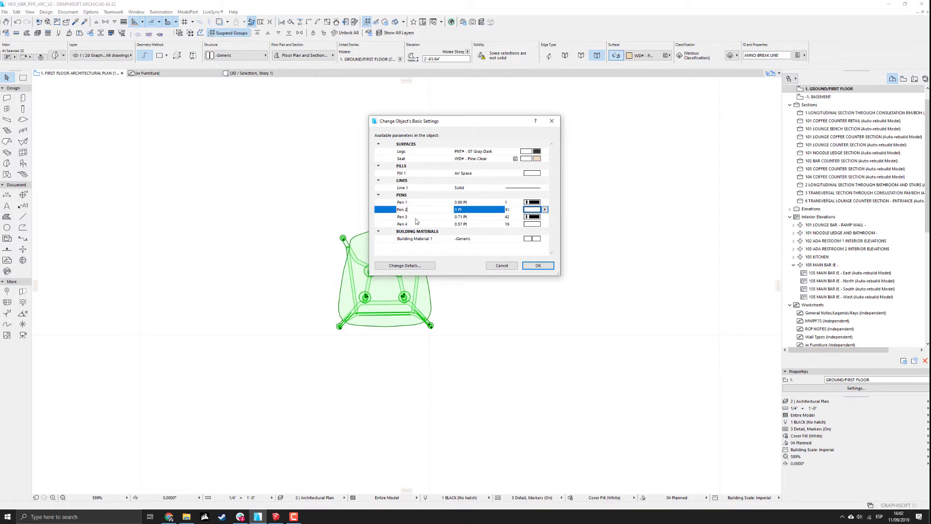
click(416, 219)
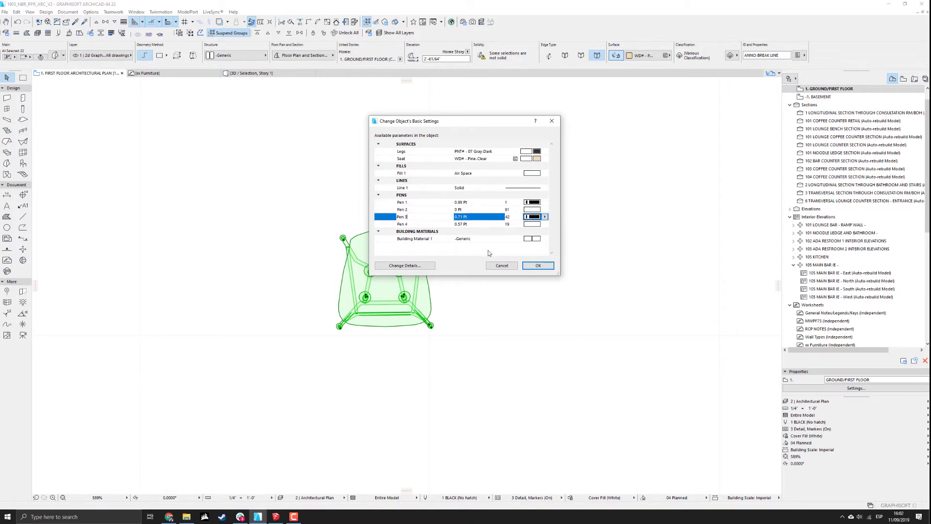
click(538, 266)
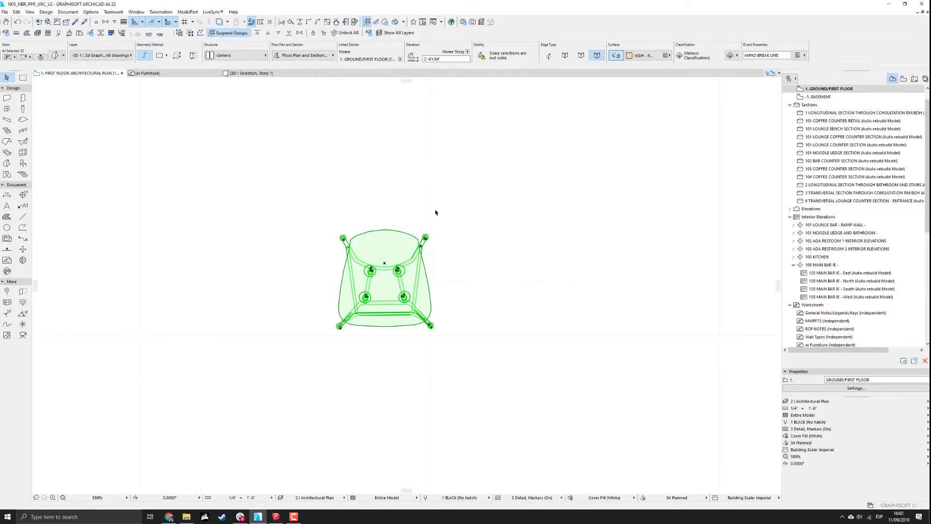
Place the Vitra Hal Medium Stool object beside the original stool and move it level with the original's reference mark.
click(403, 219)
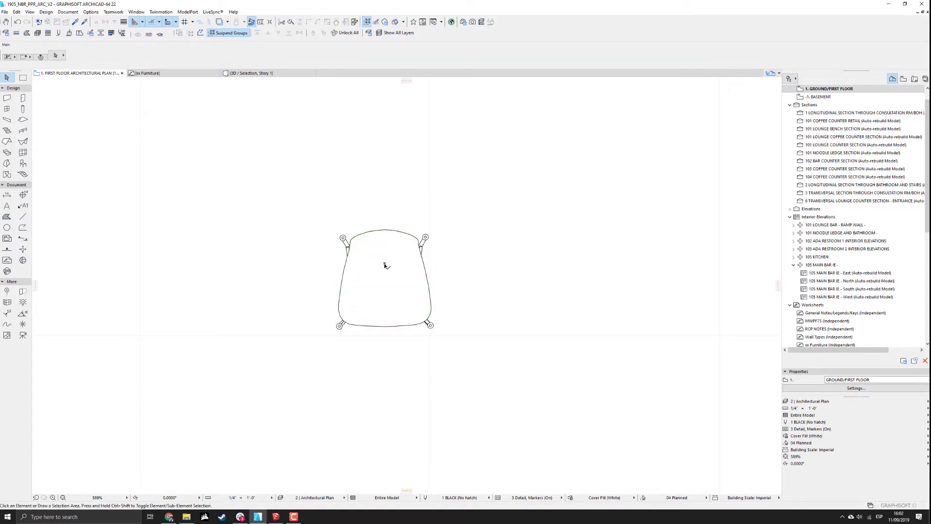
click(23, 164)
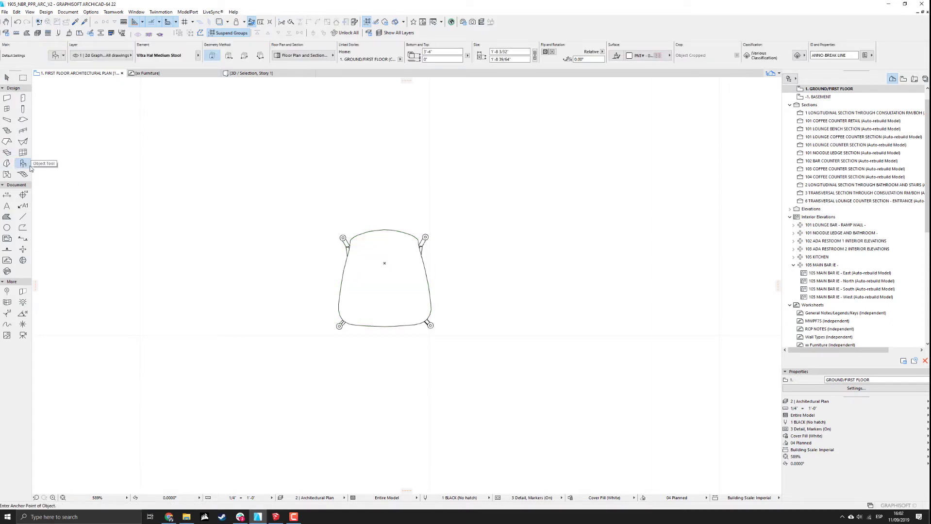
click(489, 269)
key(Escape)
click(488, 271)
key(ctrl+d)
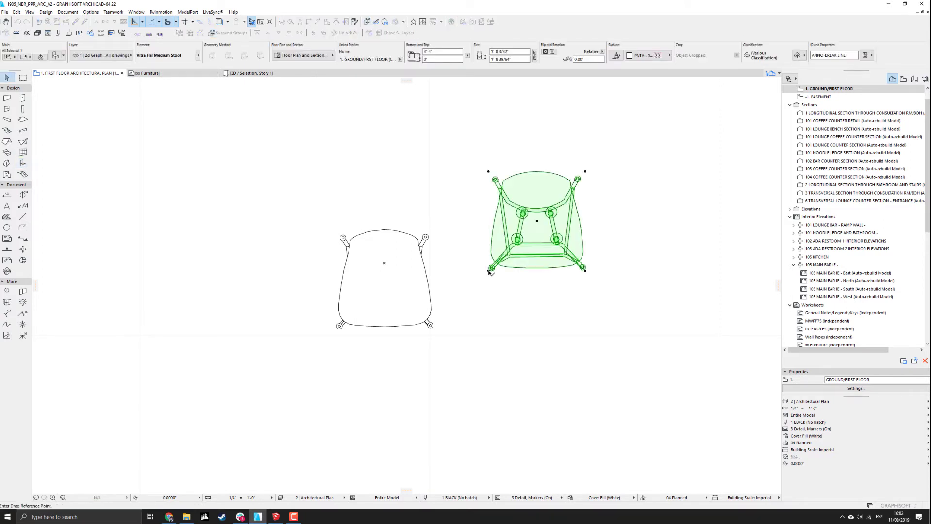
click(489, 270)
click(385, 264)
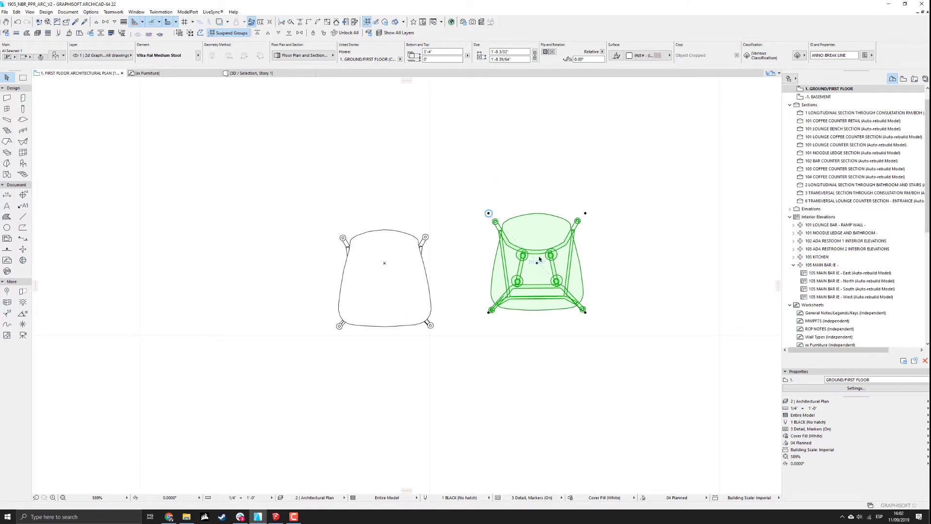
Delete the placed Vitra Hal Medium Stool object.
middle_drag(539, 261, 536, 261)
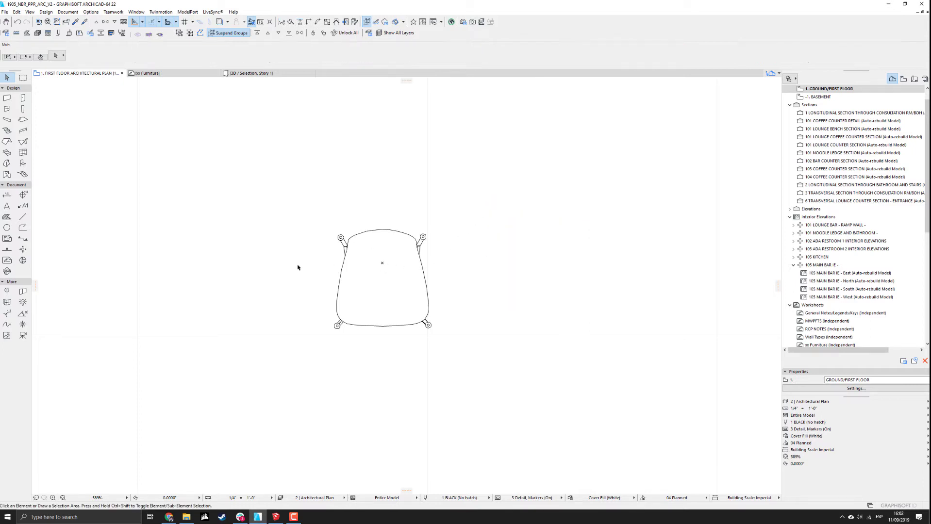
key(Delete)
Place a hotspot on the reference mark inside the original stool's seat.
click(23, 325)
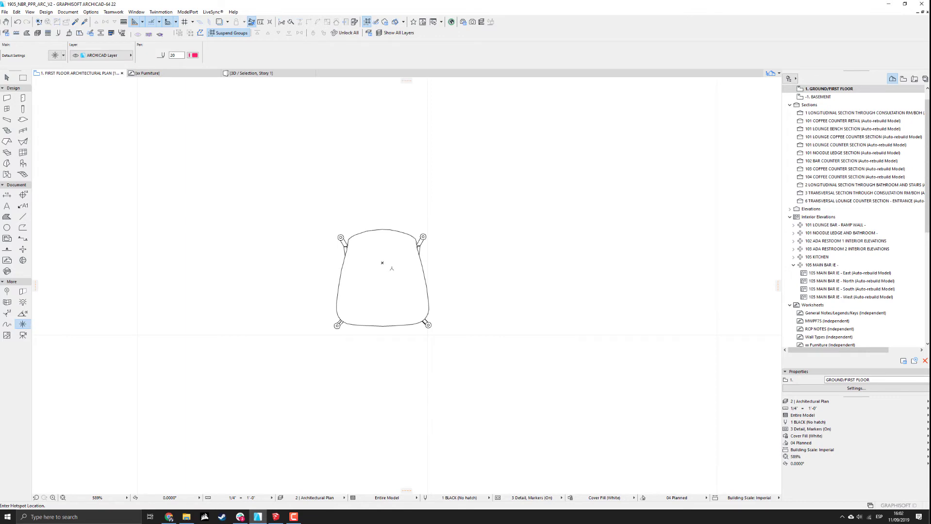
key(Escape)
Save the whole stool with its hotspot as an object, replacing Vitra Hal Medium Stool.gsm in the embedded Vitra HAL Medium Stool folder.
drag(261, 177, 479, 365)
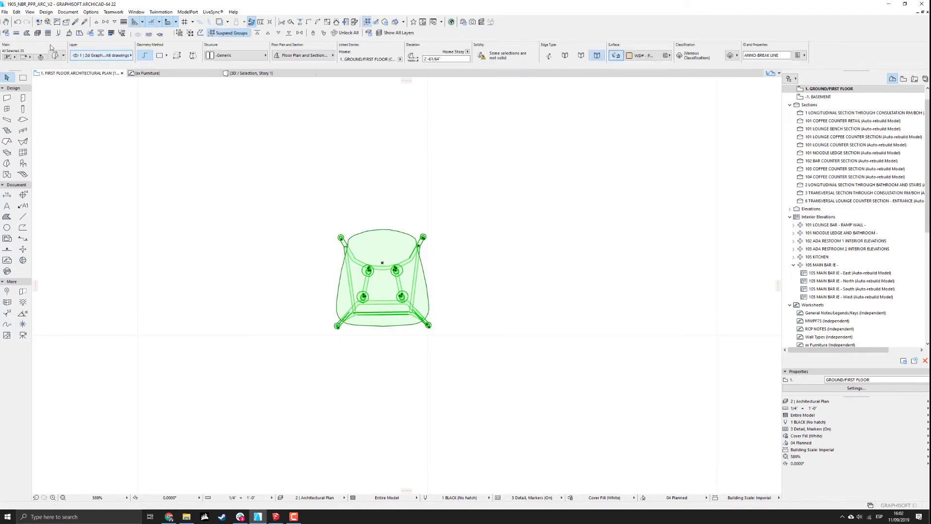
click(4, 11)
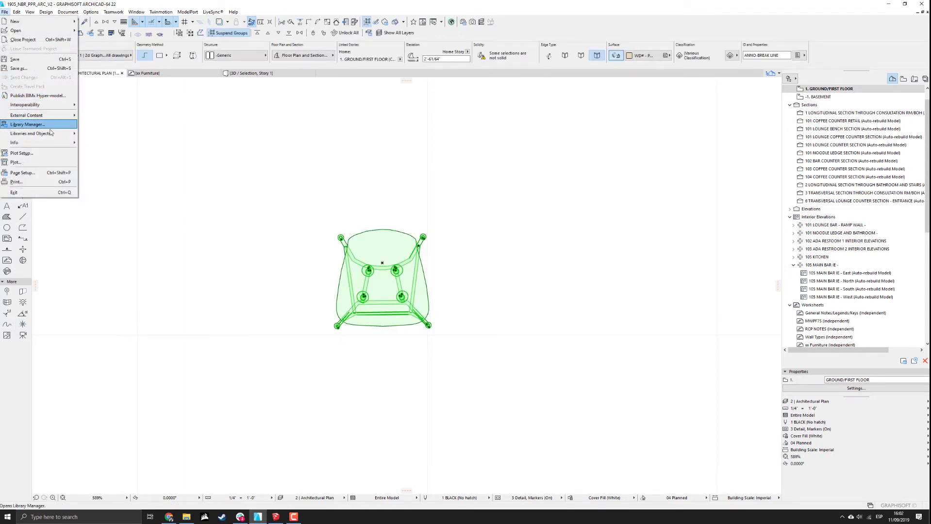
mouse_move(50, 133)
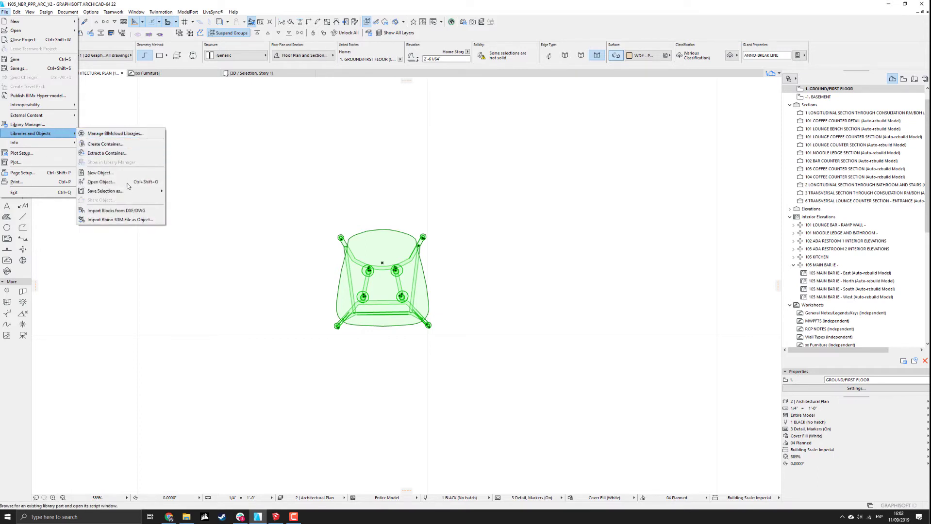
mouse_move(131, 191)
click(194, 192)
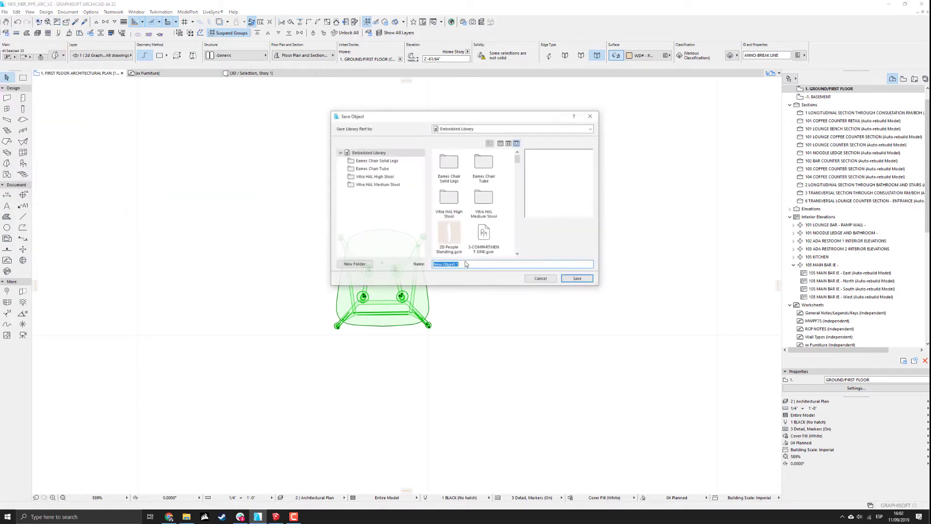
click(390, 187)
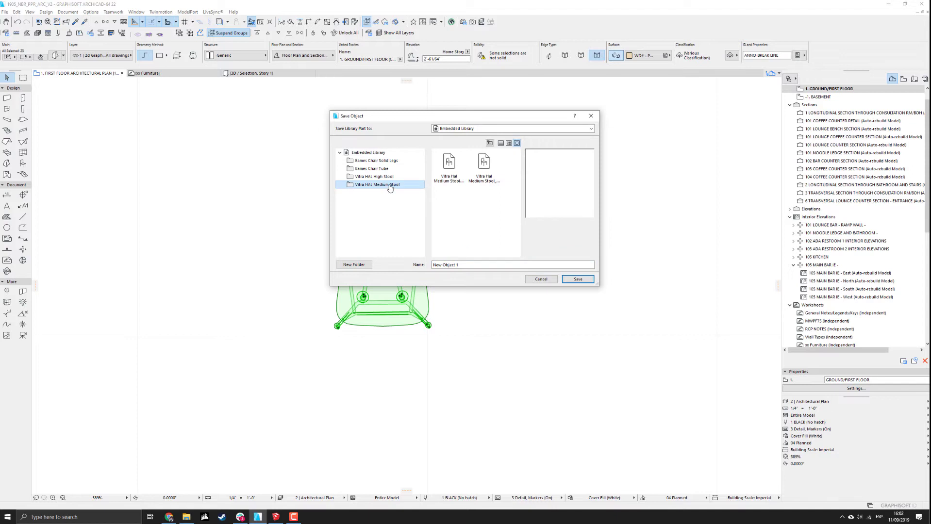
click(449, 165)
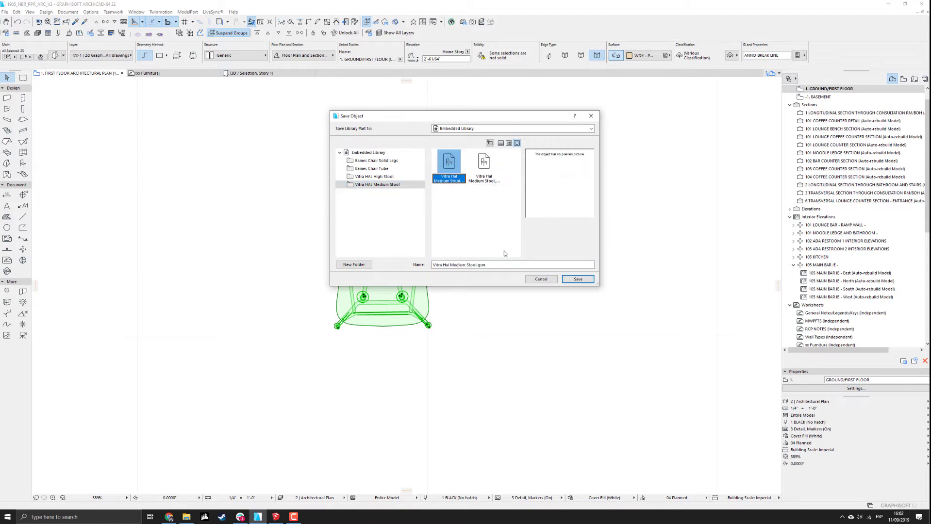
click(577, 279)
click(577, 296)
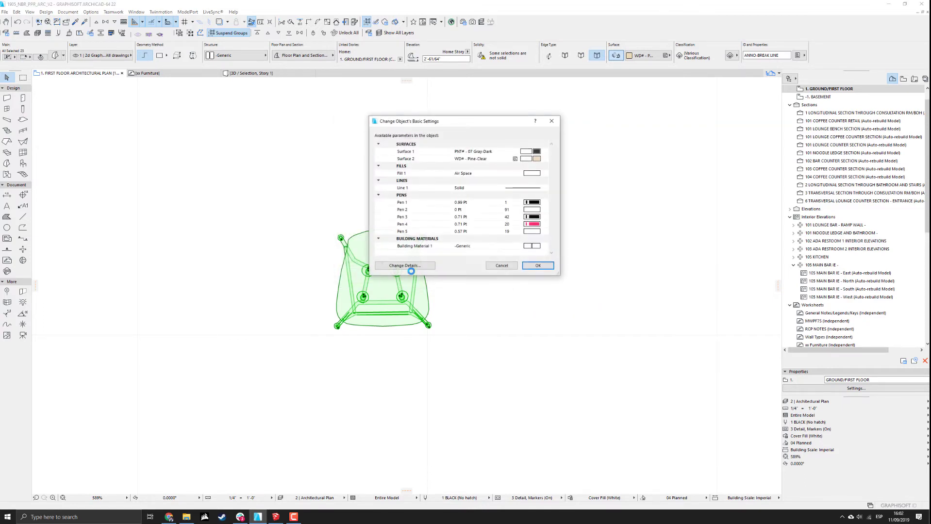
Name the two surface parameters Legs and Seat and accept the object's basic settings.
click(421, 152)
drag(420, 152, 347, 149)
text(Le)
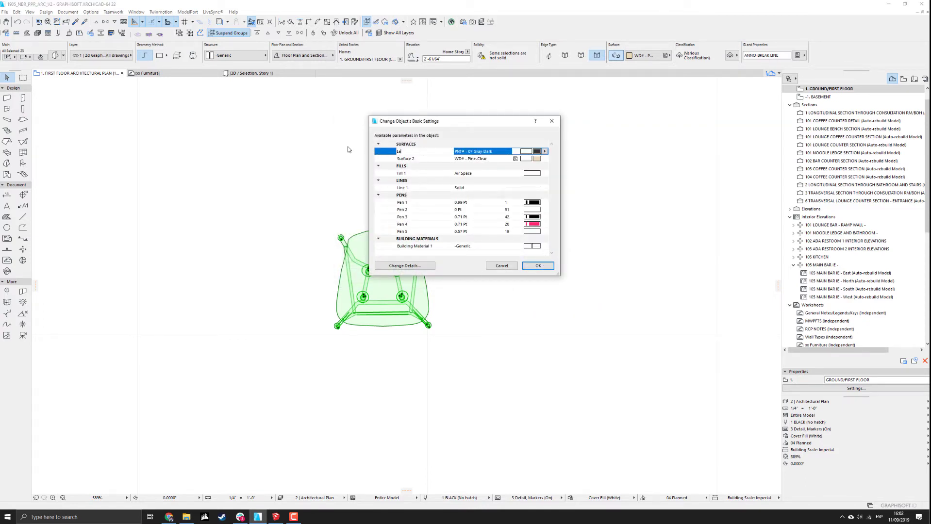
text(gs)
key(Tab)
text(S)
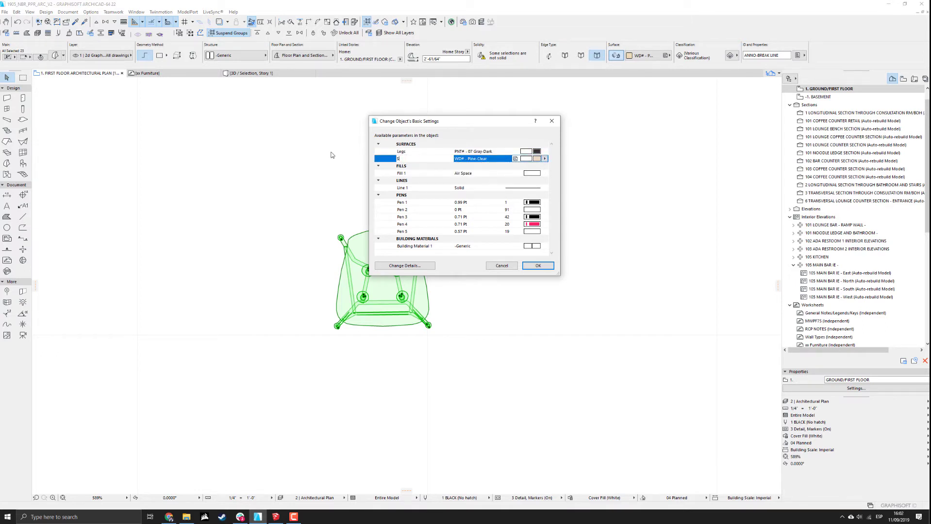
text(eat)
click(544, 266)
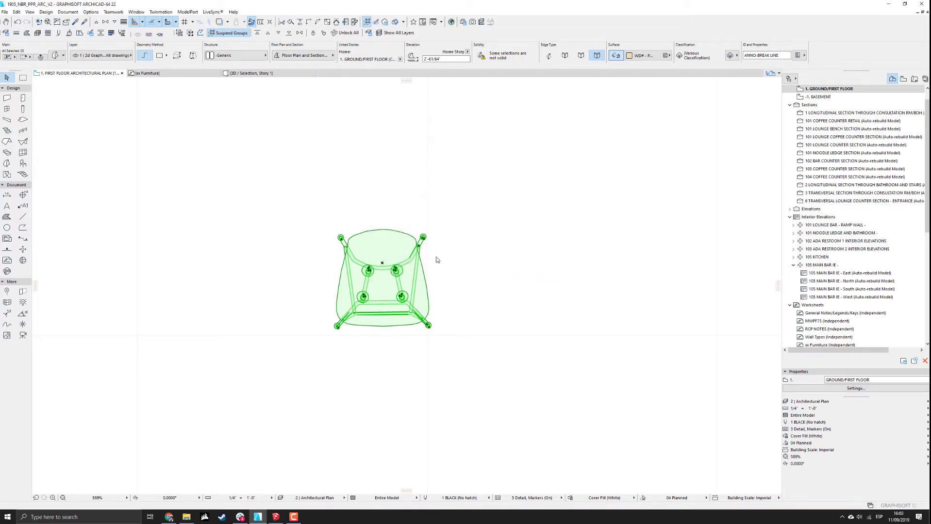
Place the Vitra Hal Medium Stool object beside the original and move it by its seat hotspot level with the original's reference mark.
click(23, 163)
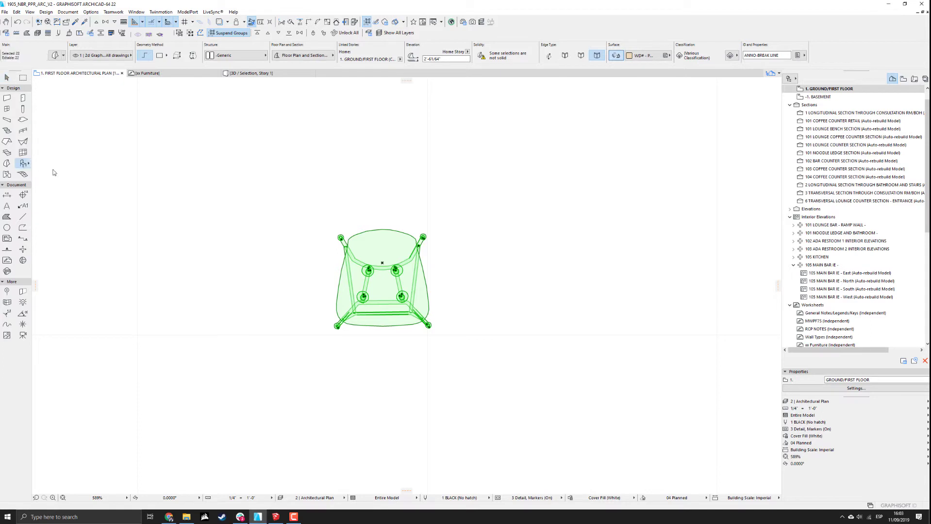
key(Escape)
click(521, 246)
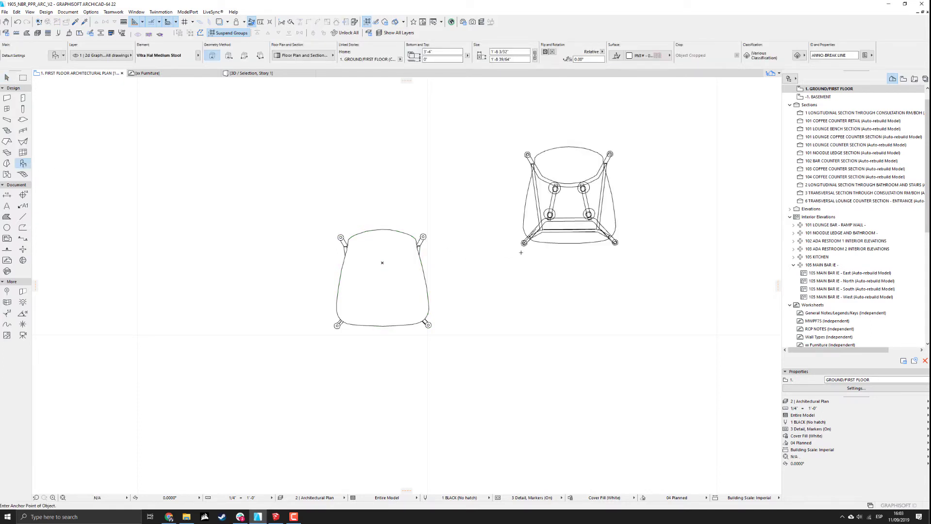
click(571, 189)
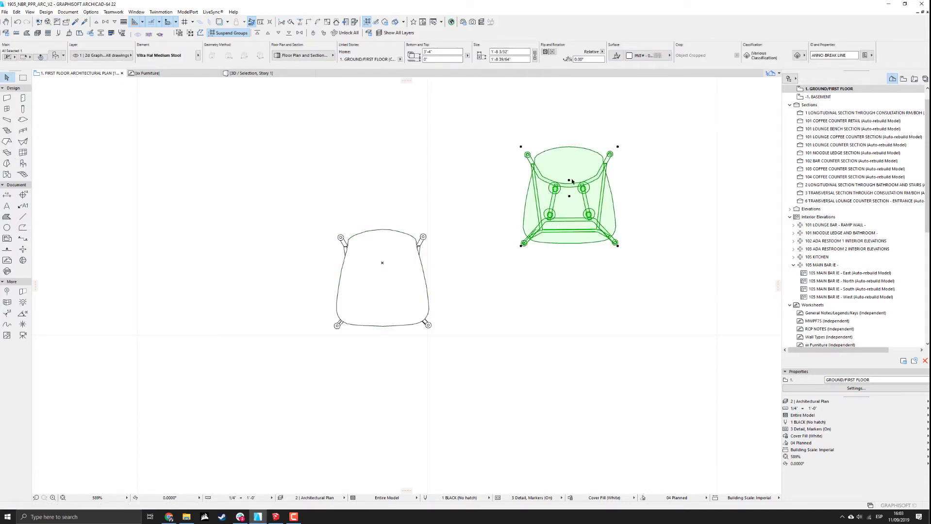
drag(571, 181, 530, 264)
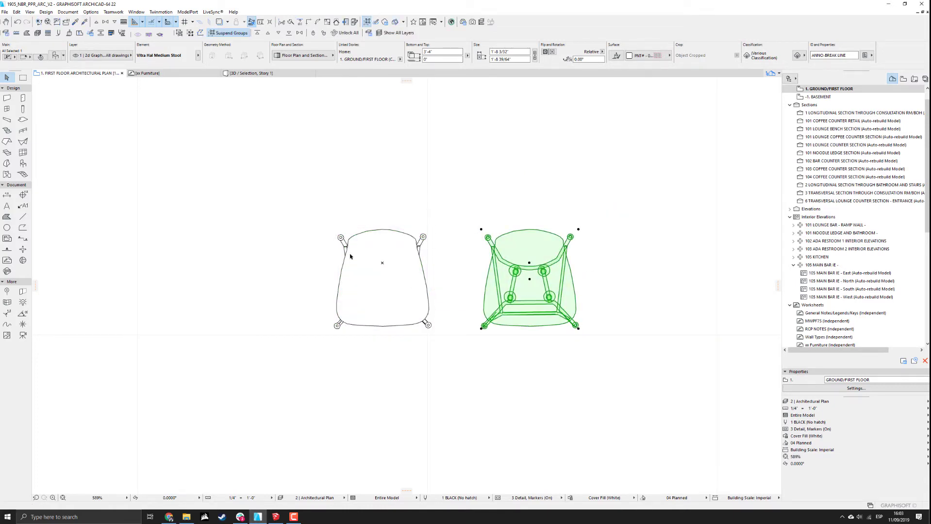
Delete the original stool's elements, keeping the placed object.
click(343, 181)
drag(284, 180, 451, 362)
key(Delete)
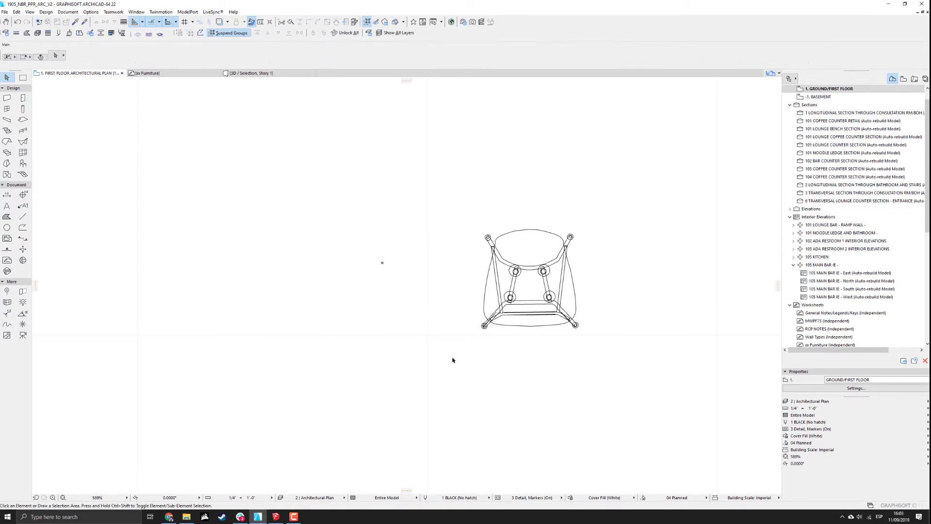
Paste the 2D stool drawing with its filled seat where the original stool stood.
click(484, 327)
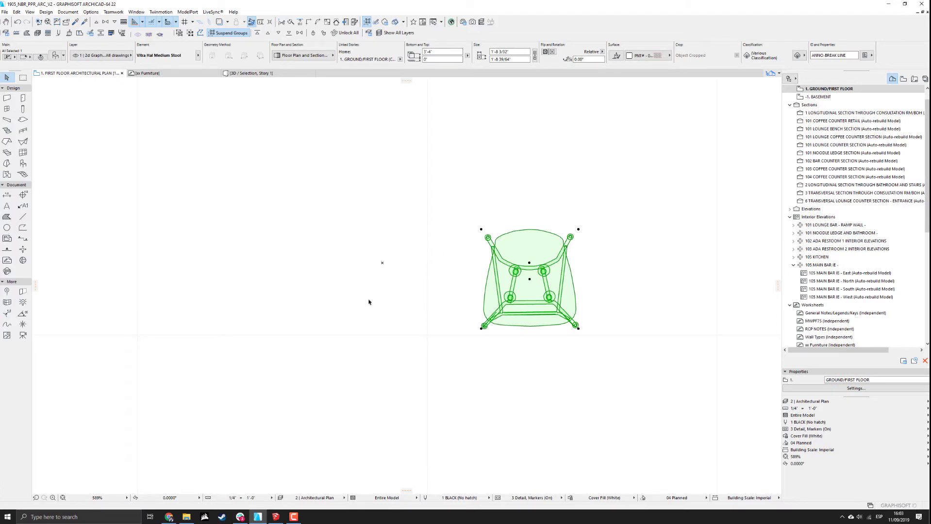
click(404, 292)
key(ctrl+z)
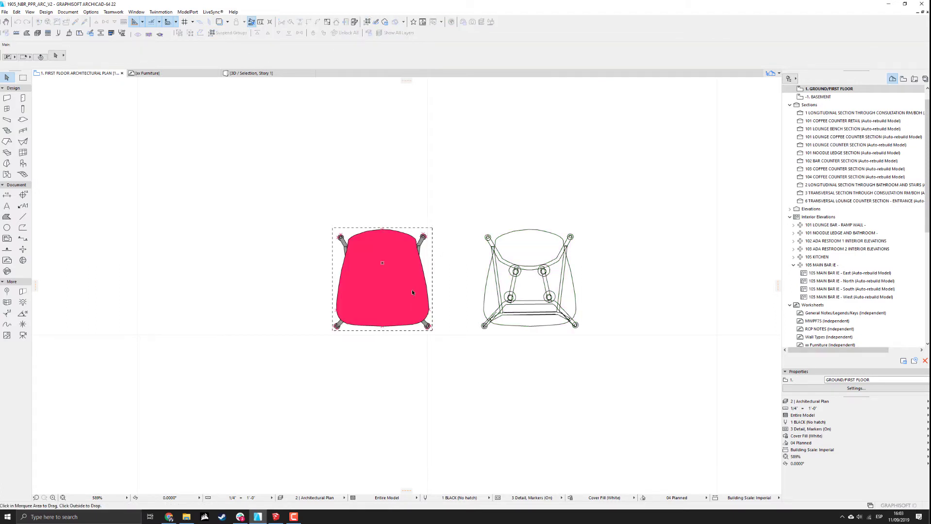
Save the 2D stool drawing as object Vitra Hal Medium Stool_2D in the Vitra HAL Medium Stool library folder, accepting its basic settings.
drag(282, 179, 453, 377)
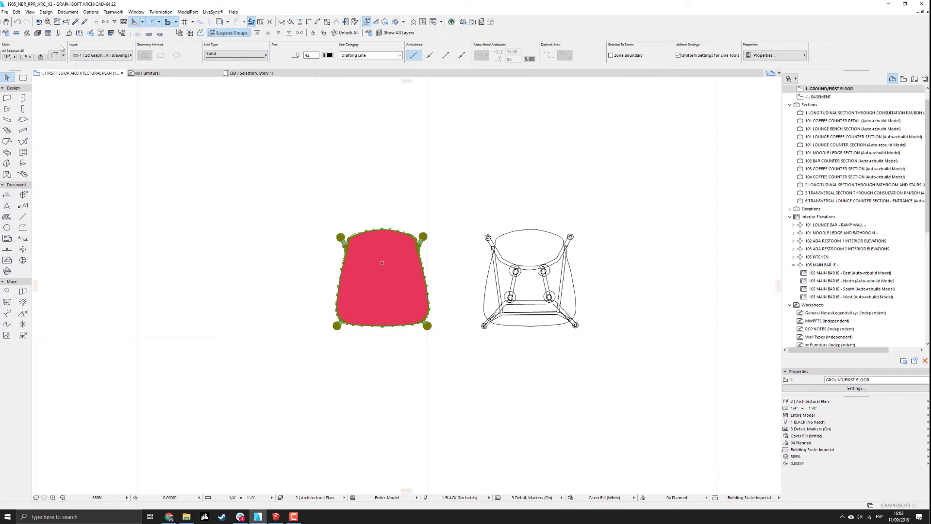
click(4, 12)
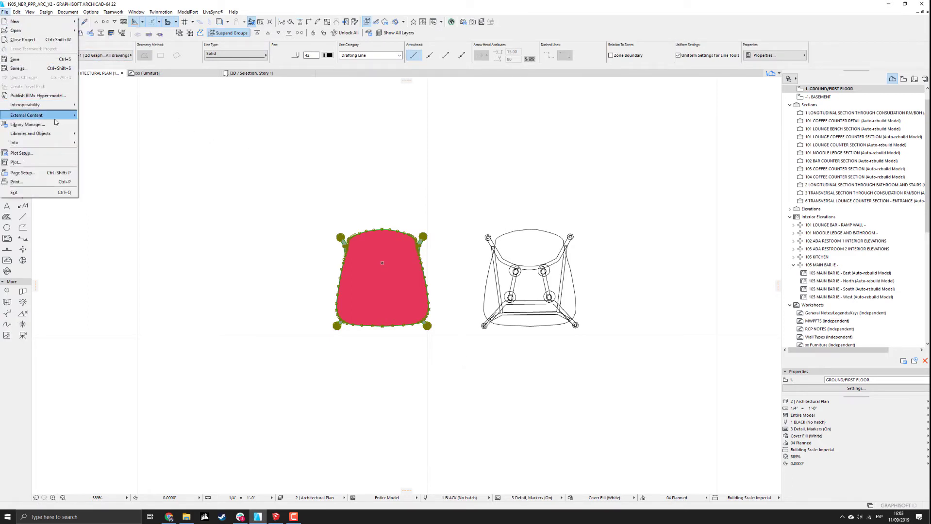
mouse_move(55, 121)
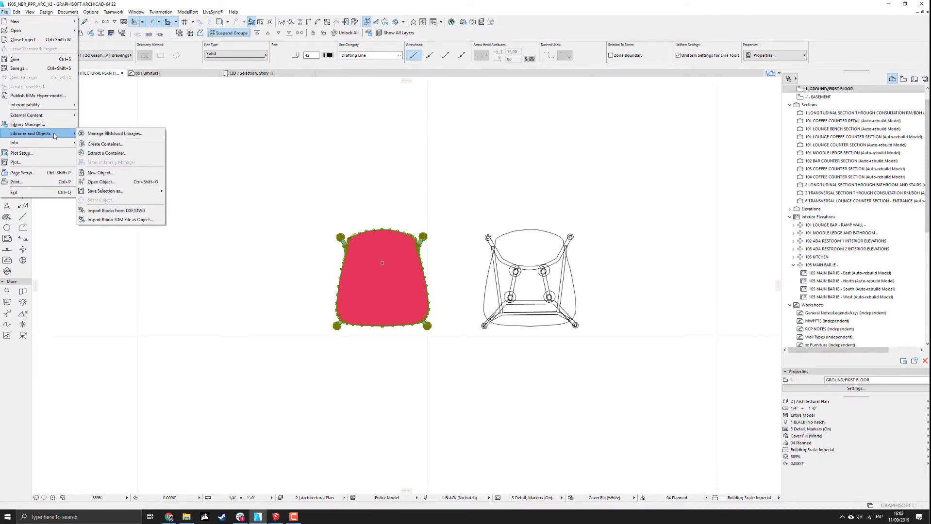
mouse_move(135, 191)
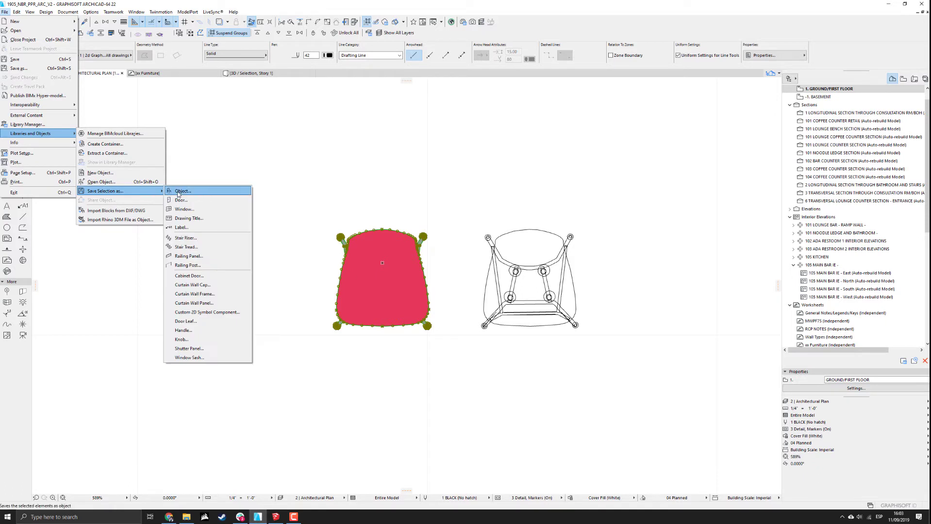
click(179, 192)
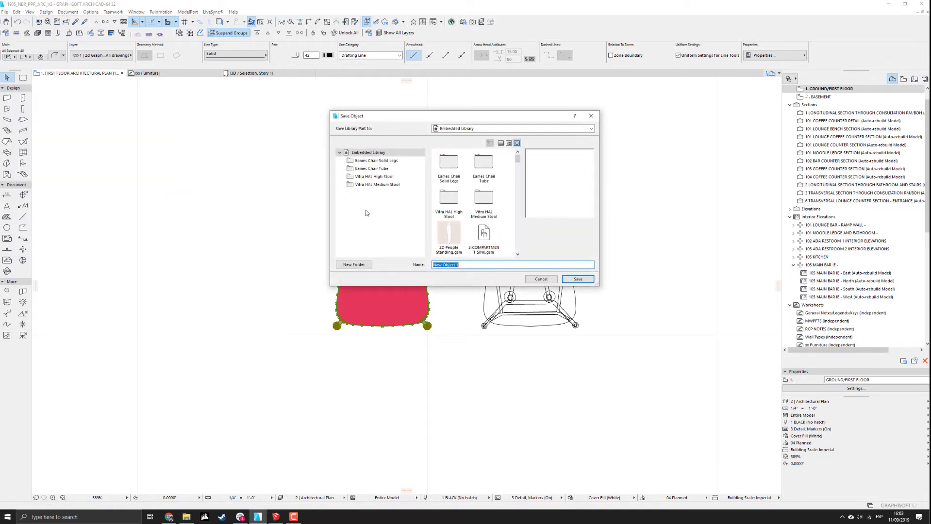
click(376, 186)
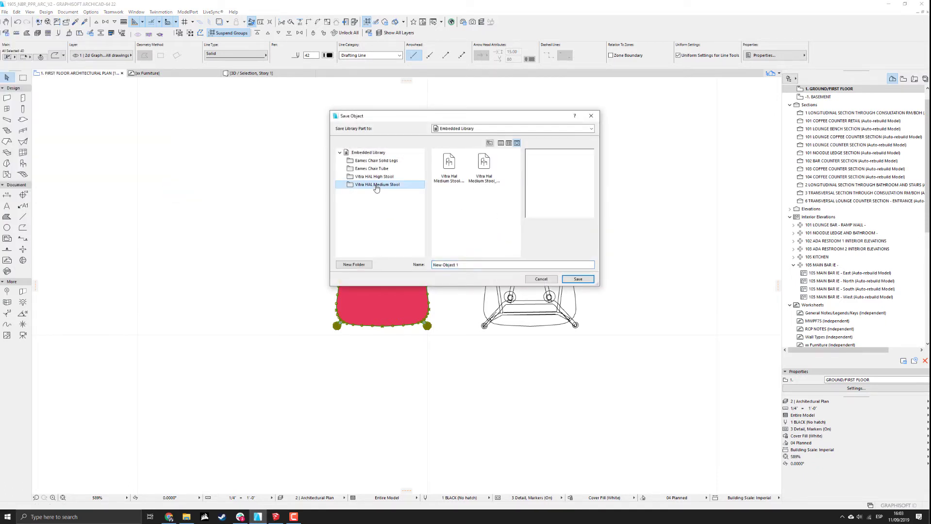
click(451, 178)
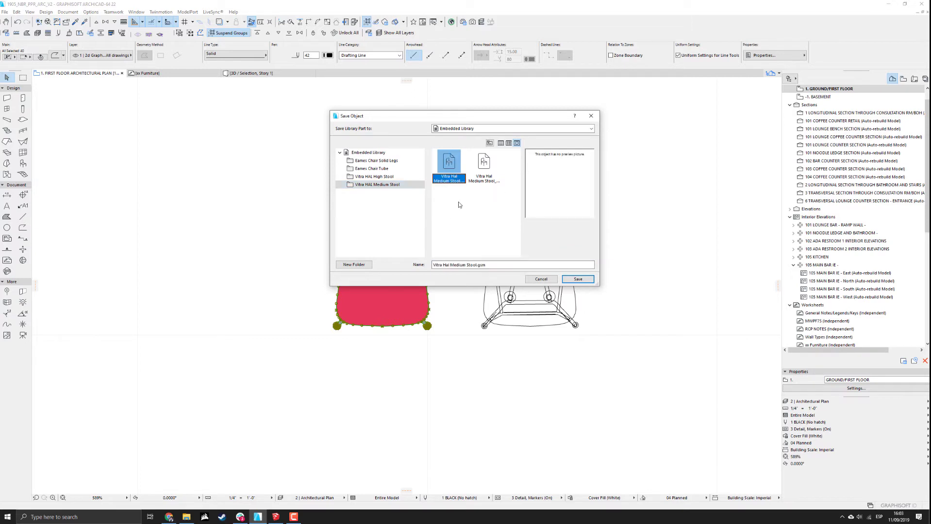
click(476, 264)
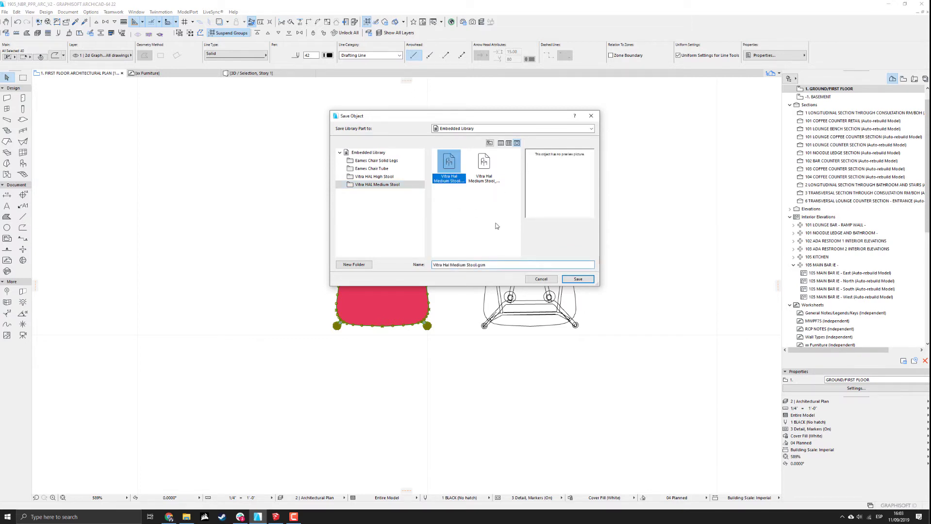
text(_)
text(2D)
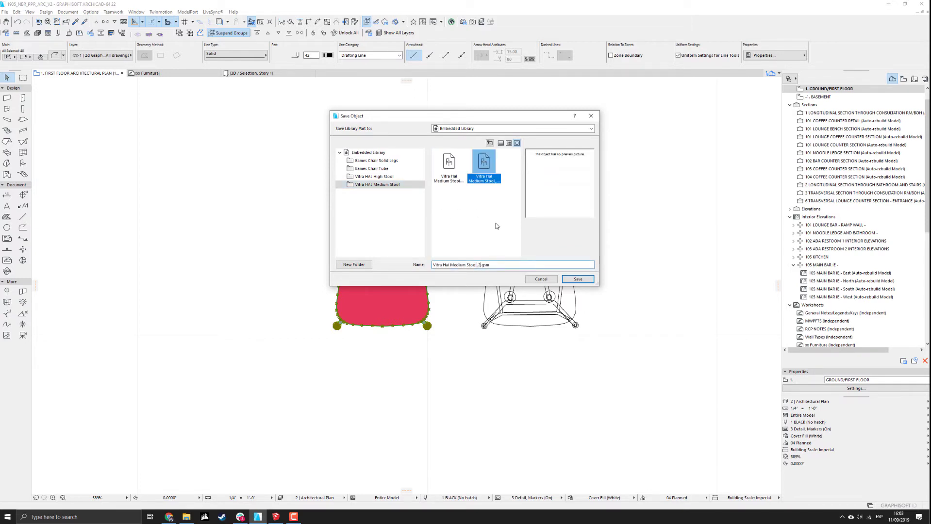
key(Return)
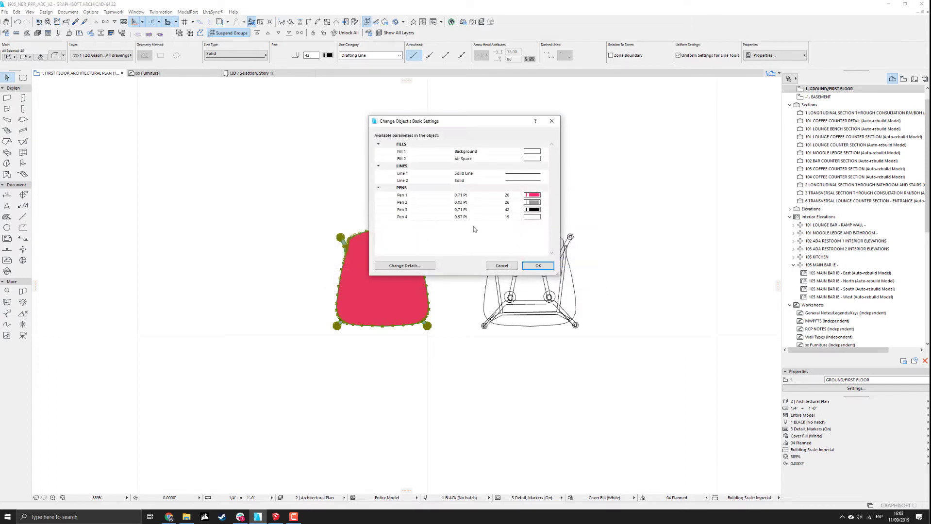
click(526, 266)
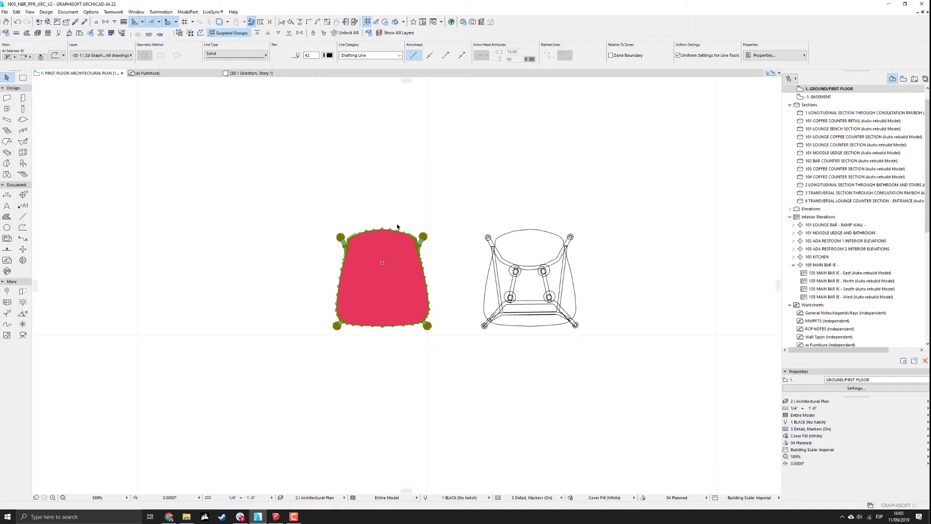
Move the 2D drawing away from the reference mark, place the Vitra Hal Medium Stool_2D object there and select it.
drag(385, 256, 174, 256)
click(325, 251)
click(22, 164)
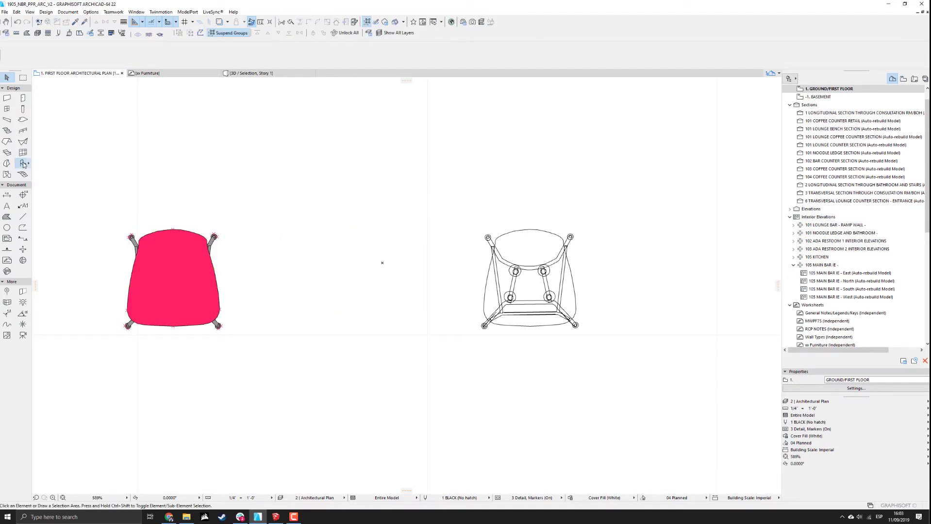
click(383, 262)
key(Escape)
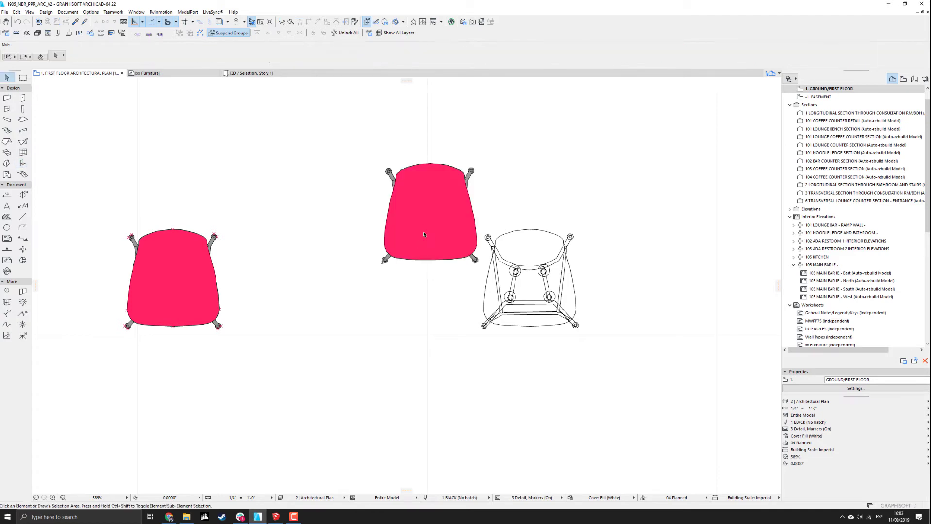
click(424, 231)
key(ctrl+d)
key(Escape)
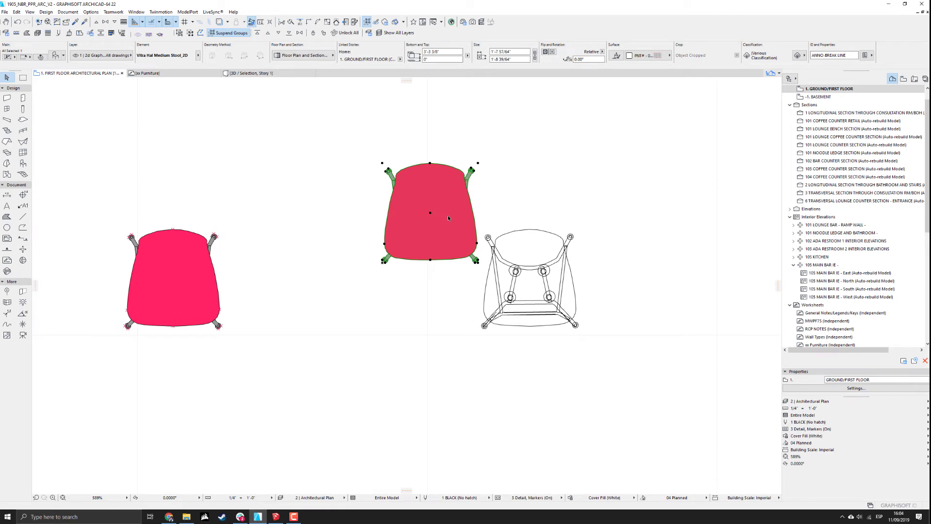
Delete the placed 2D object, then undo the deletion, its placement and the move of the 2D drawing.
key(Delete)
key(ctrl+z)
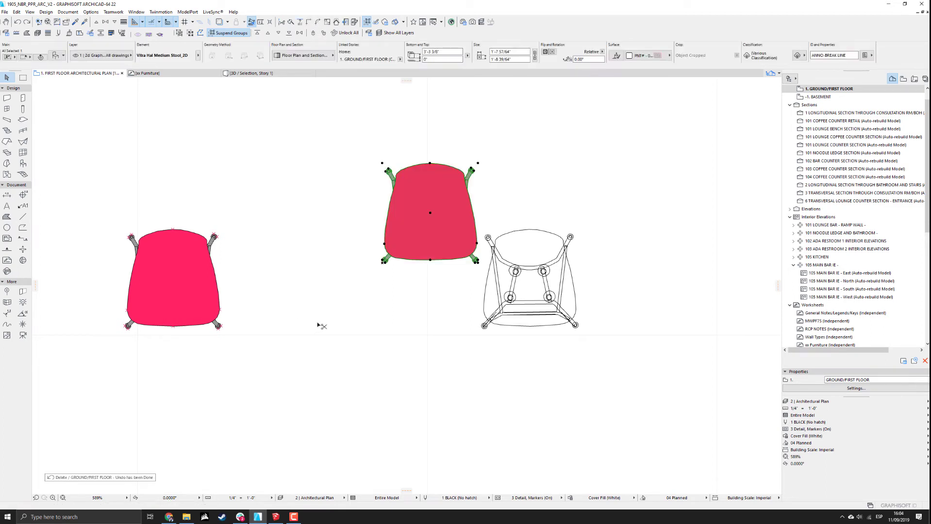
key(ctrl+z)
key(ctrl+z)
Add a hotspot at the reference mark on the 2D stool drawing's seat.
click(192, 275)
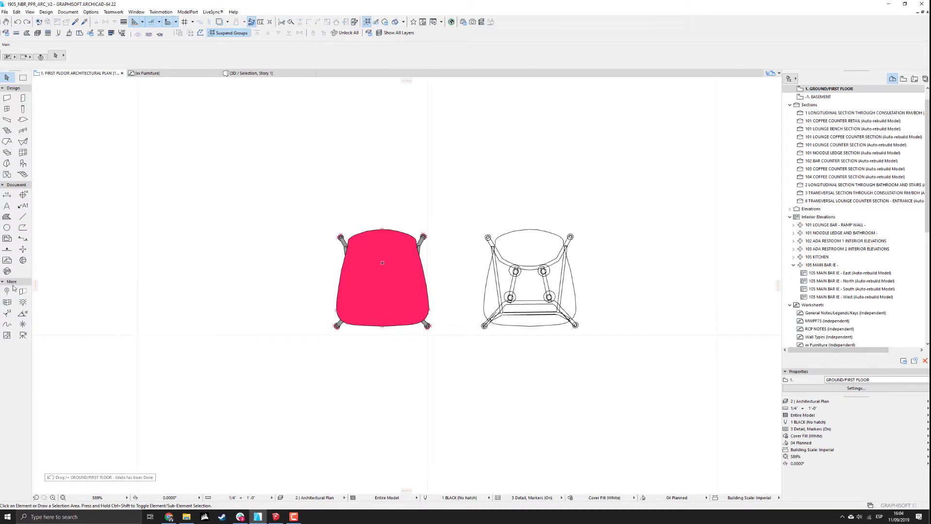
click(23, 324)
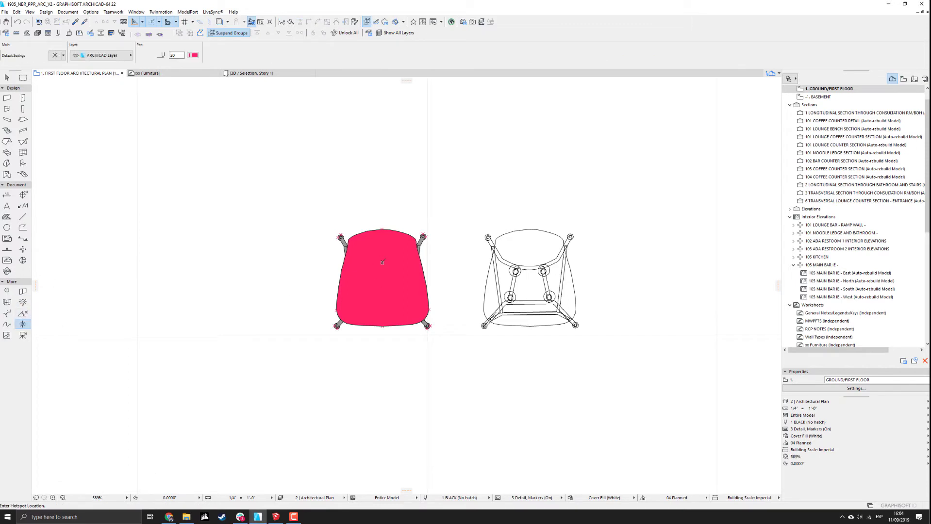
Save the 2D drawing with its hotspot as an object, replacing Vitra Hal Medium Stool_2D in its library folder and accepting the basic settings.
shift+drag(297, 187, 456, 354)
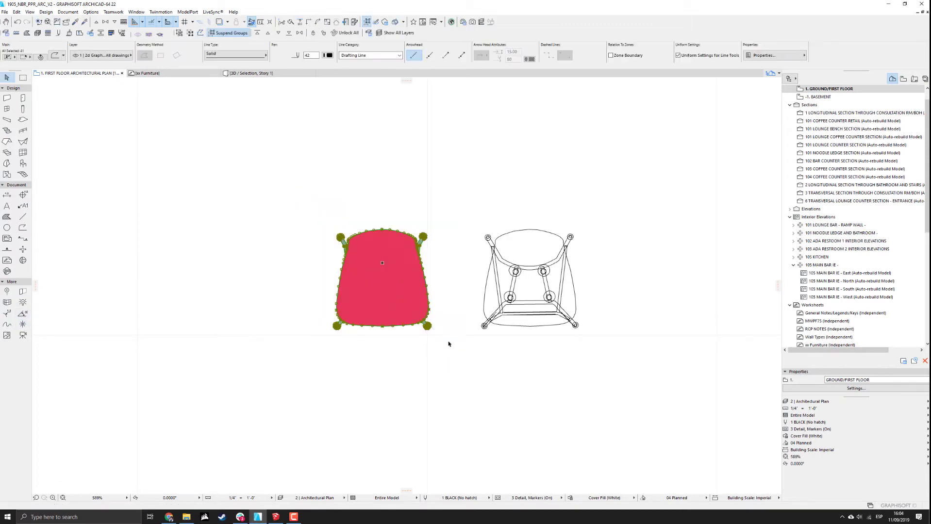
click(4, 12)
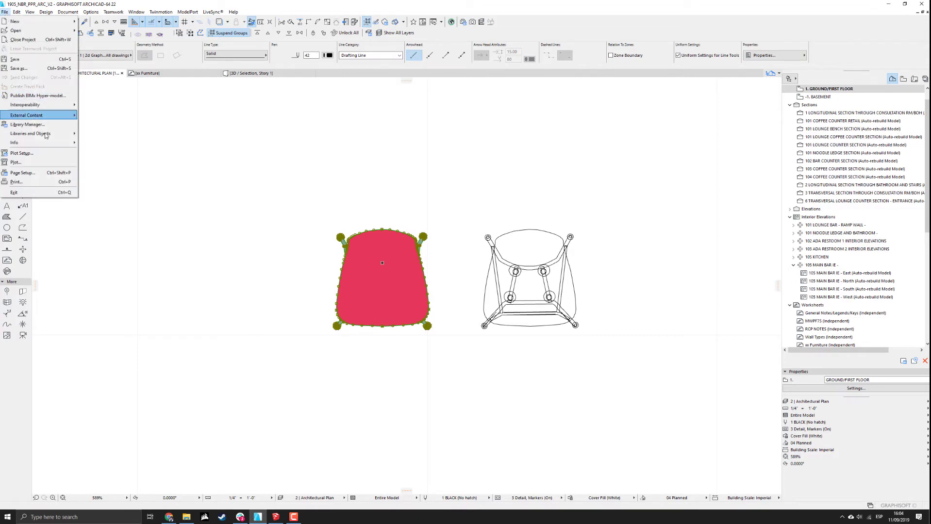
mouse_move(45, 136)
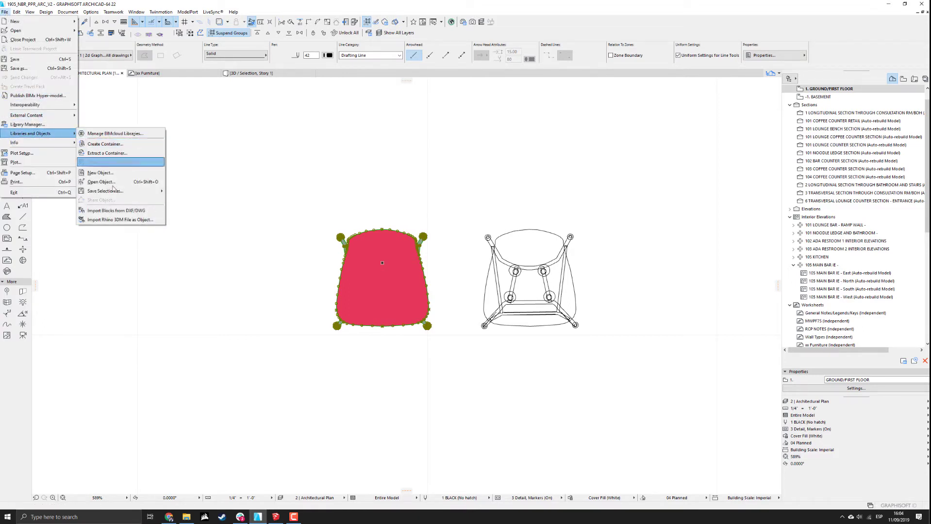
mouse_move(121, 192)
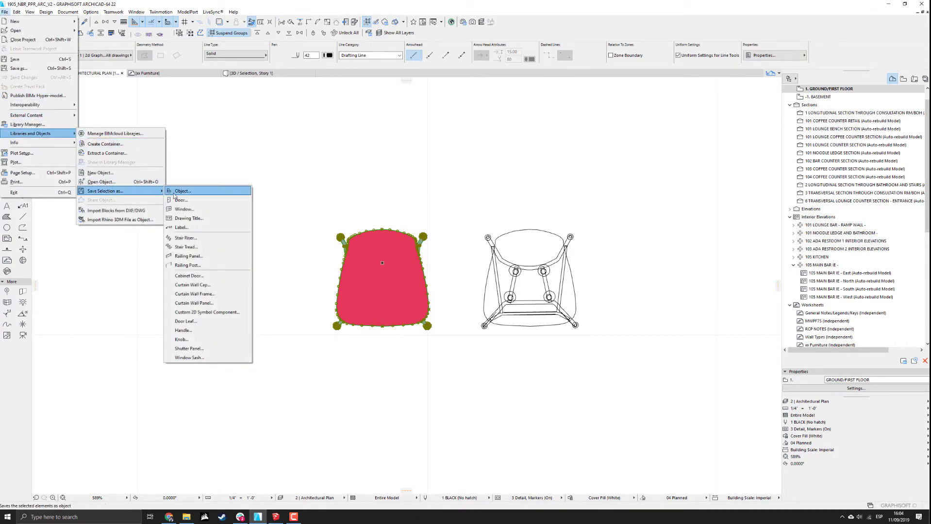
click(183, 191)
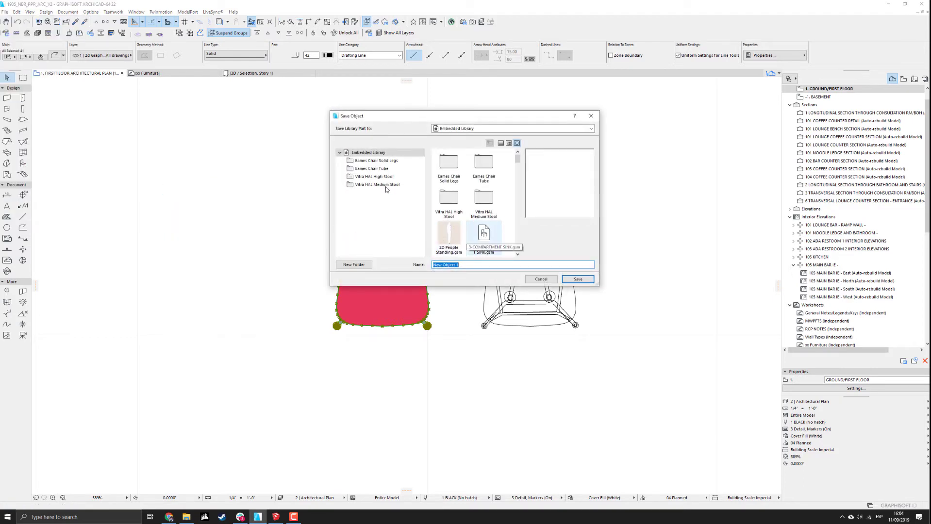
click(385, 187)
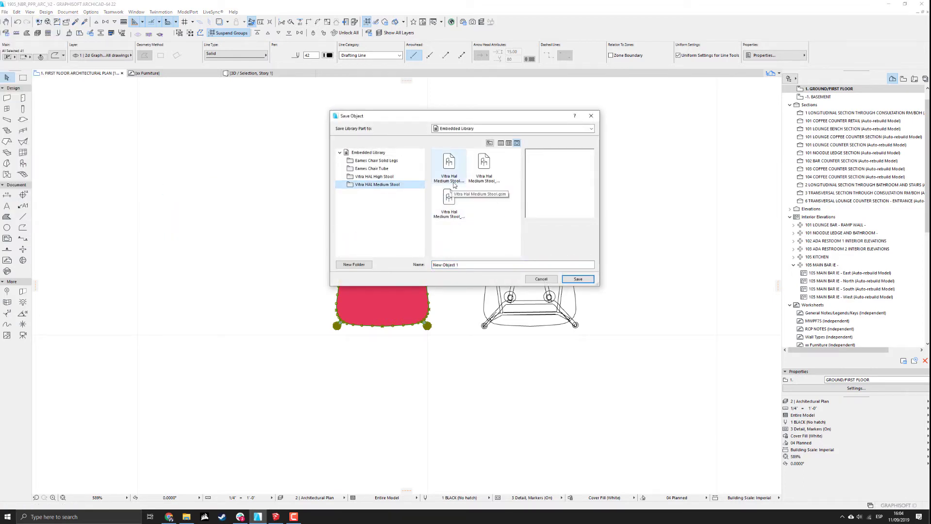
click(449, 199)
click(573, 279)
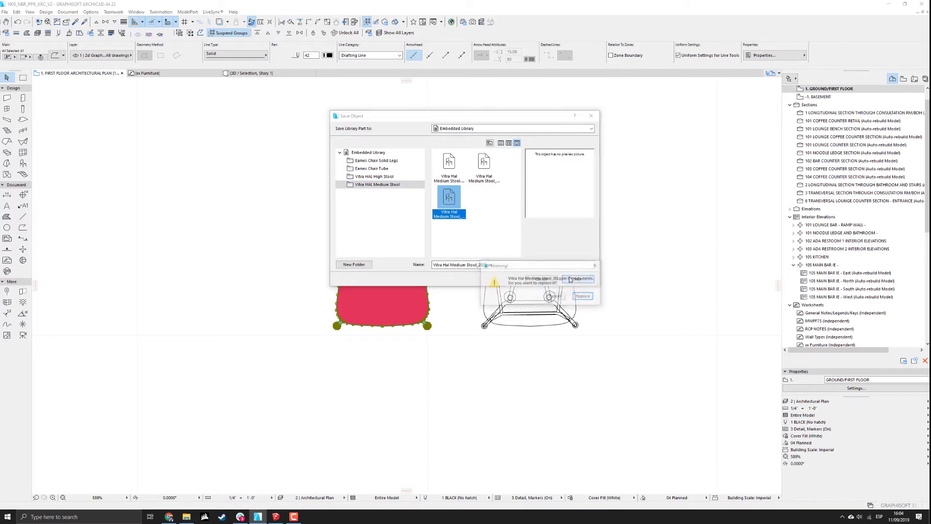
click(582, 296)
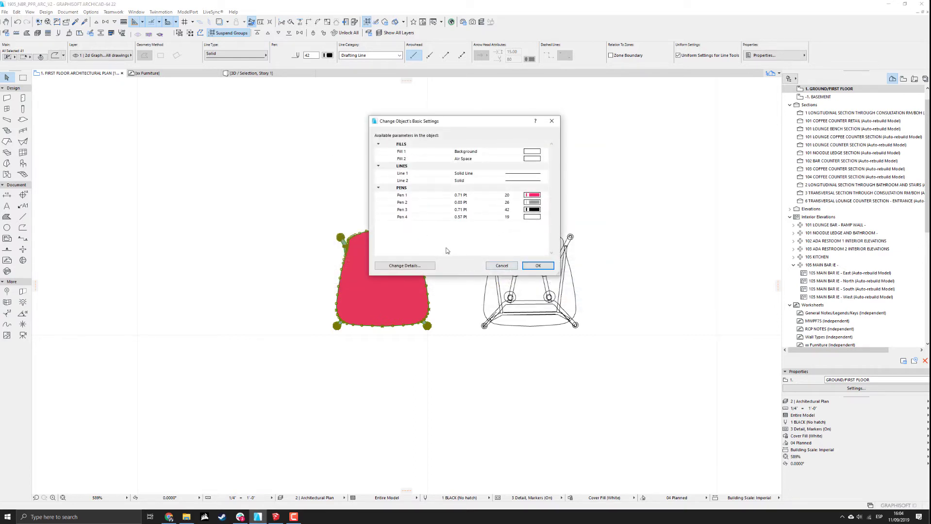
click(538, 265)
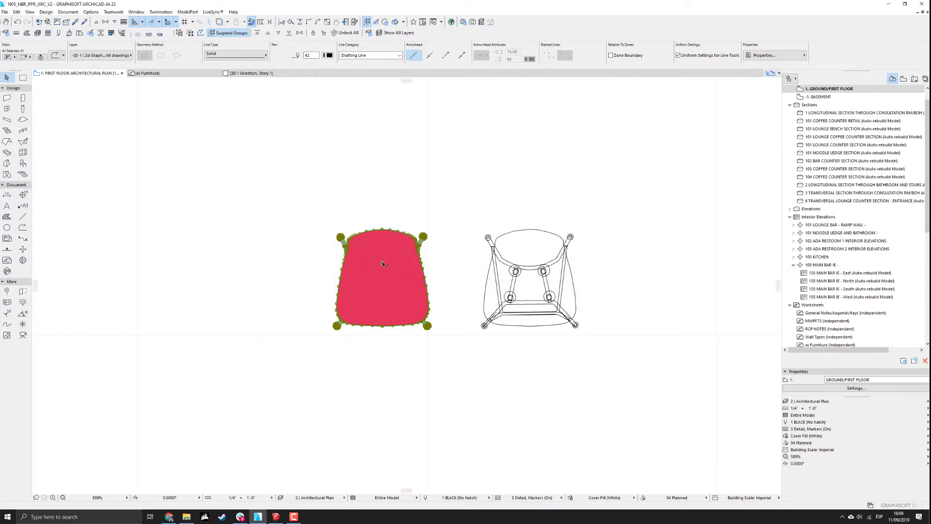
Move the 2D drawing aside and place the Vitra Hal Medium Stool_2D object at the free reference mark.
drag(383, 263, 187, 262)
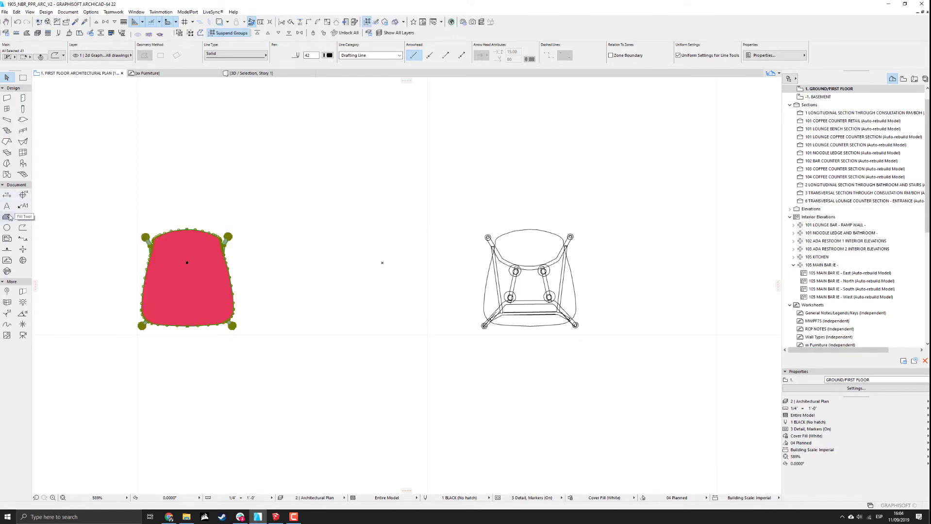
click(23, 164)
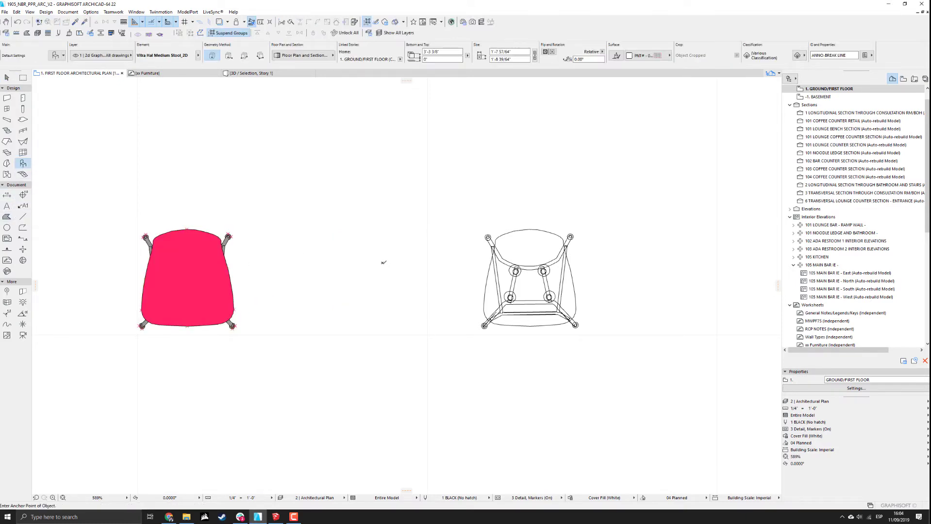
click(382, 263)
key(Escape)
Move the placed 2D object by its seat hotspot so that the hotspot sits on the reference mark.
click(433, 217)
key(ctrl+d)
click(430, 197)
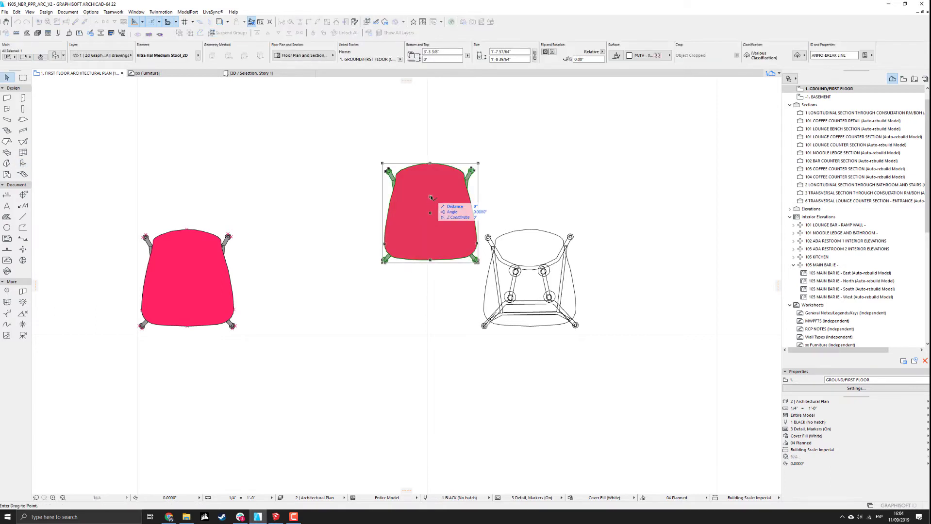
click(422, 279)
key(ctrl+d)
click(423, 279)
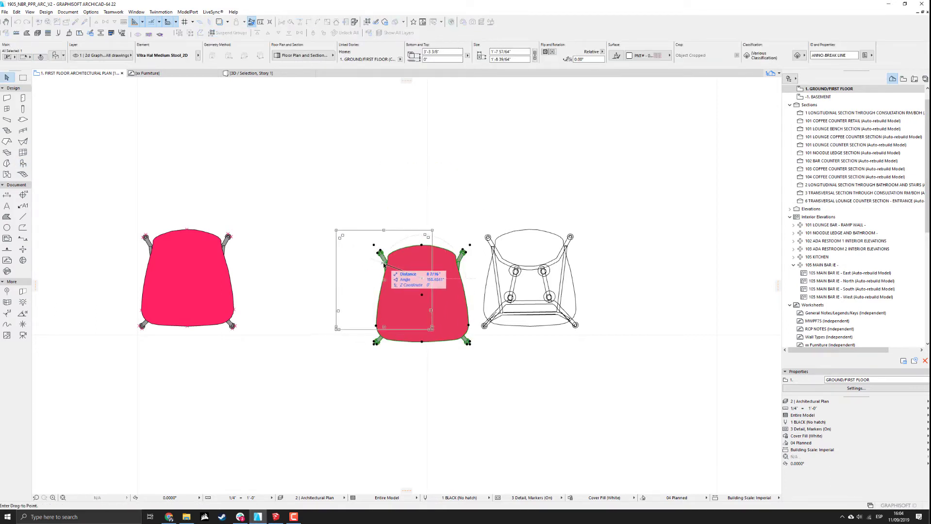
click(383, 265)
key(Escape)
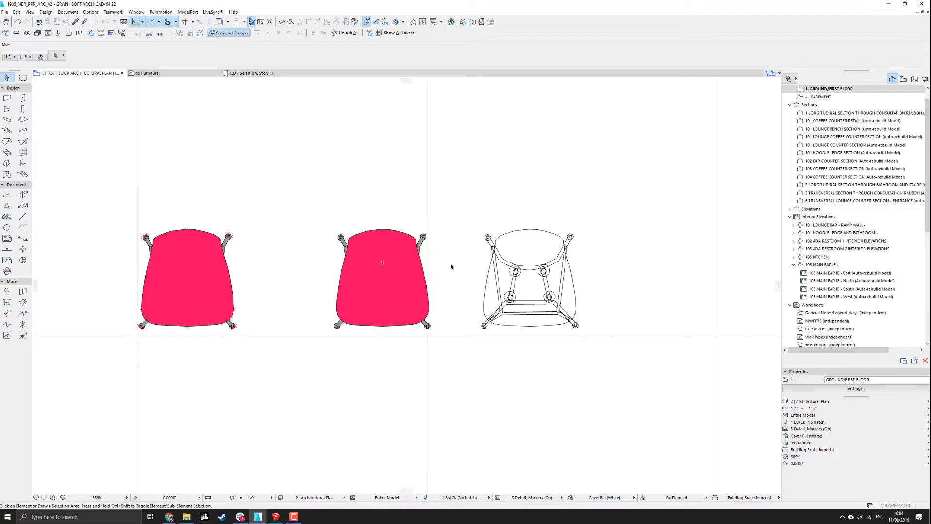
Inspect the placed 2D object and the 3D stool object by selecting both together.
click(391, 262)
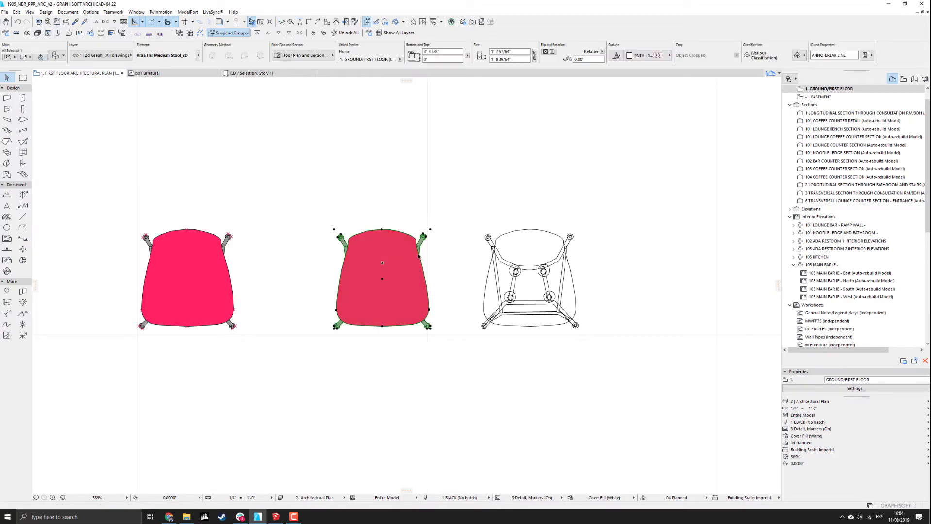
click(515, 254)
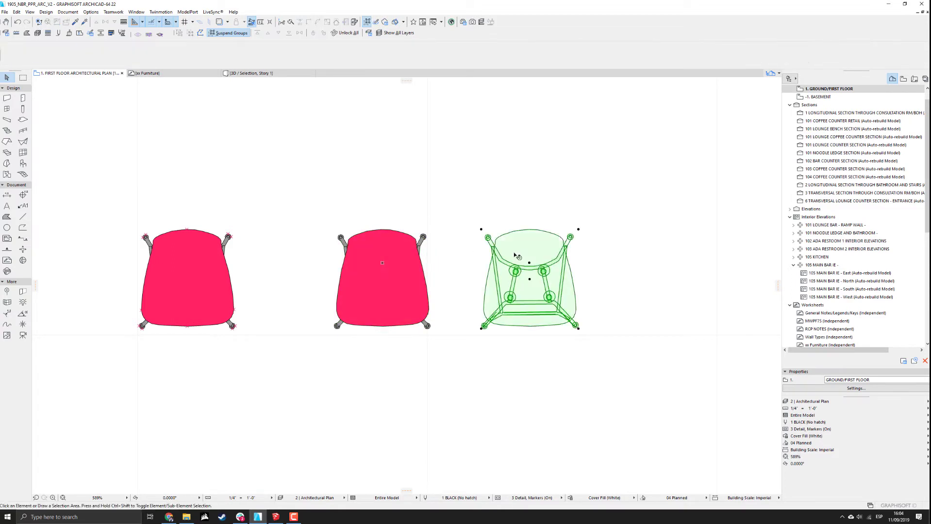
shift+click(385, 267)
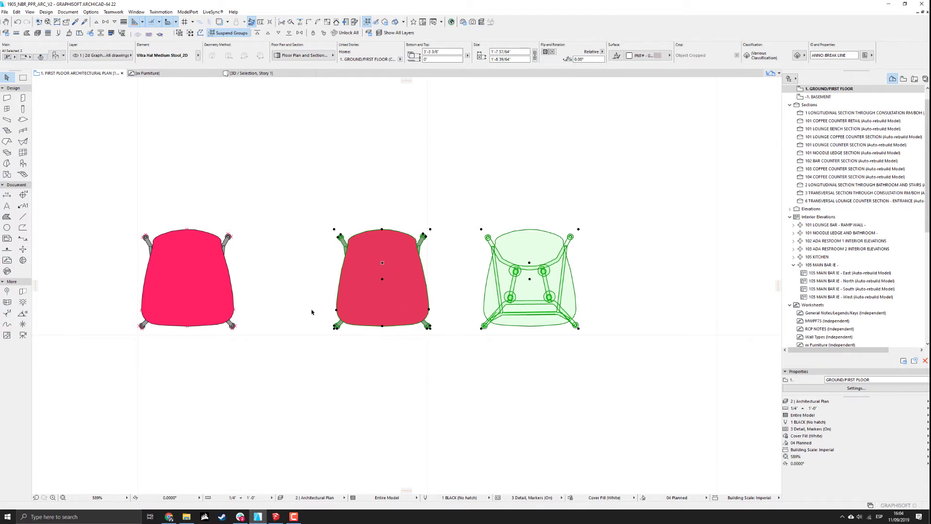
key(Escape)
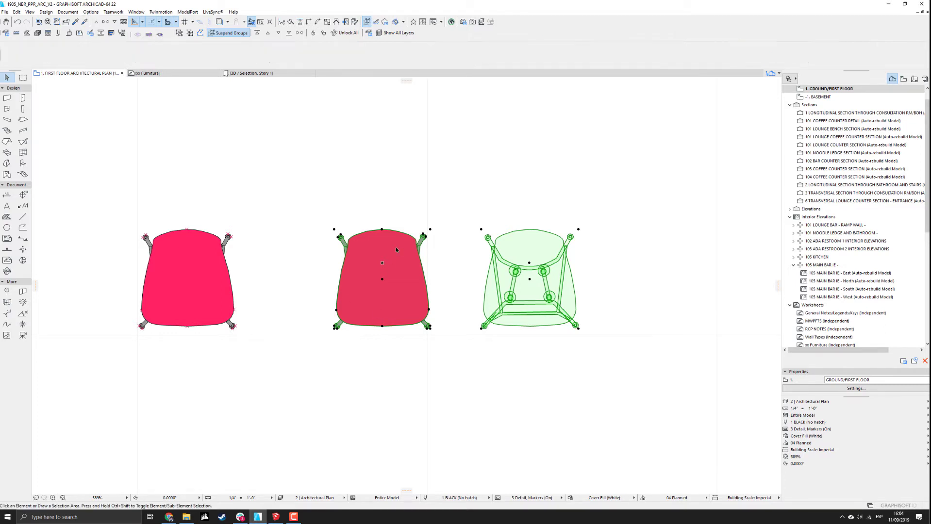
Open the Vitra Hal Medium Stool_2D object for editing, copy its entire 2D script, and close the object.
click(396, 249)
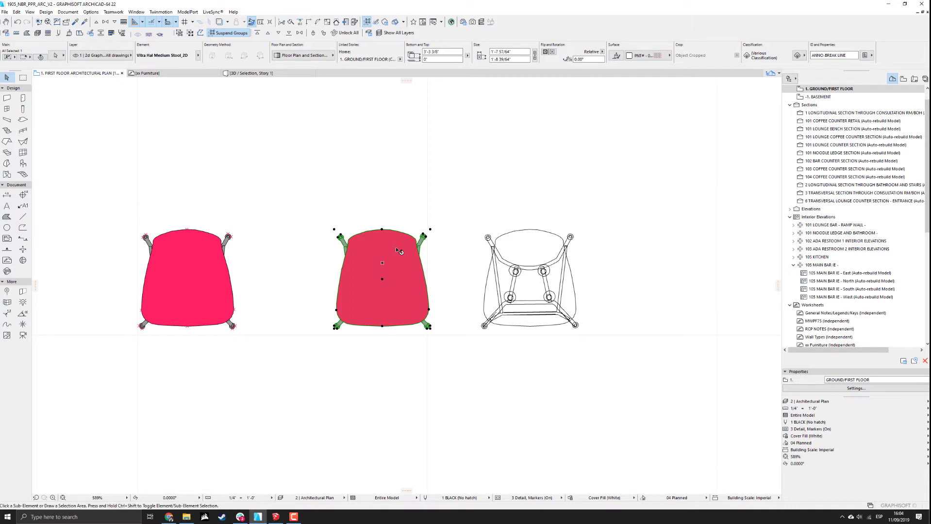
key(ctrl+shift+o)
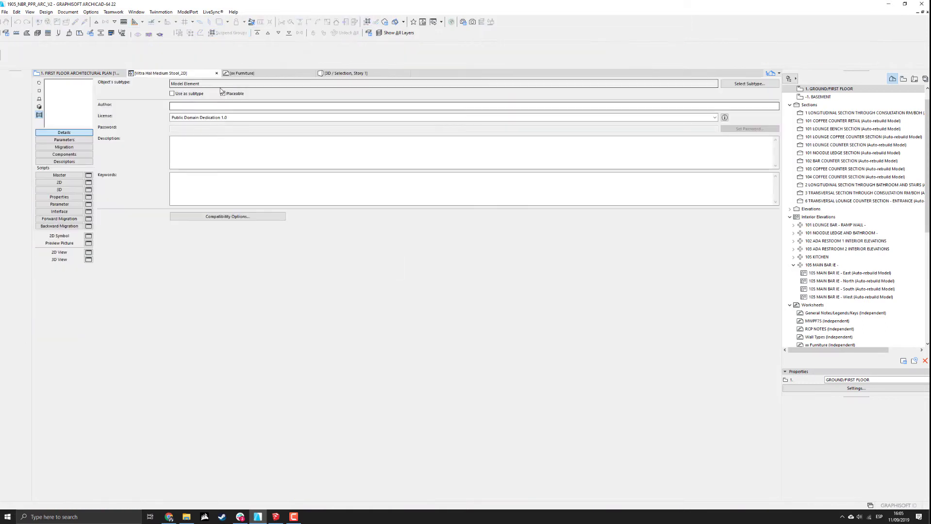
click(68, 184)
key(ctrl+a)
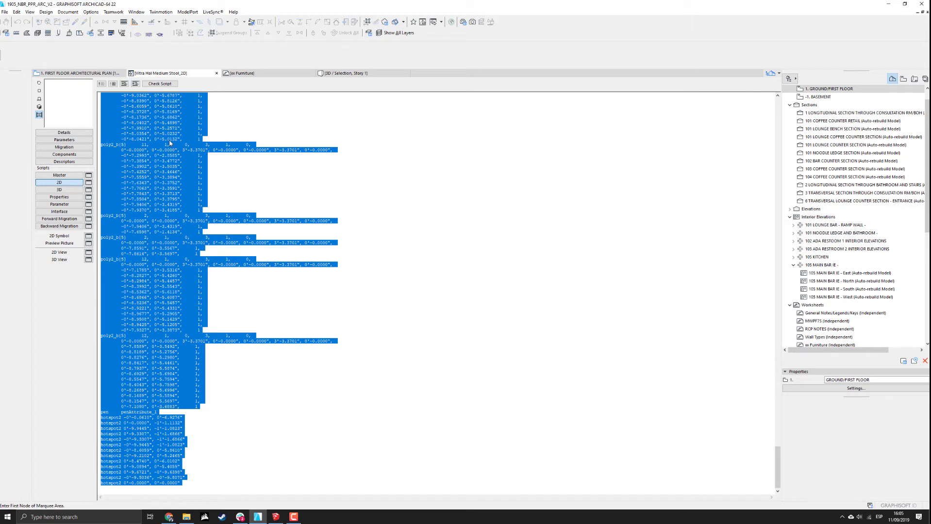
click(217, 73)
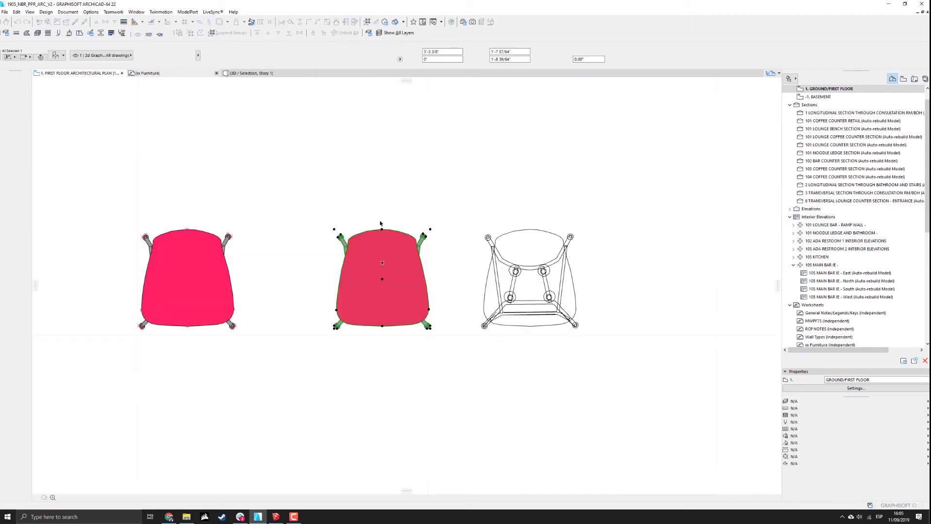
Open the 3D Vitra Hal Medium Stool object and replace its entire 2D script with the copied script.
click(519, 220)
click(534, 260)
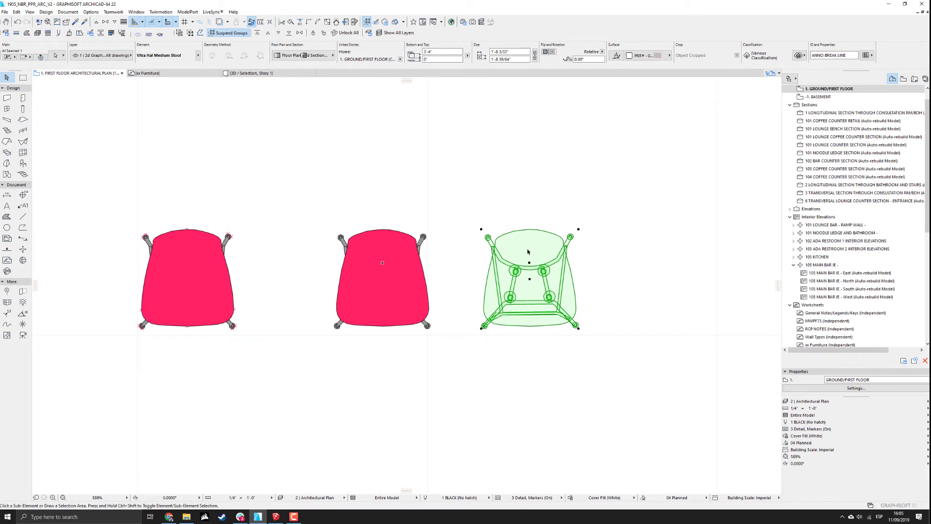
key(ctrl+shift+o)
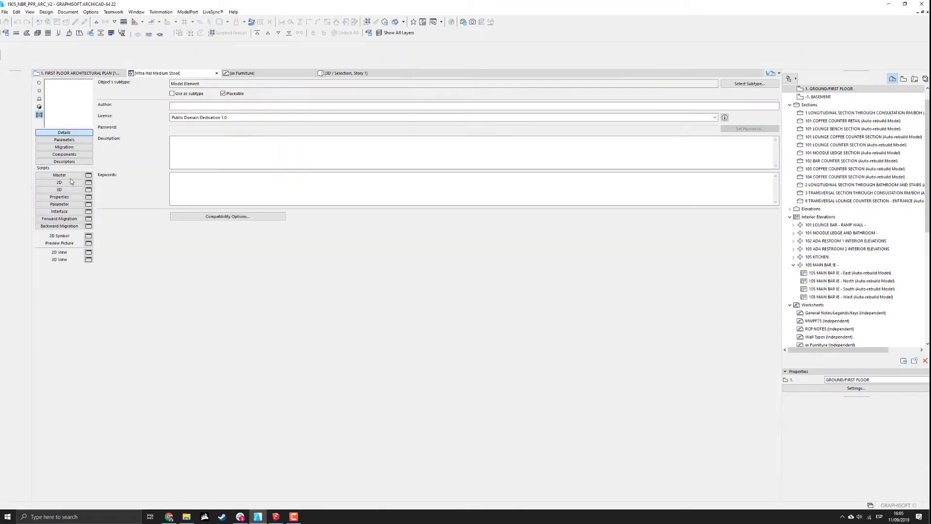
click(71, 183)
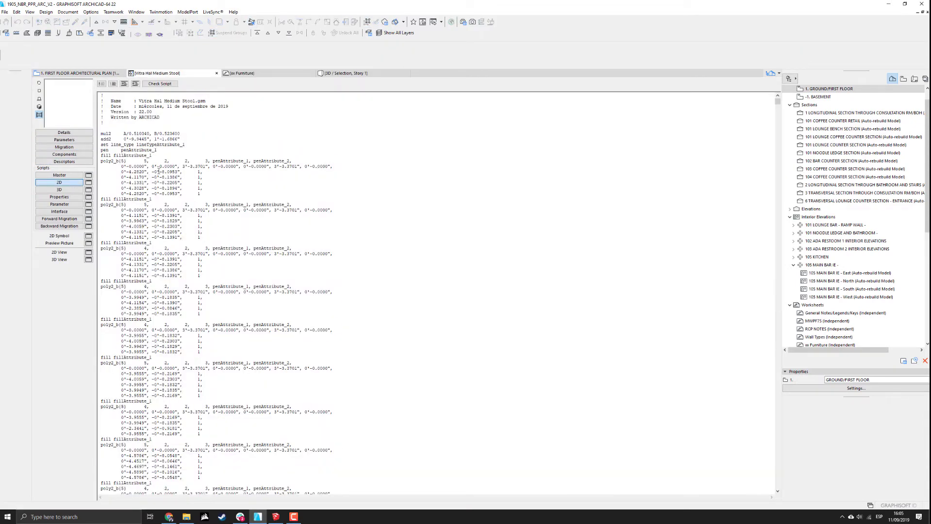
key(ctrl+a)
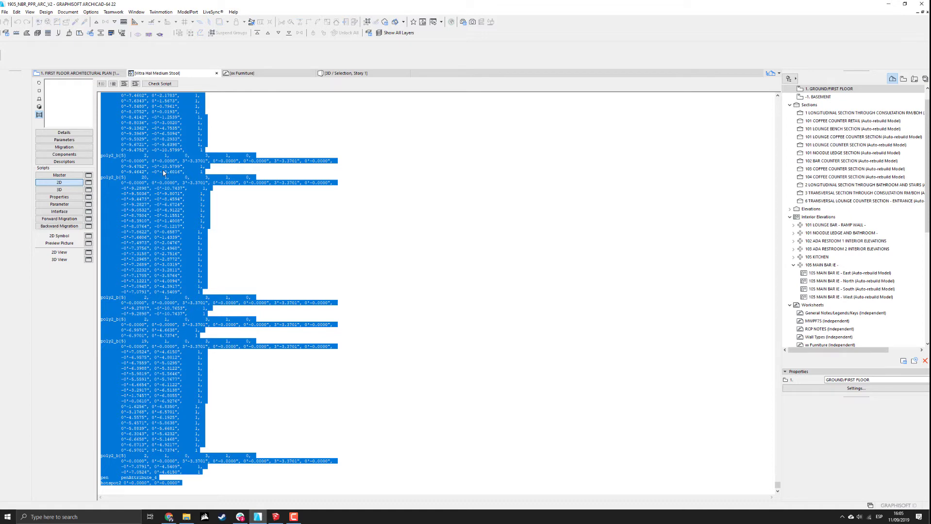
key(Delete)
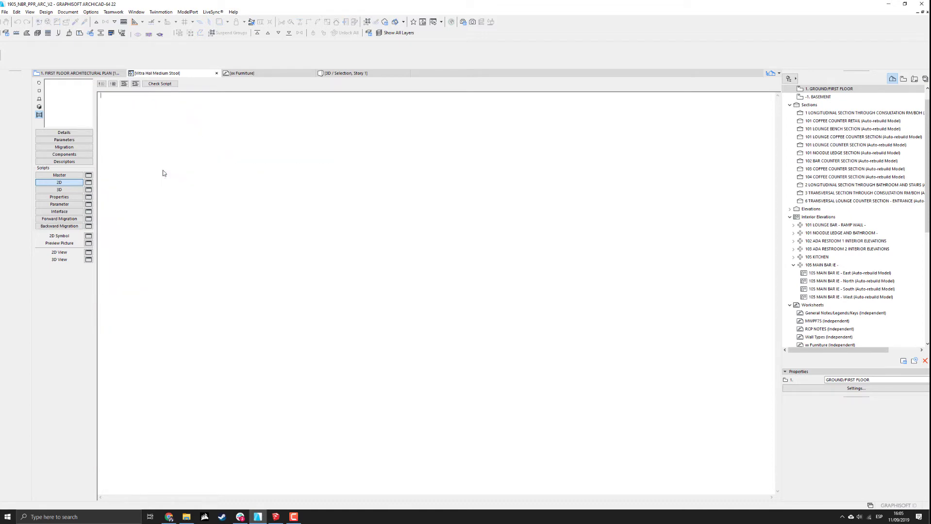
key(ctrl+v)
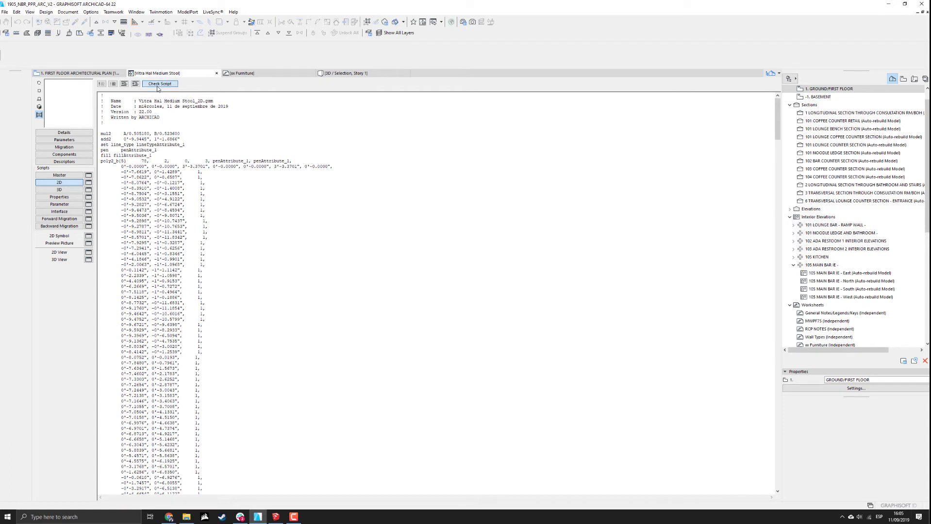
Check the stool's 2D script, continuing through every warning to reach the last faulty line.
click(158, 86)
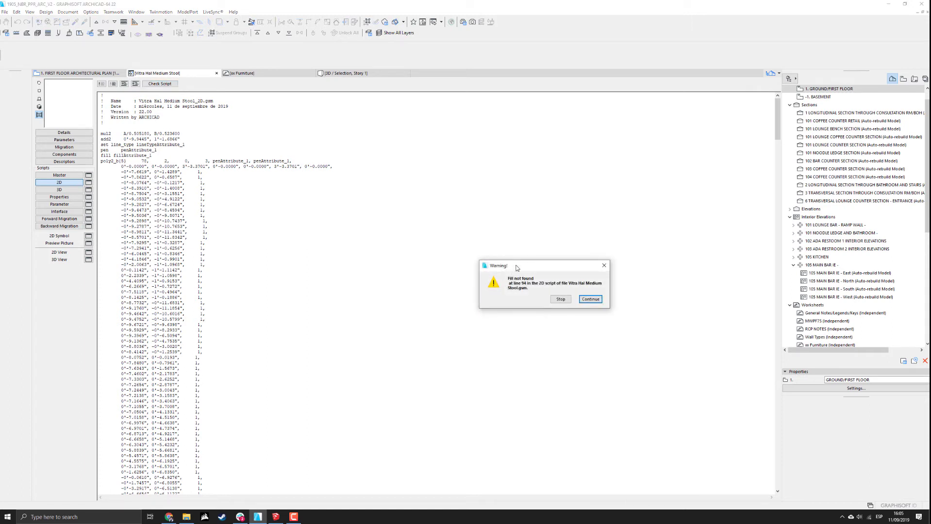
drag(516, 265, 390, 186)
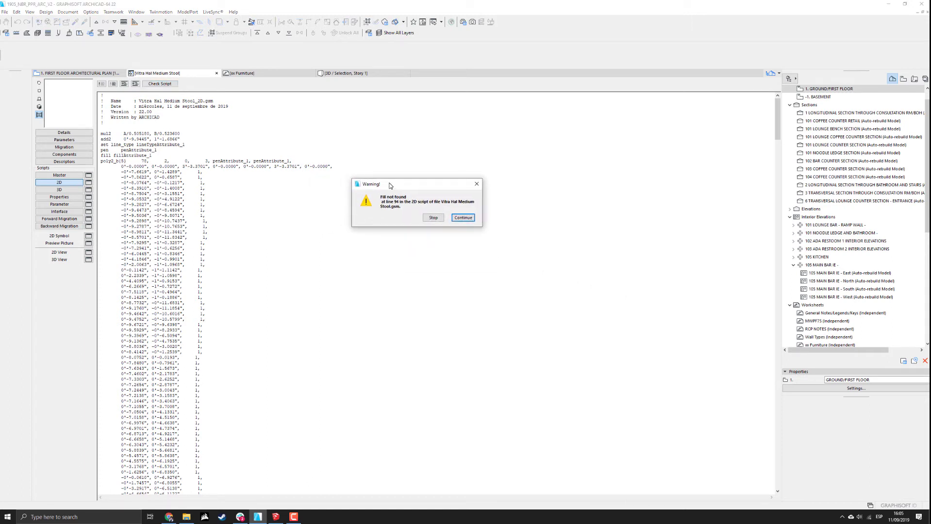
click(462, 217)
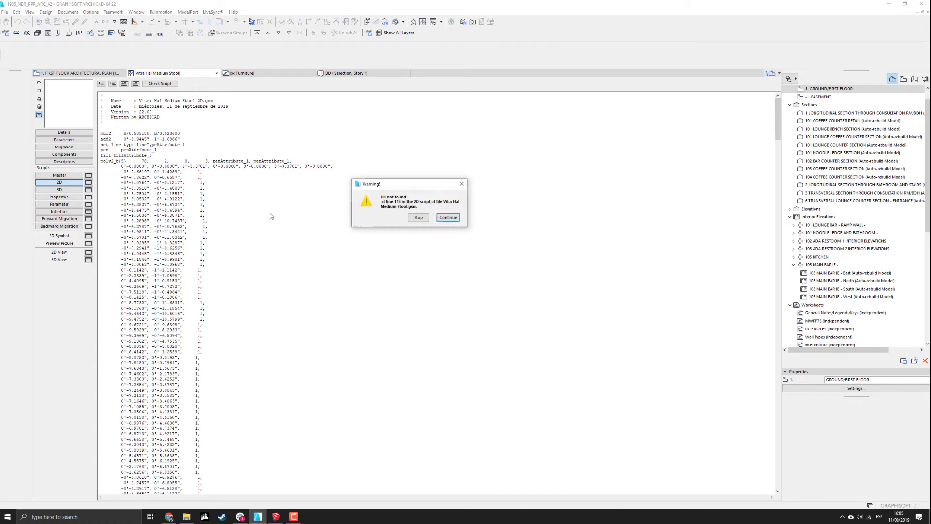
click(453, 220)
click(452, 220)
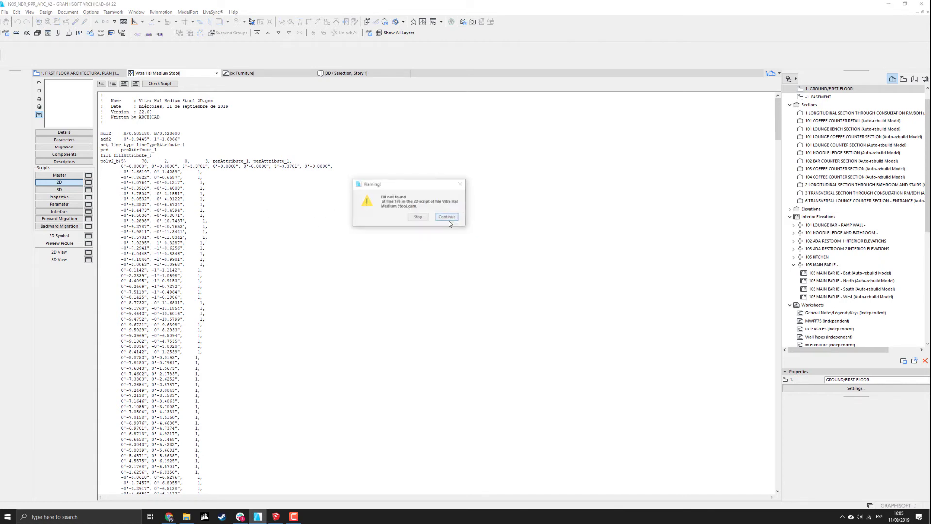
click(451, 222)
click(451, 221)
click(450, 220)
click(448, 218)
click(449, 219)
click(449, 220)
click(448, 219)
click(445, 217)
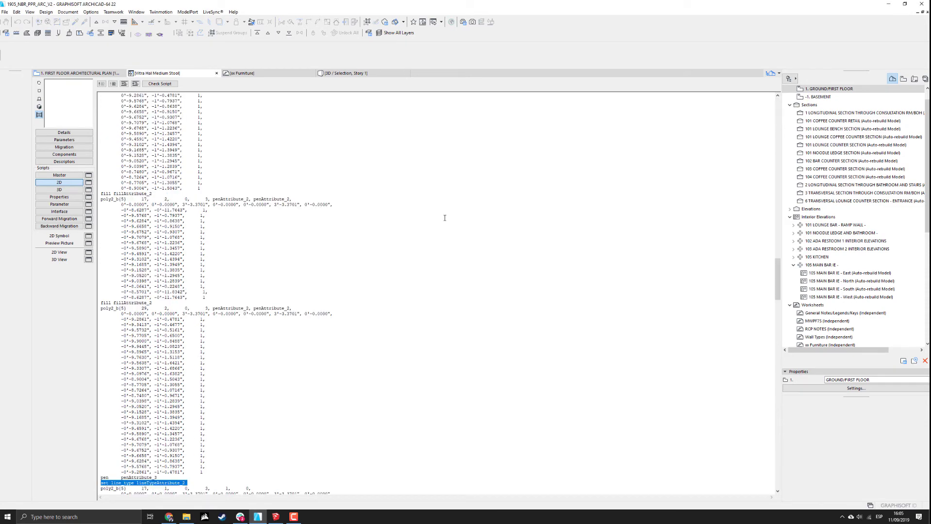
Copy the variable name lineTypeAttribute_2 from the set line_type command in the 2D script.
scroll(202, 372, down, 4)
click(172, 408)
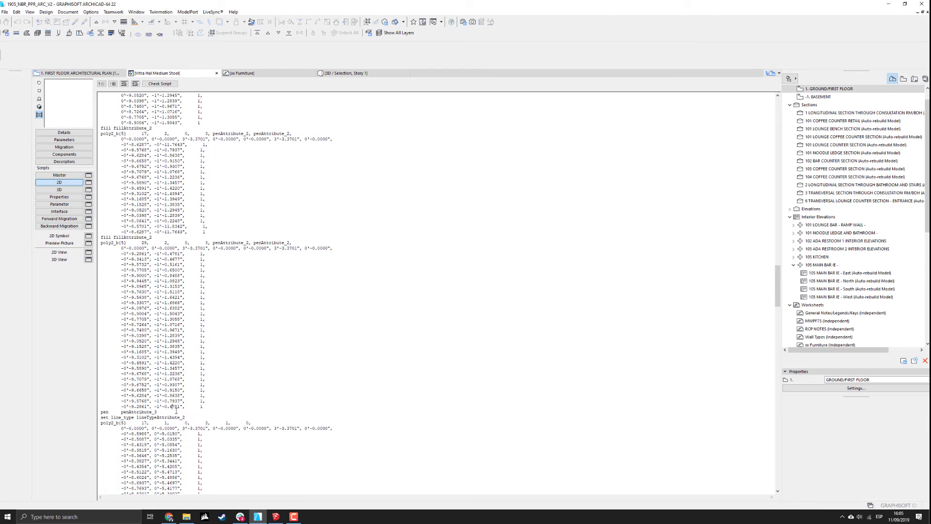
scroll(189, 422, down, 2)
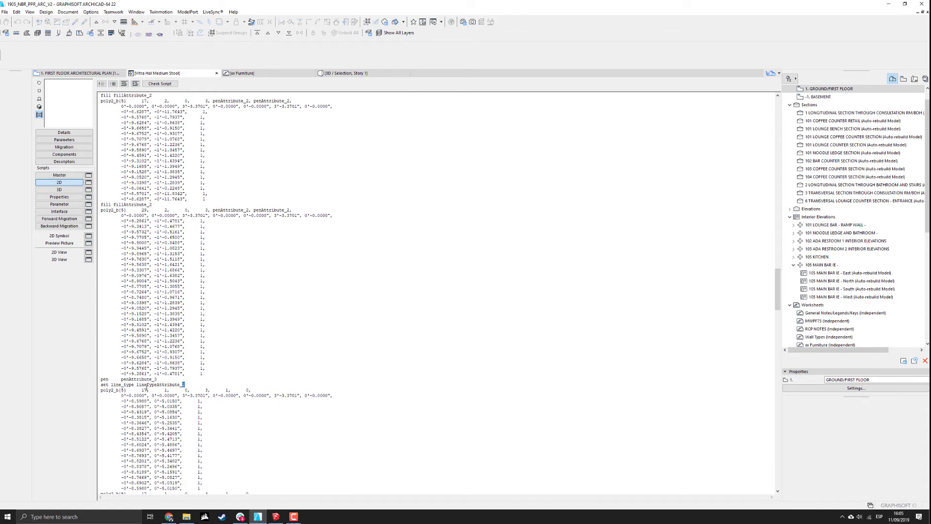
drag(184, 385, 137, 386)
click(176, 385)
drag(185, 385, 136, 385)
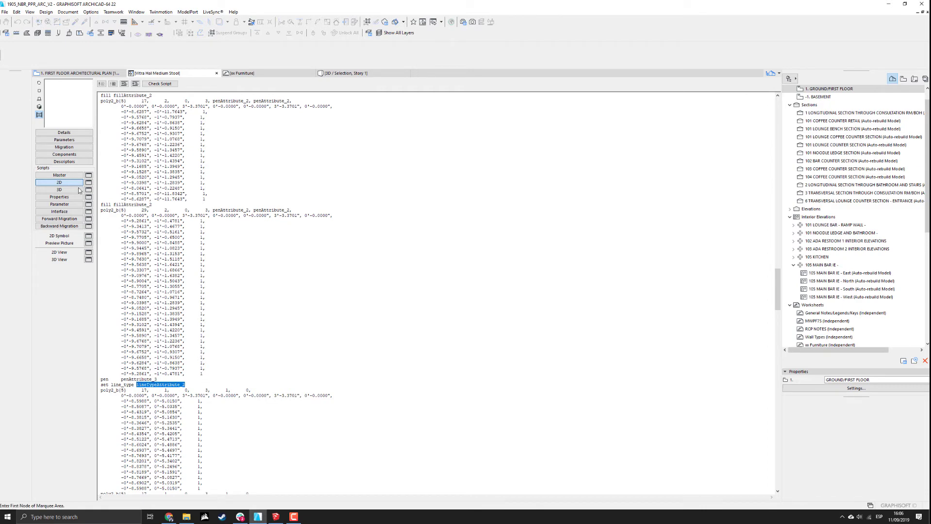
Add a line-type parameter with the variable name lineTypeAttribute_2 directly below lineTypeAttribute_1 in the stool's parameters.
click(73, 141)
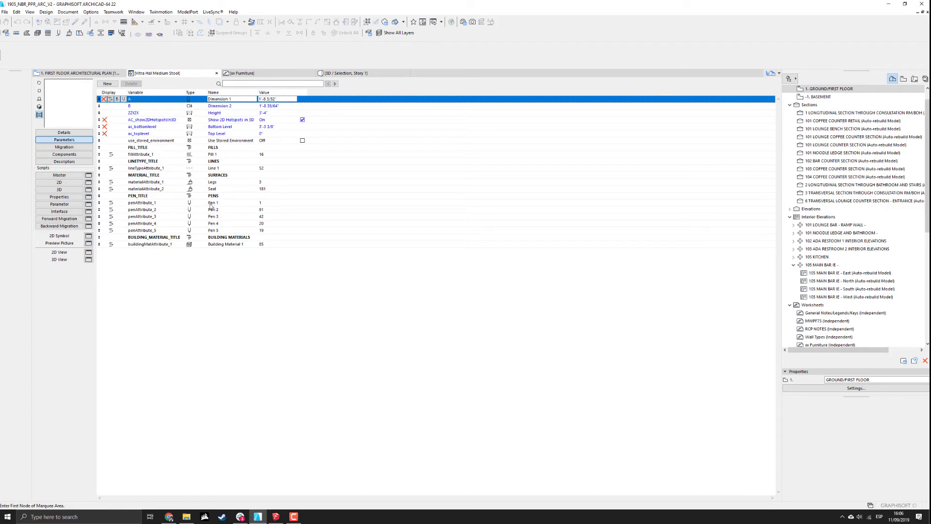
click(152, 162)
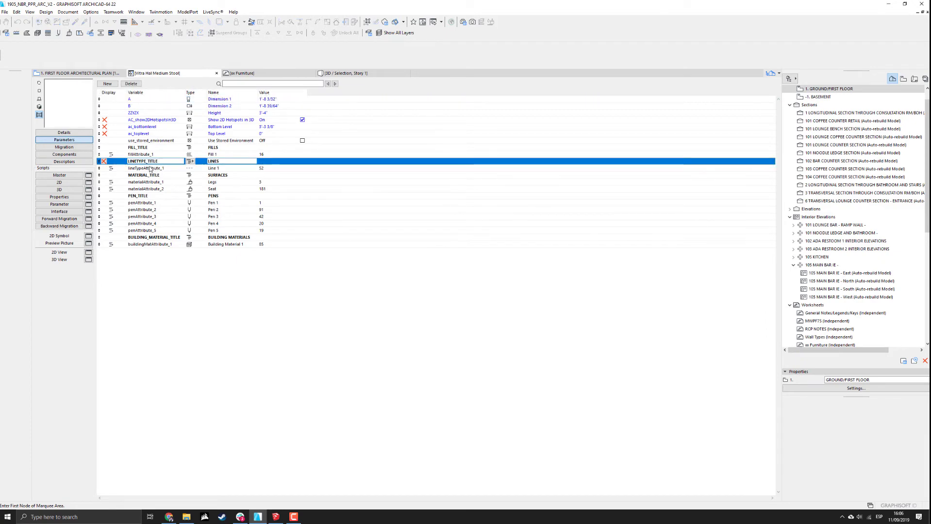
click(149, 168)
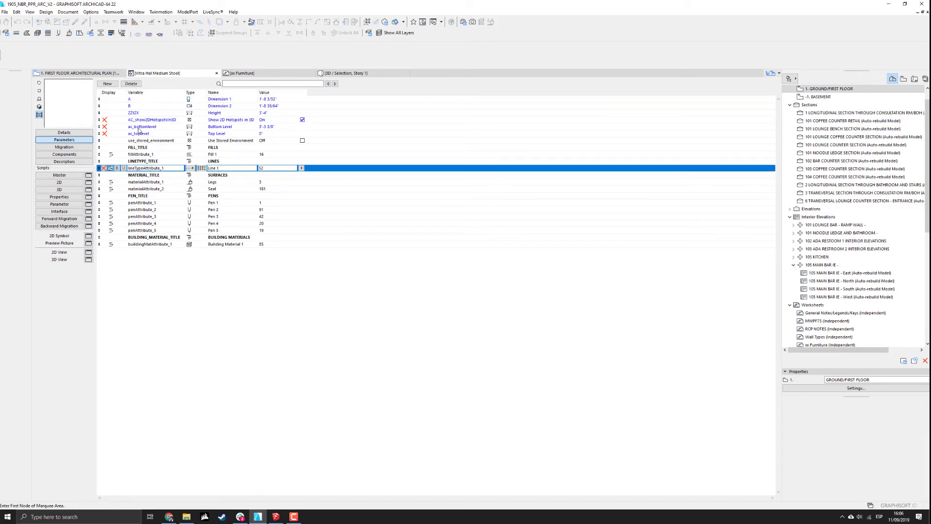
click(107, 84)
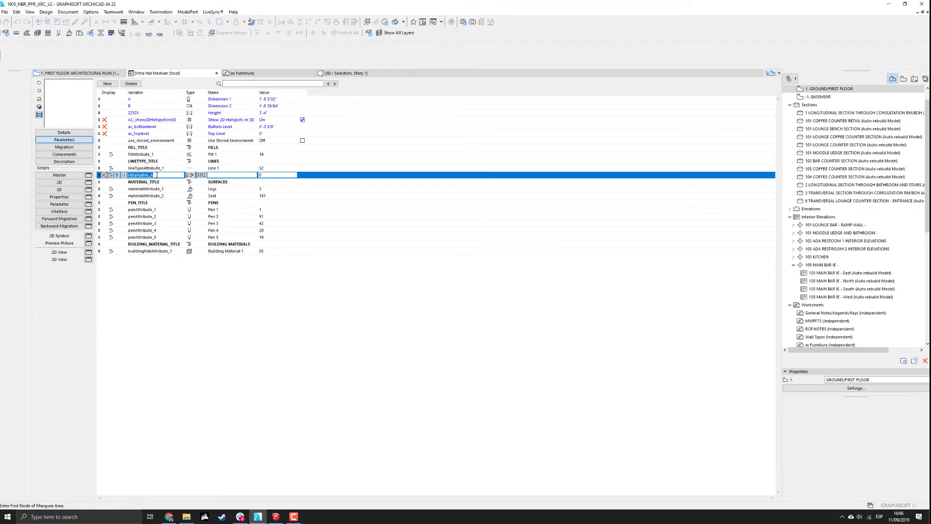
text(lineTypeAttribute_2)
key(Tab)
click(190, 175)
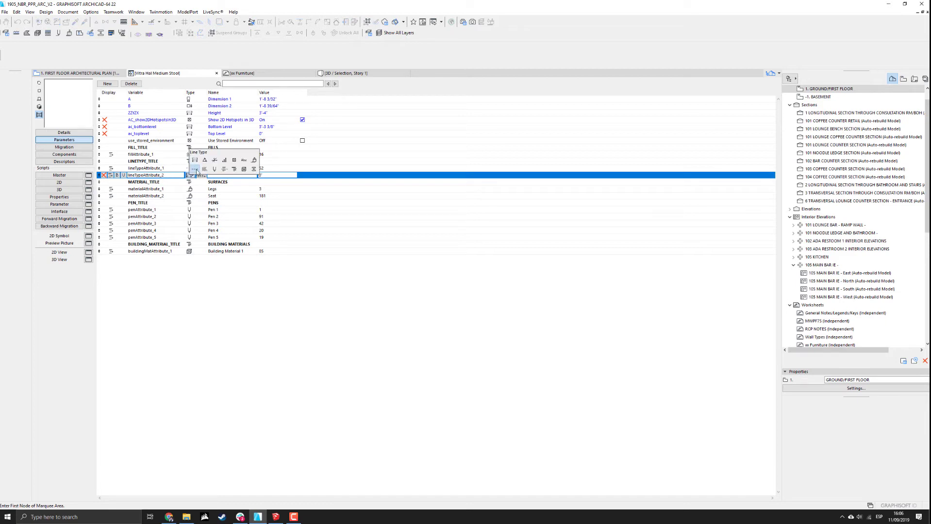
click(194, 169)
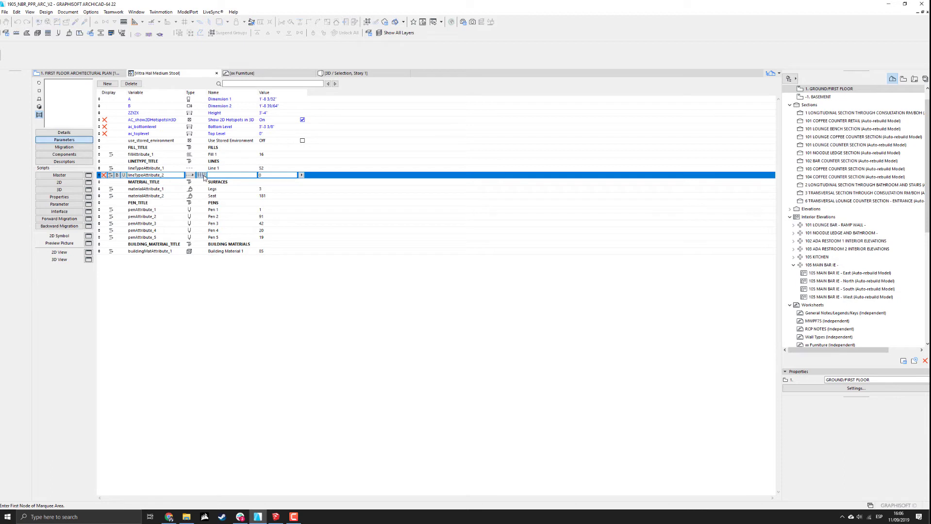
Name the lineTypeAttribute_2 parameter Line 2 and set both line-type parameters to line type 1.
click(227, 170)
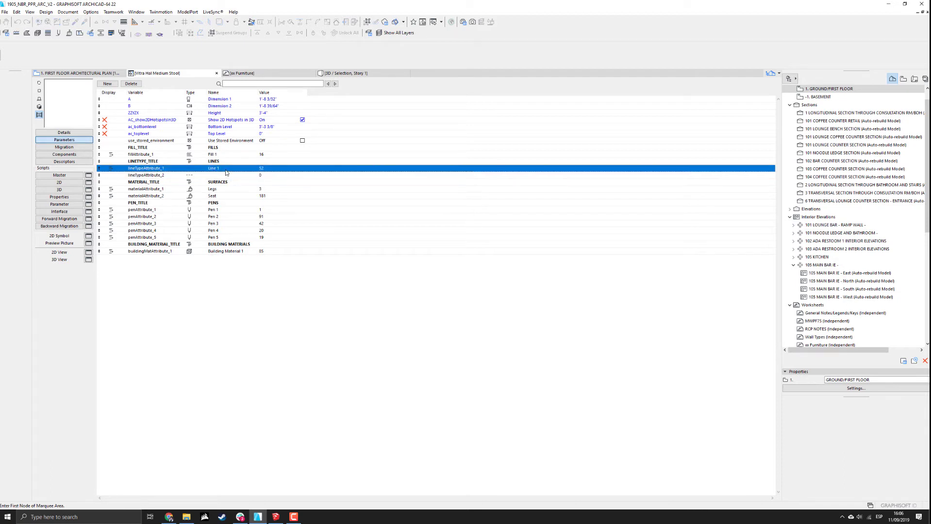
drag(227, 170, 207, 169)
click(220, 175)
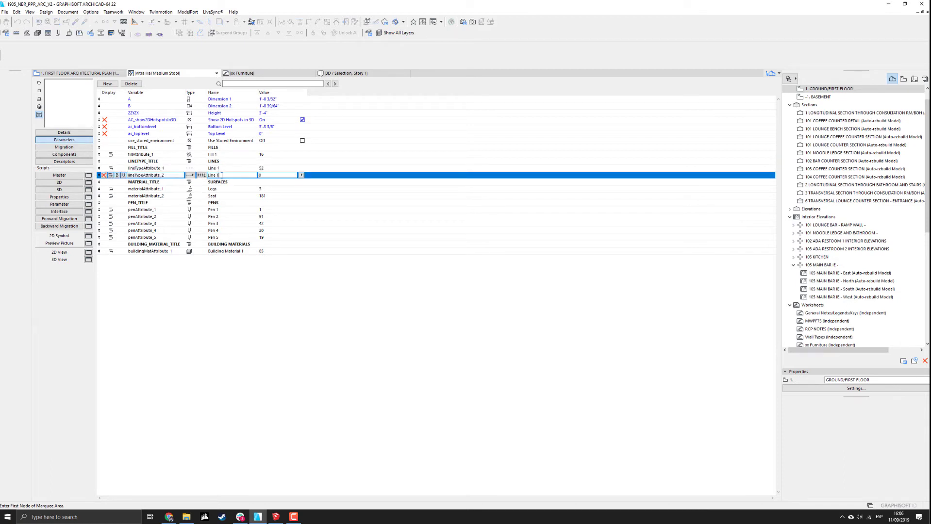
text(Line 2)
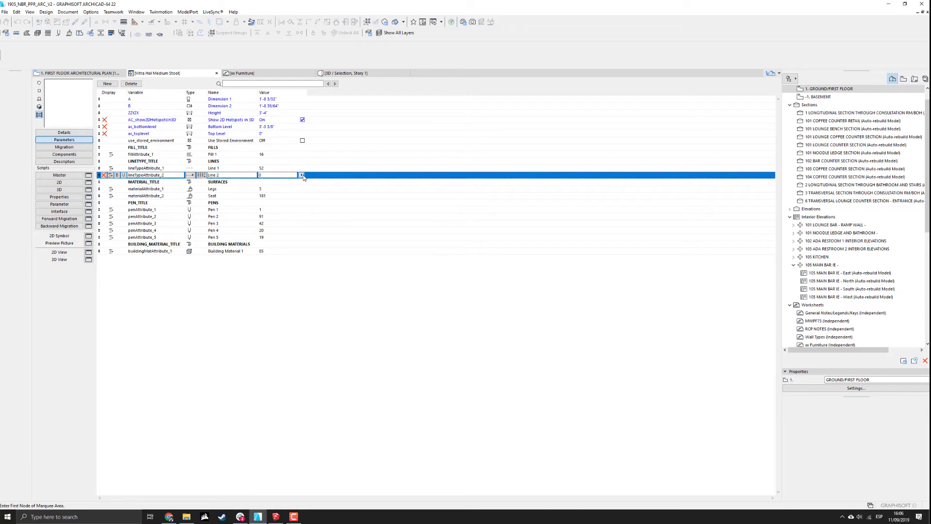
click(301, 175)
click(327, 89)
click(301, 168)
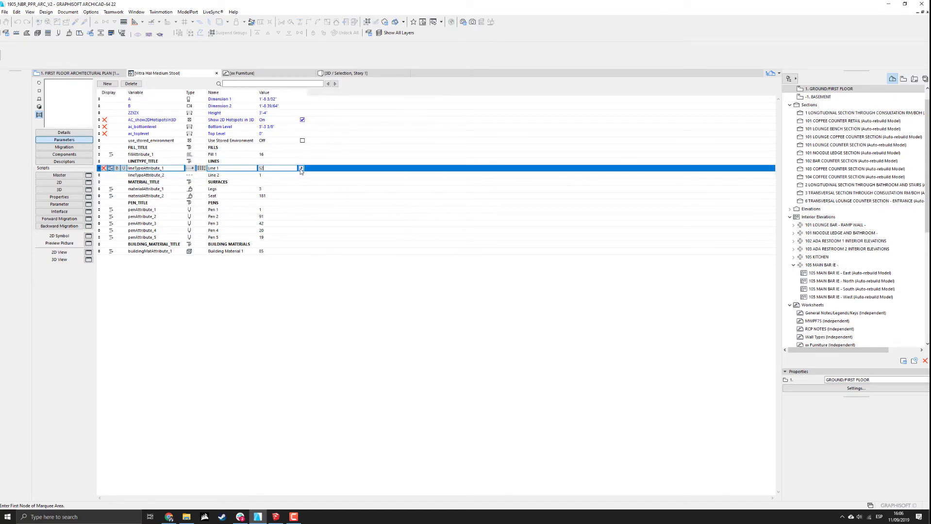
click(331, 81)
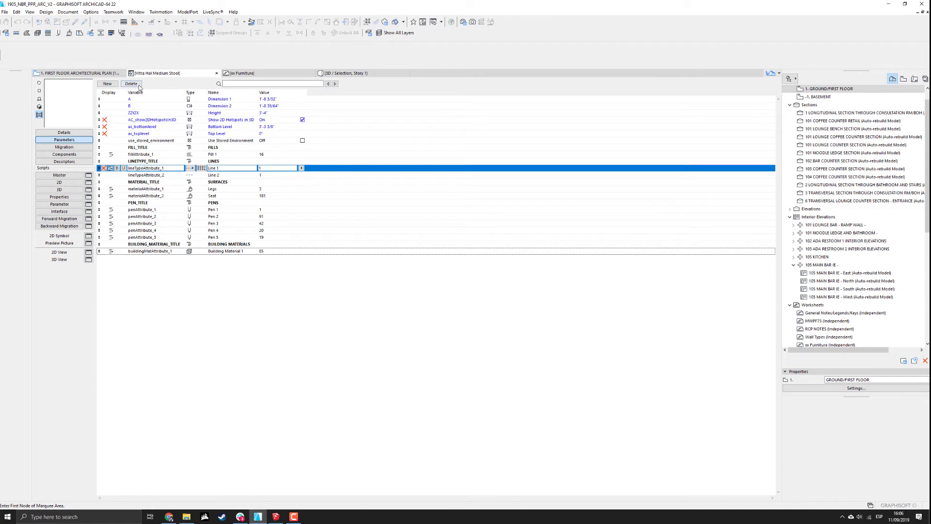
Check the 2D script again, continuing through the warnings to the last missing fill reference.
click(72, 183)
click(156, 85)
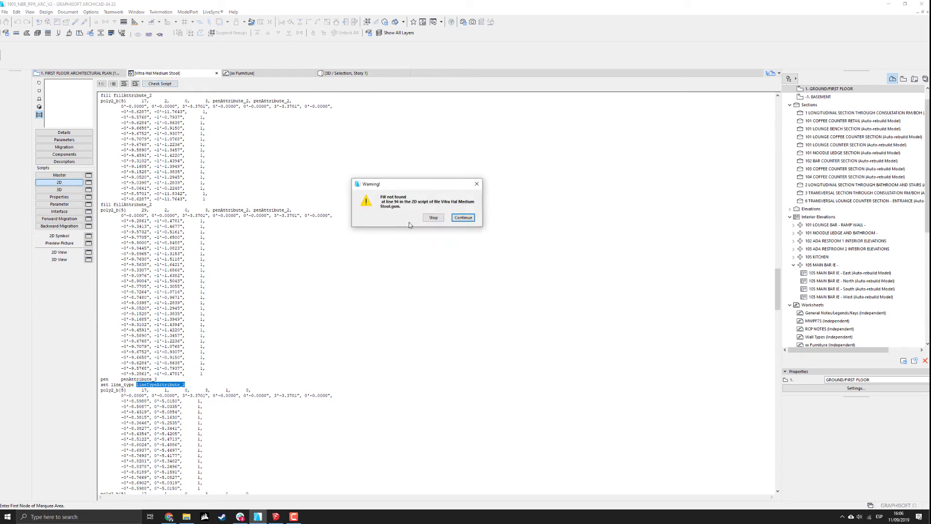
click(459, 219)
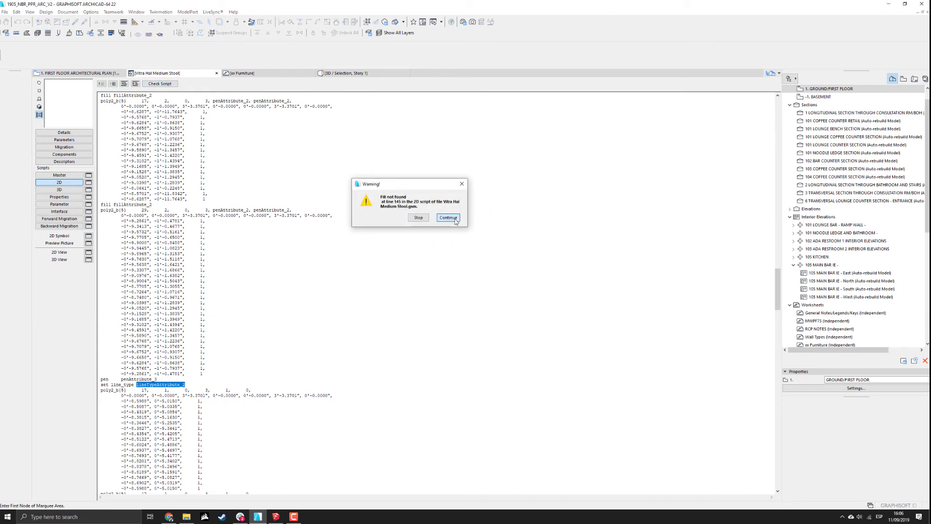
click(456, 219)
click(455, 221)
click(455, 221)
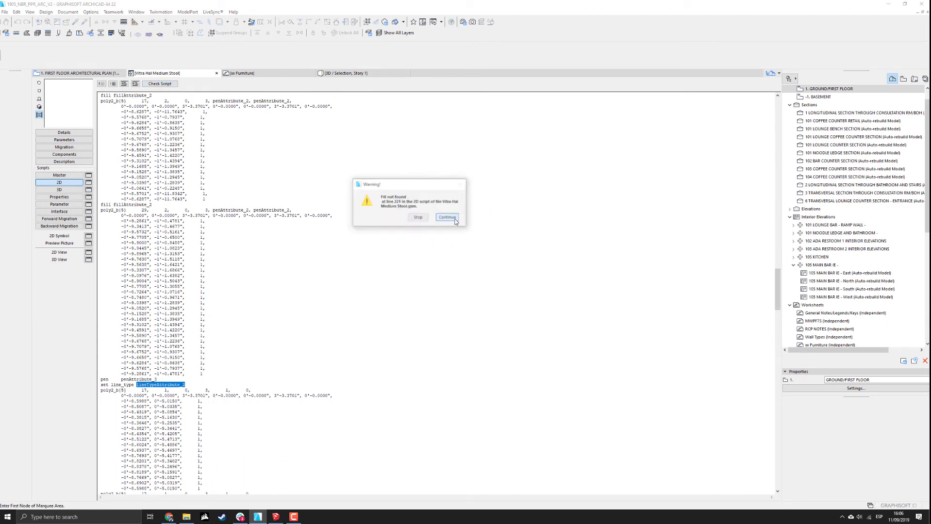
click(454, 220)
click(454, 219)
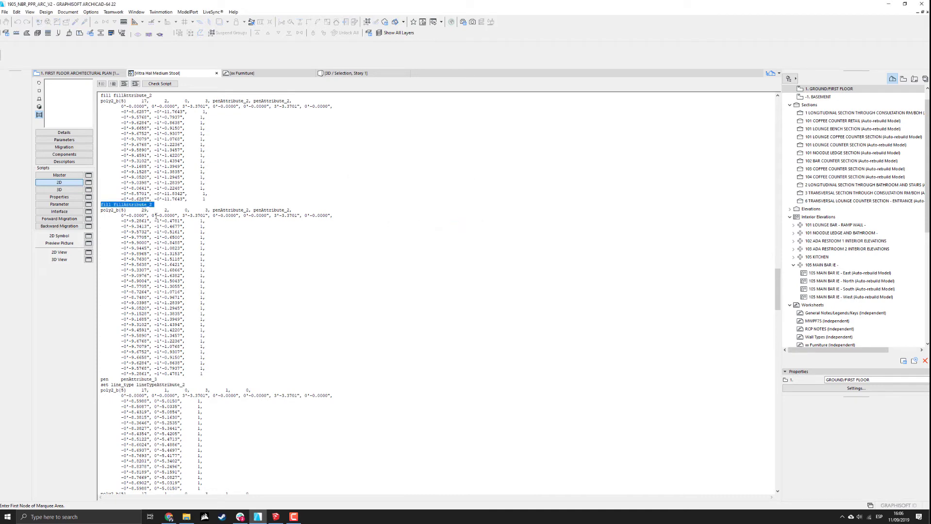
Copy the variable name fillAttribute_2 from the fill command in the 2D script.
click(156, 205)
drag(152, 204, 102, 205)
click(153, 205)
double_click(152, 205)
key(ctrl+c)
Add a parameter with the variable name fillAttribute_2 directly below fillAttribute_1 in the stool's parameters.
click(68, 140)
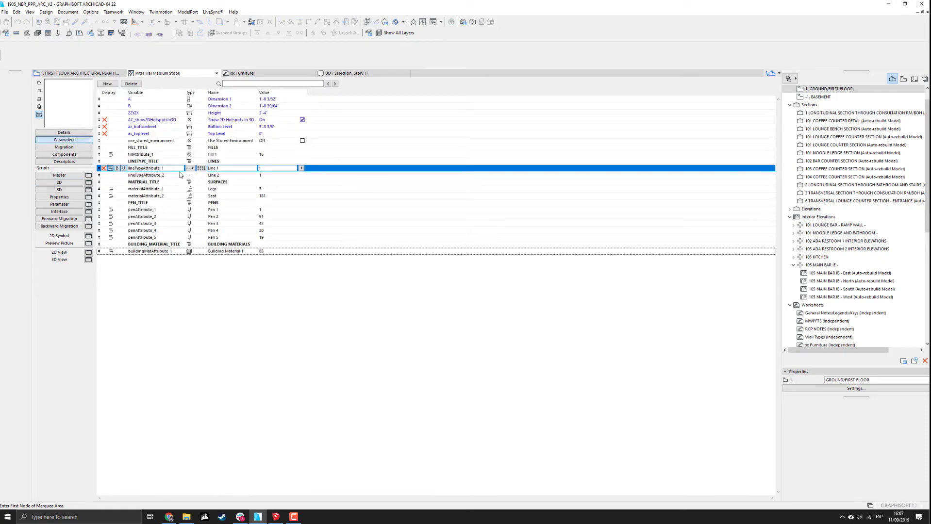
click(149, 148)
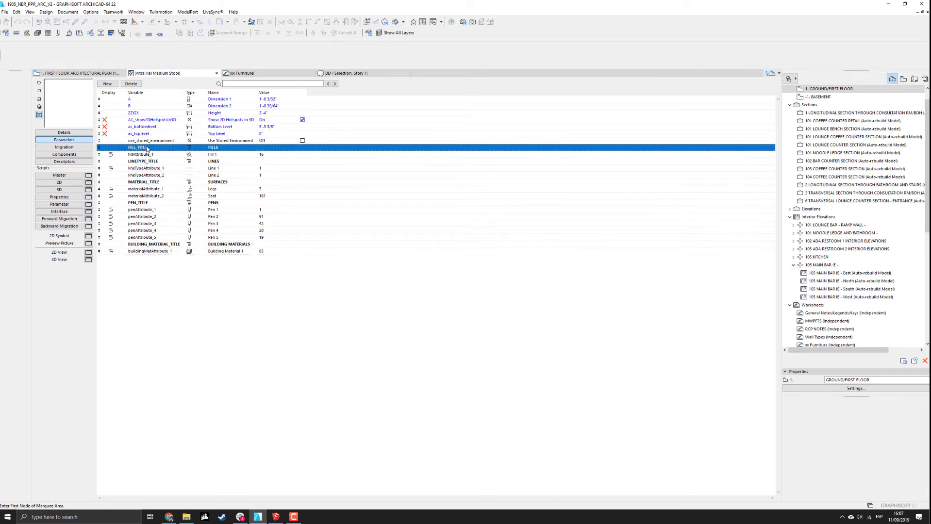
click(150, 154)
click(149, 148)
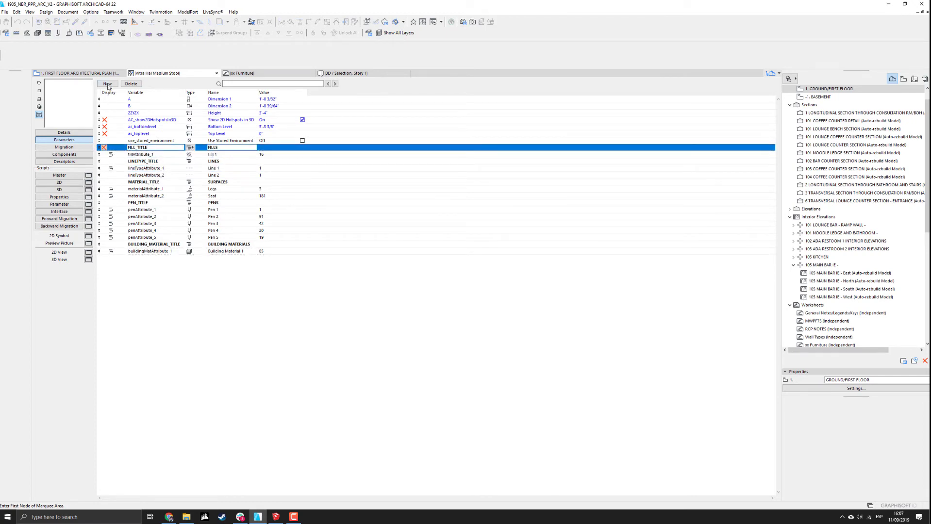
click(107, 83)
drag(158, 155, 120, 151)
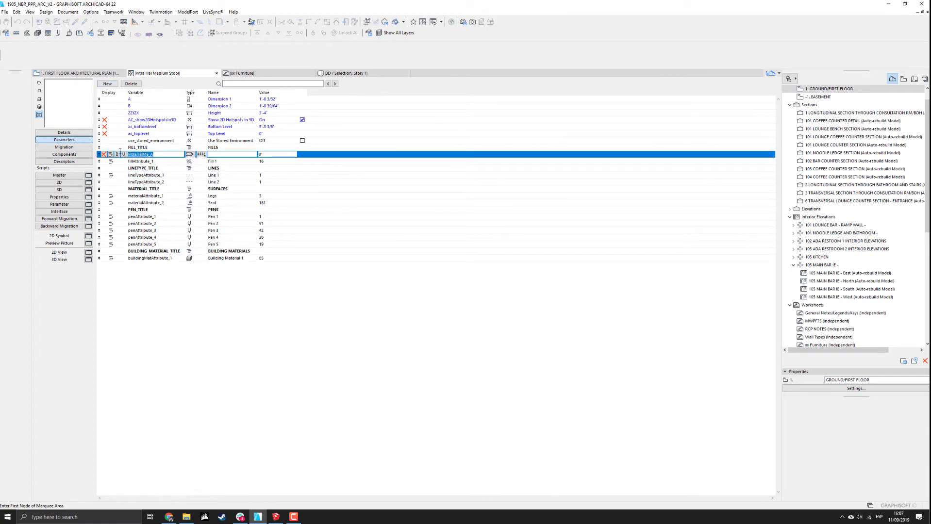
key(ctrl+v)
drag(99, 154, 99, 161)
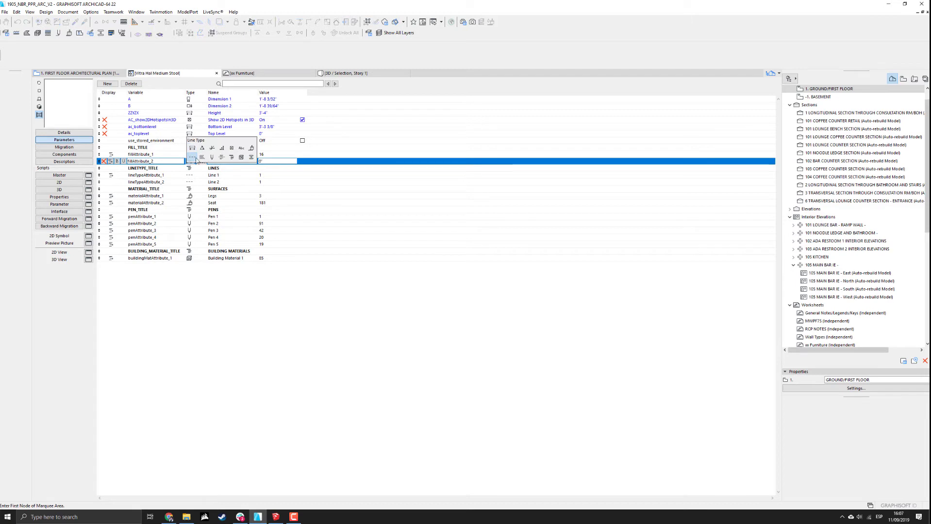
Make fillAttribute_2 a fill-type parameter named Fill 2 and assign it the solid Background Fill.
click(202, 157)
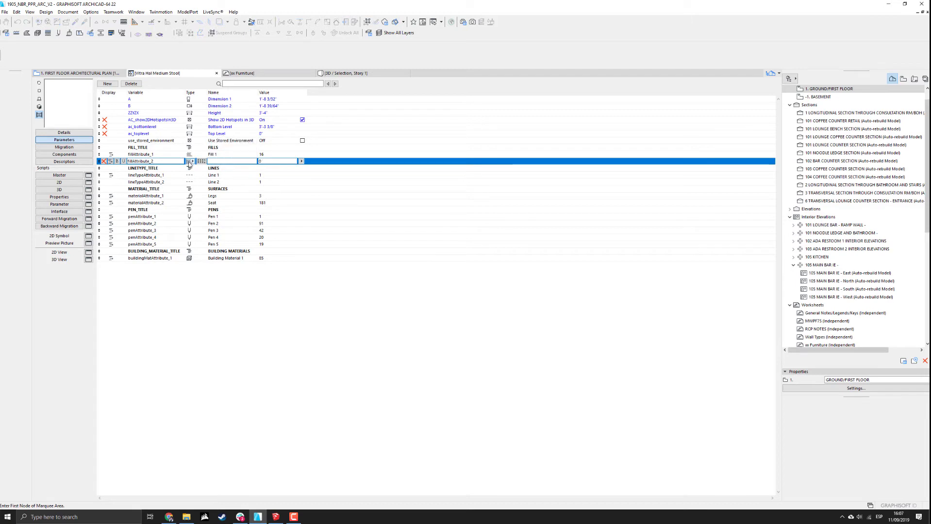
click(221, 161)
text(Fill 2)
click(301, 161)
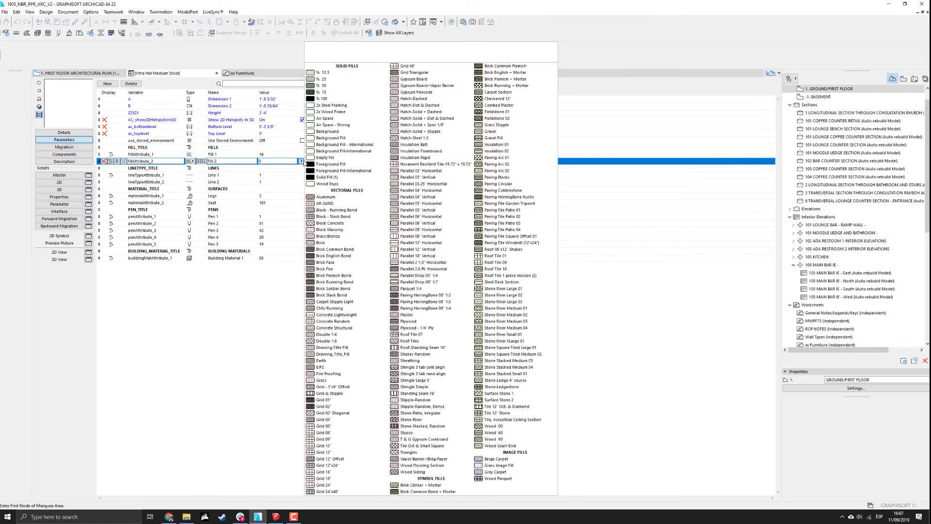
click(324, 138)
Set the default of Fill 1 to fill 24 and the default of Fill 2 to the Aluminum fill.
click(292, 155)
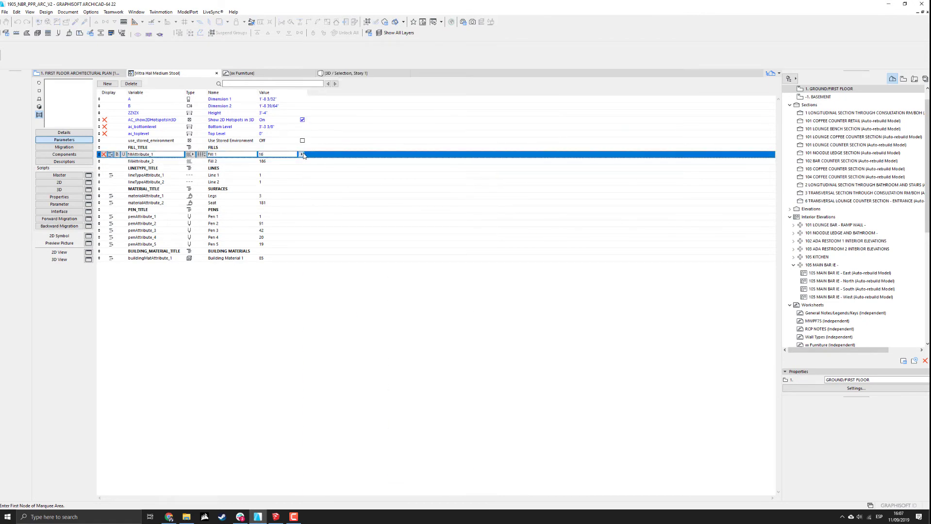
click(301, 154)
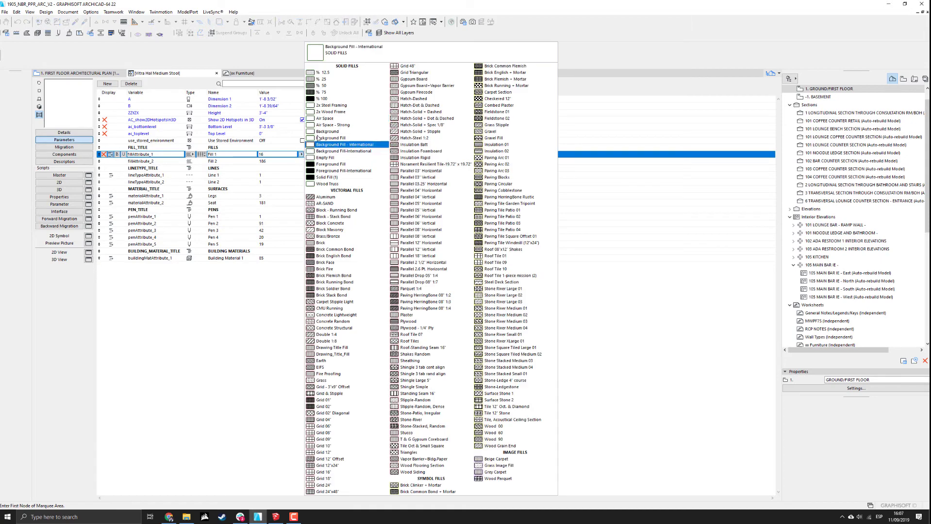
click(330, 85)
click(304, 161)
click(301, 161)
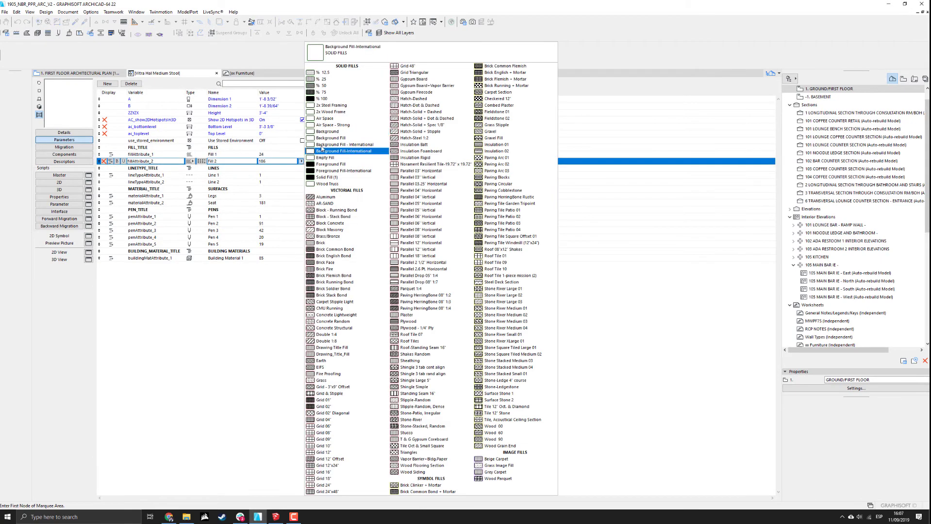
click(331, 81)
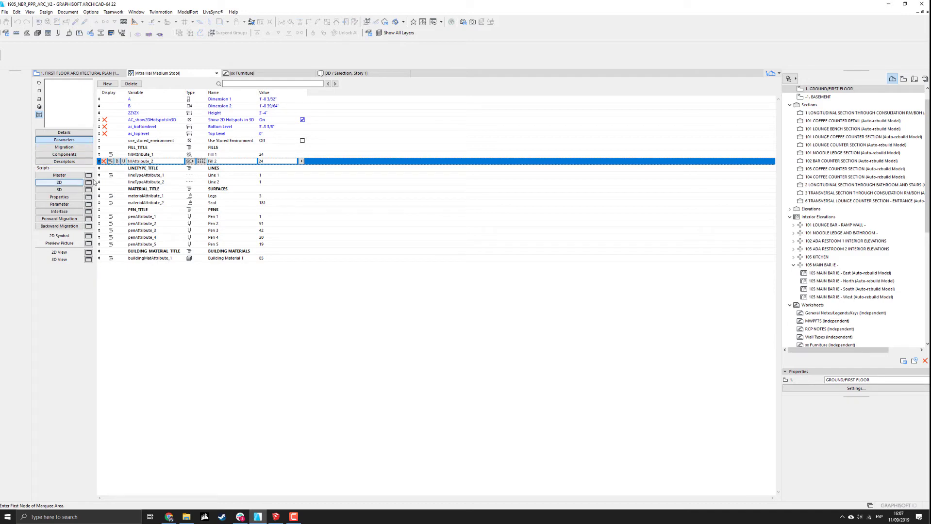
click(300, 161)
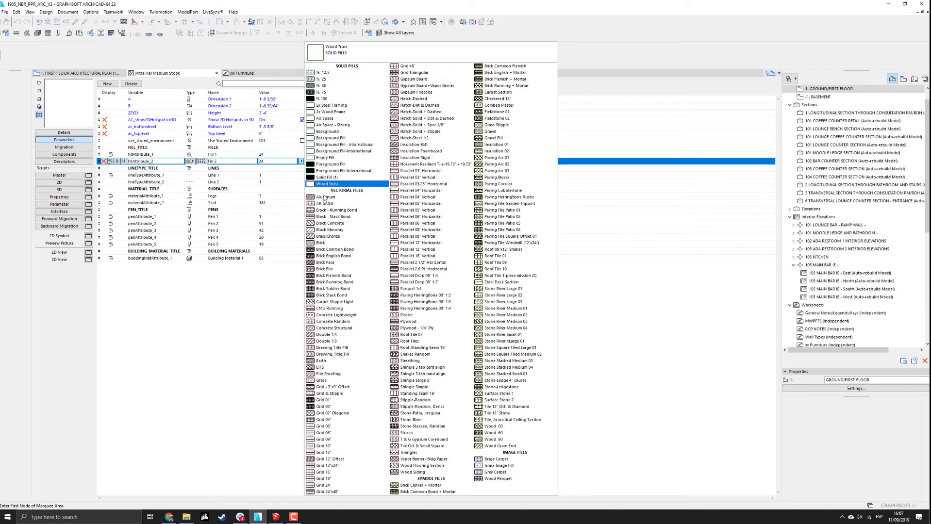
click(326, 199)
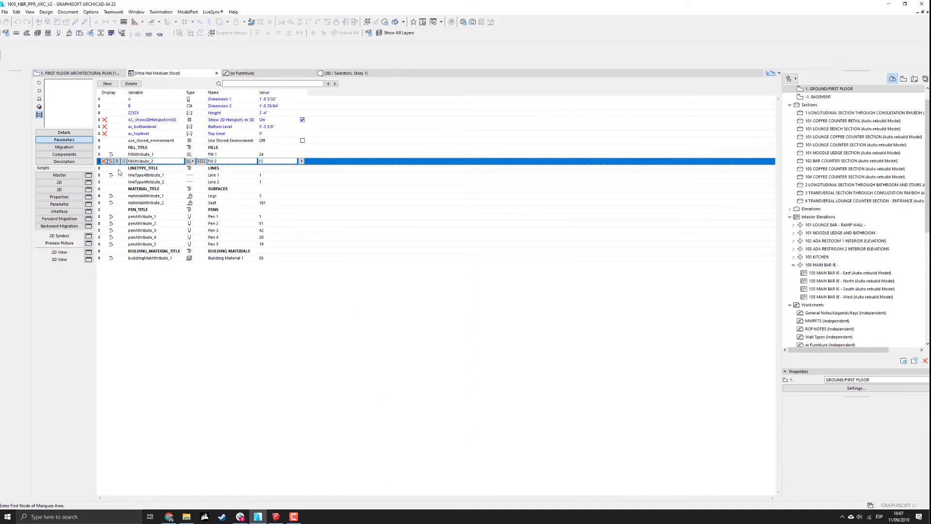
Check the 2D script again, then close the stool object and save its changes.
click(76, 184)
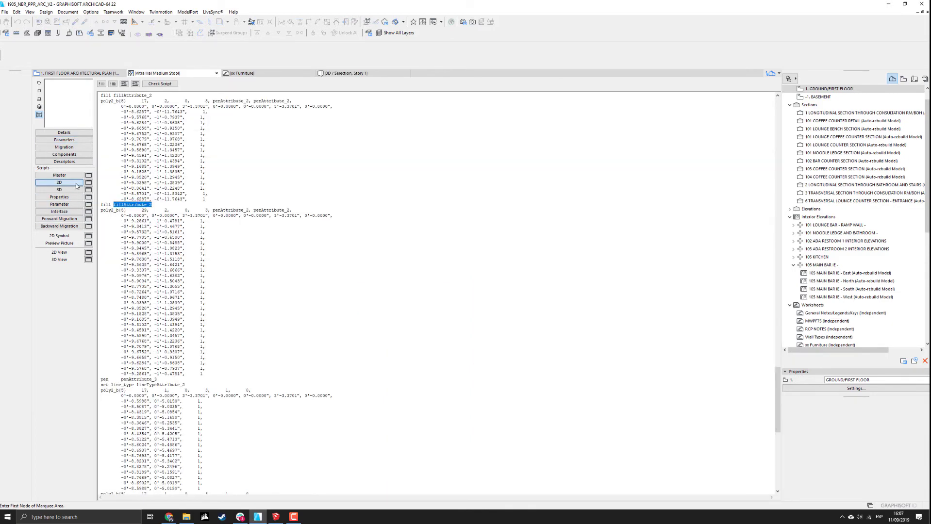
click(160, 85)
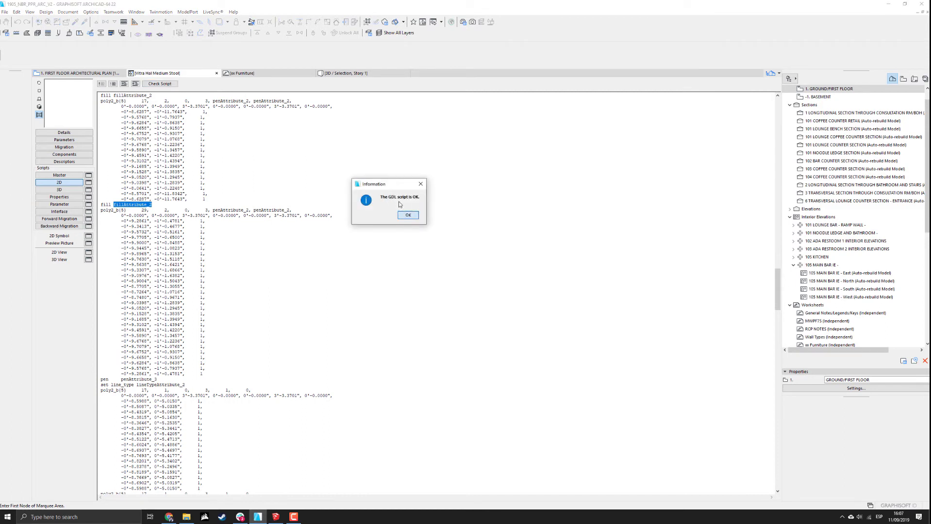
drag(388, 187, 385, 197)
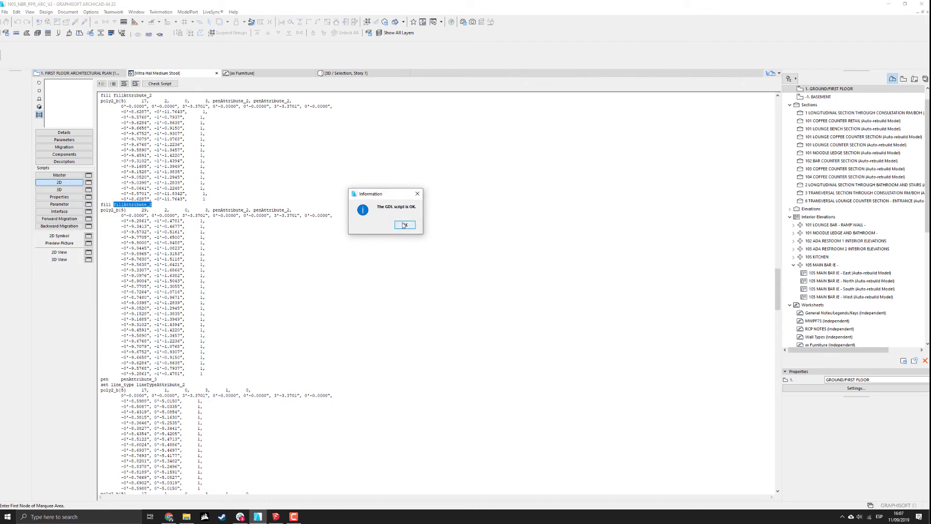
click(404, 225)
click(216, 73)
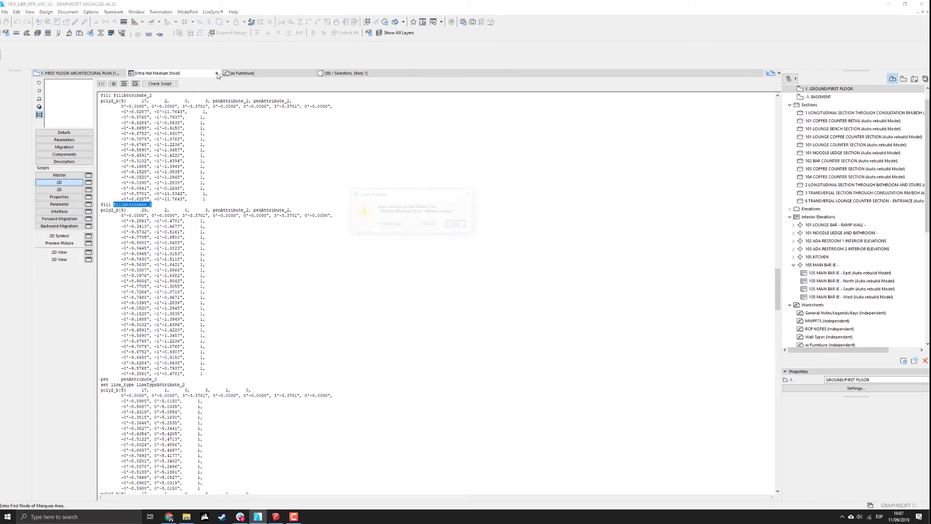
click(451, 225)
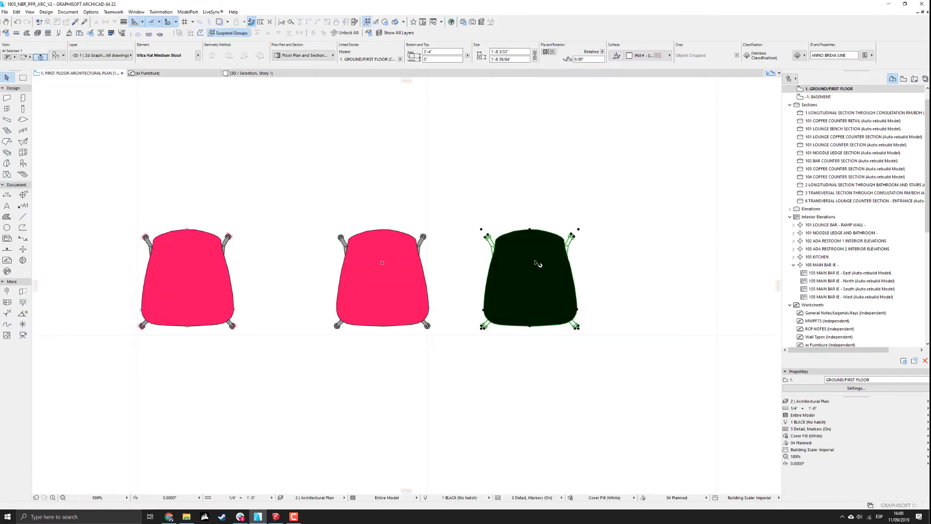
Open the settings of the rightmost placed stool with the library browser hidden and the plan symbol left in view.
scroll(553, 272, up, 5)
middle_drag(577, 274, 509, 252)
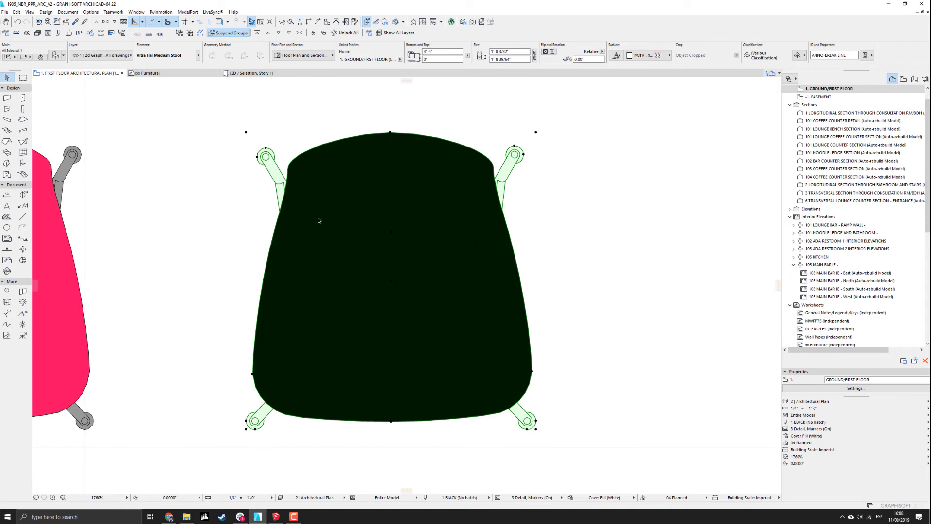
double_click(410, 286)
drag(572, 43, 407, 57)
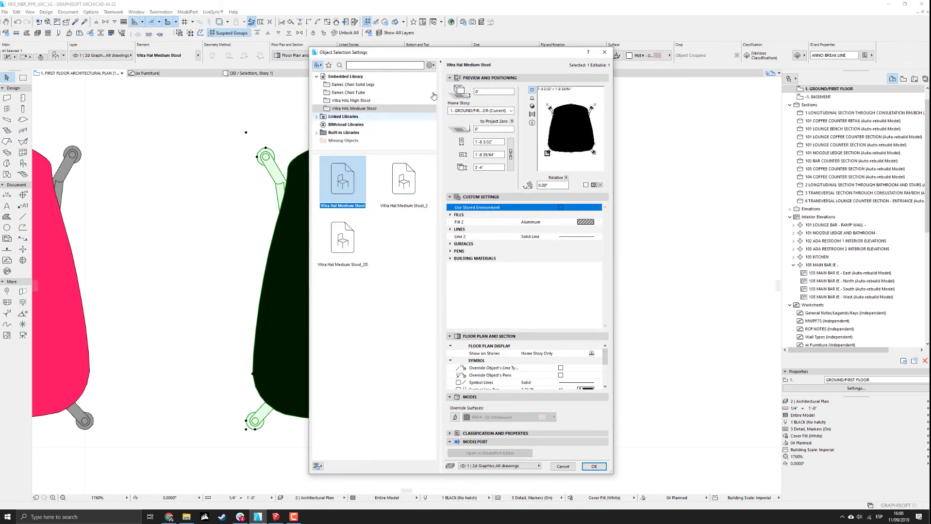
click(442, 64)
drag(497, 53, 624, 60)
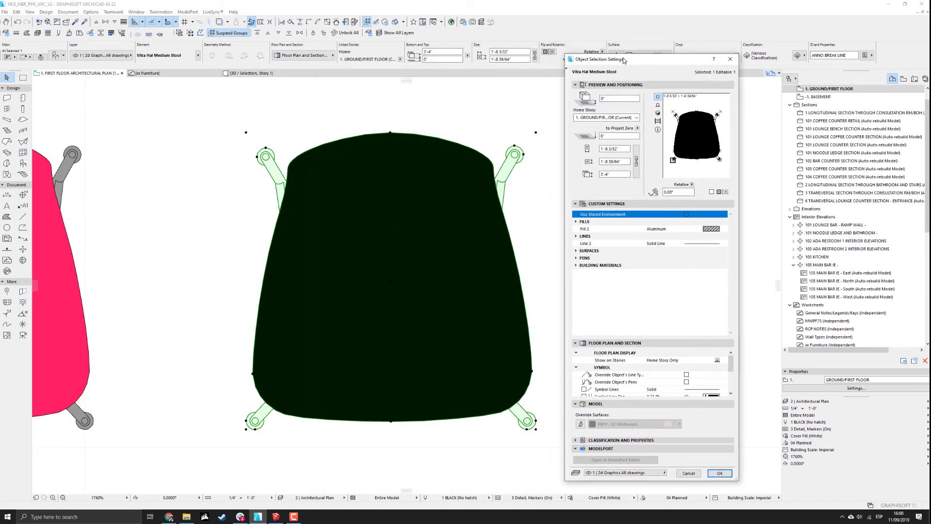
Set both Fill 1 and Fill 2 of the selected stool to the Background fill.
click(600, 229)
click(599, 244)
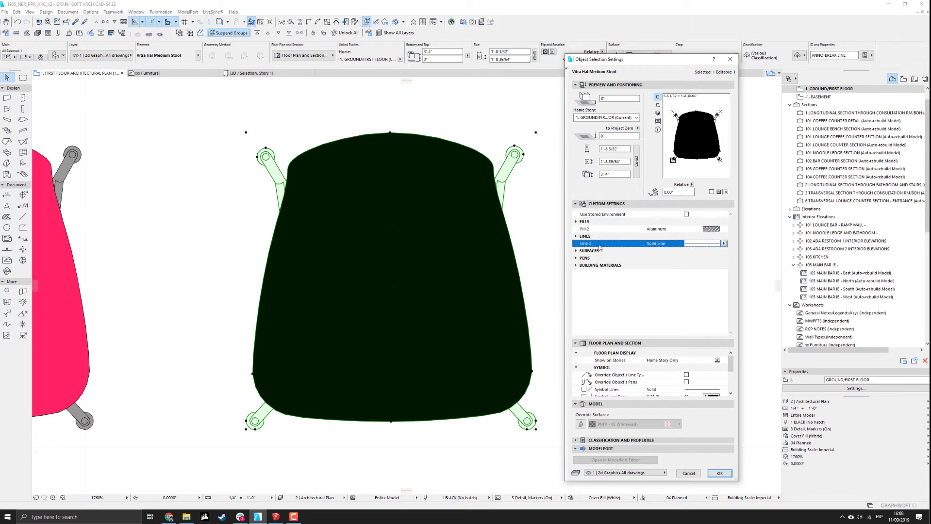
click(576, 222)
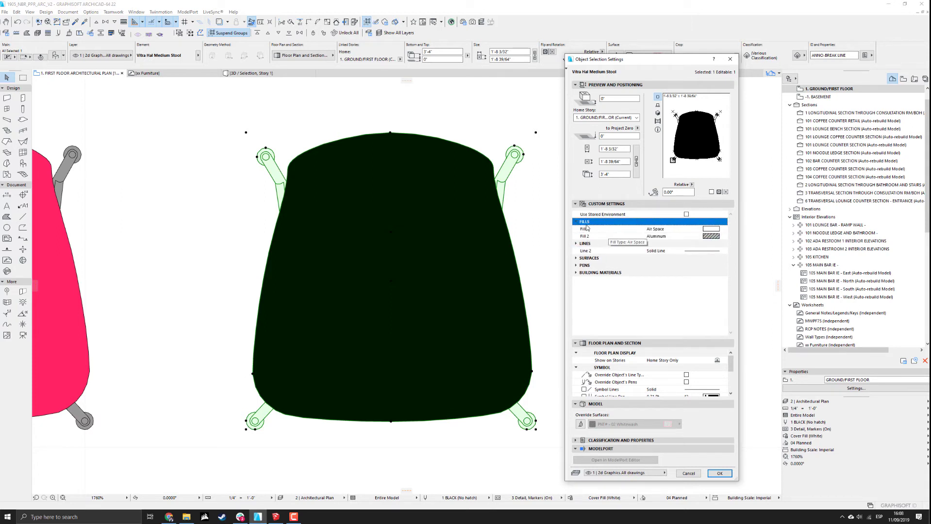
click(576, 222)
click(591, 229)
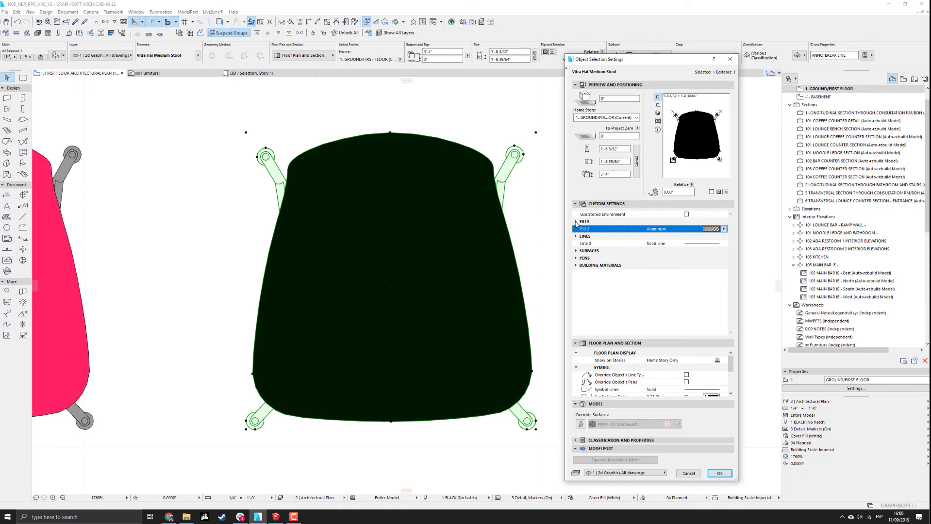
click(712, 229)
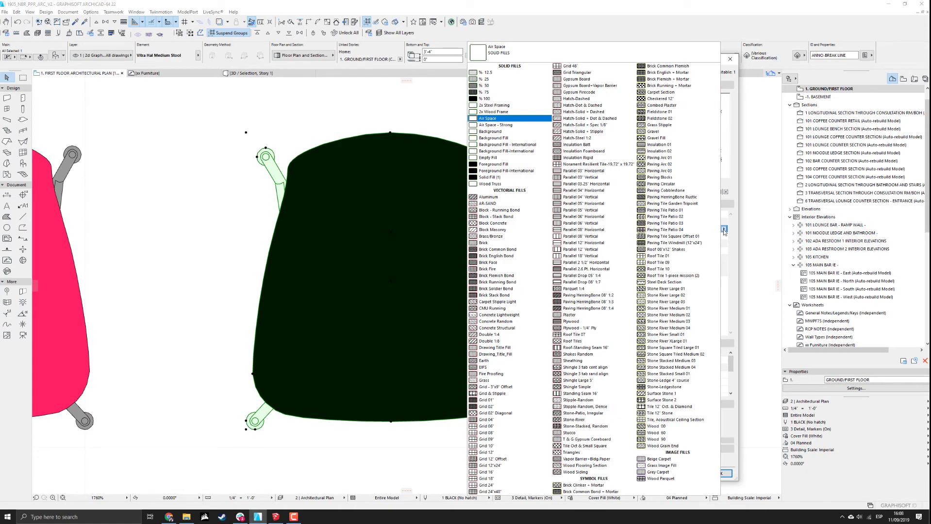
click(517, 141)
click(713, 229)
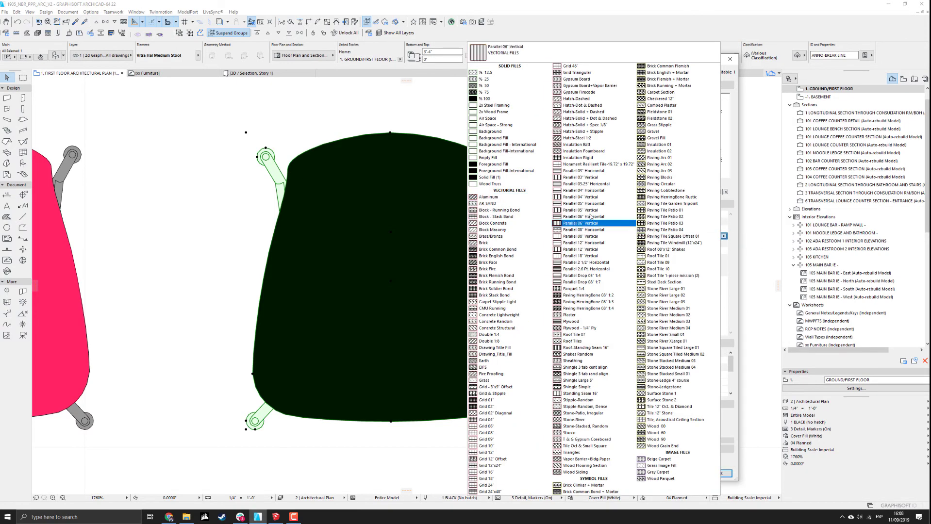
click(505, 133)
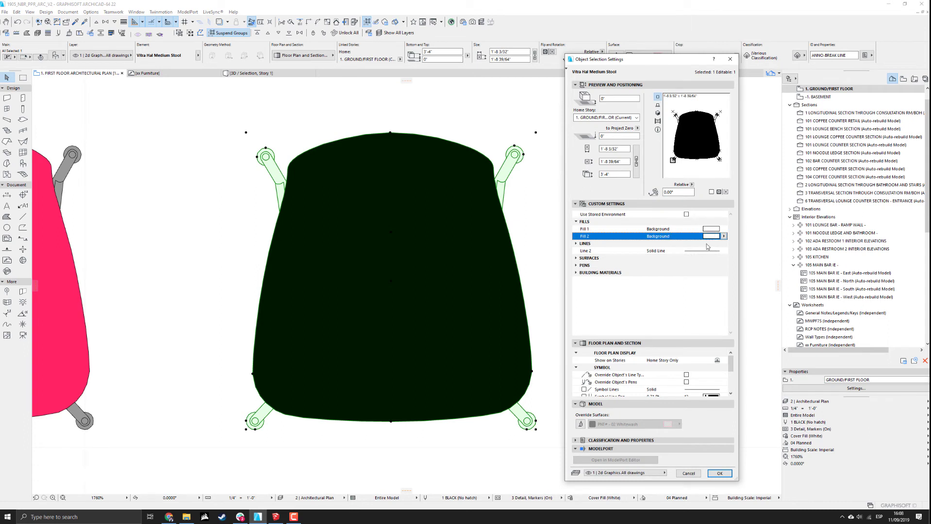
Examine the stool's line settings and its Legs and Seat surfaces, comparing the 3D preview with the 2D symbol.
click(576, 244)
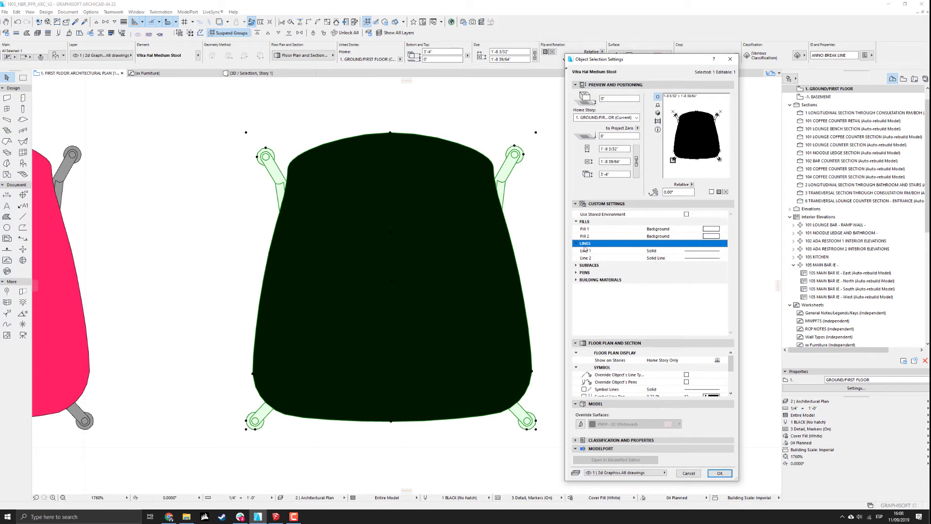
click(576, 265)
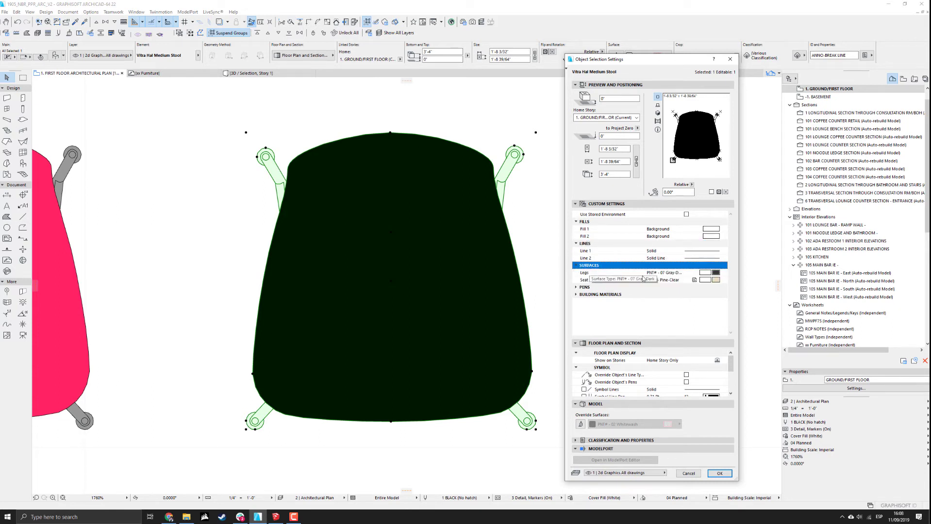
click(588, 273)
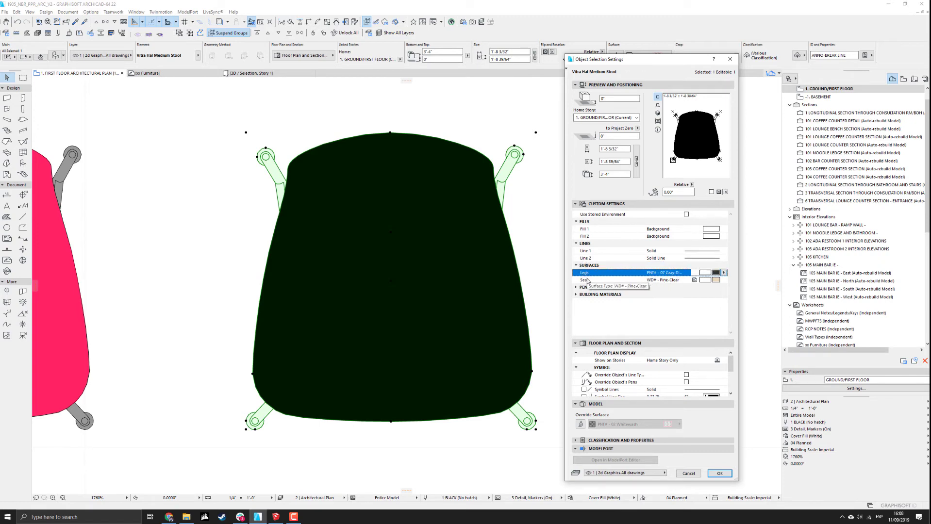
click(584, 280)
click(657, 113)
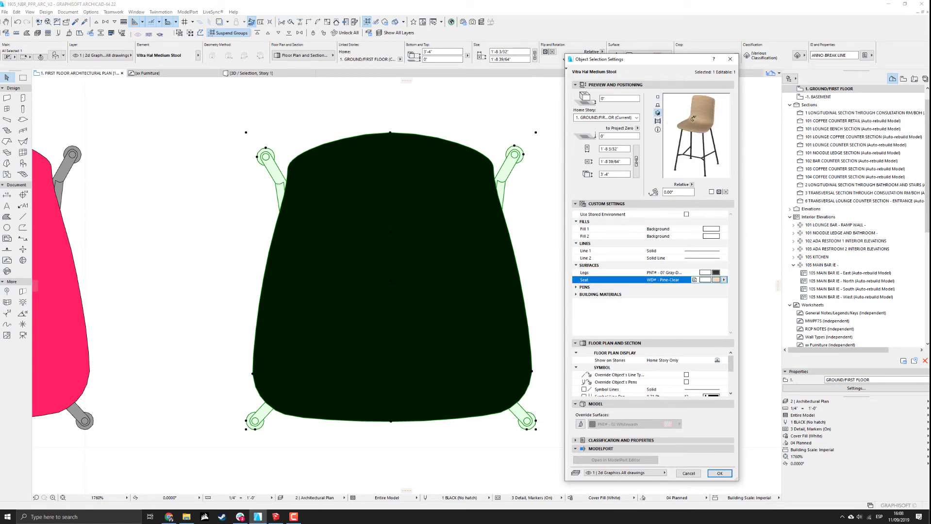
click(658, 97)
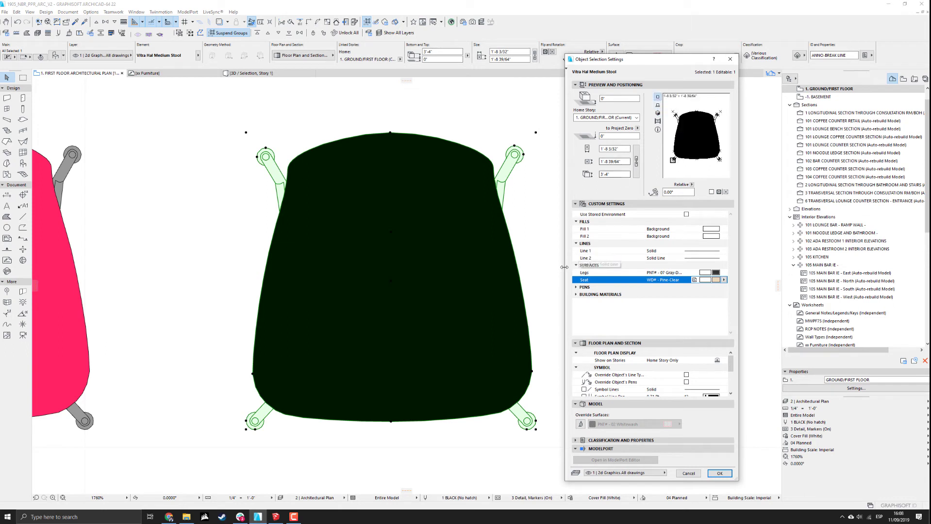
Set the selected stool's Pen 1 to pen 20 and its Pen 2 to the grey hatch pen 26.
click(626, 287)
click(717, 295)
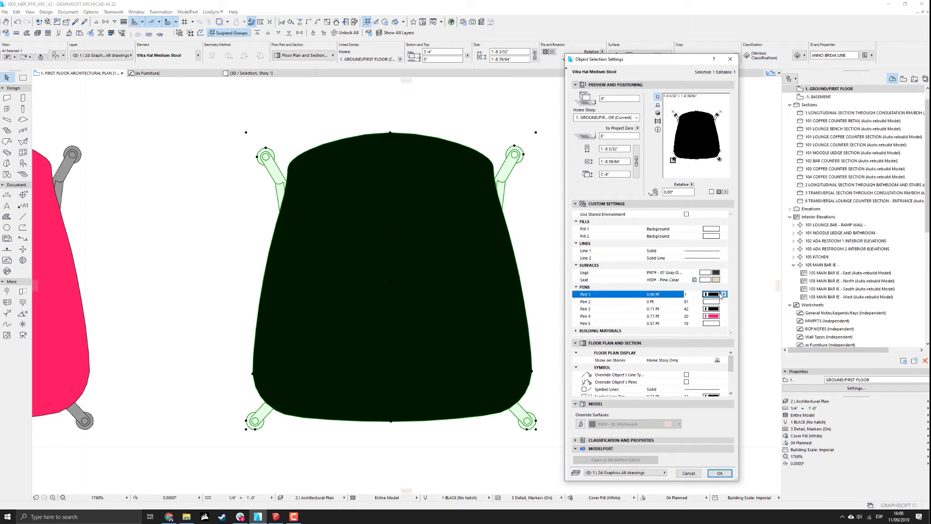
click(855, 295)
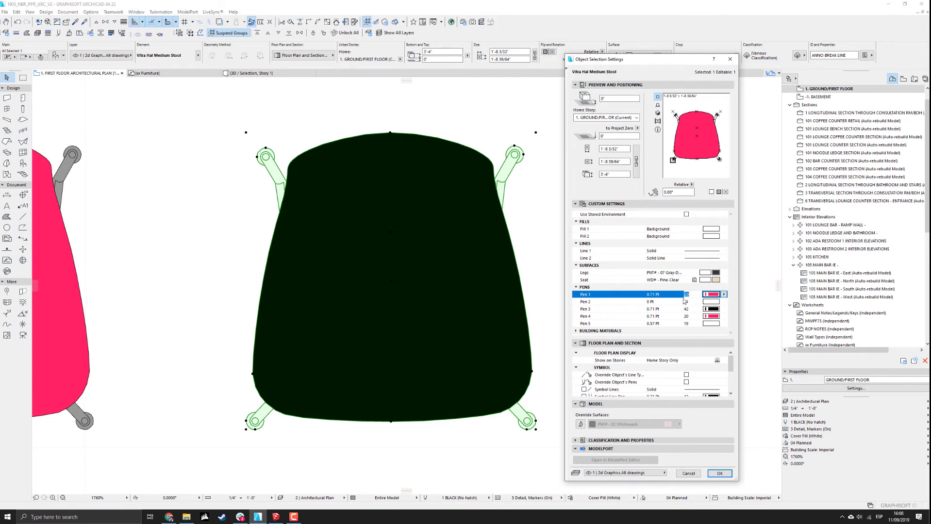
click(608, 301)
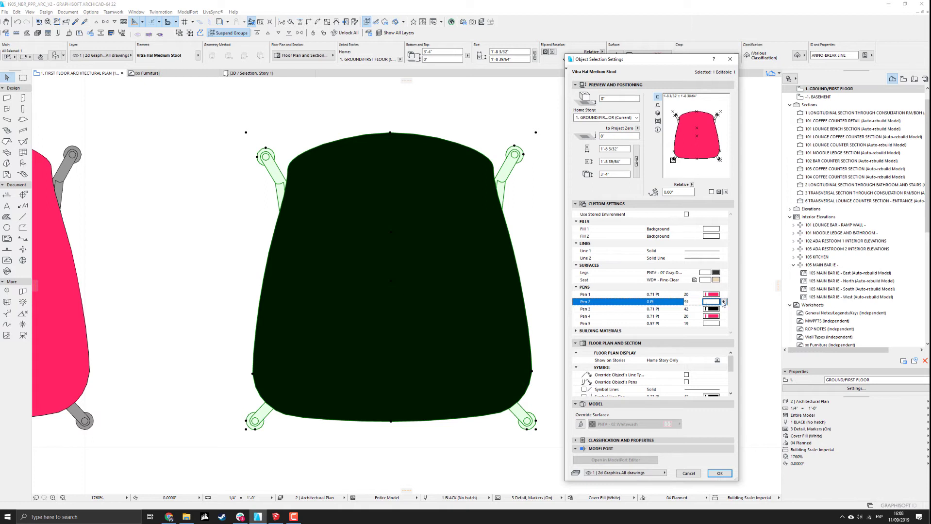
click(723, 302)
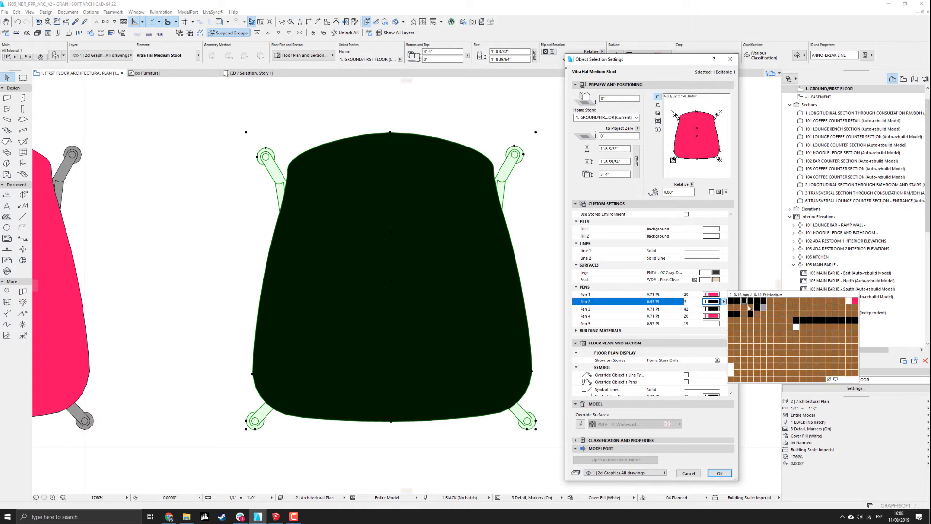
click(732, 308)
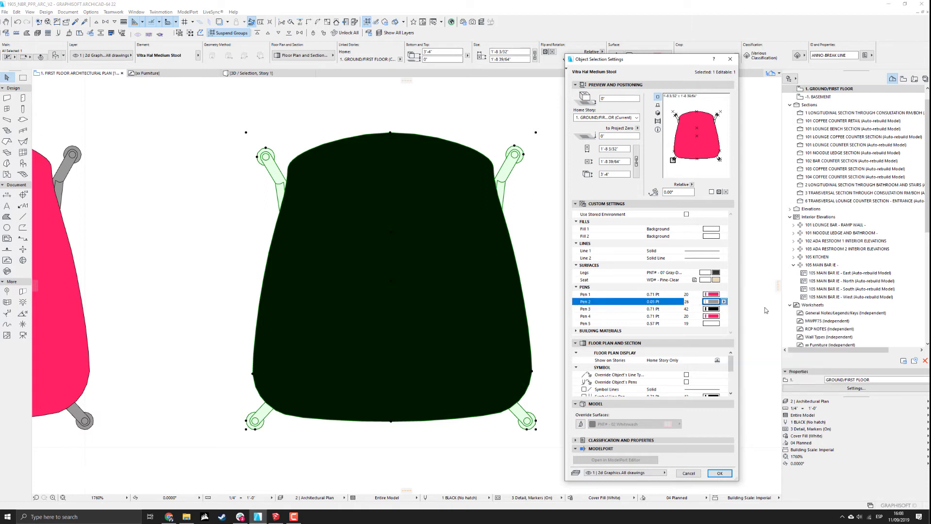
Try mark-up pen 20 for the stool's Pen 3 before setting it to the black pen 3.
click(723, 309)
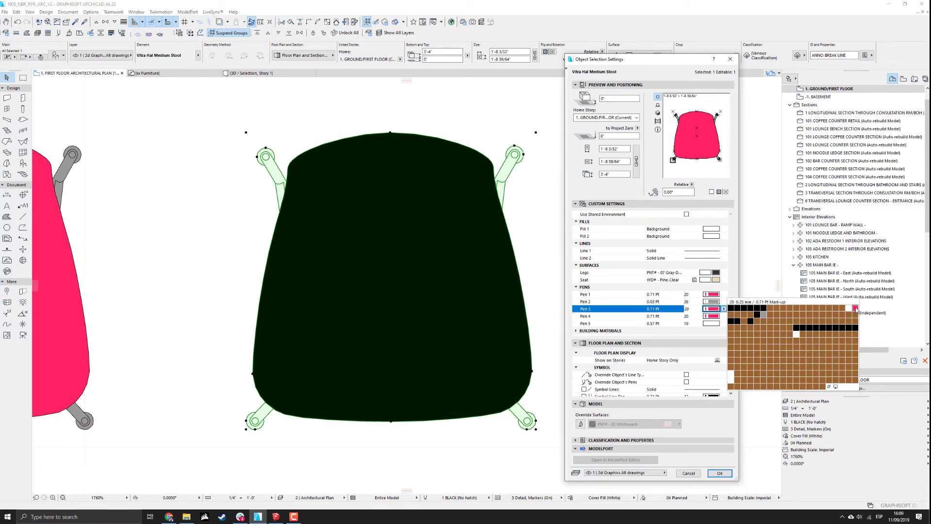
click(854, 309)
click(725, 308)
click(746, 311)
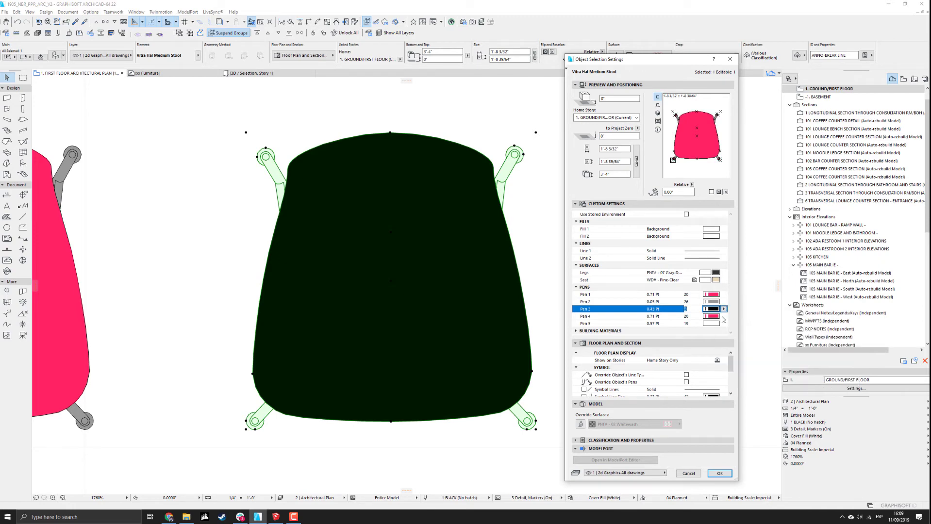
Try pens 26 and 91 for the stool's Pen 4, and set Pen 1 to the white pen 91.
click(724, 316)
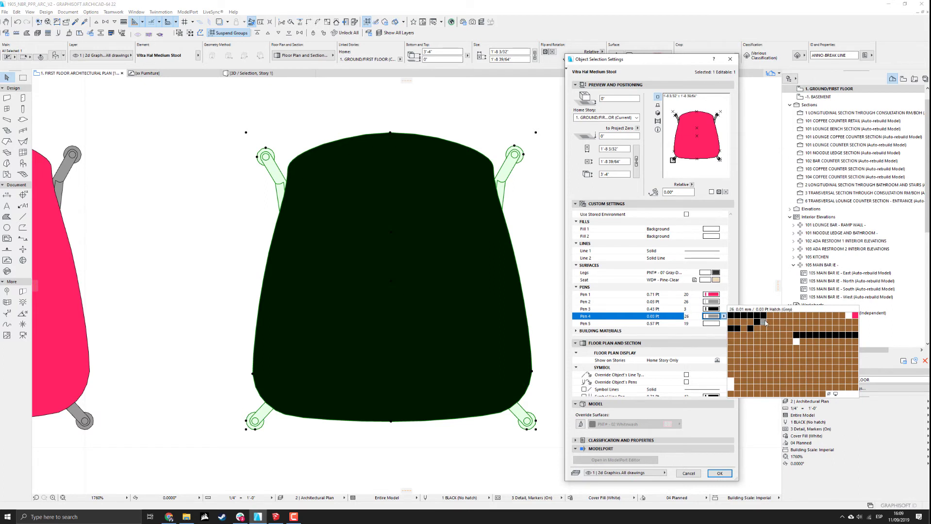
click(764, 322)
click(724, 316)
click(796, 342)
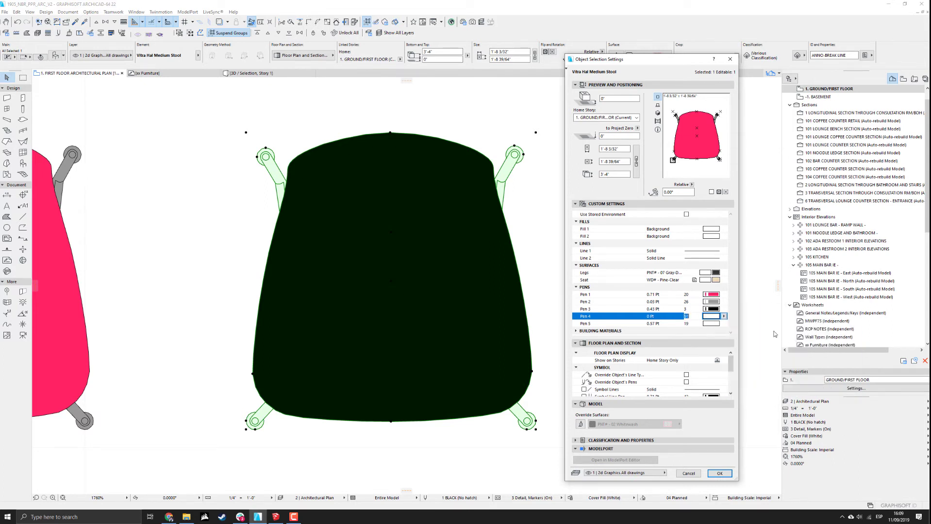
click(723, 294)
click(798, 320)
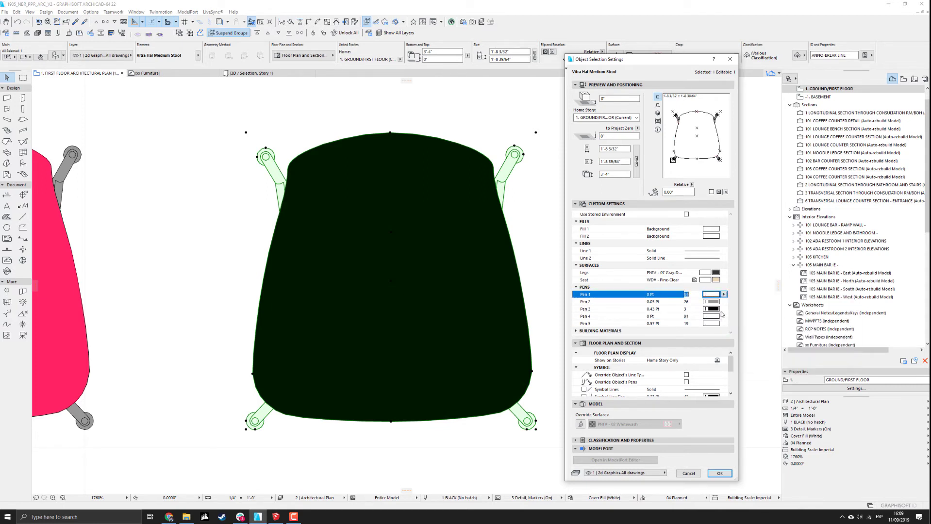
Set both Pen 4 and Pen 5 of the stool to the mark-up pen 20.
click(723, 309)
click(723, 316)
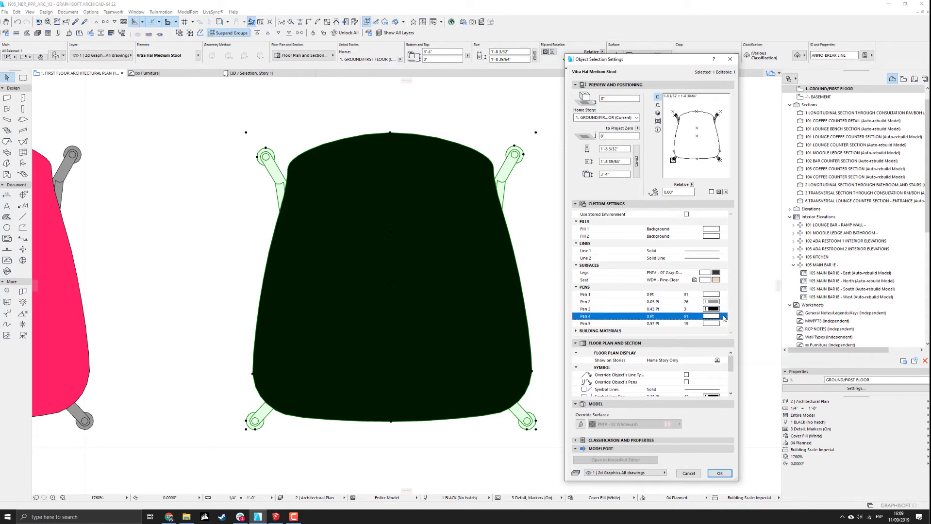
click(724, 316)
click(755, 320)
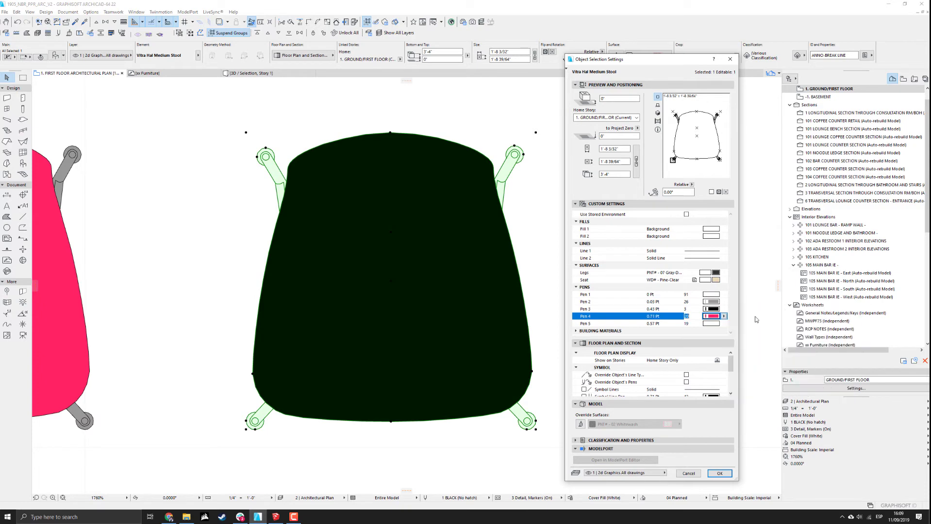
click(723, 323)
click(755, 321)
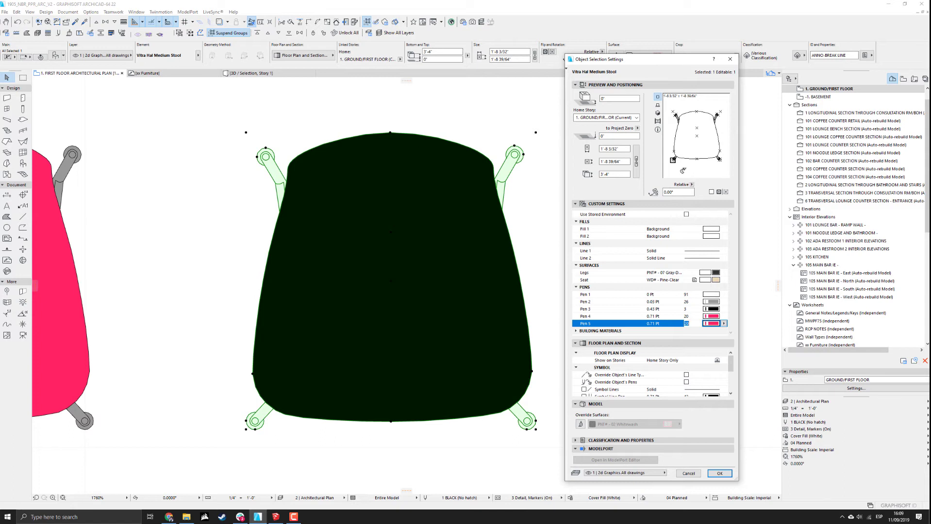
Review the choices for the stool's Building Material 1, keep Generic, and apply the object settings to the placed stool.
click(577, 331)
click(576, 331)
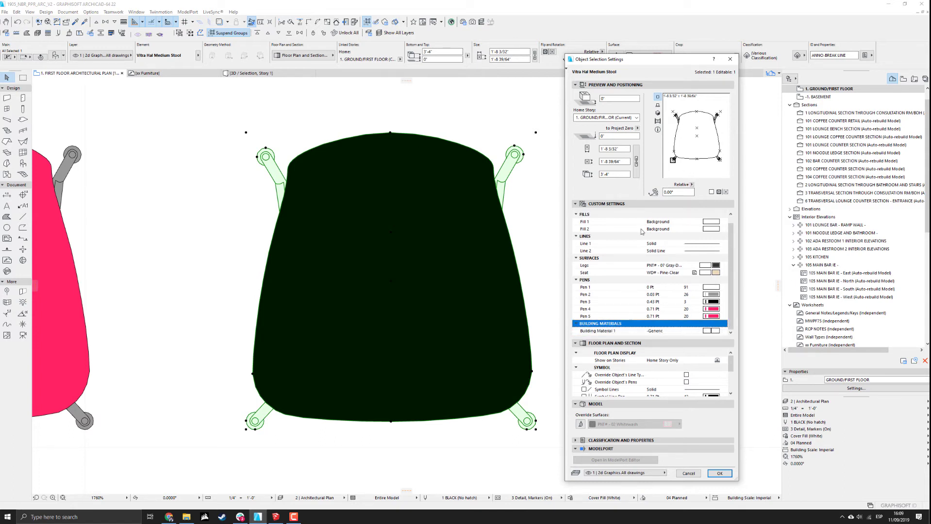
click(713, 331)
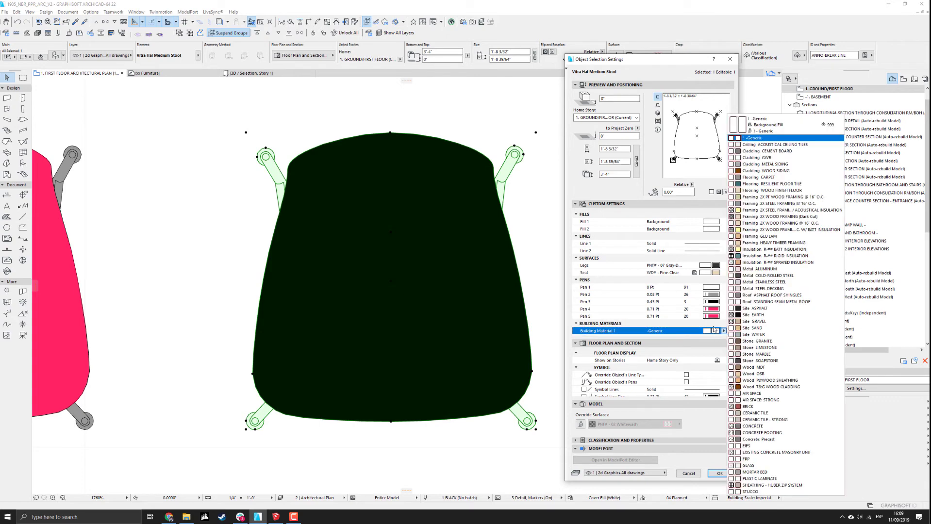
click(708, 333)
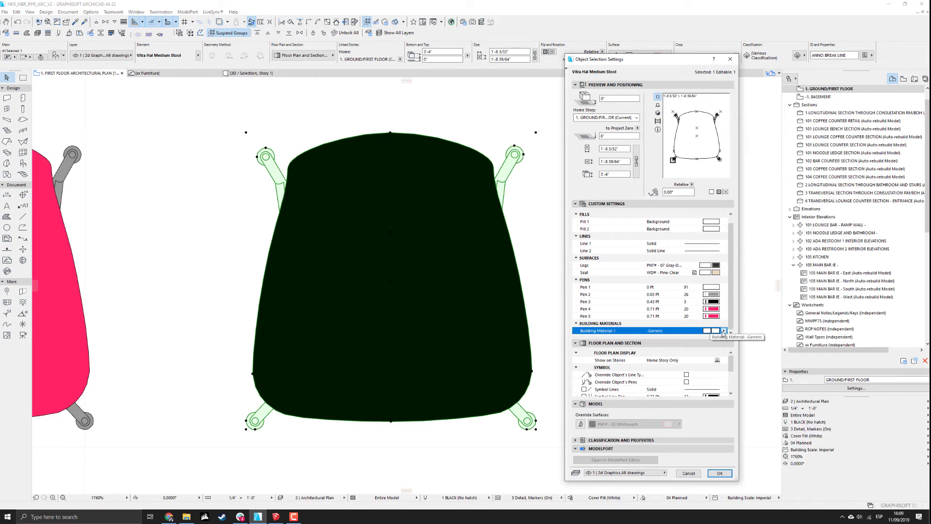
scroll(674, 306, up, 2)
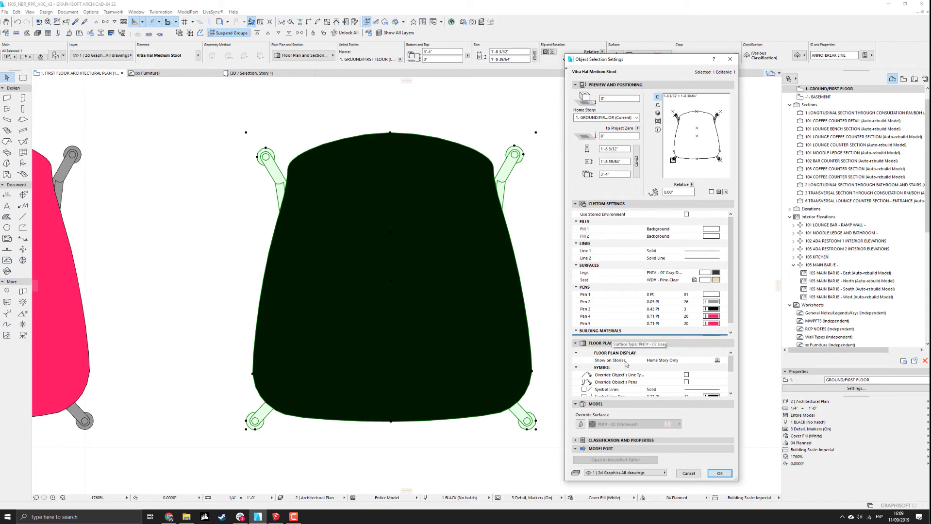
click(720, 473)
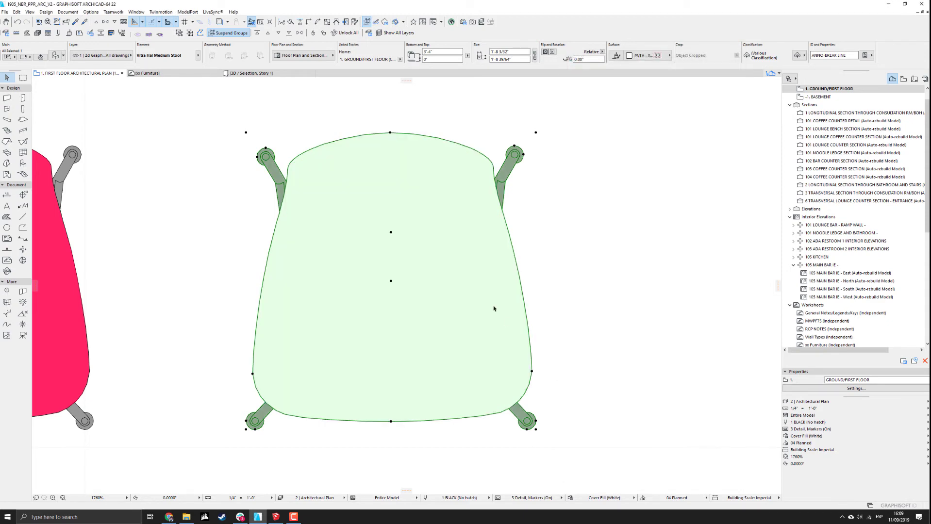
scroll(437, 272, down, 2)
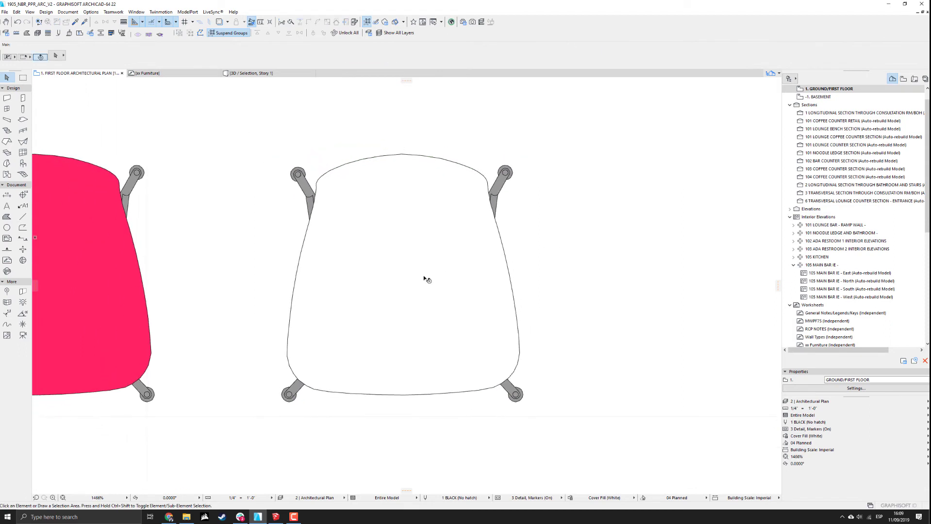
Show only the recoloured stool in 3D and inspect its wooden seat and dark legs from several angles.
click(257, 74)
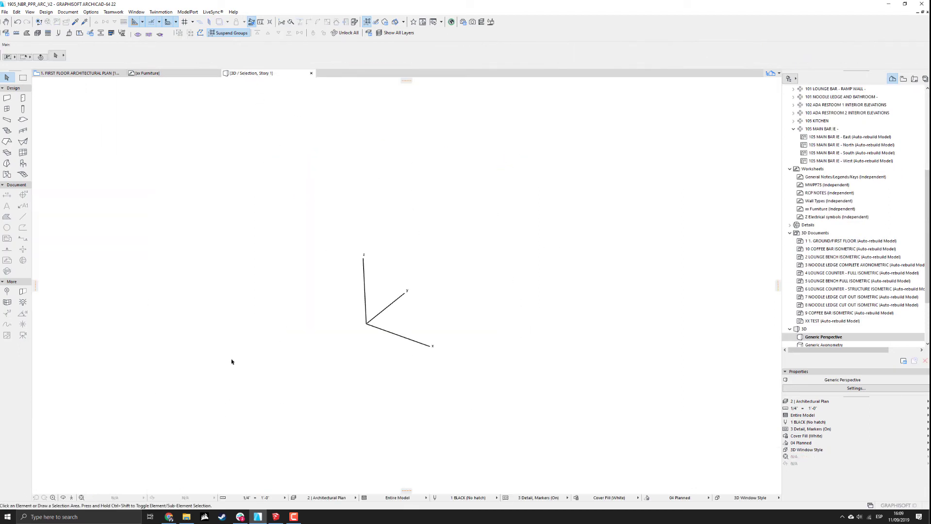
key(F2)
right_click(441, 275)
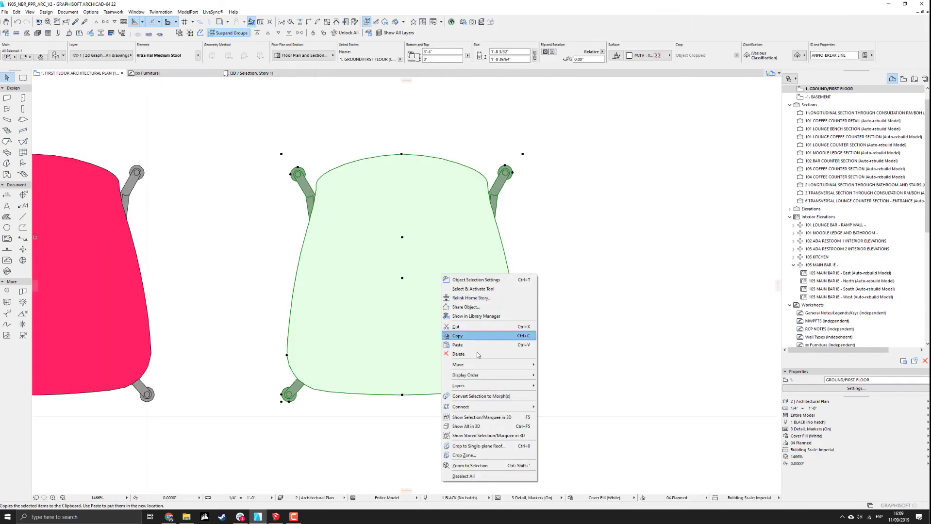
click(483, 420)
scroll(462, 333, up, 6)
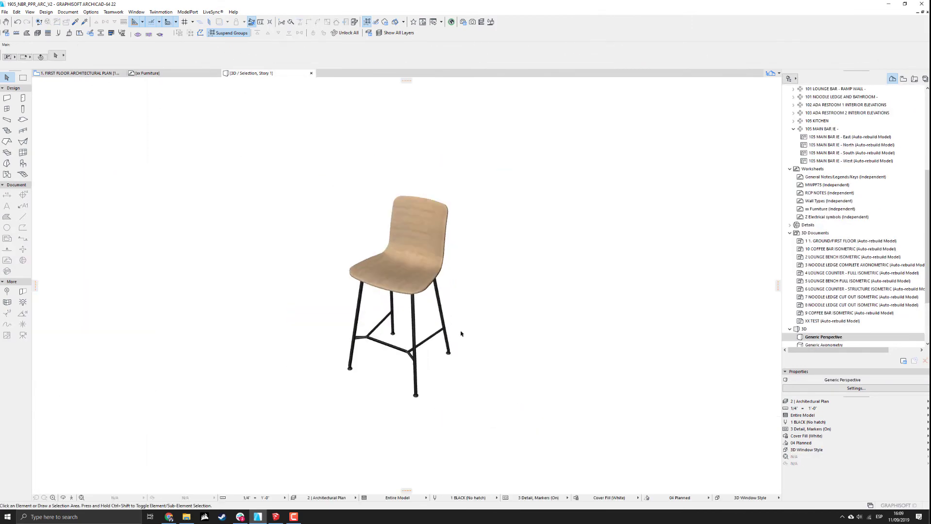
scroll(420, 324, down, 6)
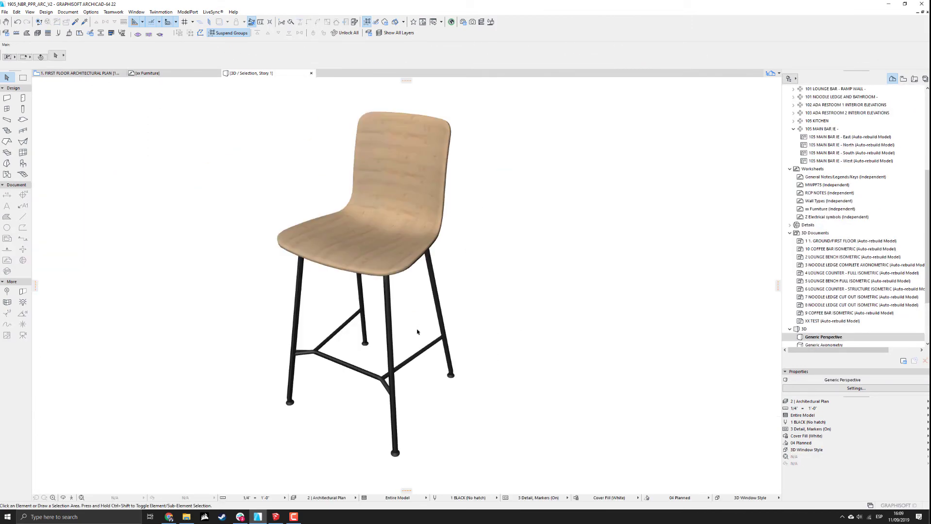
click(388, 255)
shift+middle_drag(413, 293, 313, 172)
shift+middle_drag(361, 191, 464, 304)
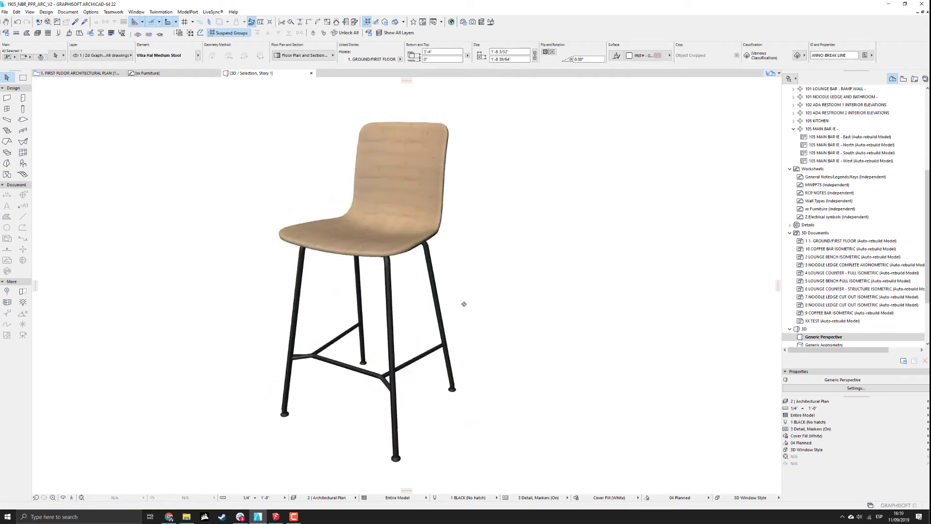
Return to the floor plan and open the stool object for editing, showing its parameter list and 2D symbol preview.
click(77, 73)
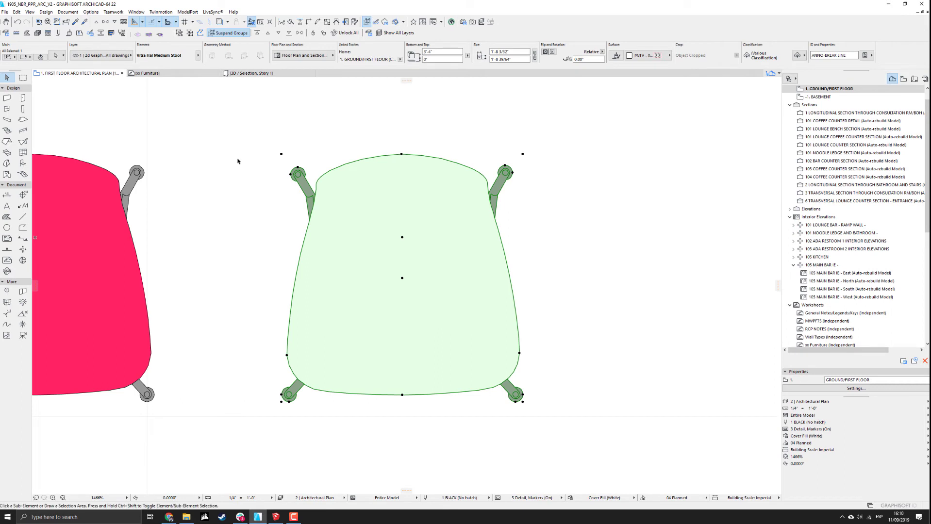
key(ctrl+shift+o)
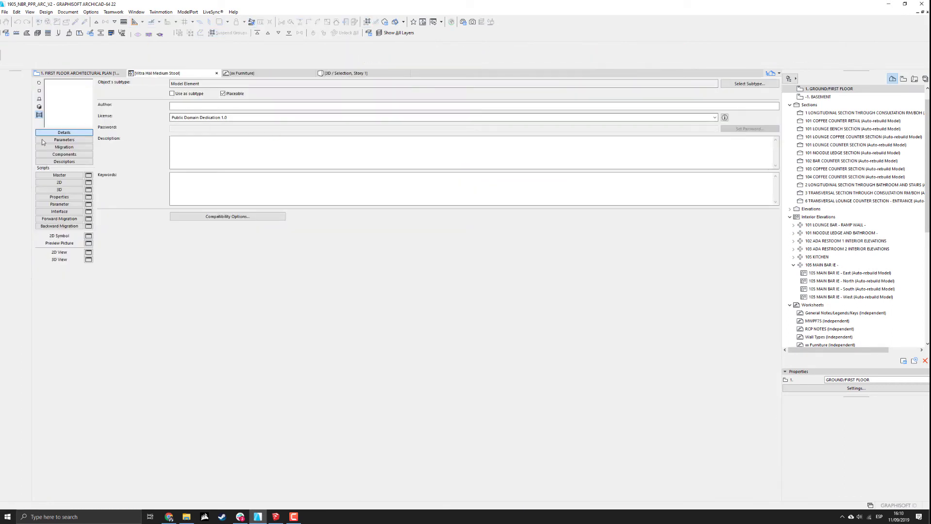
click(63, 140)
click(40, 84)
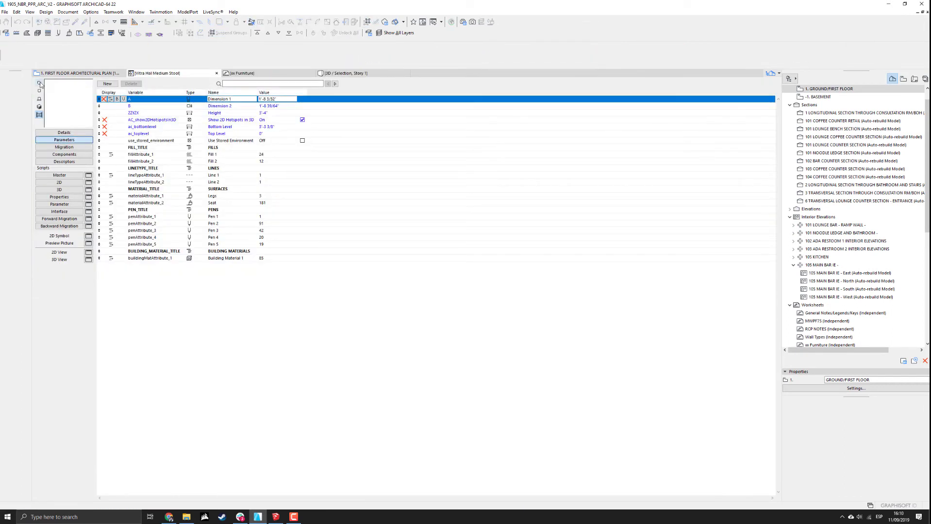
click(39, 91)
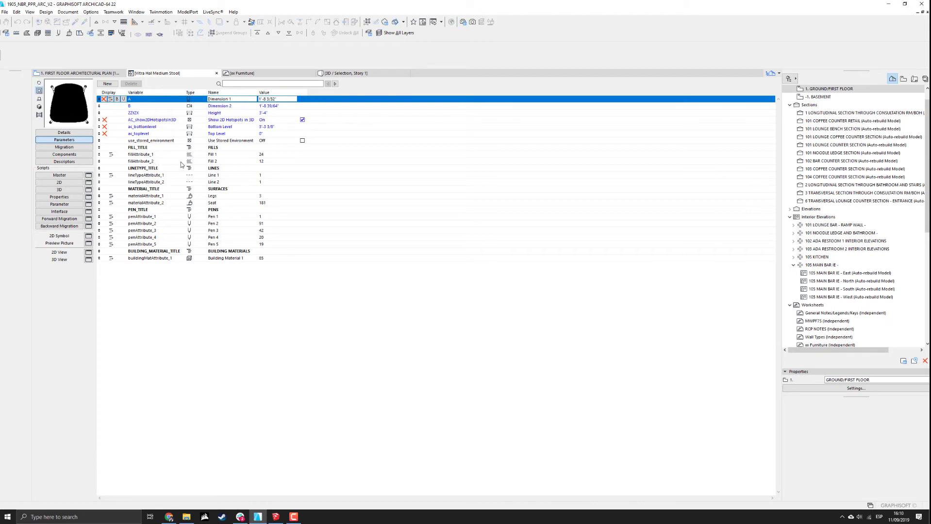
Indent the Fill 2 parameter beneath the fills title to match Fill 1.
click(154, 154)
click(113, 162)
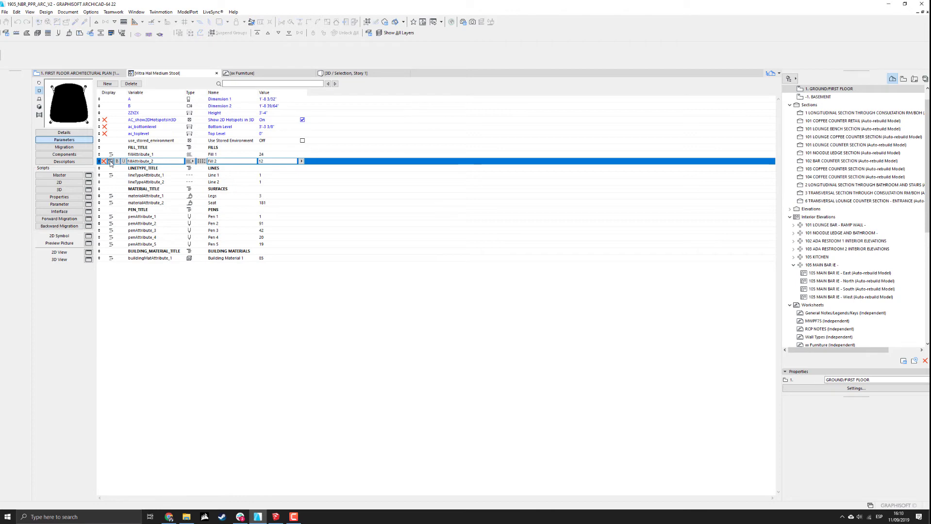
click(137, 156)
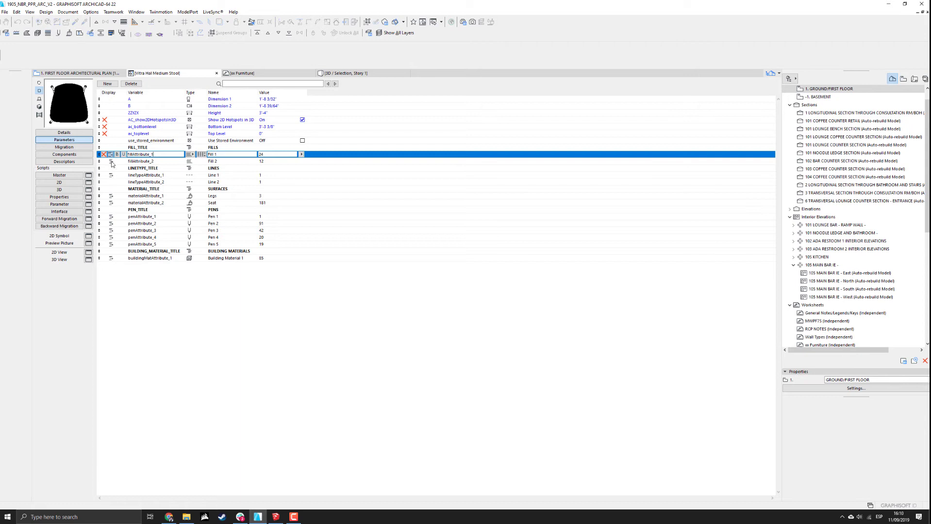
Rename the FILLS title parameter's display name to GRAPHIC FILLS.
click(147, 147)
drag(148, 147, 116, 148)
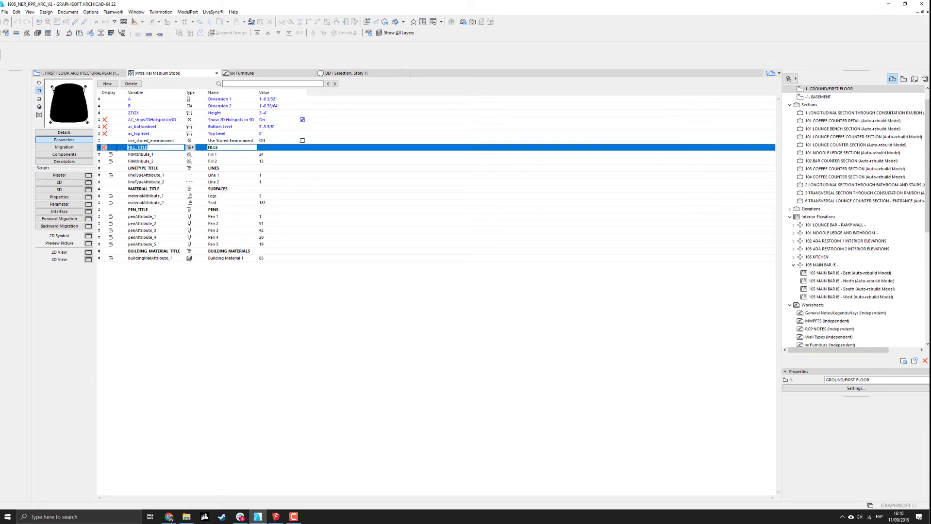
double_click(230, 147)
text(F)
drag(160, 148, 117, 146)
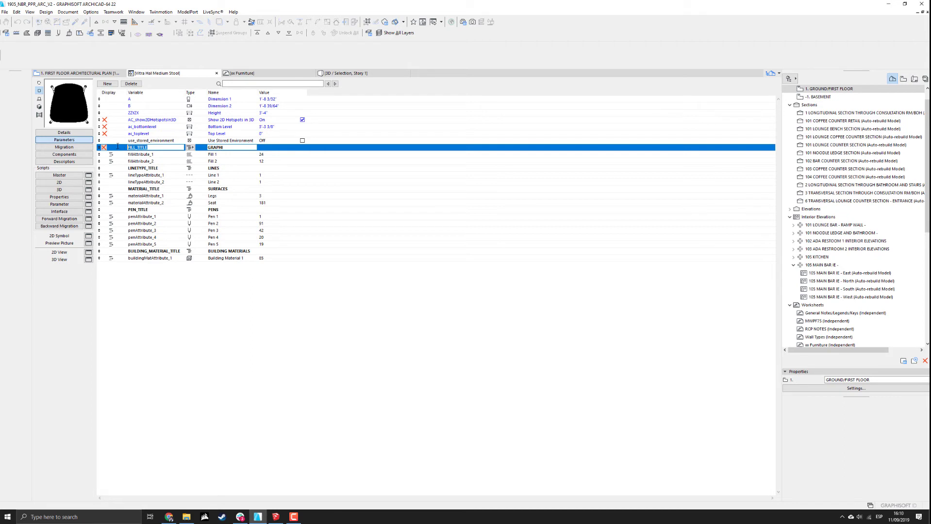
click(151, 149)
text(LLS)
Try several fill types as the default of the Fill 1 parameter and settle on fill 23.
click(235, 155)
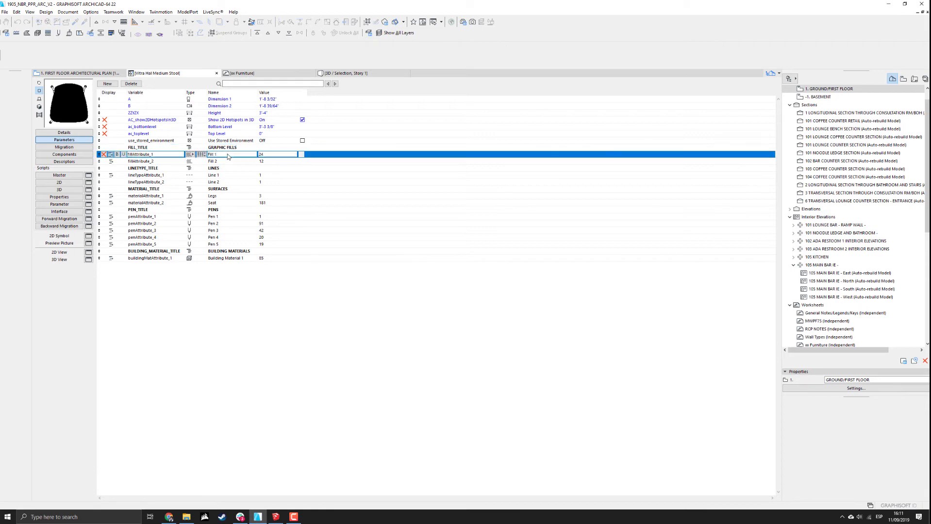
click(301, 155)
click(308, 221)
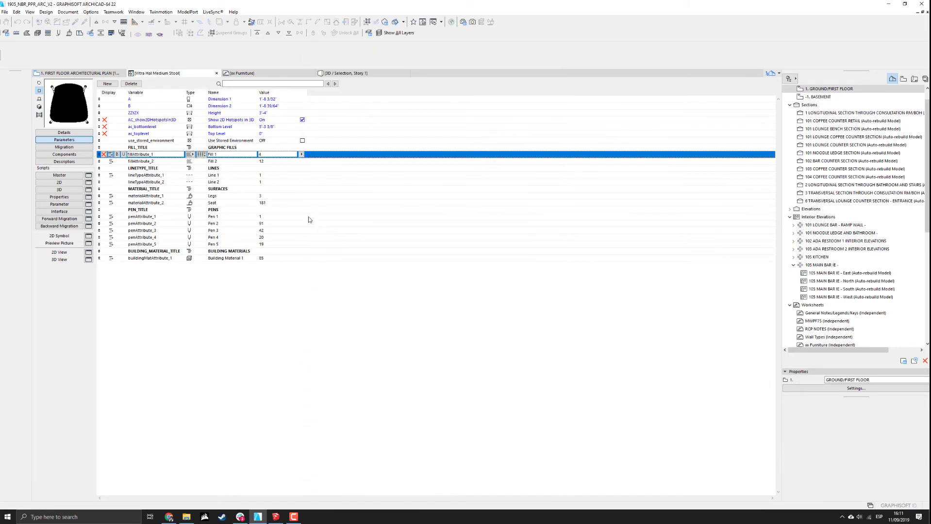
click(301, 155)
click(324, 251)
click(301, 154)
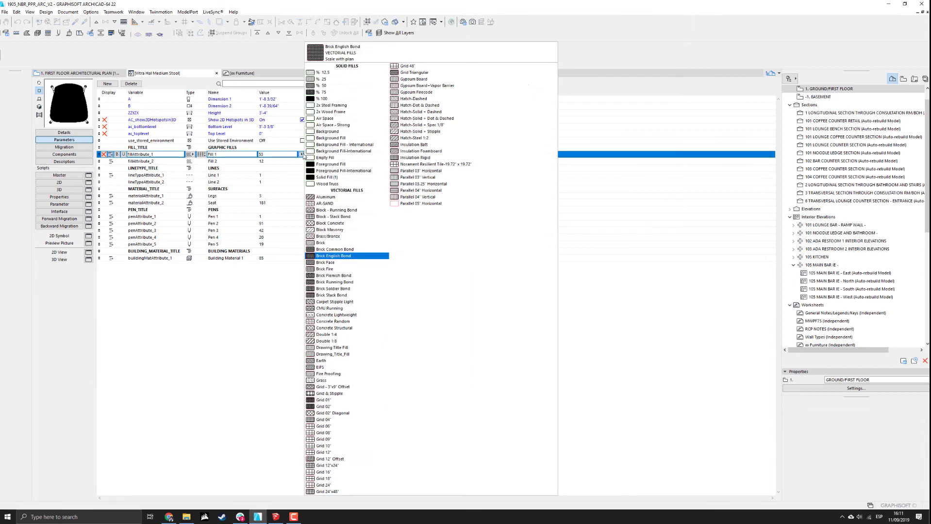
click(328, 88)
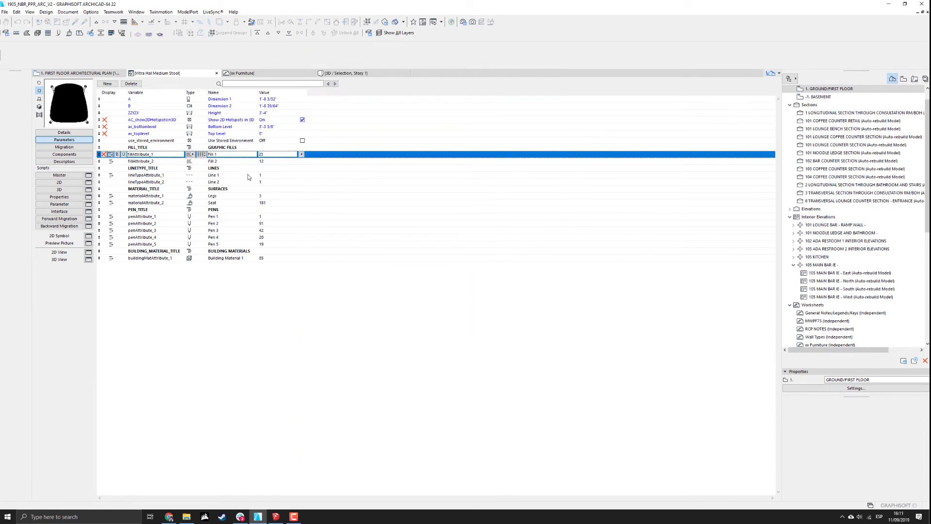
Rename the Fill 1 parameter's display name to Legs Fill and Fill 2's to Seat Fill.
click(224, 155)
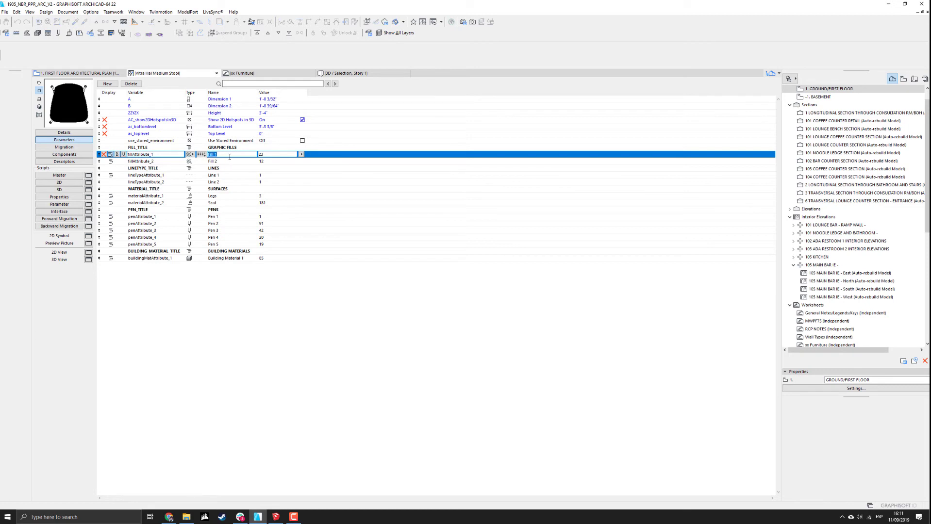
text(LEG)
key(Tab)
click(230, 162)
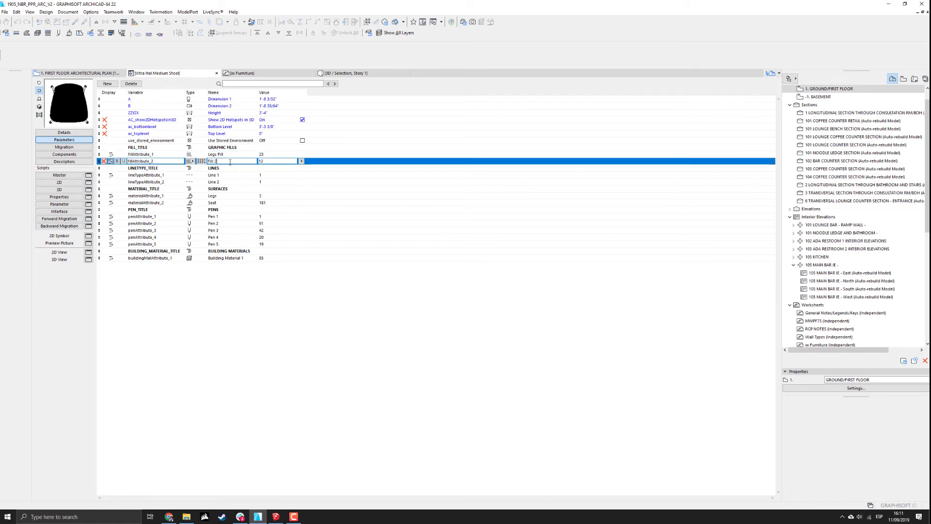
text(Seat Fill)
Try line type 47 as the value of the Line 1 parameter.
click(229, 176)
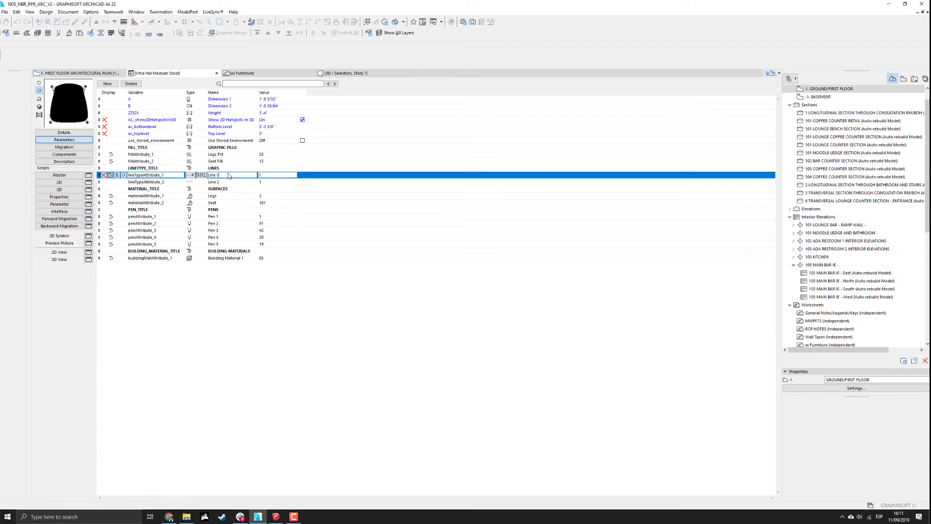
drag(228, 176, 185, 175)
click(301, 175)
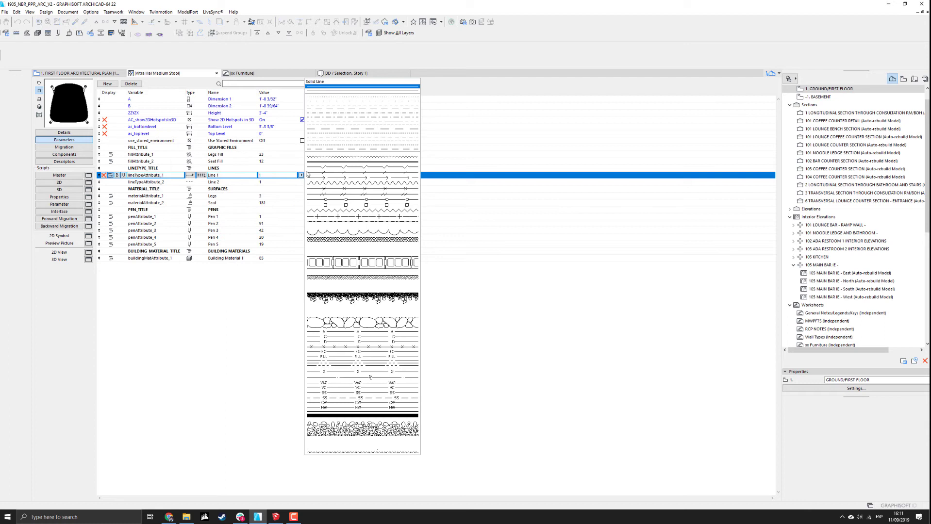
click(322, 131)
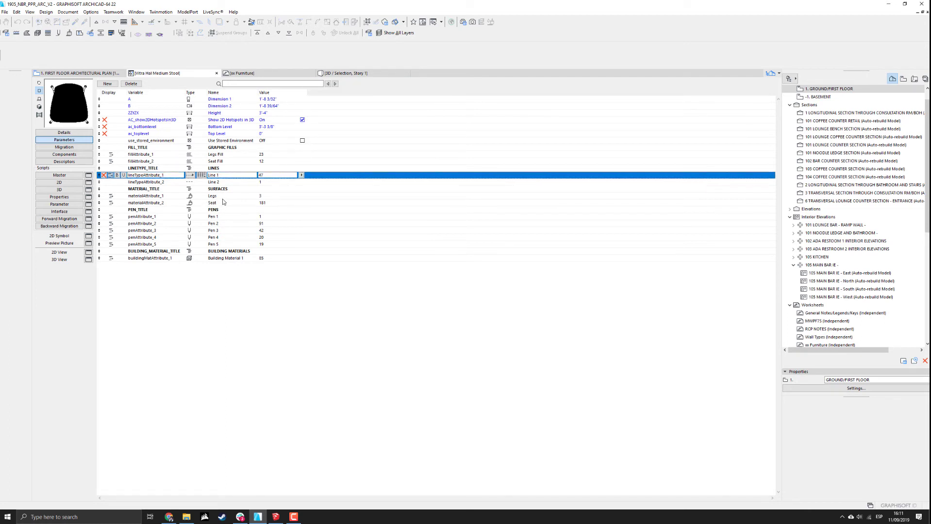
Set the Pen 1 parameter to pen 20 and rename it Seat Fill Color.
click(228, 217)
click(301, 216)
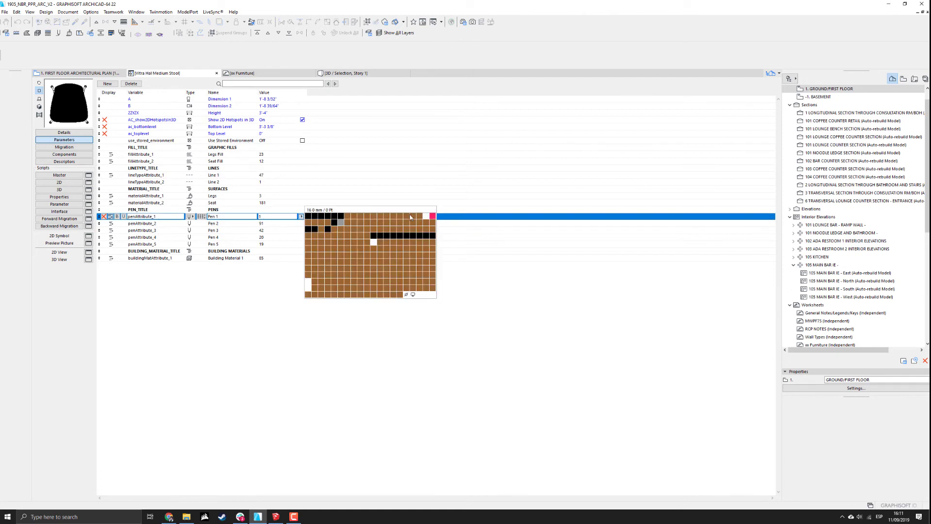
click(433, 216)
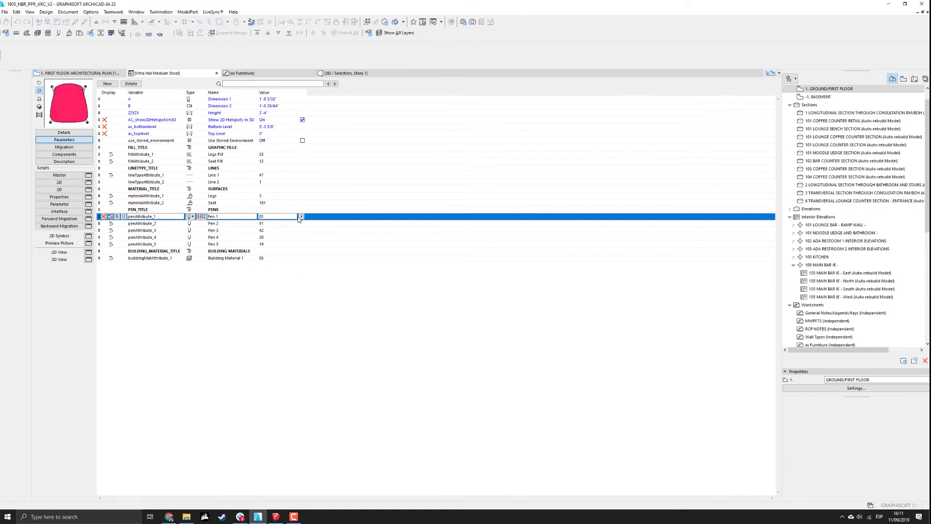
drag(233, 217, 181, 216)
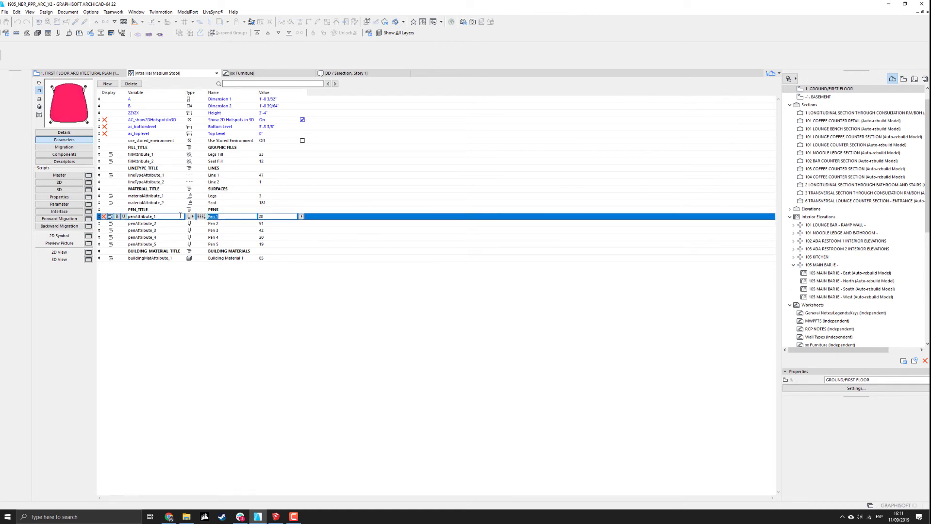
text(Seat Fill Color)
Set the Pen 2 parameter to pen 26 and rename it Legs Fill Color.
click(229, 224)
click(301, 223)
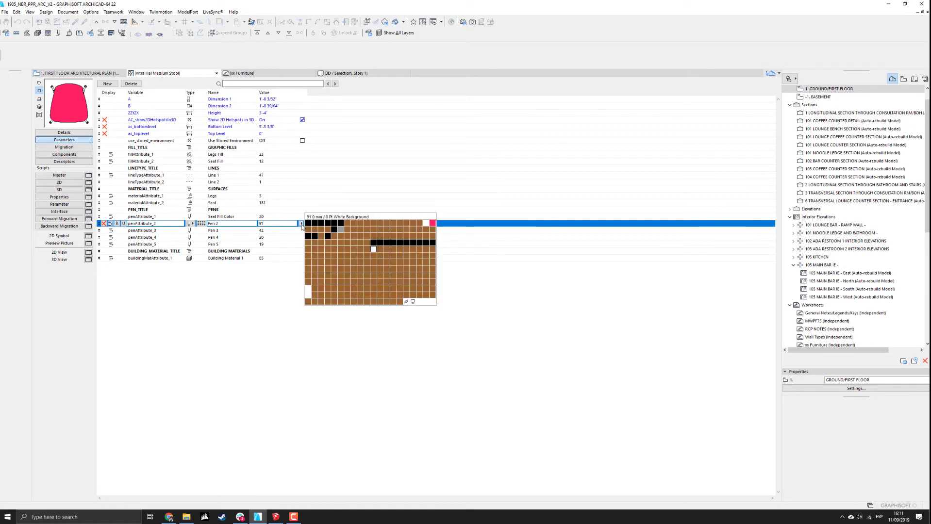
click(335, 230)
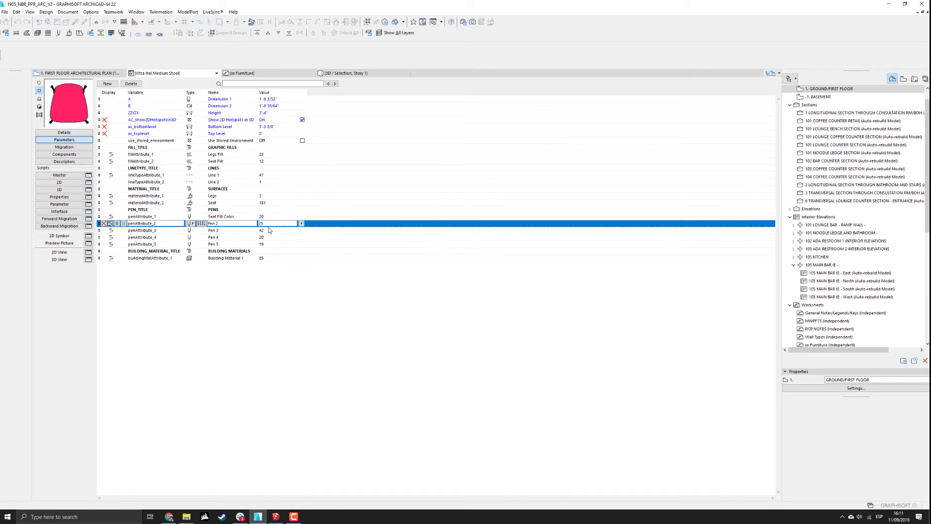
click(300, 223)
click(337, 231)
drag(235, 223, 187, 225)
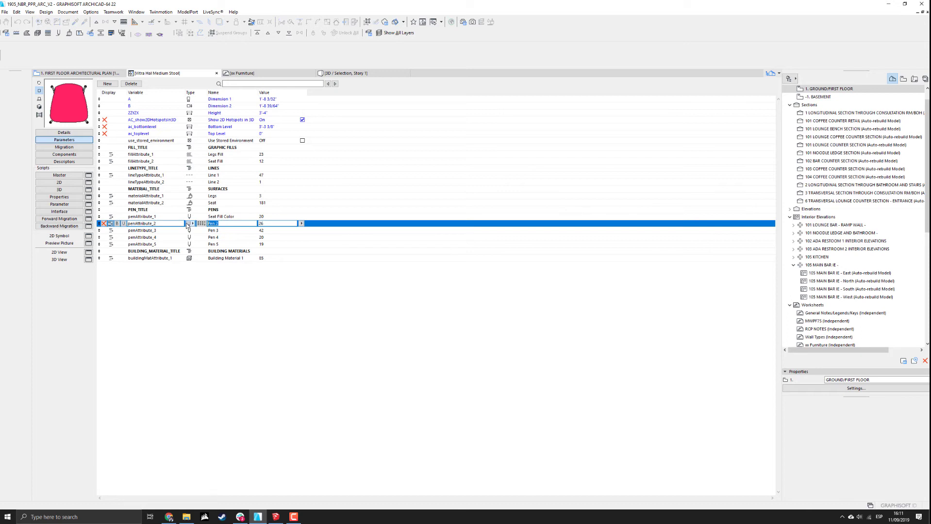
text(Legs Fill Color)
Rename the Pen 3 parameter's display name to Contour Pen, keeping its current pen.
click(279, 230)
click(301, 230)
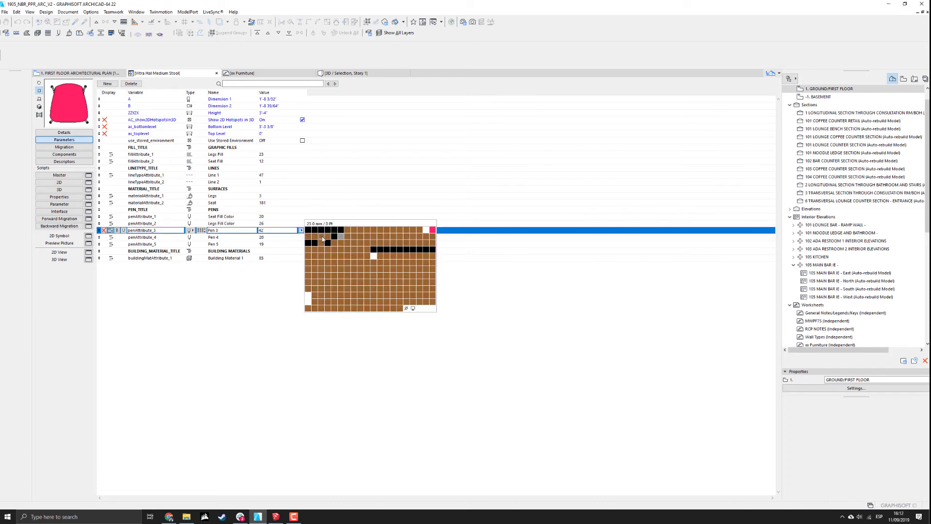
click(235, 231)
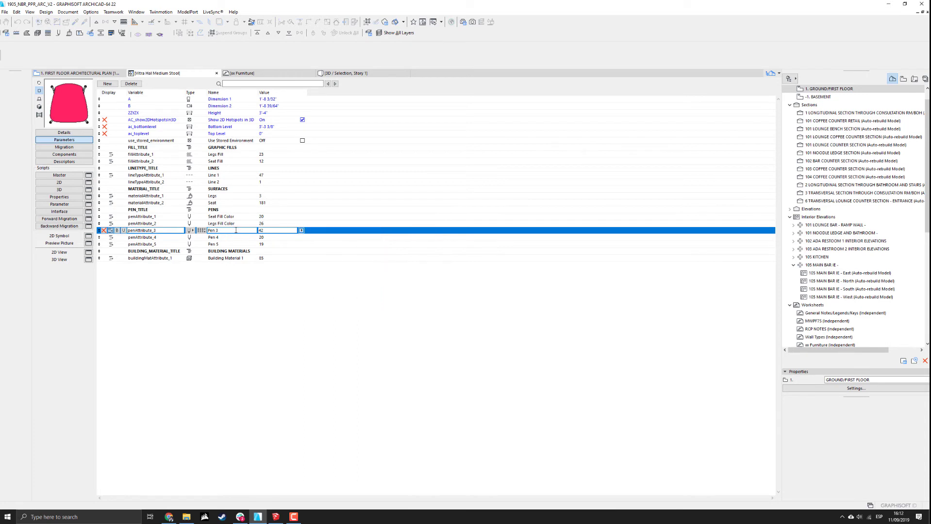
drag(235, 231, 177, 224)
text(c)
click(227, 238)
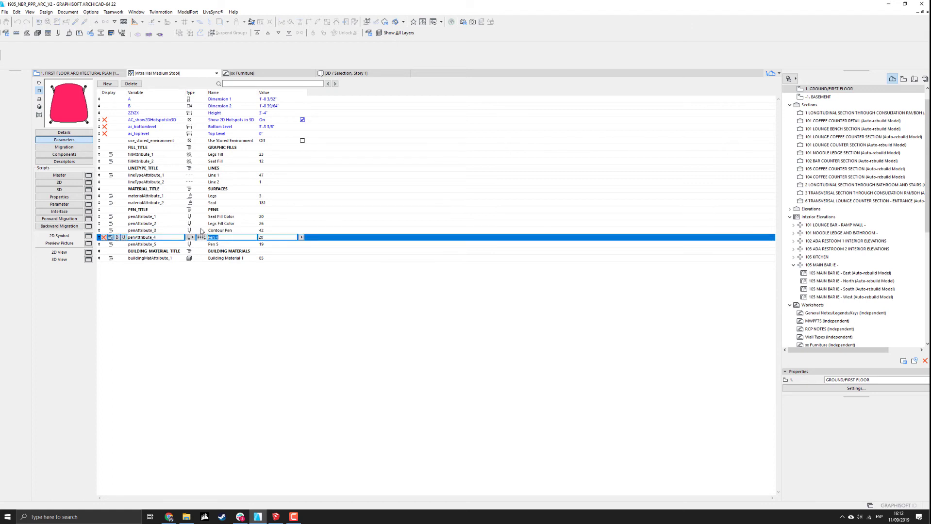
click(236, 223)
click(222, 210)
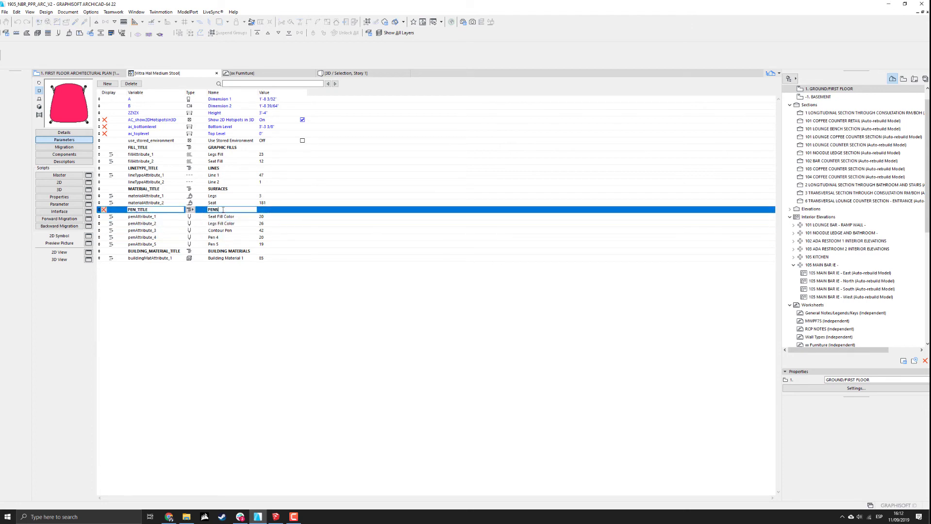
click(232, 188)
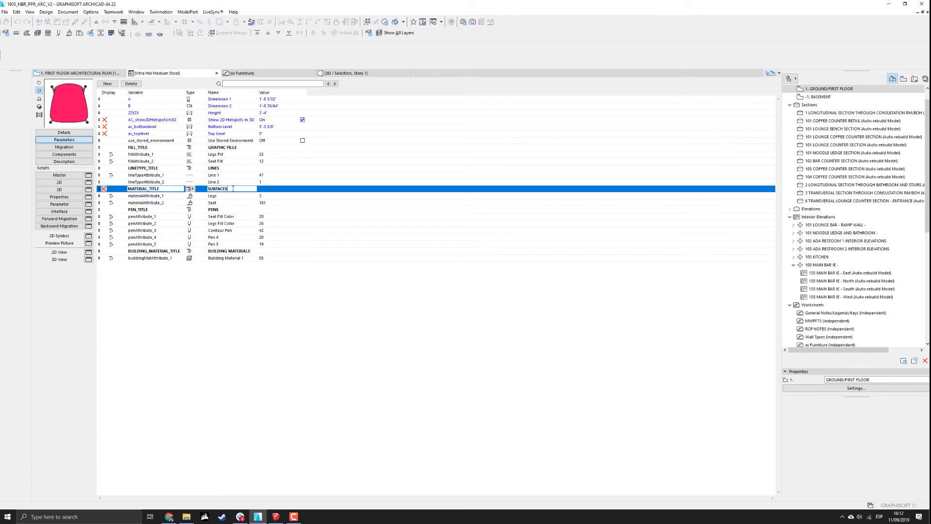
Try line type 14 on both the Line 1 and Line 2 parameters to identify what each controls.
click(226, 175)
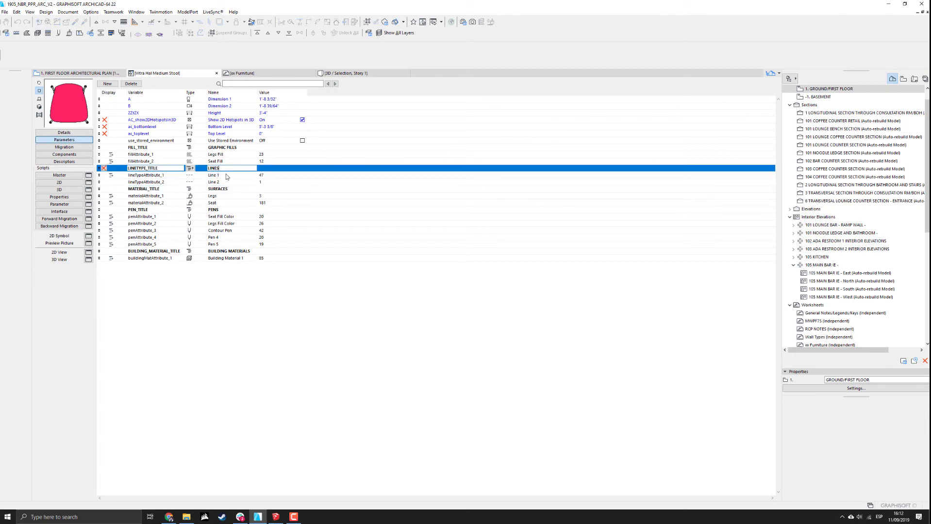
click(301, 176)
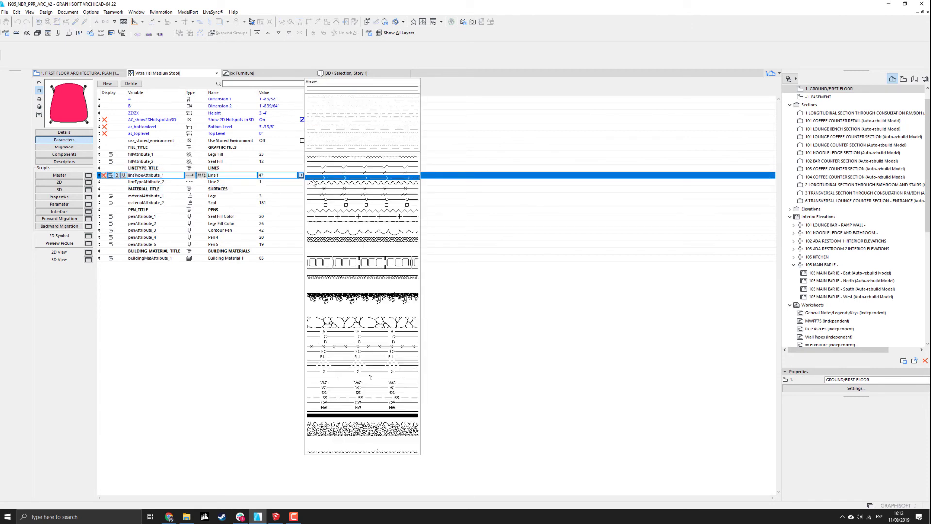
click(314, 183)
click(298, 184)
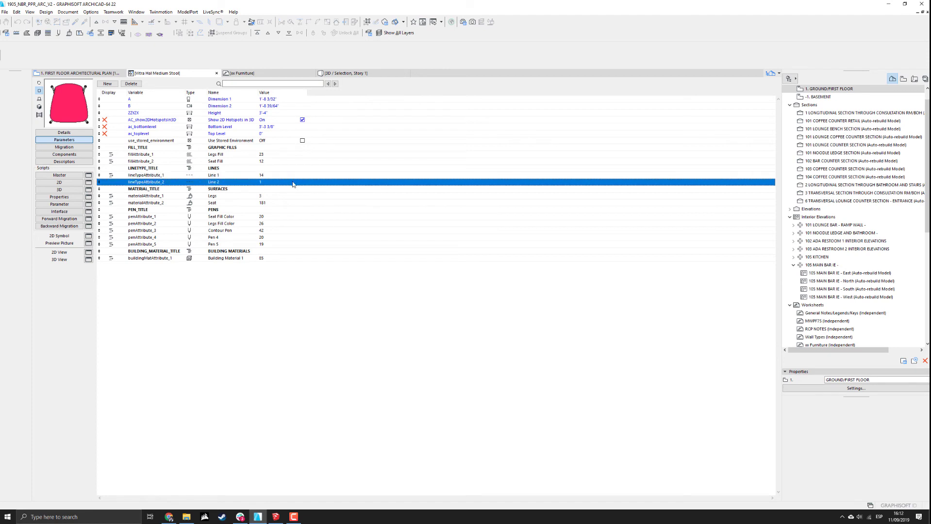
click(300, 182)
click(320, 192)
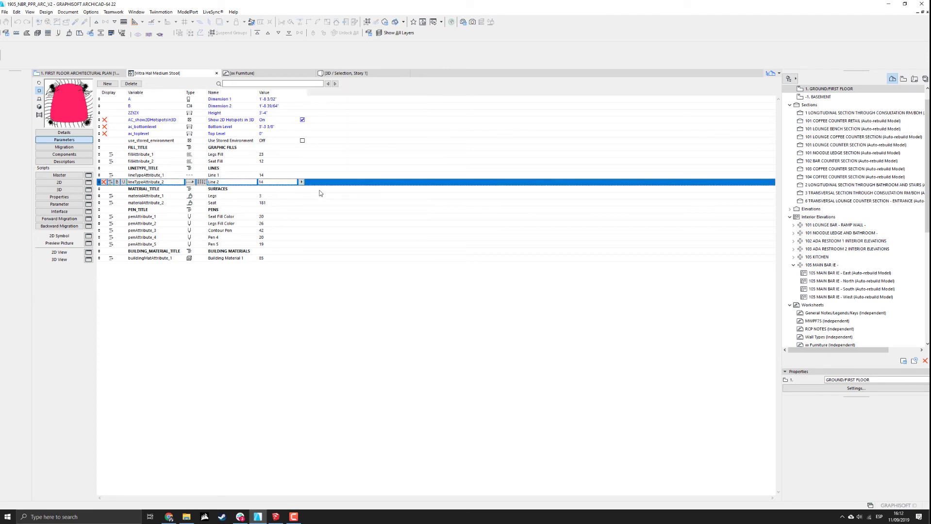
Rename the Line 2 parameter's display name to Contour Line and Line 1's to 3D Line.
click(242, 182)
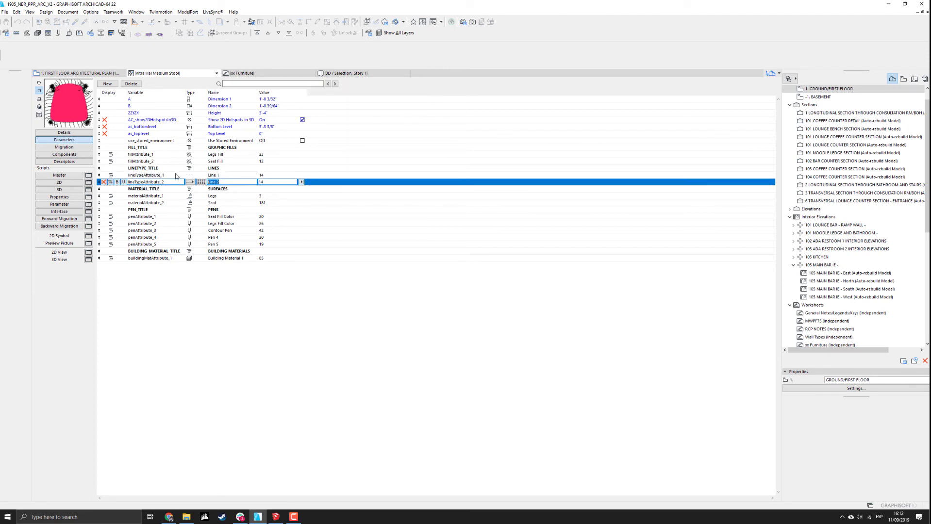
text(Contour Line)
click(225, 176)
text(S)
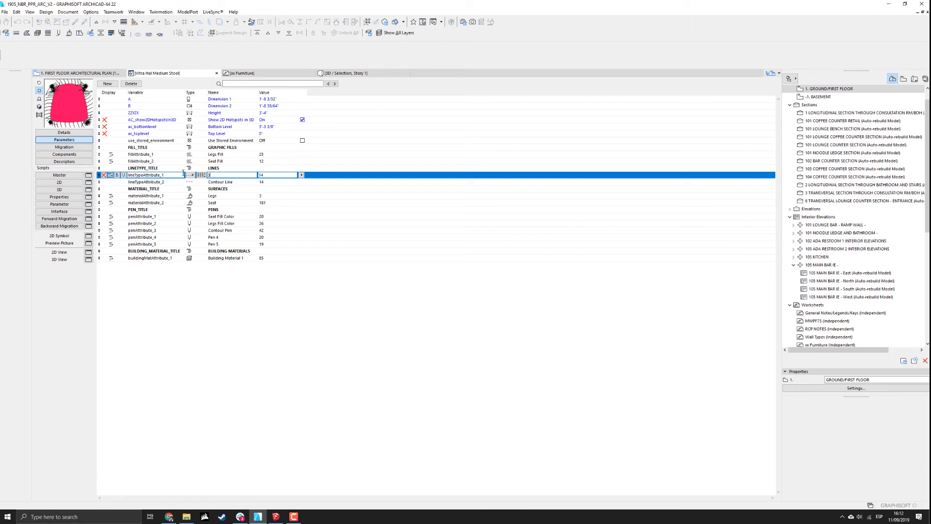
Set both the Contour Line and 3D Line parameters to the solid line type, value 1.
click(254, 182)
click(301, 182)
click(338, 94)
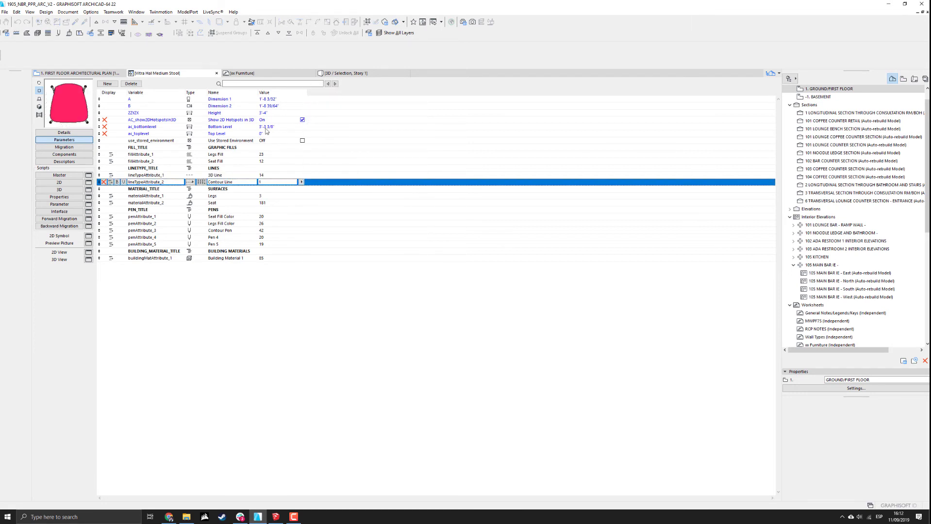
click(286, 176)
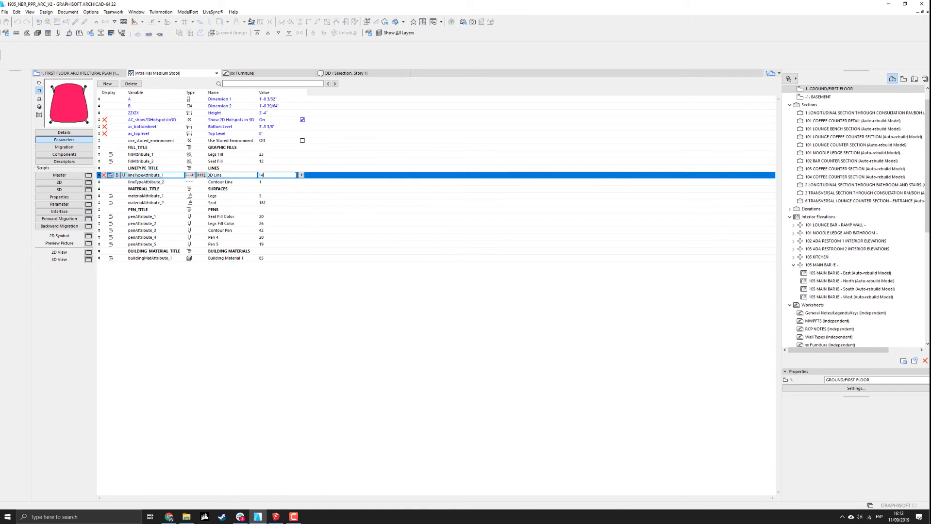
click(301, 175)
click(335, 95)
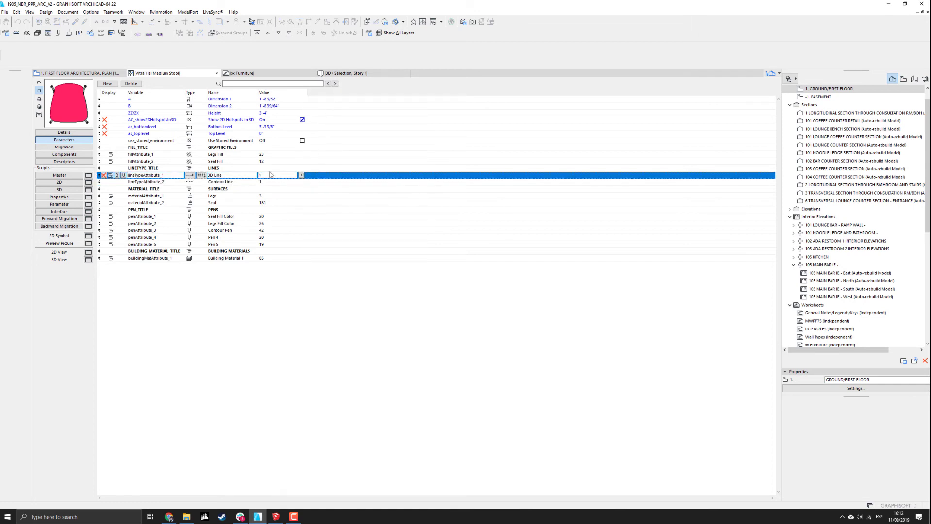
click(237, 175)
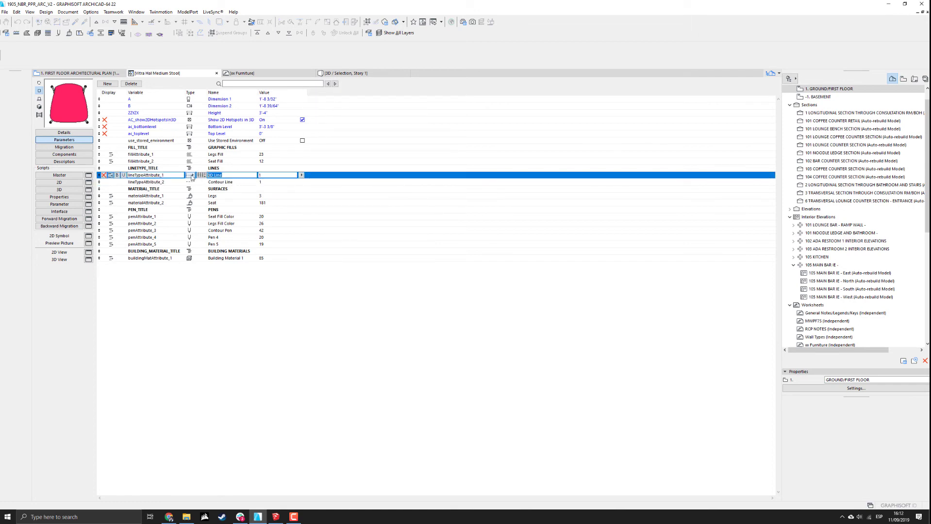
click(237, 176)
Rename the Building Material 1 parameter's display name to Building Material.
click(244, 258)
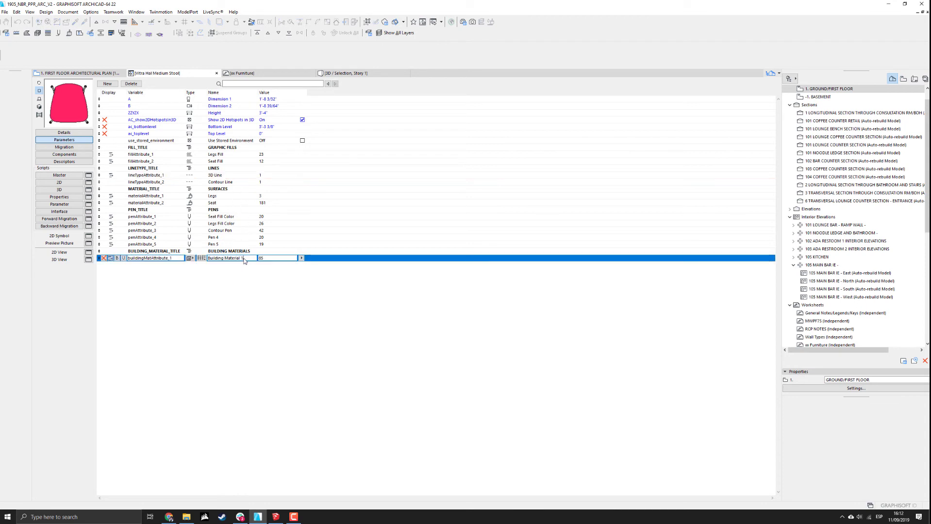
text(B)
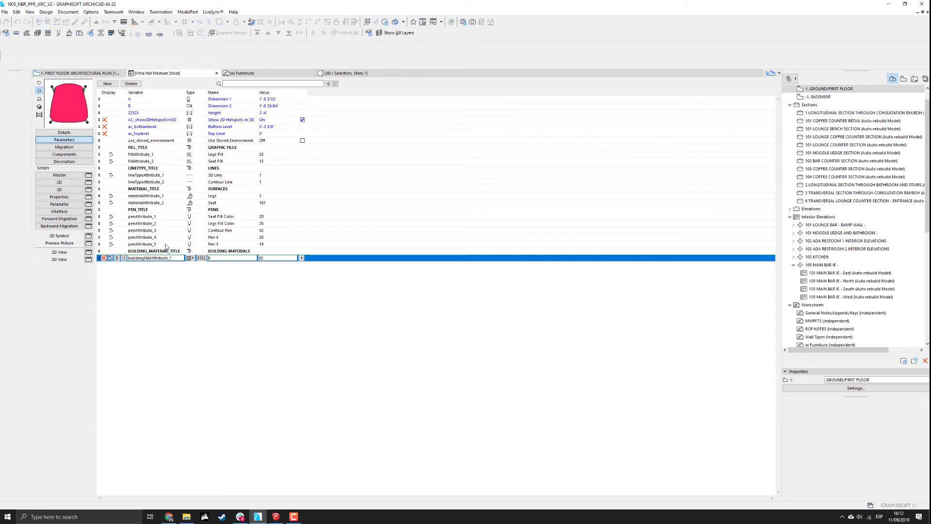
text(uilding Material)
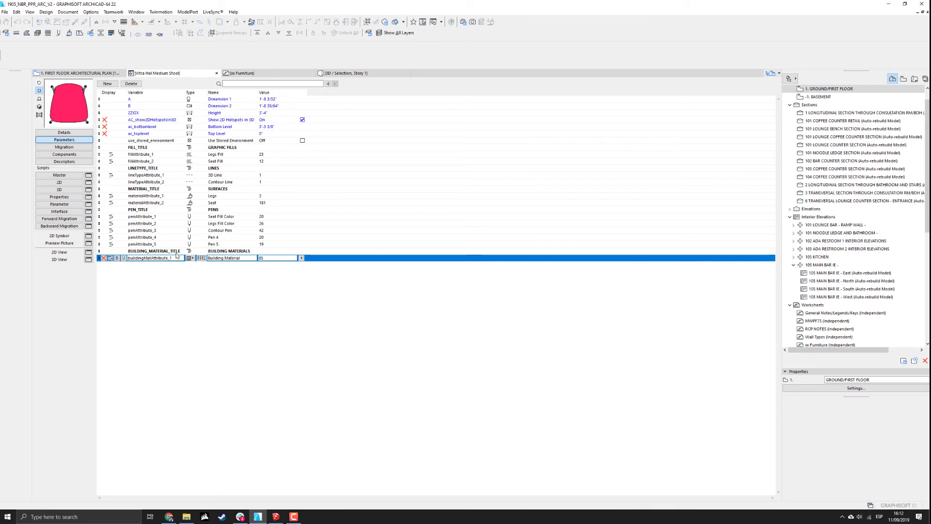
Look over the Graphic Fills and Lines title parameters, and save and close the stool's library part.
click(229, 149)
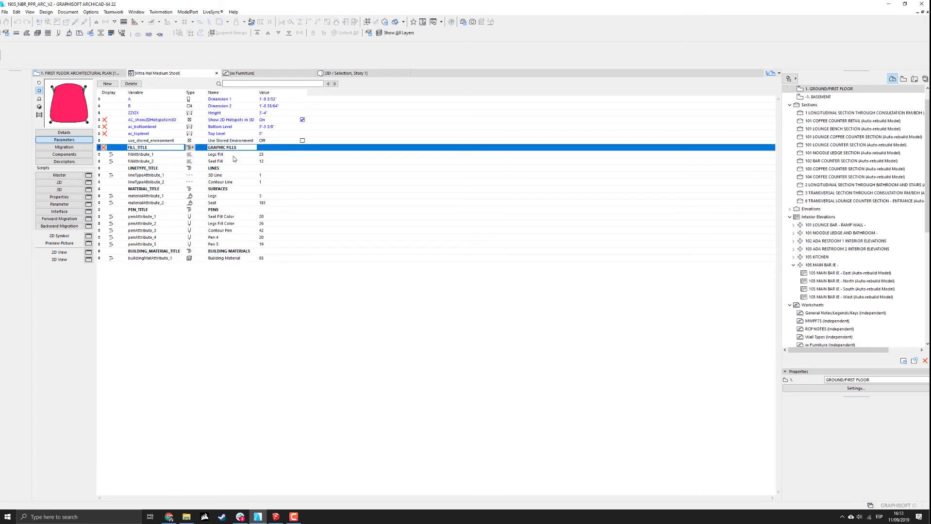
click(233, 156)
click(230, 169)
click(230, 170)
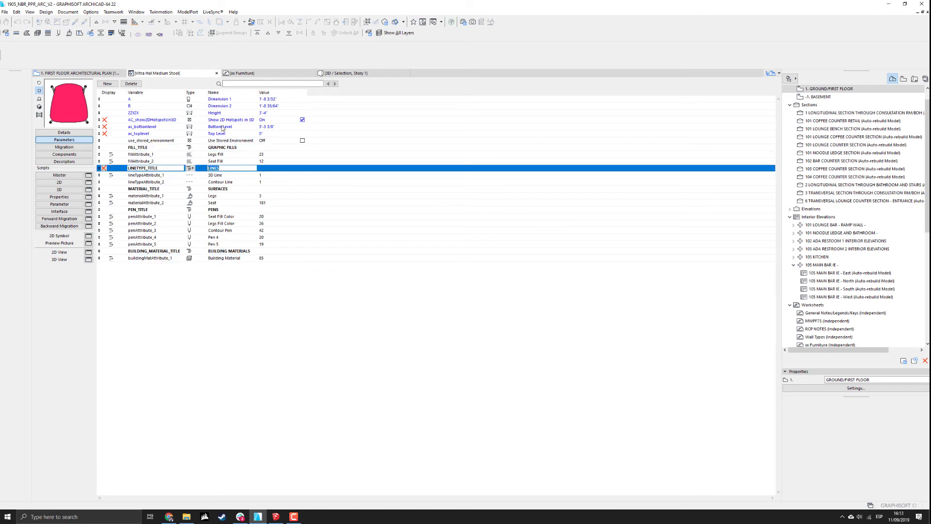
click(216, 73)
click(456, 226)
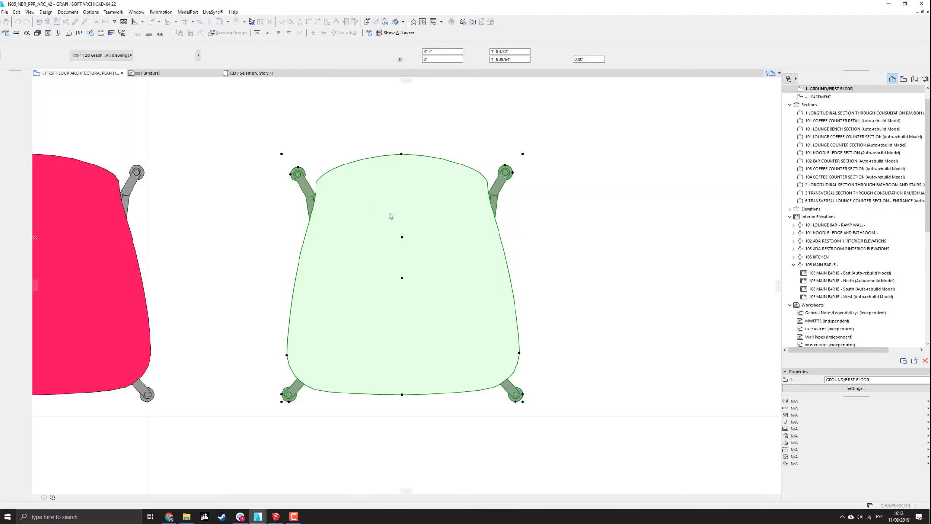
Check how the line parameters are grouped in the placed stool's custom settings.
key(Escape)
click(390, 208)
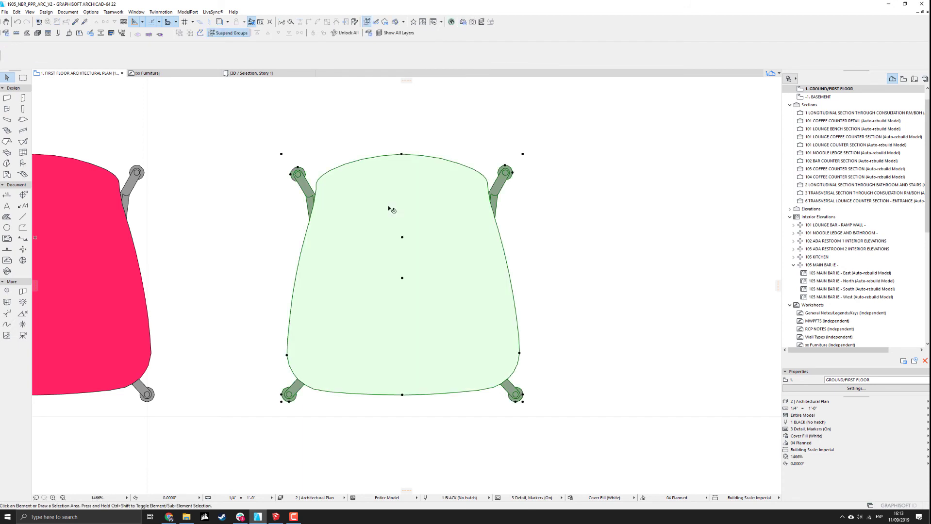
double_click(397, 208)
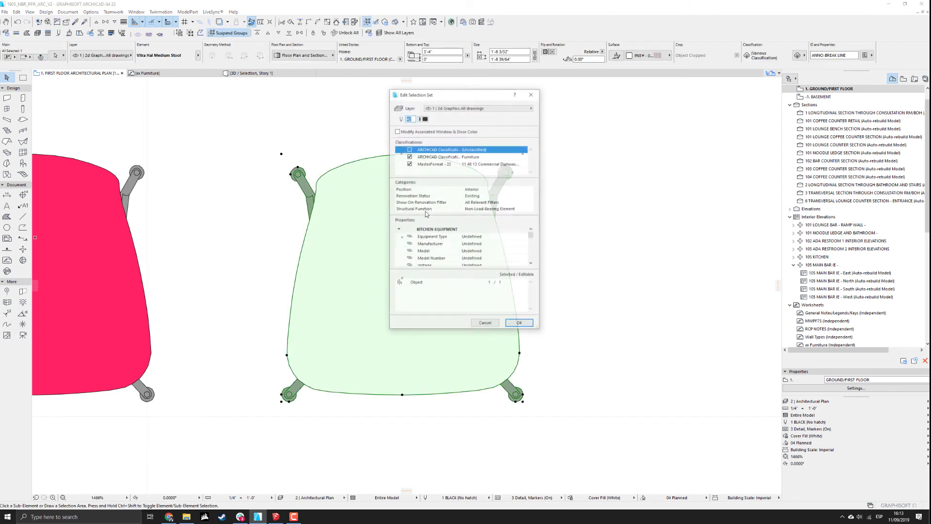
key(Escape)
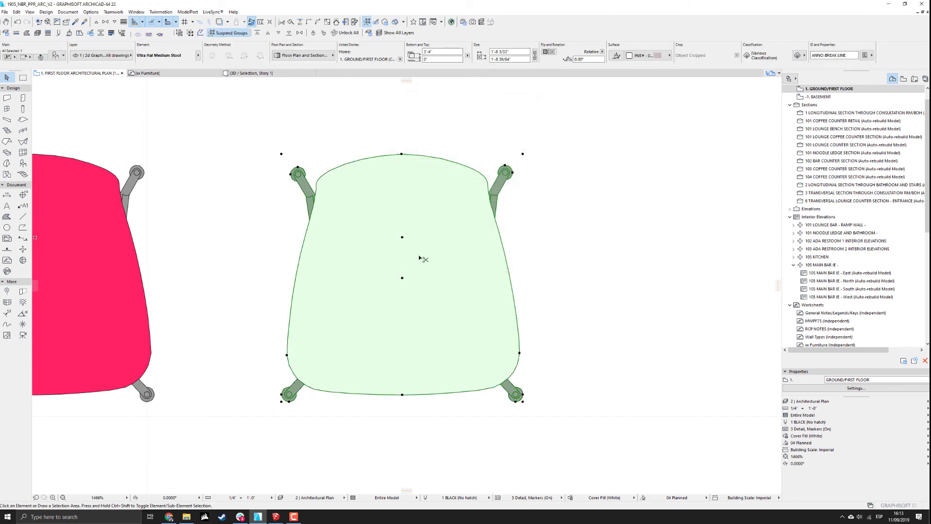
double_click(422, 258)
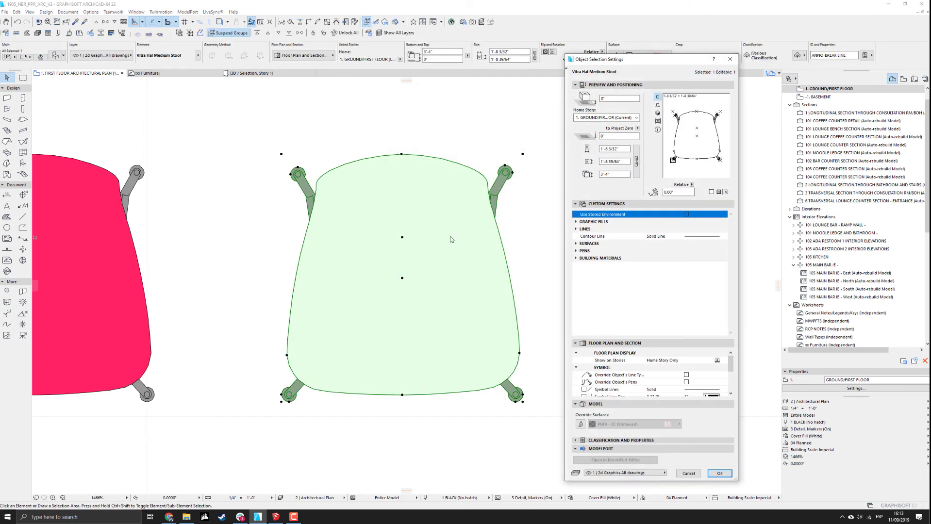
click(586, 229)
click(582, 237)
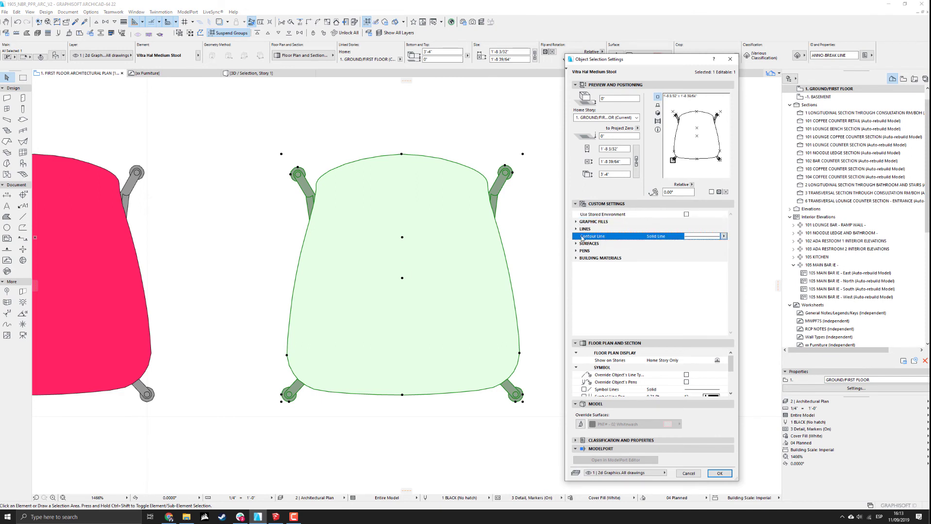
click(719, 473)
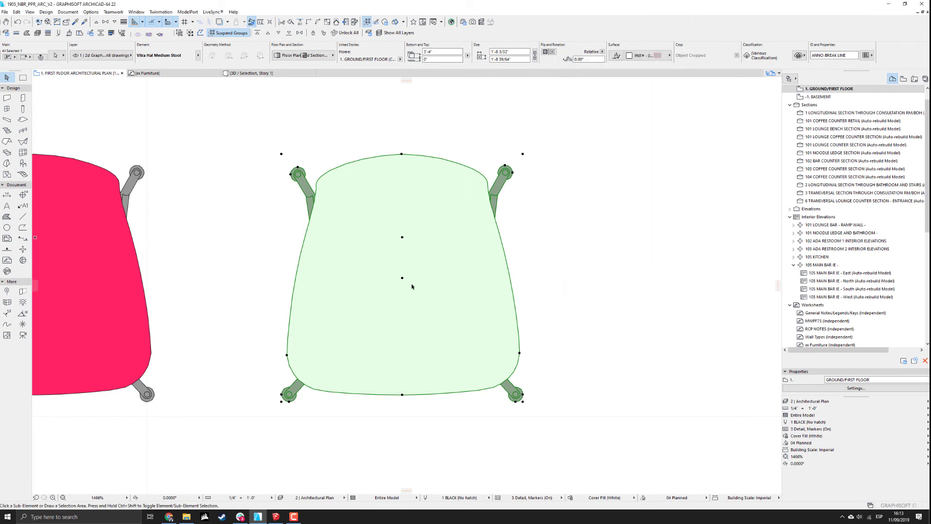
Nest the Contour Line parameter under the Lines title in the stool's library part and save it.
key(ctrl+shift+o)
click(77, 141)
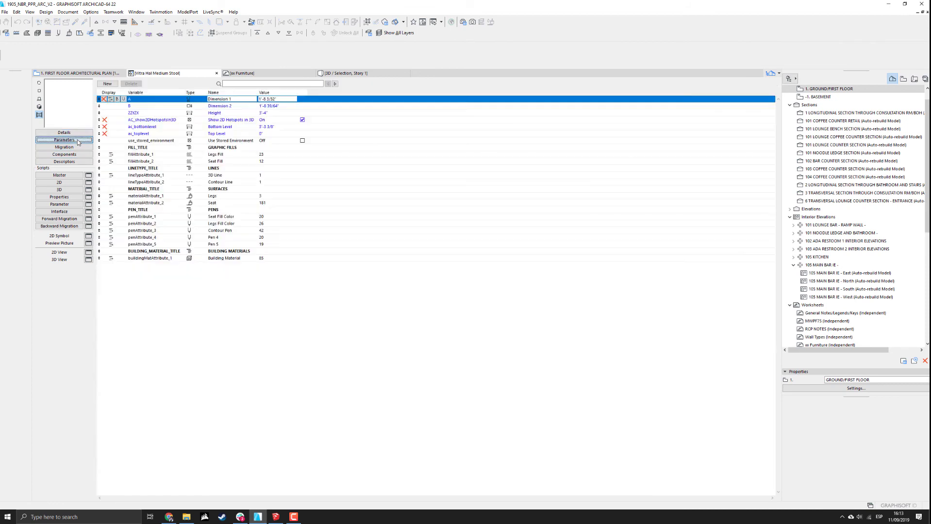
click(133, 183)
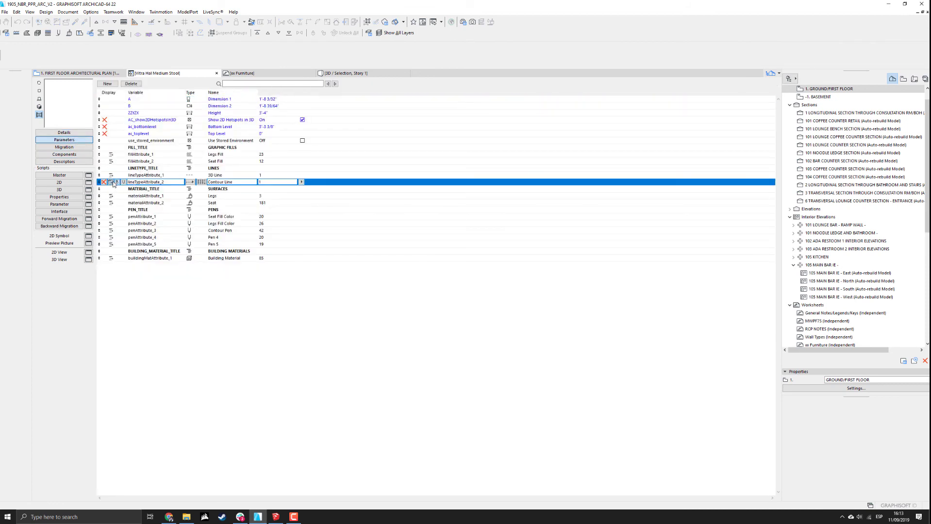
click(217, 74)
click(460, 226)
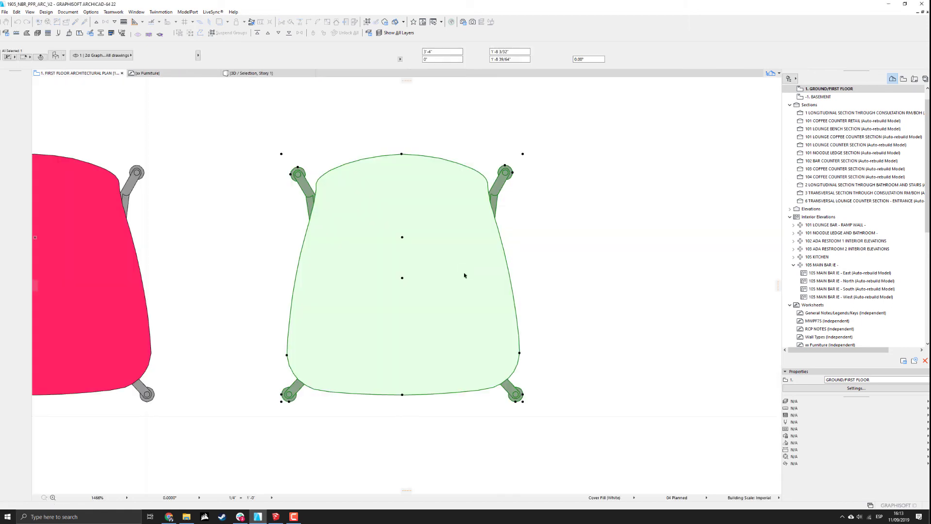
Try Brick as the Seat Fill in the placed stool's graphic fills and apply it.
double_click(468, 274)
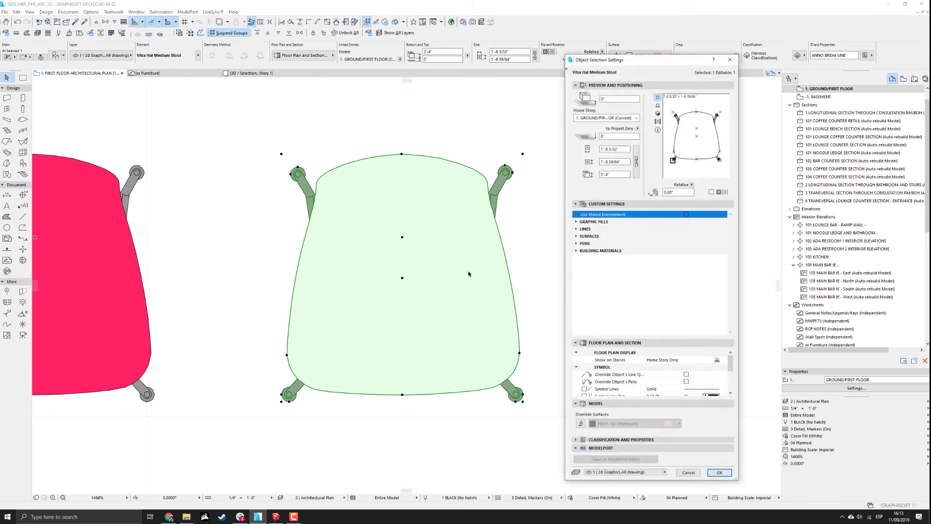
drag(601, 63, 438, 67)
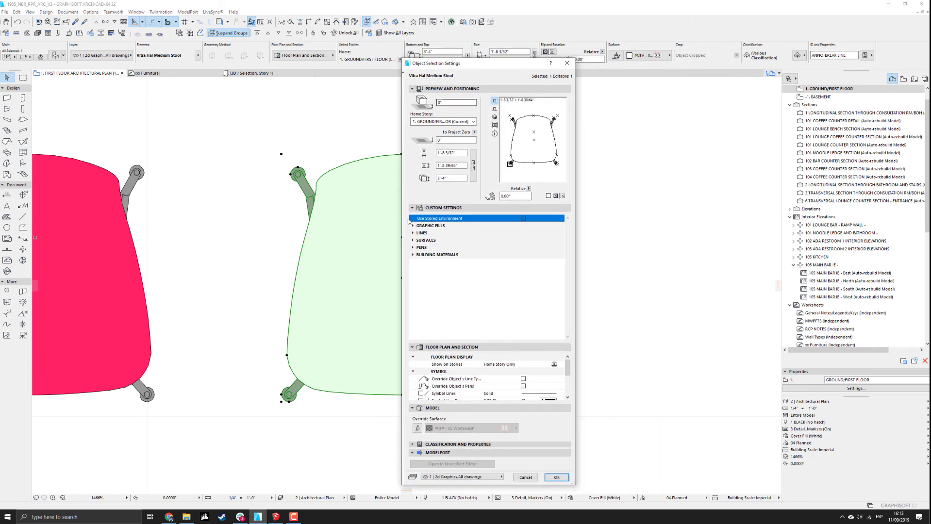
click(414, 226)
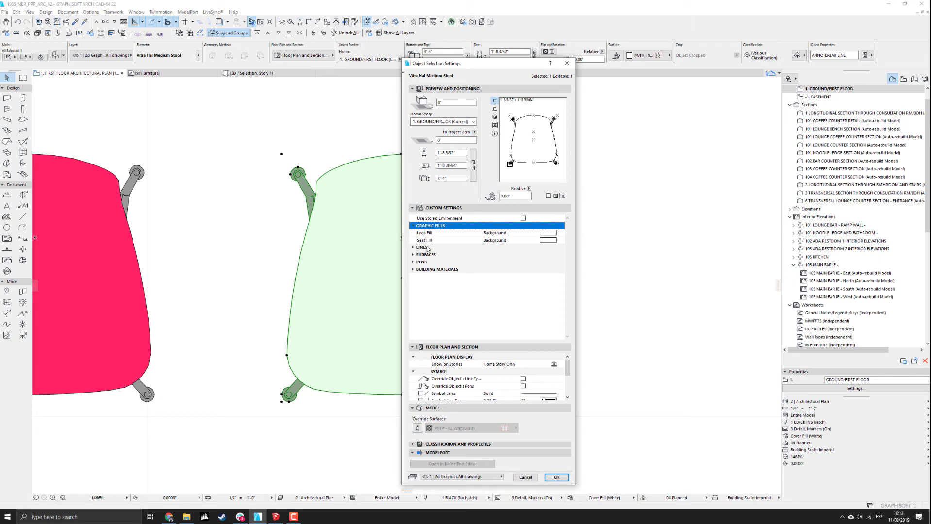
click(547, 240)
click(579, 244)
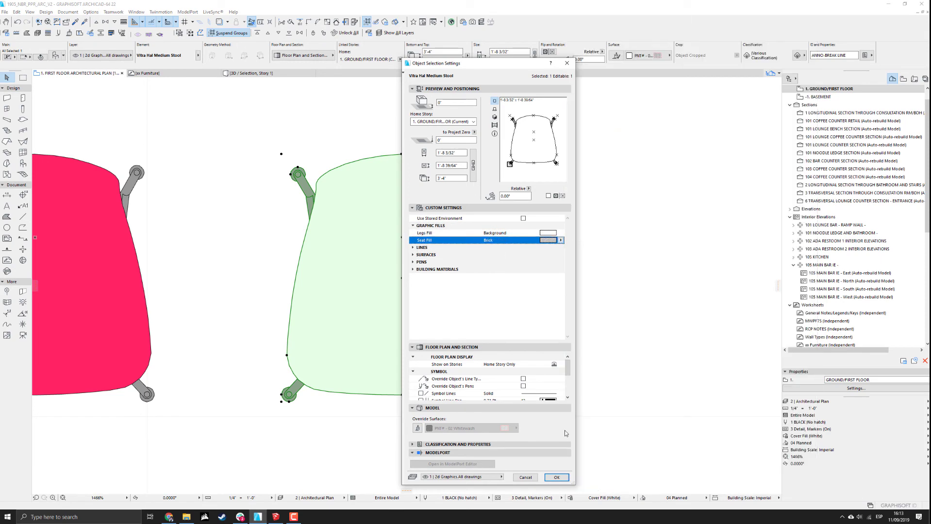
click(553, 478)
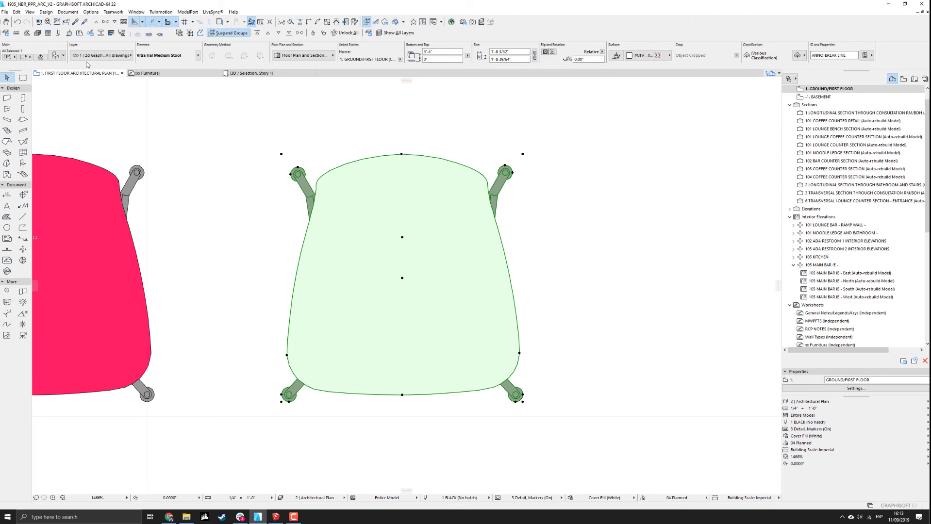
Try pen 26 for the Pen 5 and Pen 4 parameters of the placed stool.
double_click(453, 229)
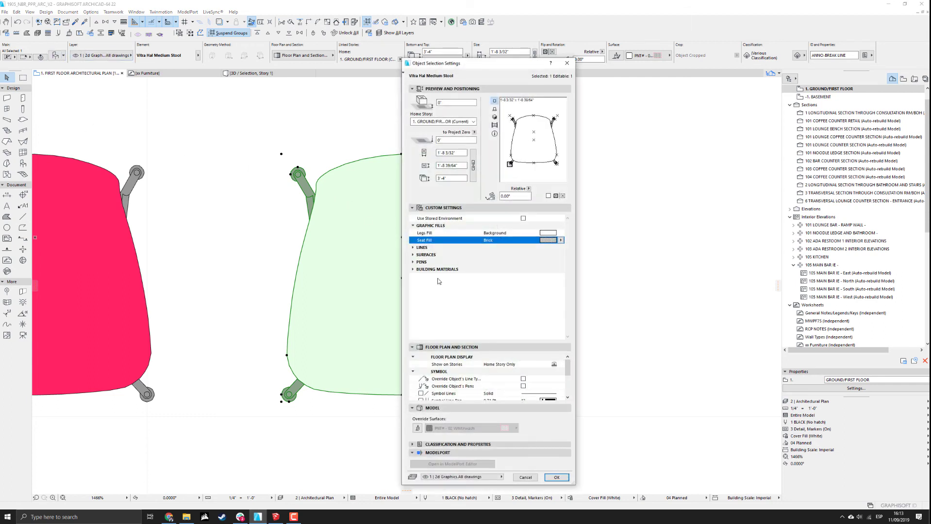
click(413, 262)
click(549, 298)
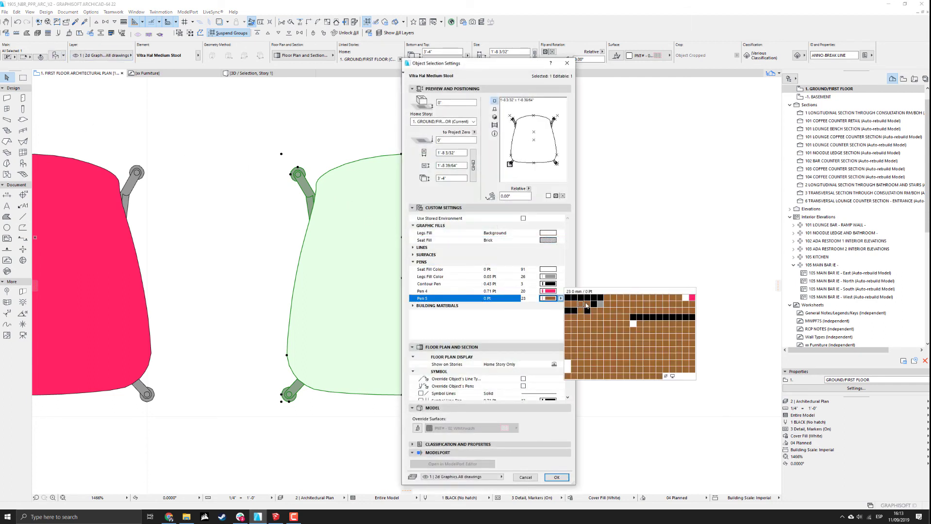
click(600, 304)
click(549, 291)
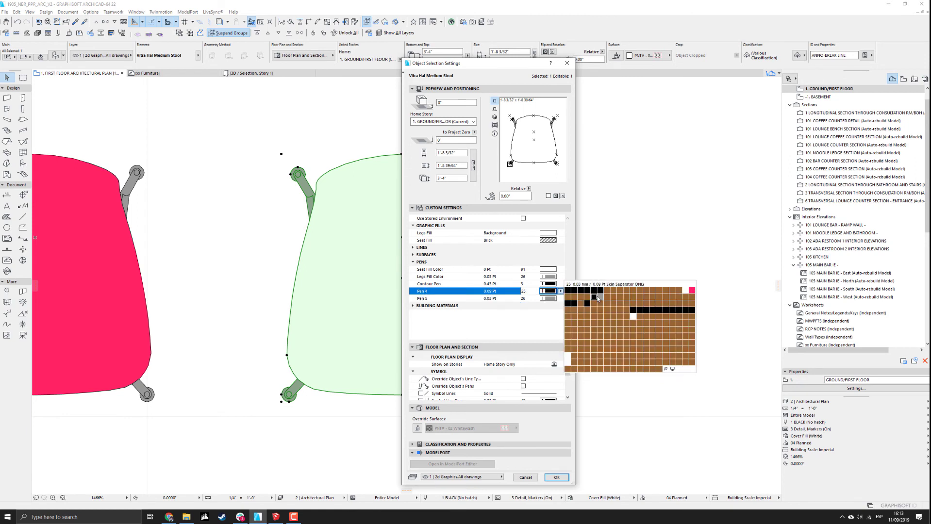
click(598, 297)
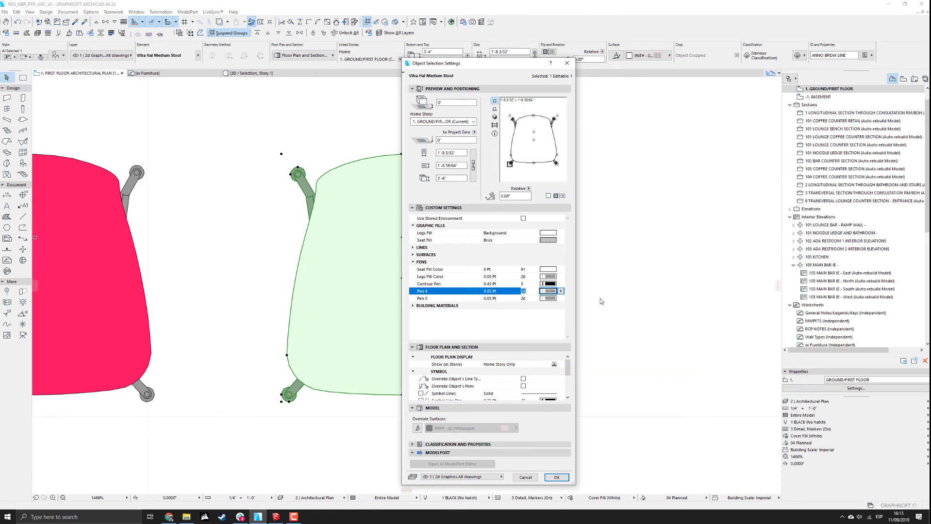
Try a black pen and pen 26 as the placed stool's Seat Fill Color.
click(549, 269)
click(631, 290)
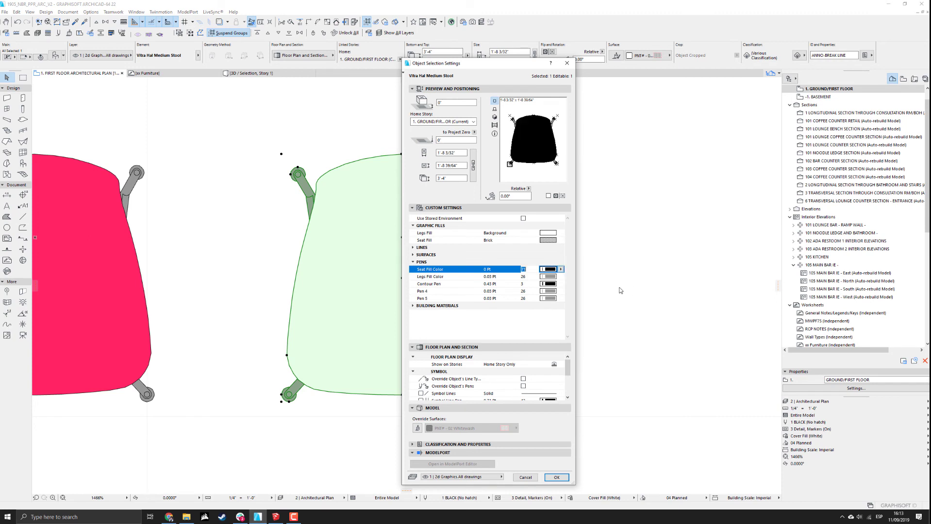
click(561, 270)
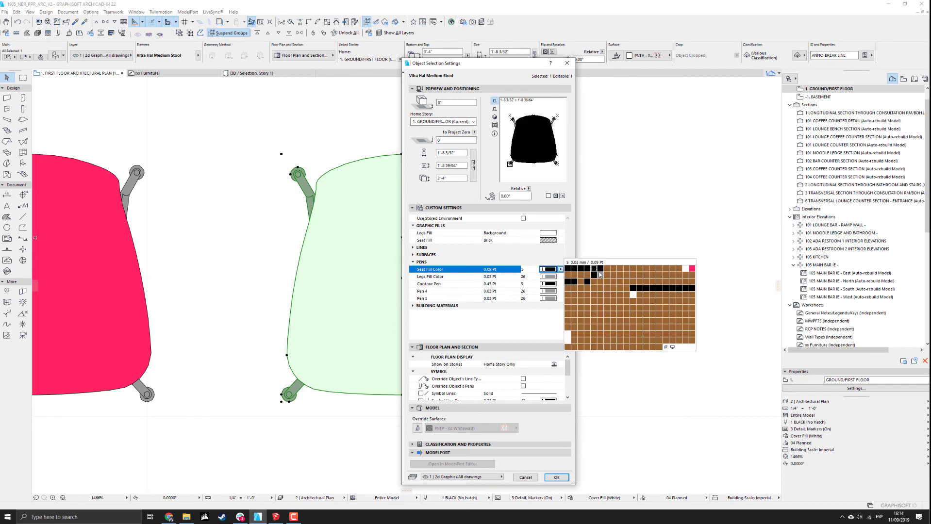
click(602, 278)
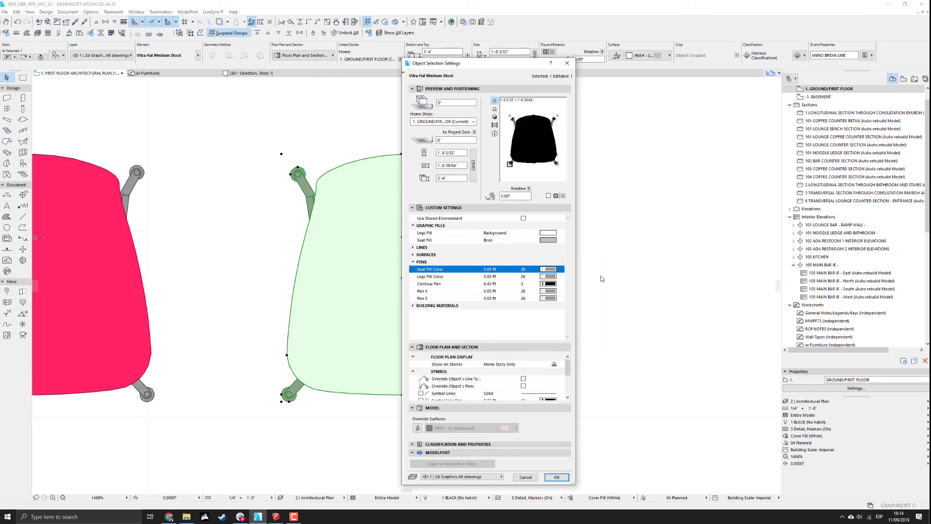
Set Pen 4 and Pen 5 to Window Background and the Seat Fill Color to pen 91.
click(561, 291)
click(672, 369)
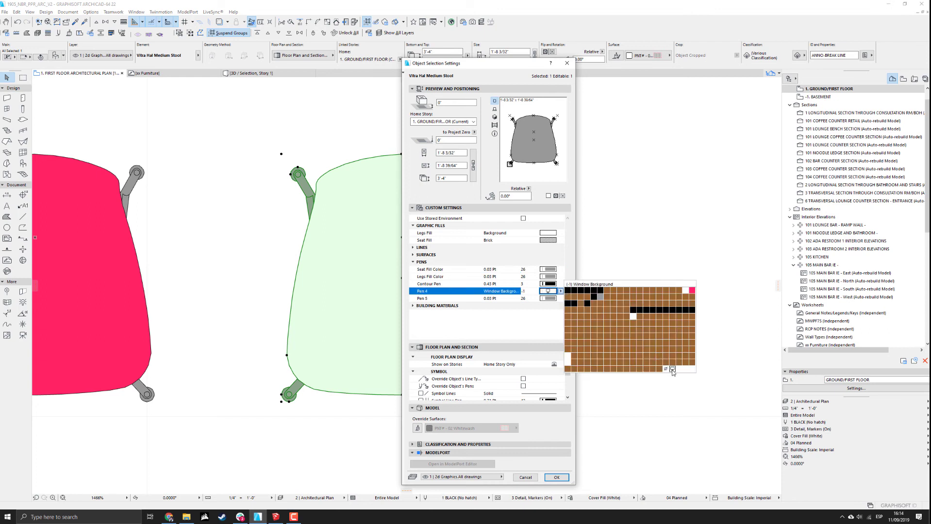
click(561, 298)
click(666, 370)
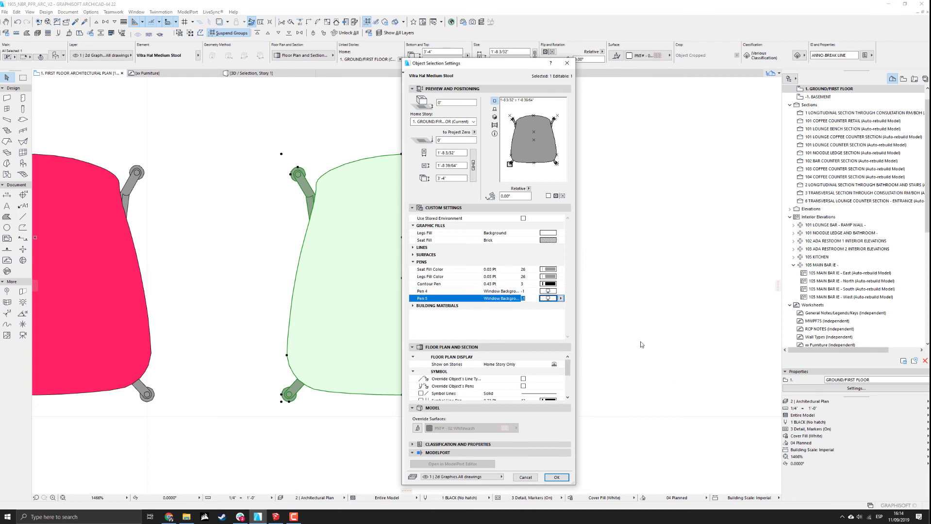
click(560, 270)
click(561, 269)
click(620, 283)
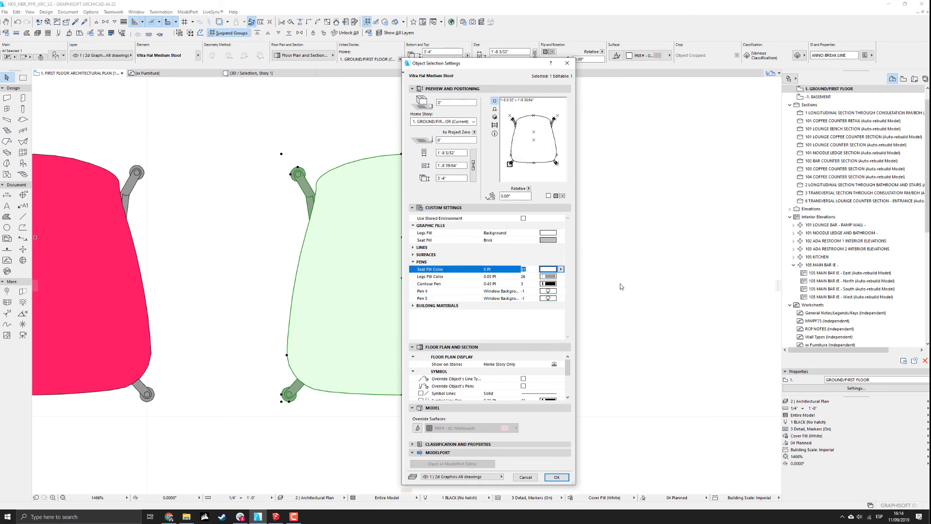
Set both the Legs Fill and the Seat Fill of the placed stool to Background.
click(557, 233)
click(561, 233)
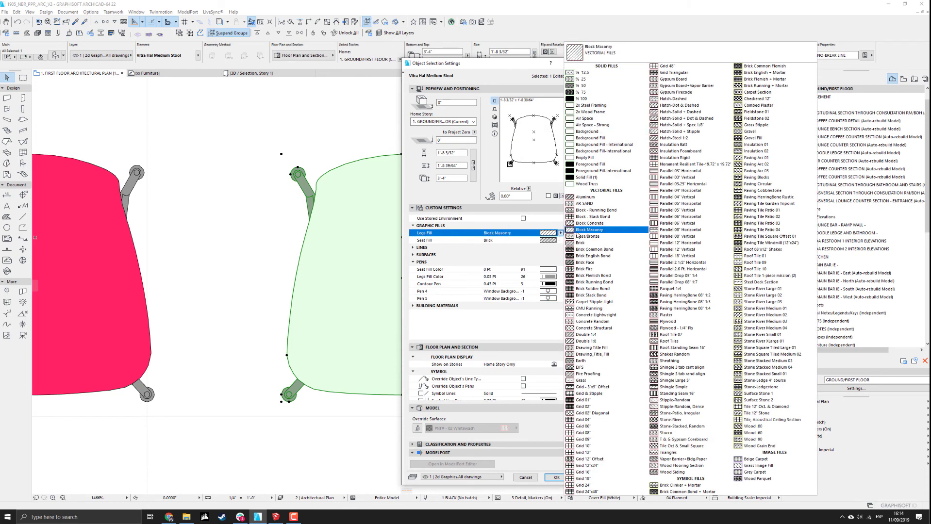
click(587, 131)
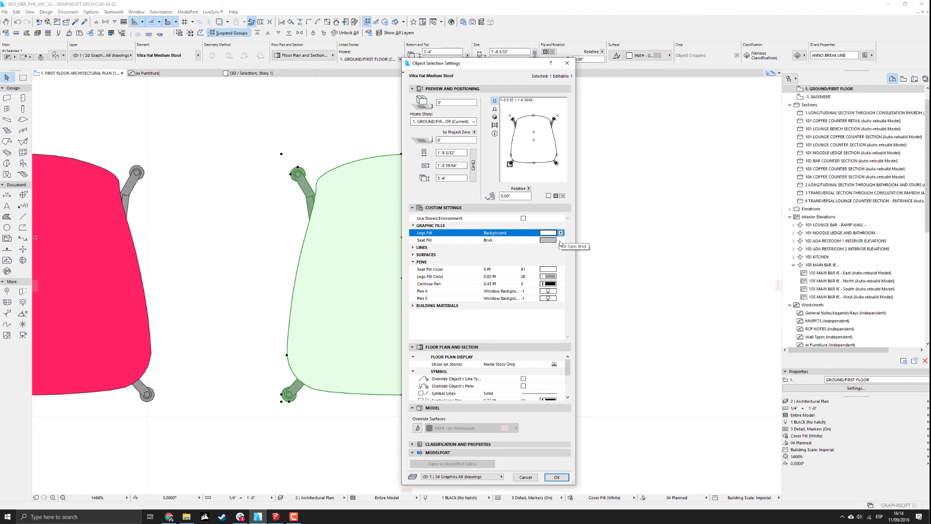
click(560, 240)
click(591, 139)
click(587, 132)
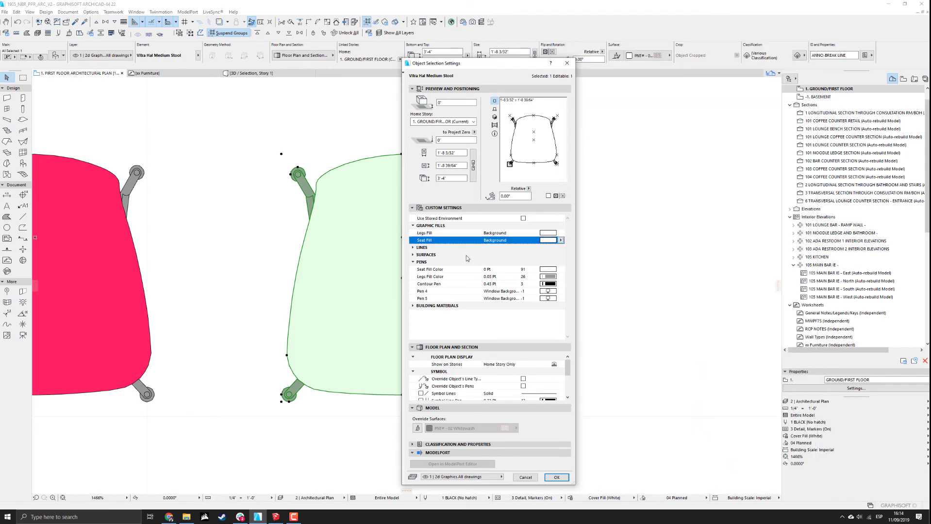
Reveal the stool's surface and line settings, set its 3D Line to Solid Line, and apply the settings.
click(414, 255)
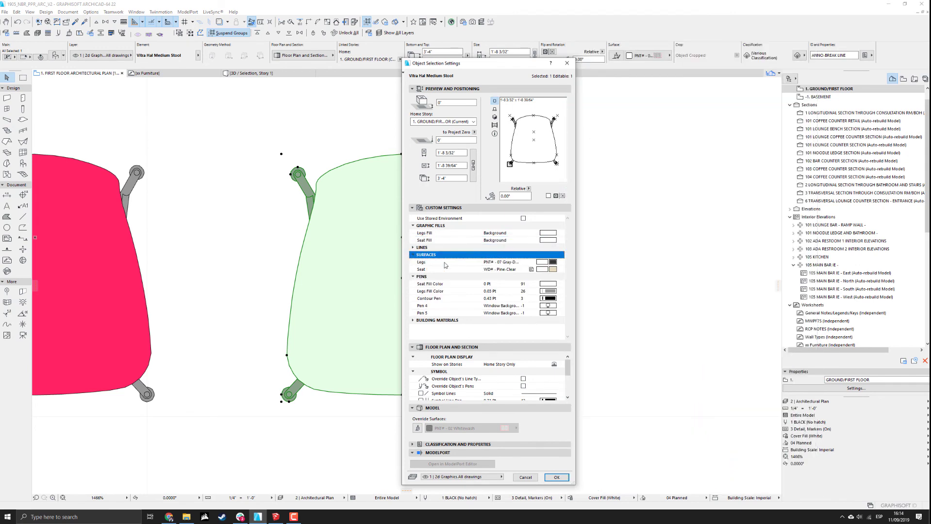
click(415, 248)
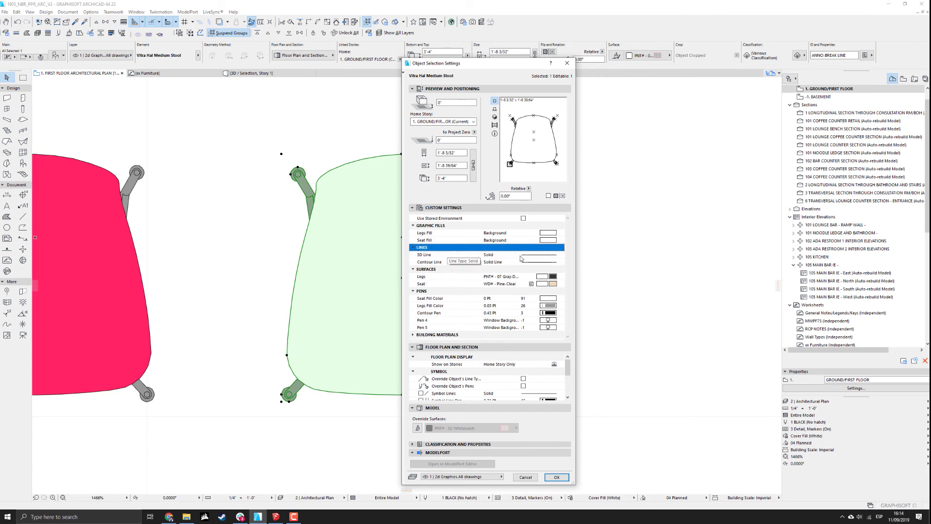
click(561, 255)
click(582, 141)
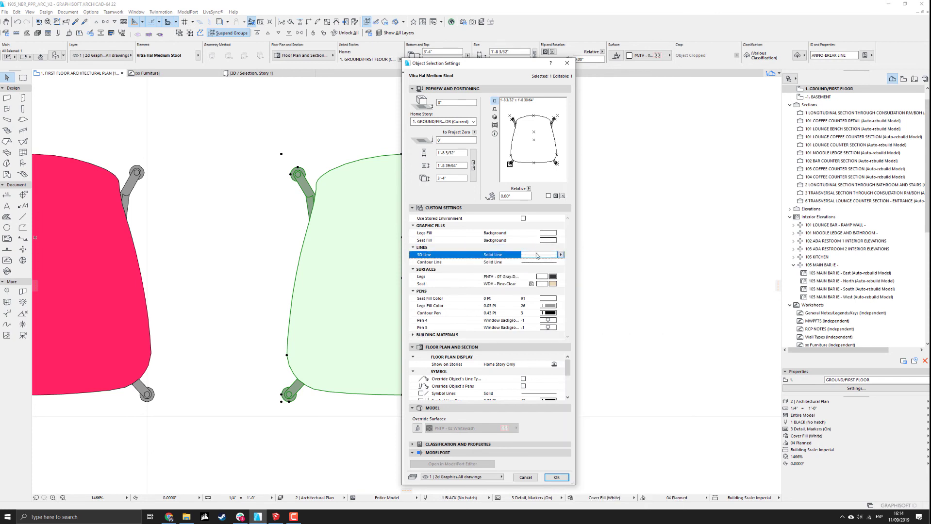
click(553, 477)
Inspect the selected stool from another angle in the 3D view.
click(250, 73)
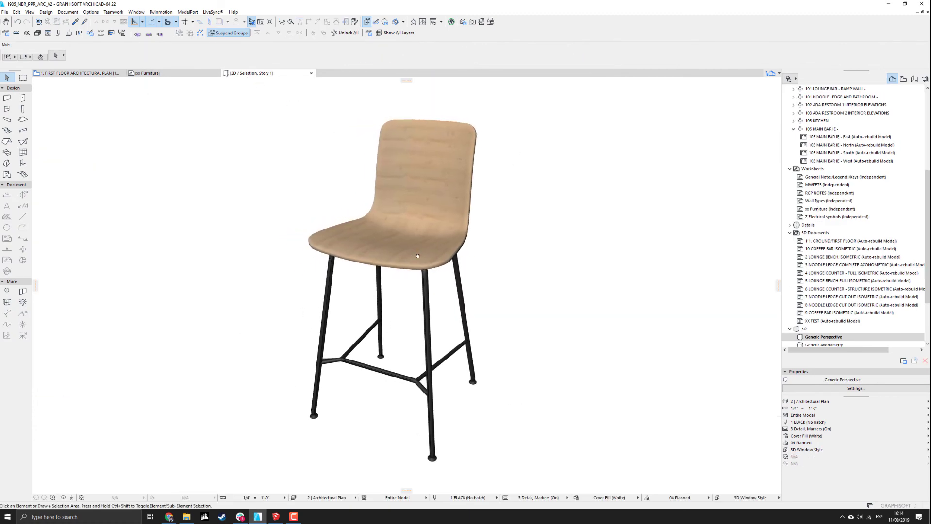
click(374, 252)
shift+middle_drag(374, 253, 379, 278)
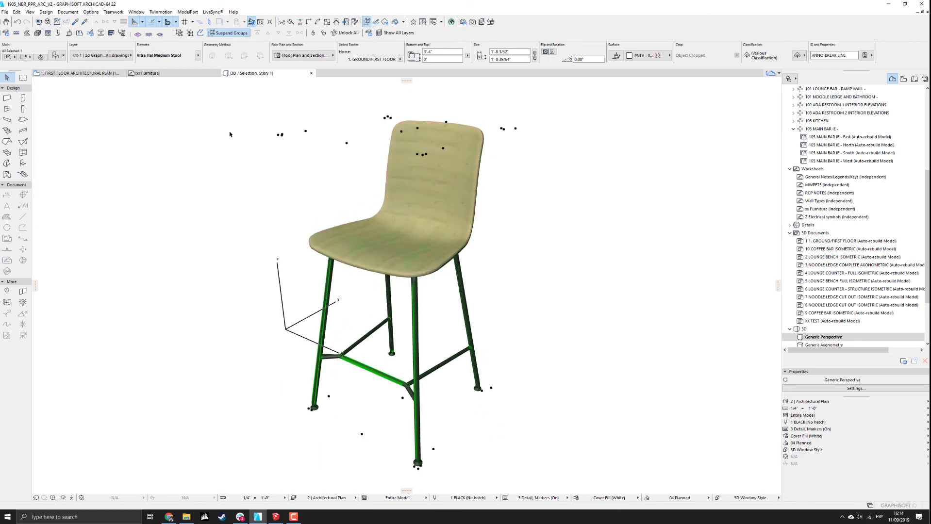
Review the stool's floor plan symbol, its SketchUp source model, the Import 3ds as GDL Object command and the finished 3D view.
click(143, 73)
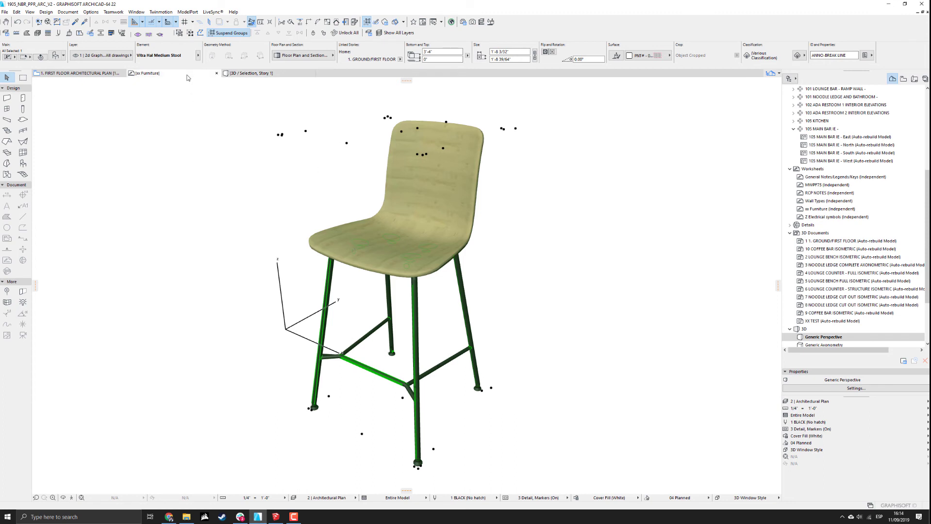
click(104, 73)
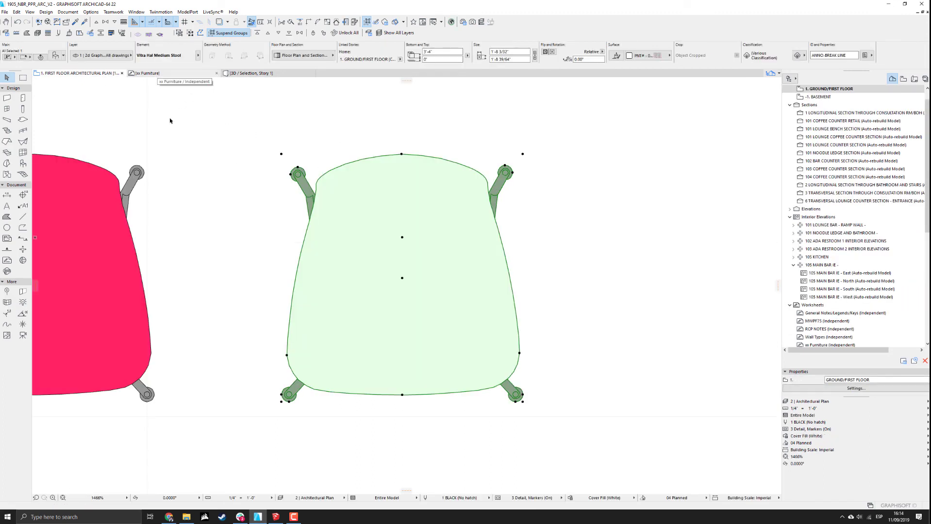
click(275, 517)
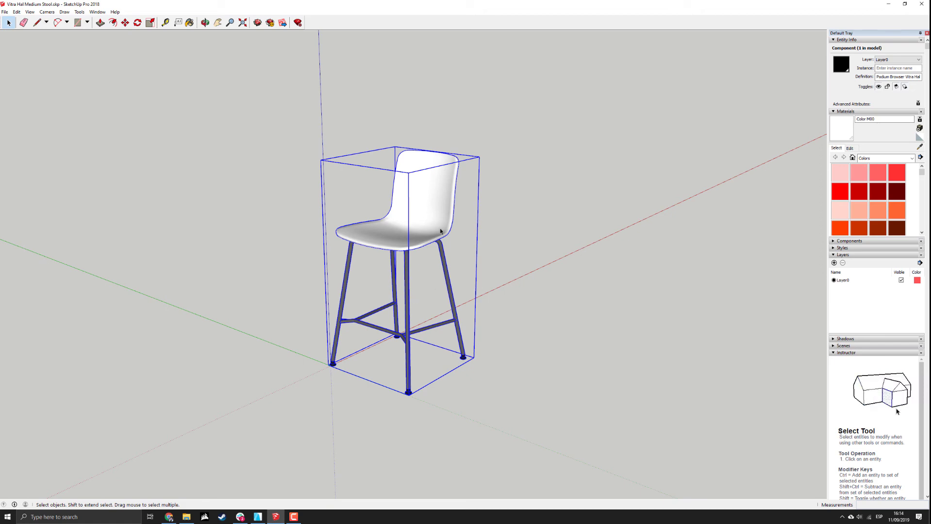
click(257, 517)
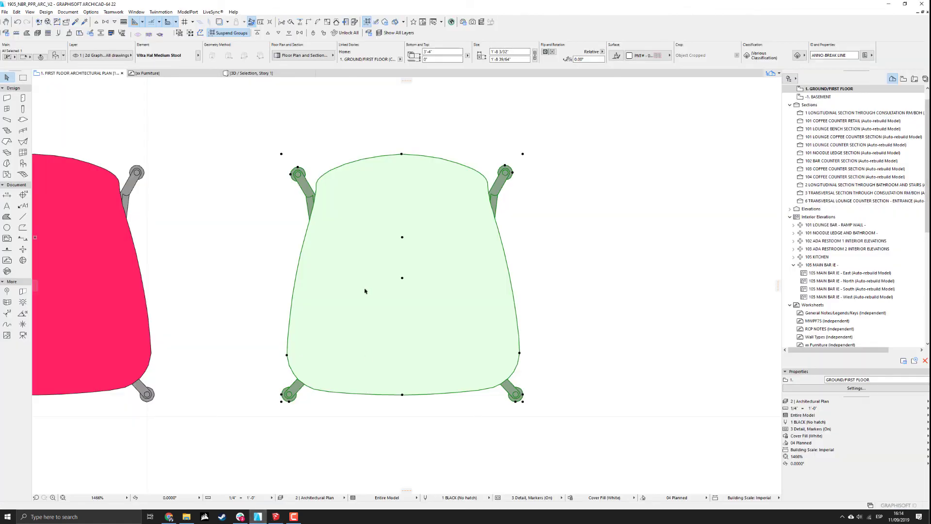
click(5, 11)
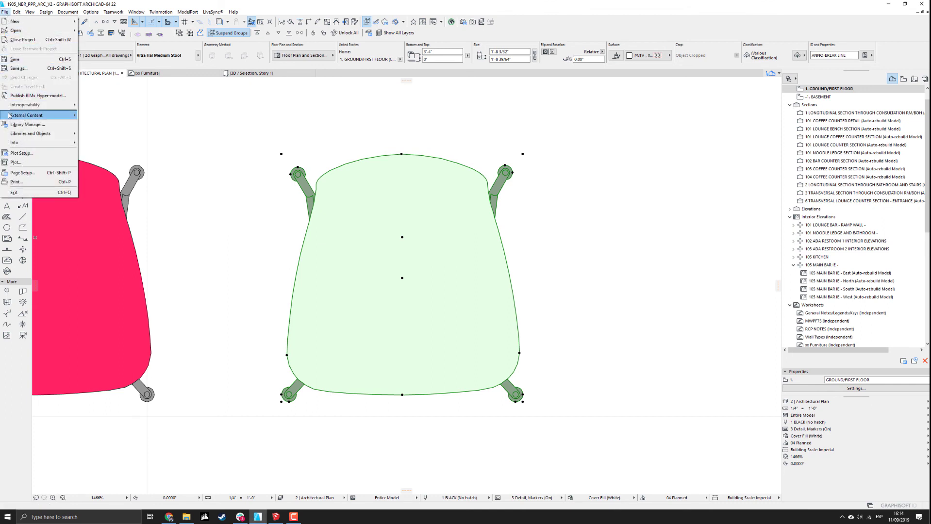
mouse_move(9, 115)
mouse_move(109, 142)
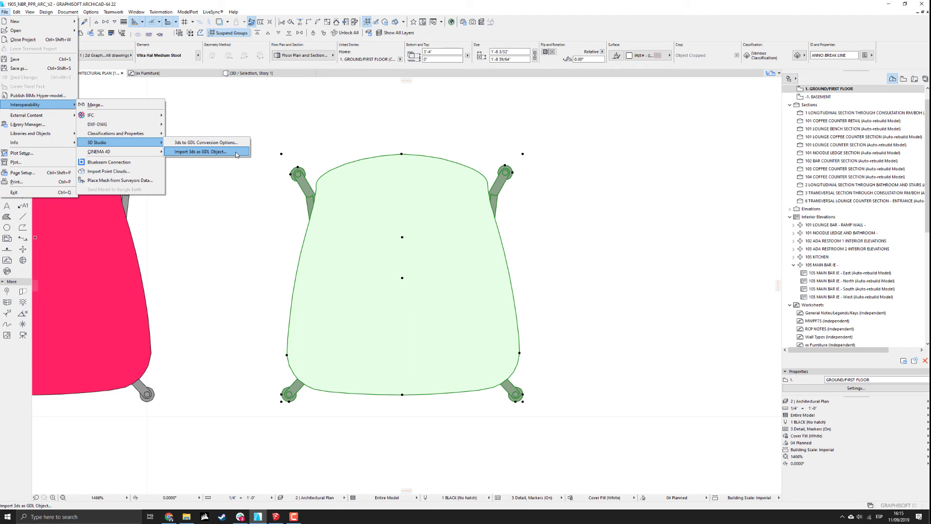
click(393, 123)
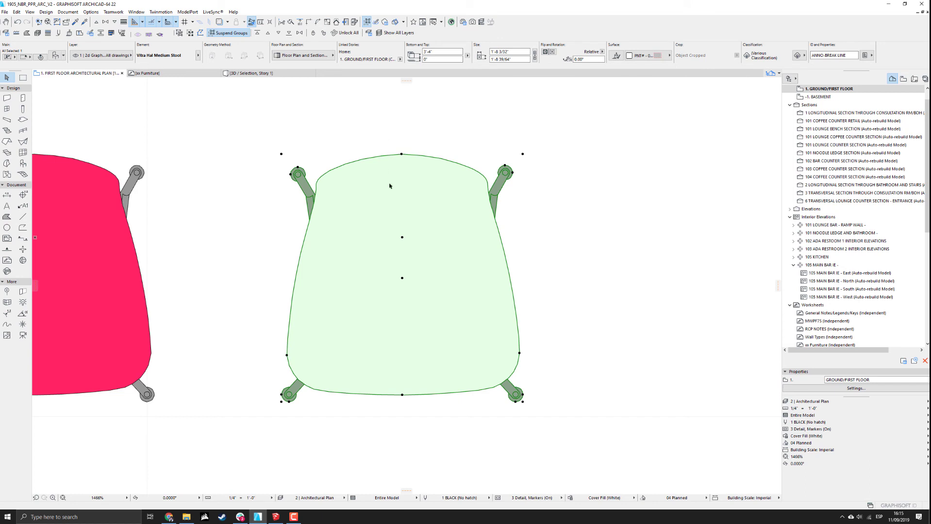
click(249, 73)
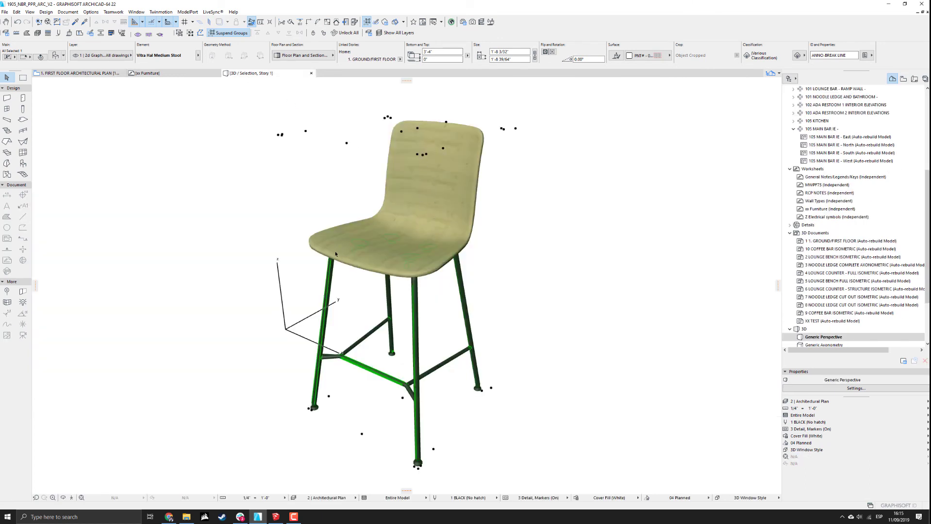
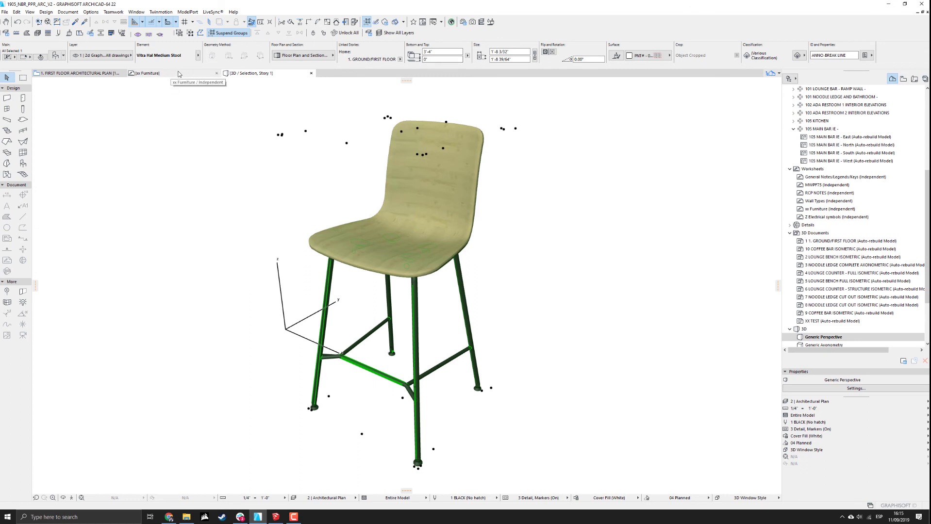
Open the xx Furniture worksheet and set the pen of the seat outline polyline to 3.
click(178, 73)
key(Escape)
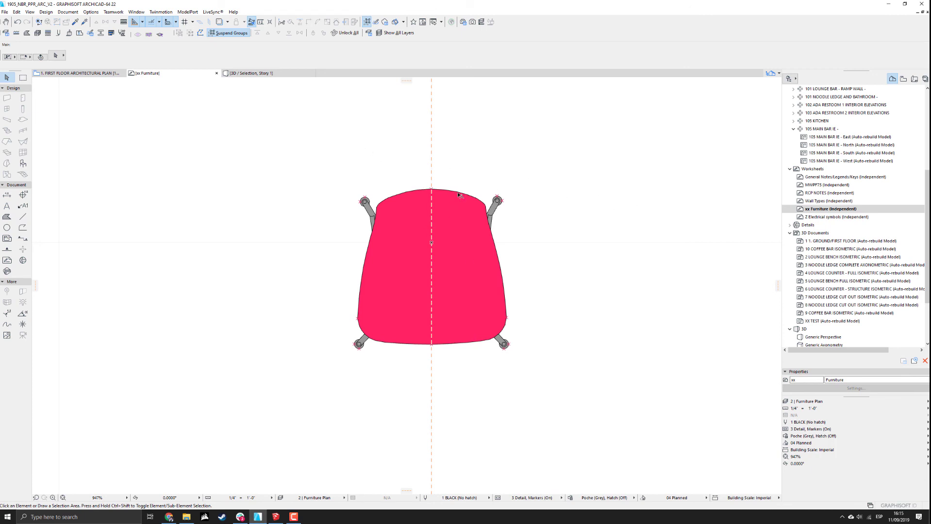
scroll(368, 212, up, 5)
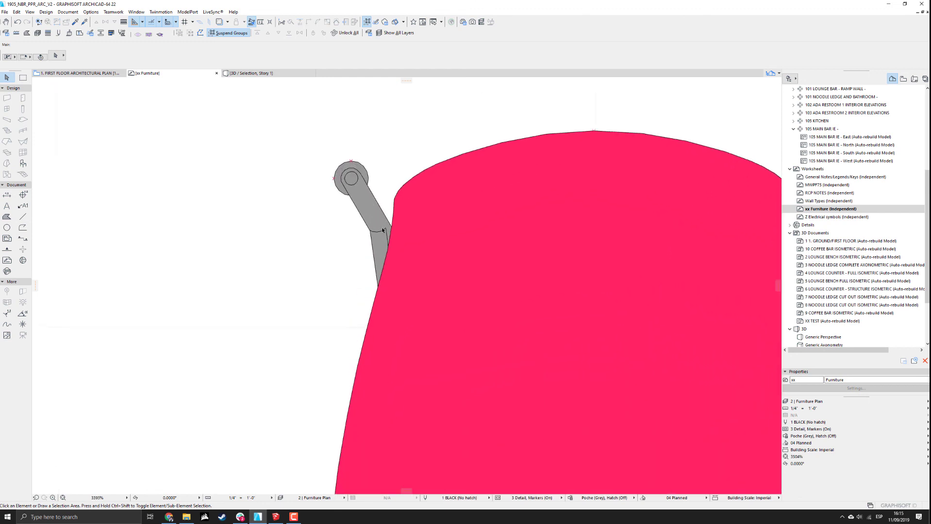
middle_drag(444, 249, 384, 181)
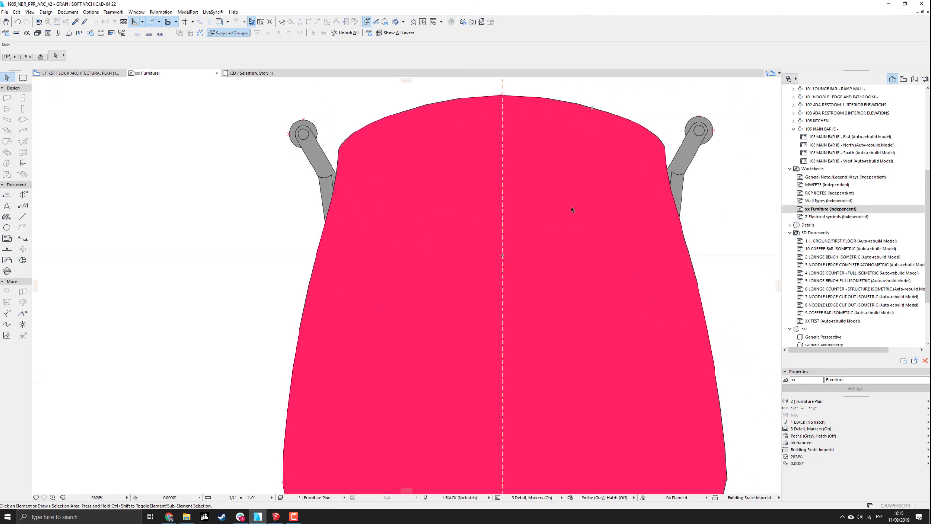
click(666, 163)
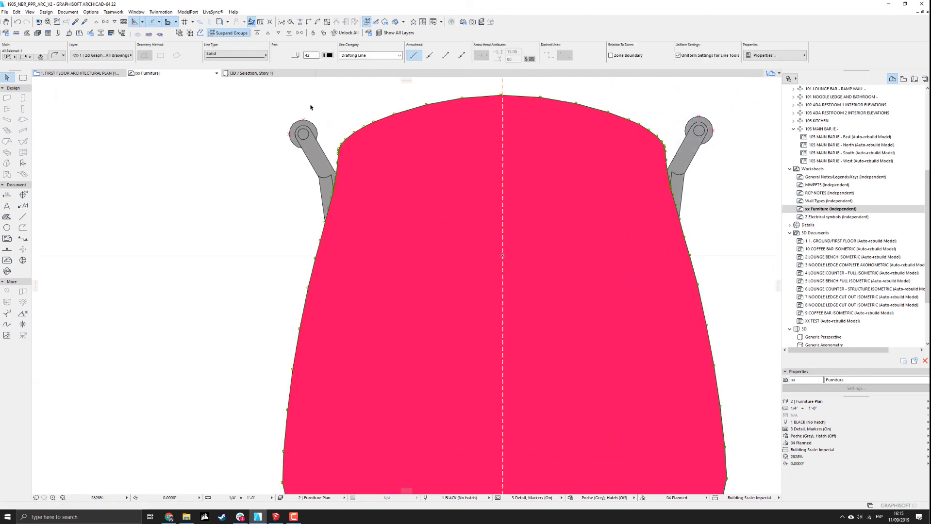
click(329, 55)
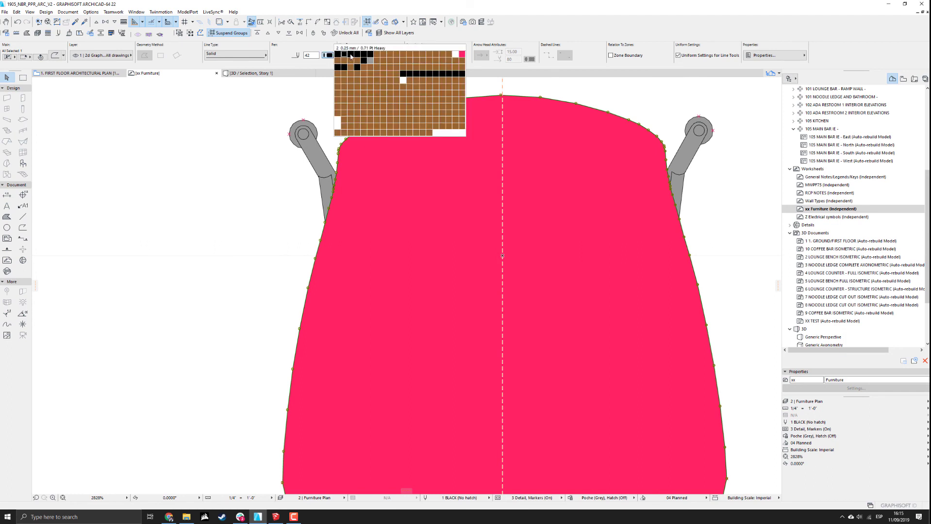
click(351, 53)
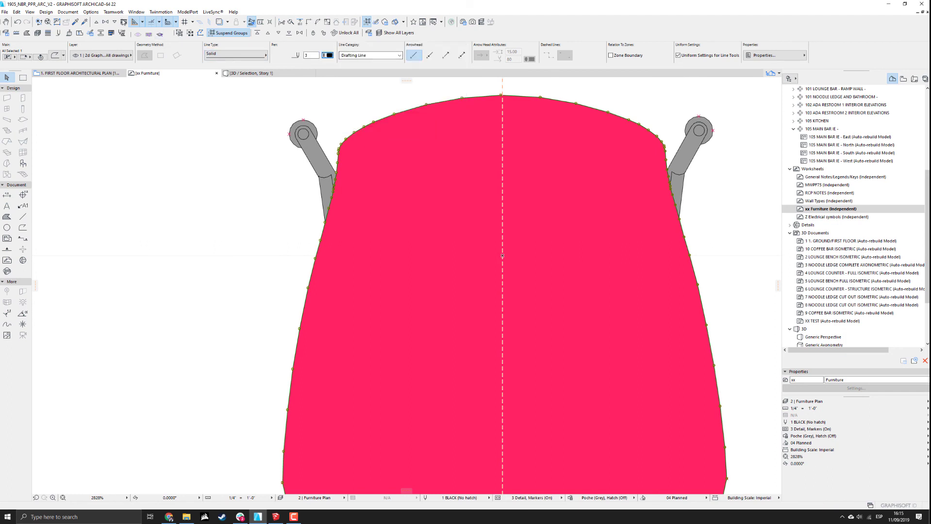
Display true line weights in the worksheet and try a thinner pen on the seat outline.
click(124, 21)
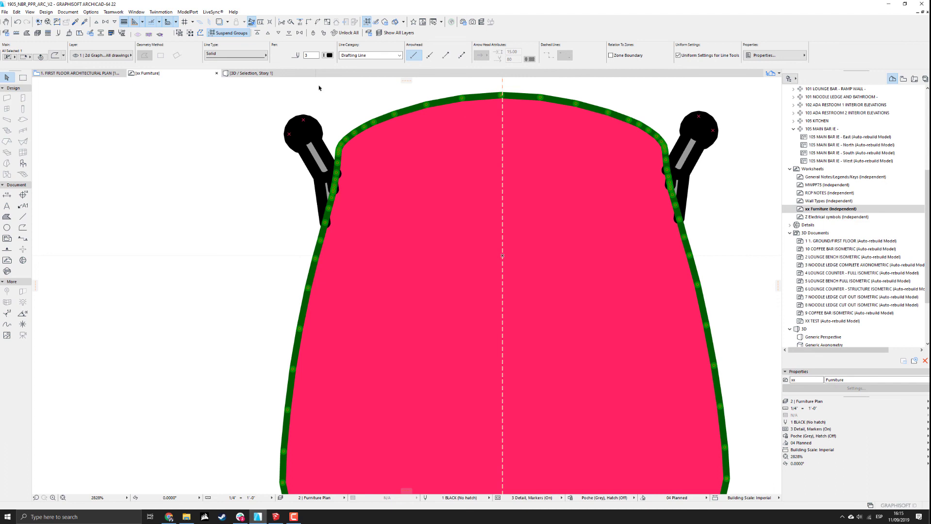
click(328, 55)
click(354, 55)
key(Escape)
scroll(367, 158, down, 4)
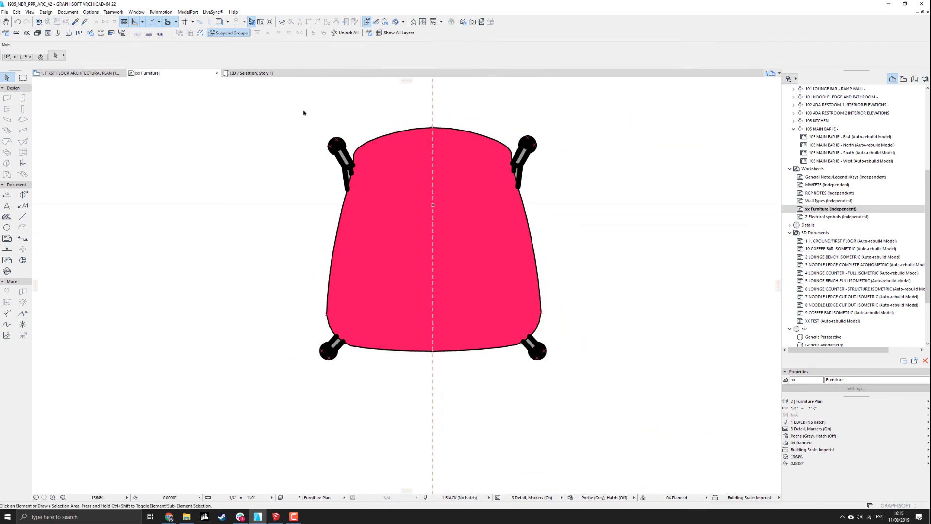
Set the pen of the linework of the upper-left leg to 26.
drag(303, 113, 361, 198)
click(328, 55)
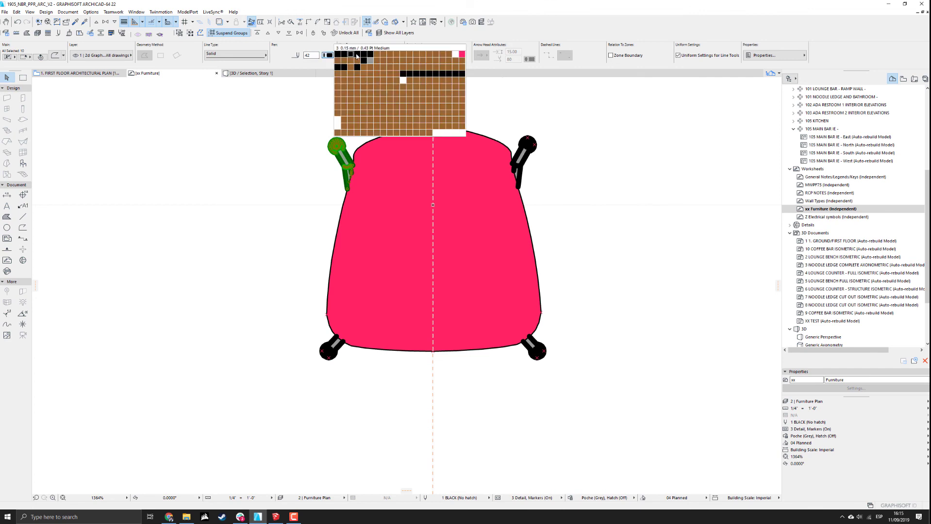
click(371, 60)
scroll(367, 159, up, 5)
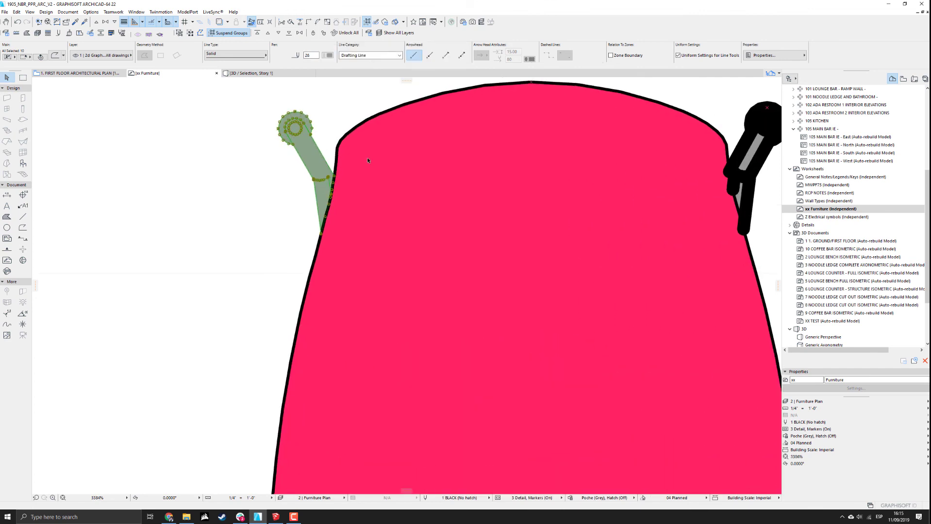
Undo the pen changes on the leg linework and seat outline, and turn off the true line weight display.
key(ctrl+z)
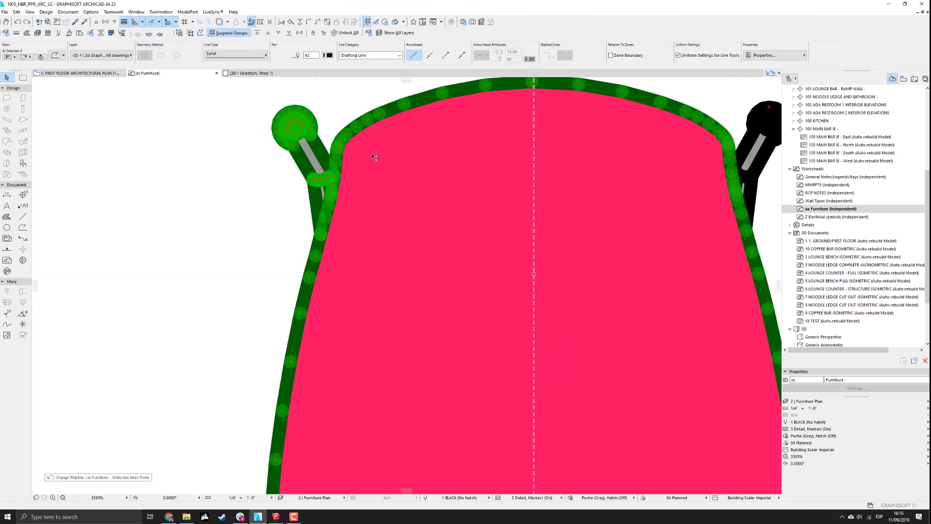
key(ctrl+z)
key(Escape)
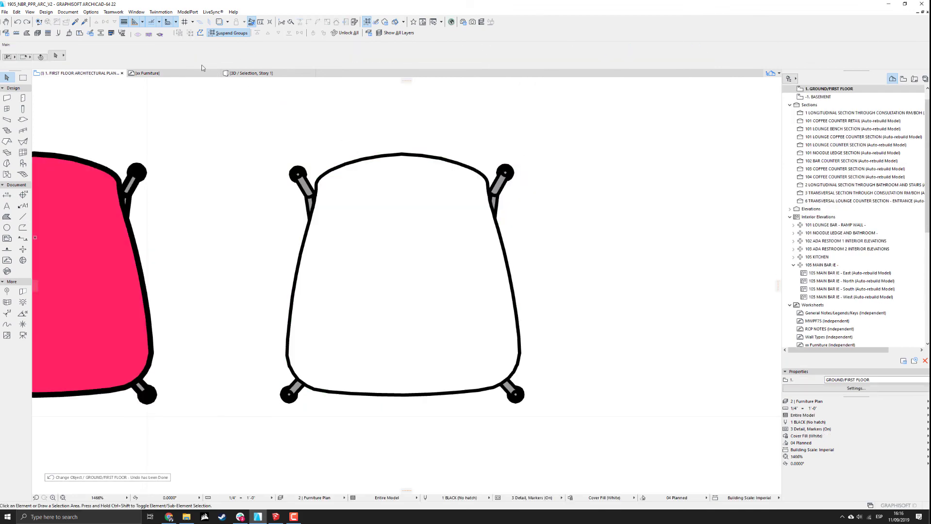
click(27, 22)
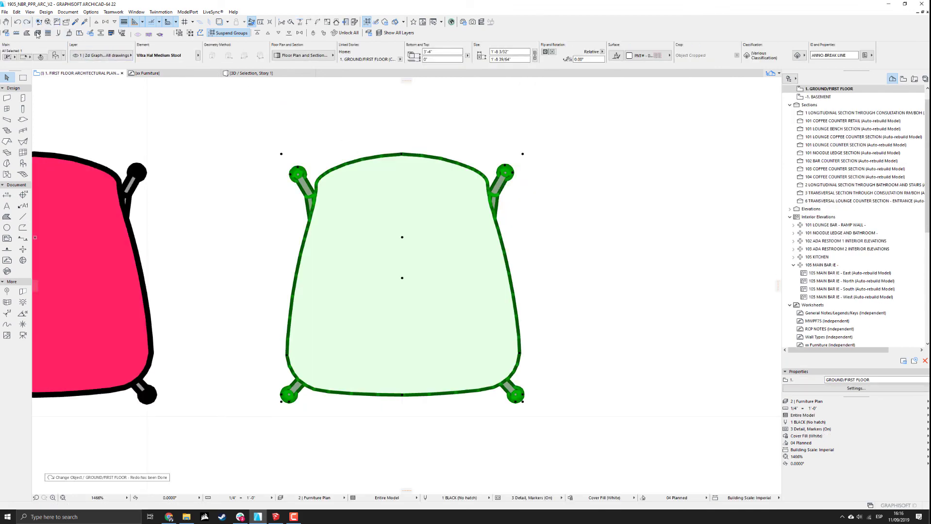
click(27, 21)
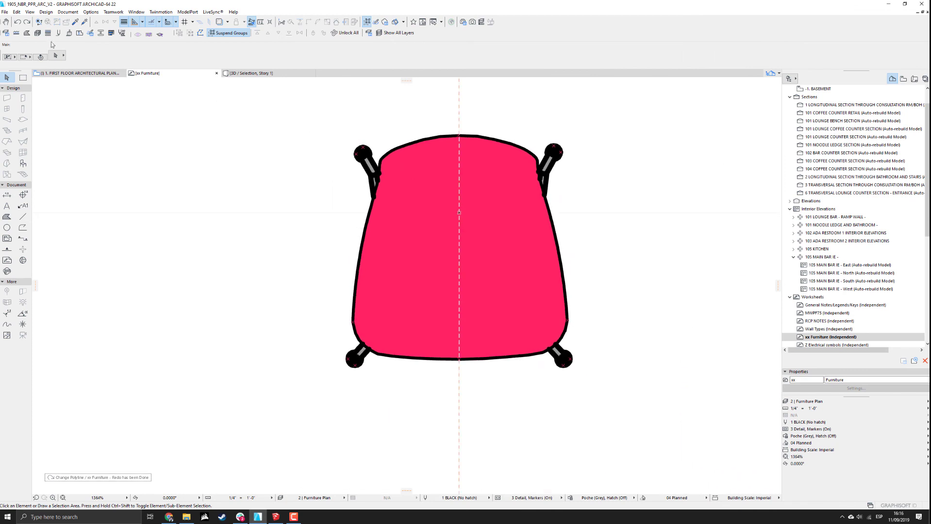
click(17, 22)
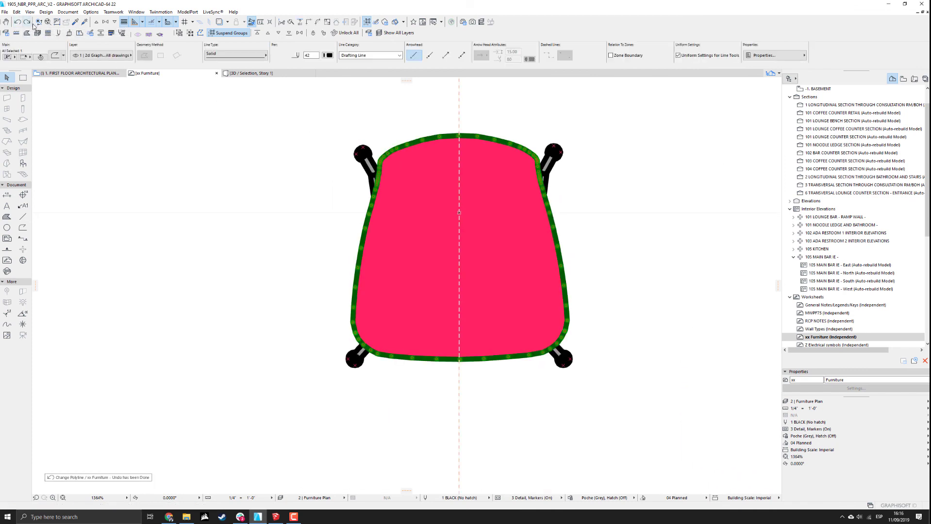
click(148, 116)
click(125, 22)
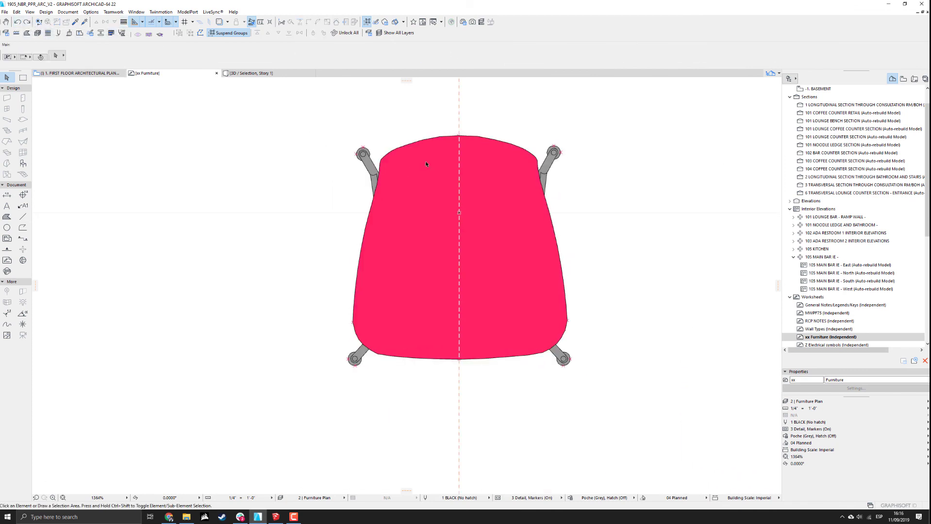
scroll(436, 163, up, 4)
scroll(466, 155, down, 3)
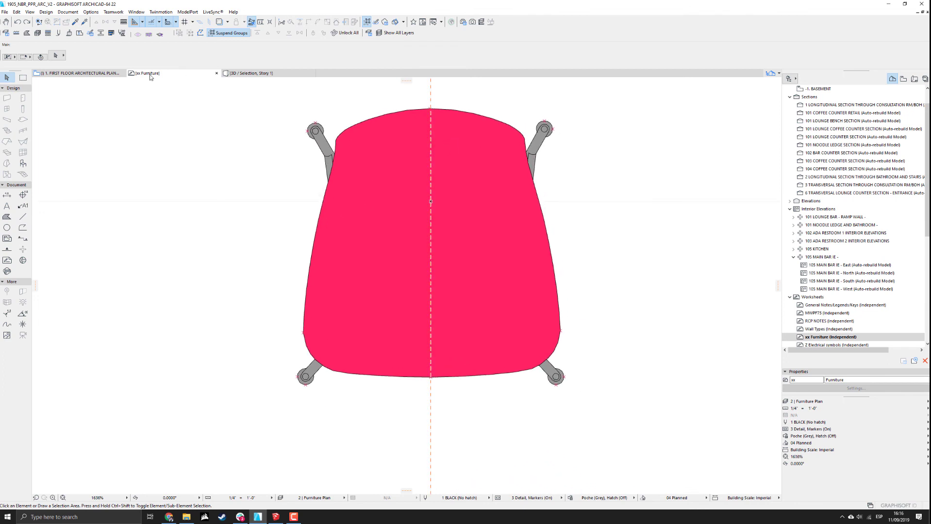
Compare the finished stool with the 2D-only stool object beside it in the first floor plan.
click(78, 73)
scroll(390, 176, down, 2)
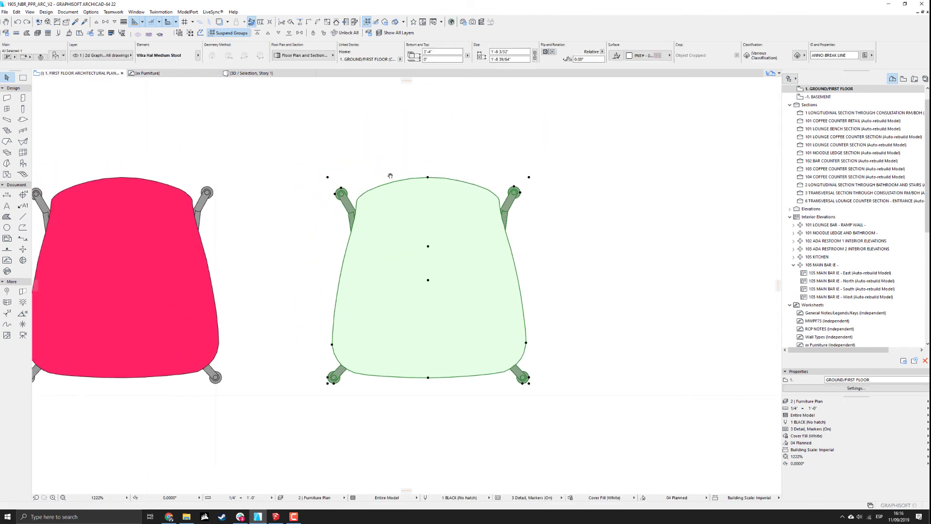
middle_drag(390, 176, 409, 188)
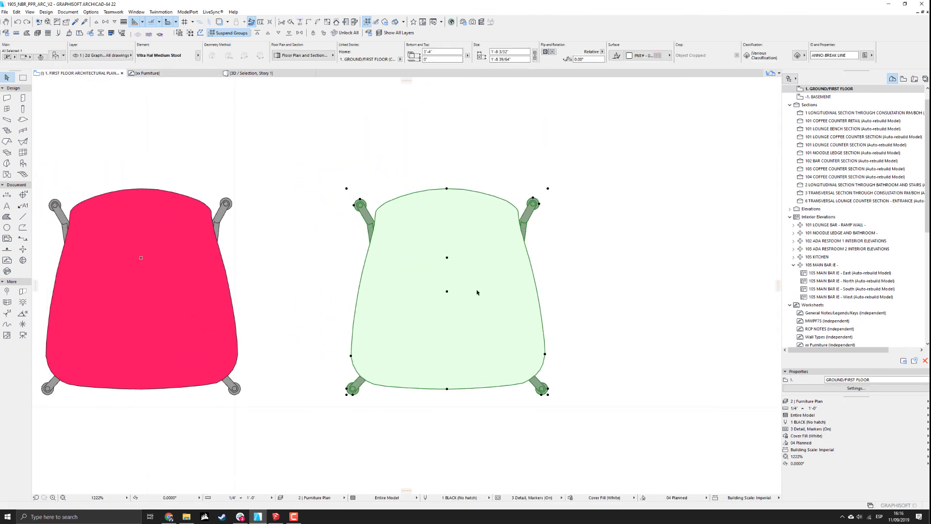
scroll(446, 290, down, 3)
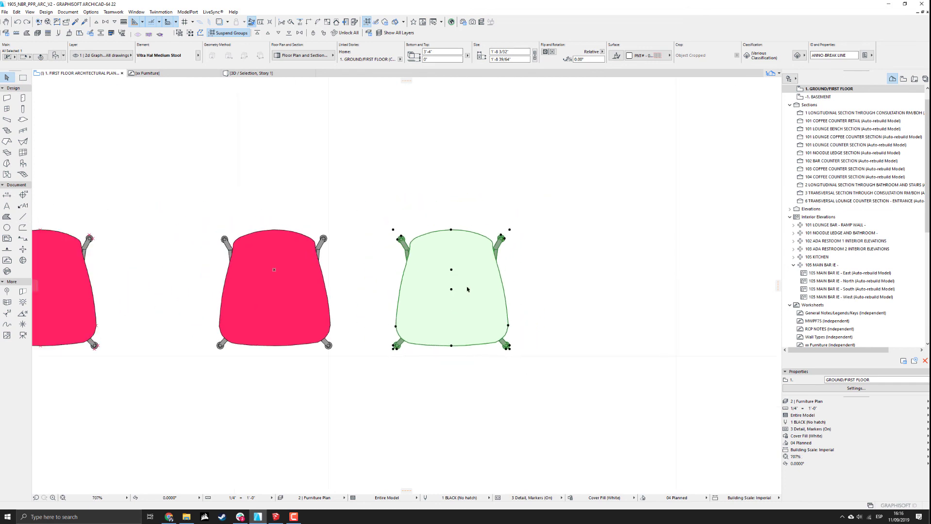
click(275, 271)
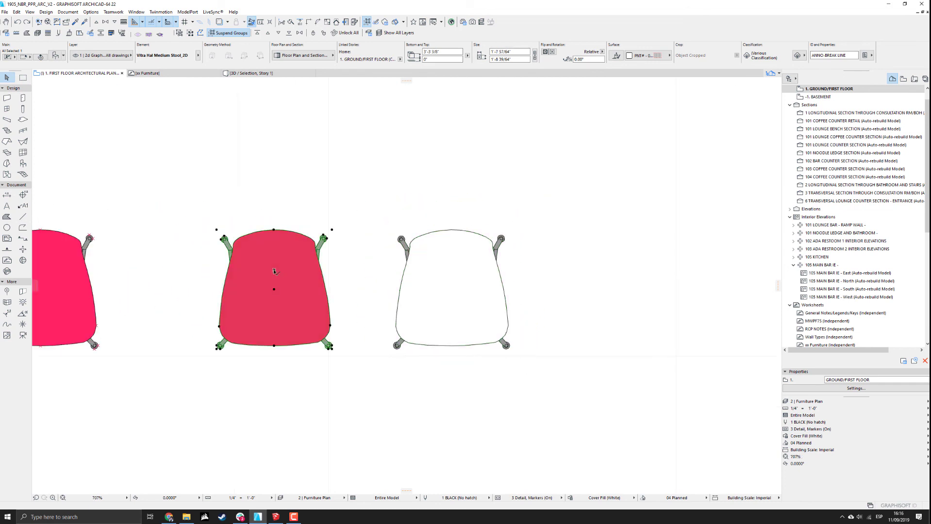
scroll(279, 272, up, 5)
scroll(388, 265, down, 3)
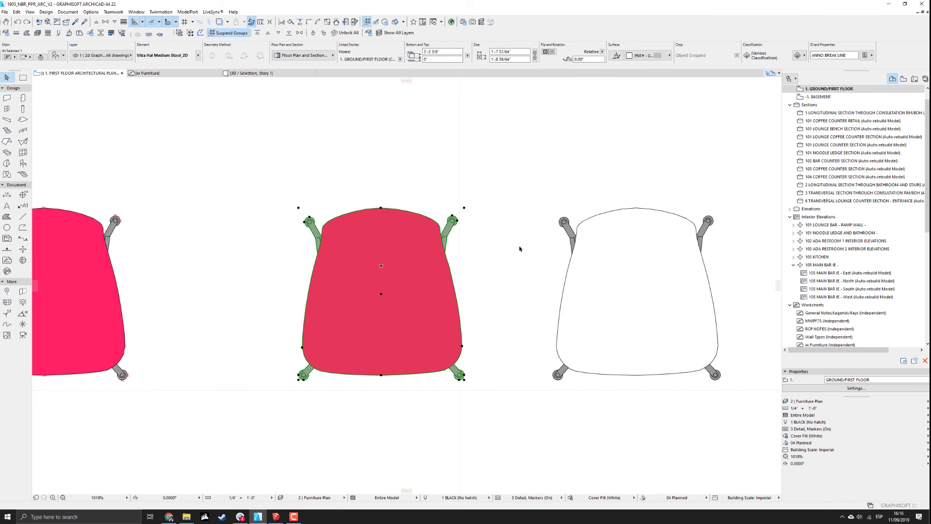
middle_drag(542, 247, 399, 223)
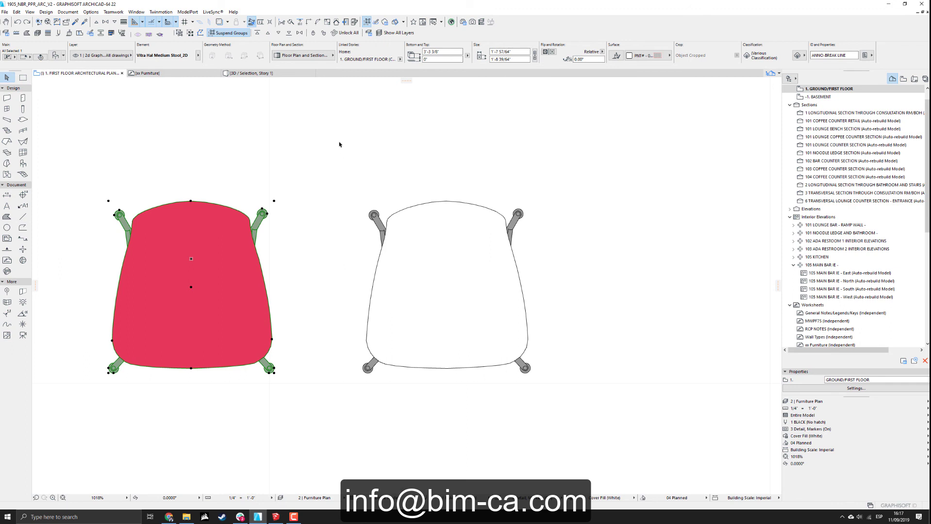
Clear the selection and select the finished white stool in the floor plan with a selection rectangle.
click(364, 200)
middle_drag(345, 172, 348, 188)
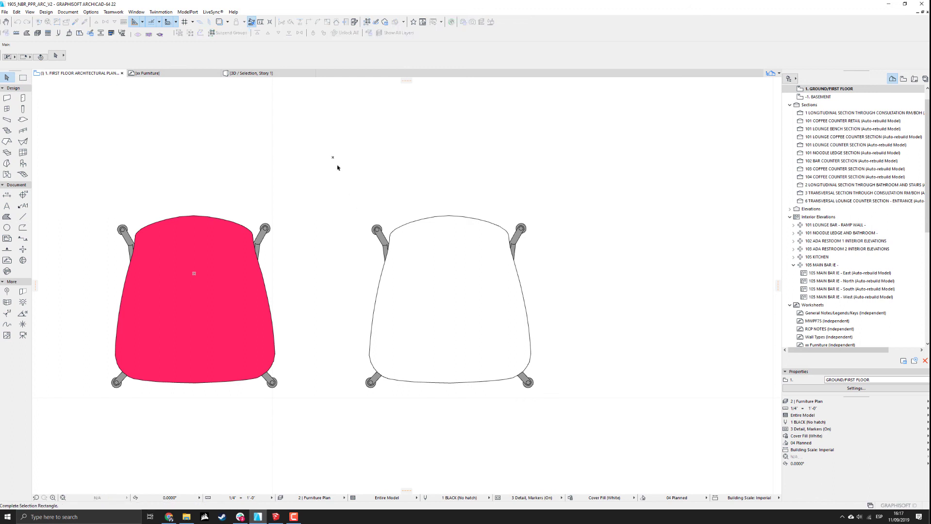
drag(334, 161, 474, 273)
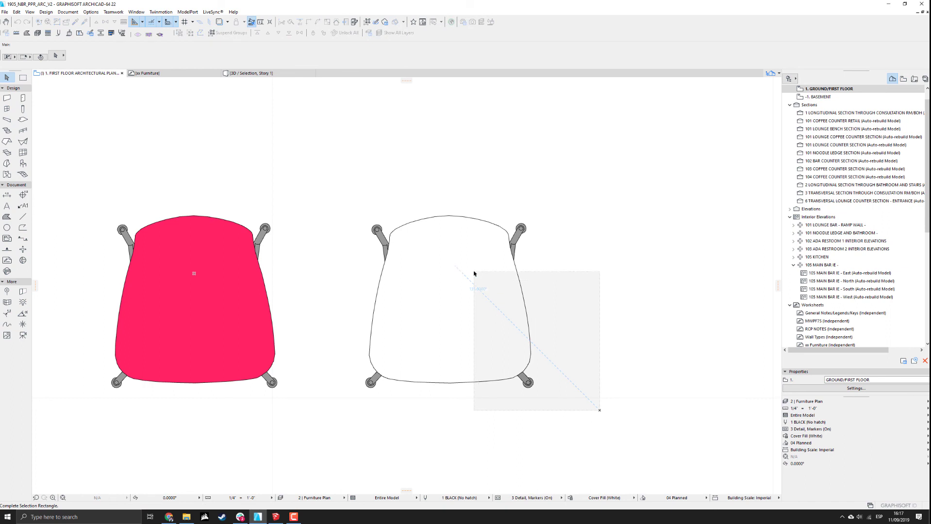
drag(474, 273, 360, 208)
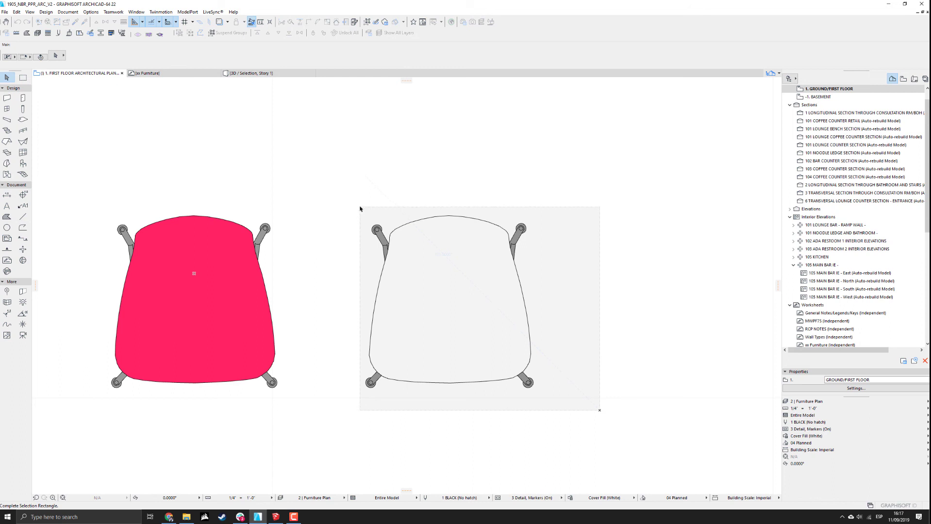
drag(360, 209, 360, 208)
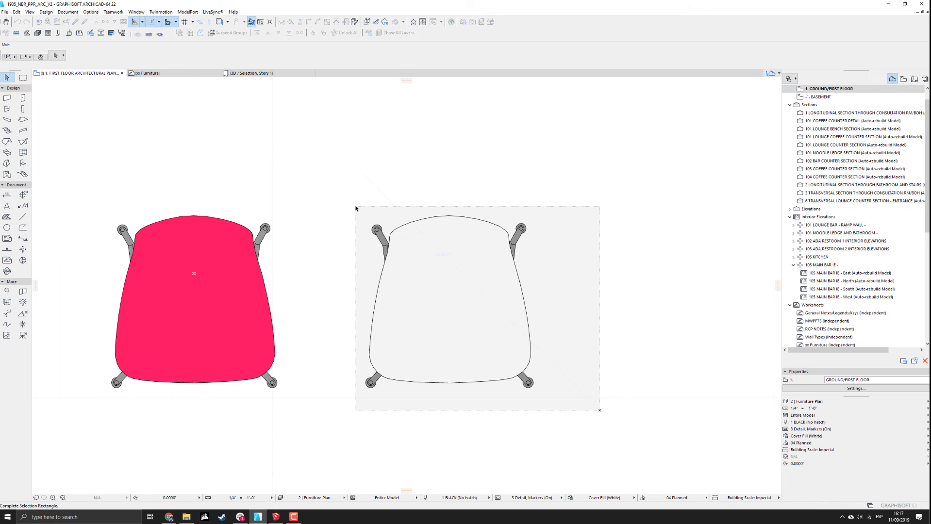
click(343, 198)
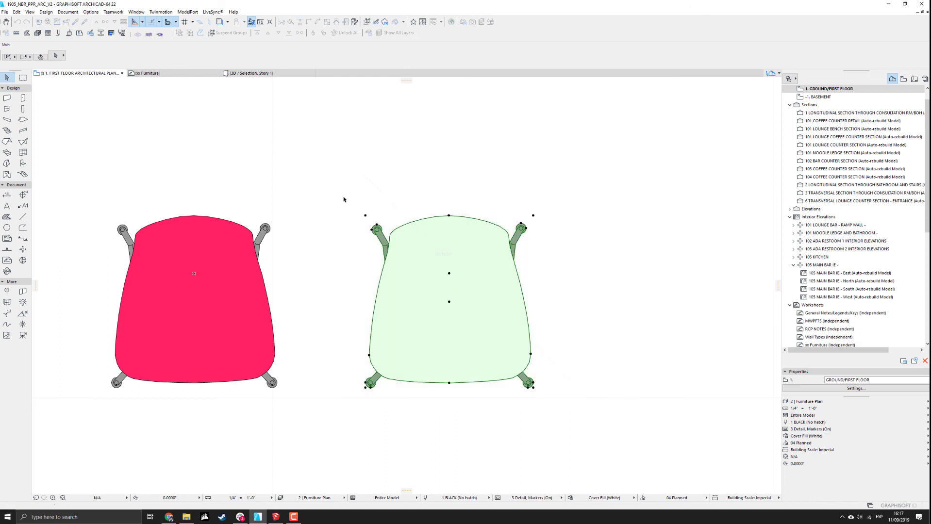